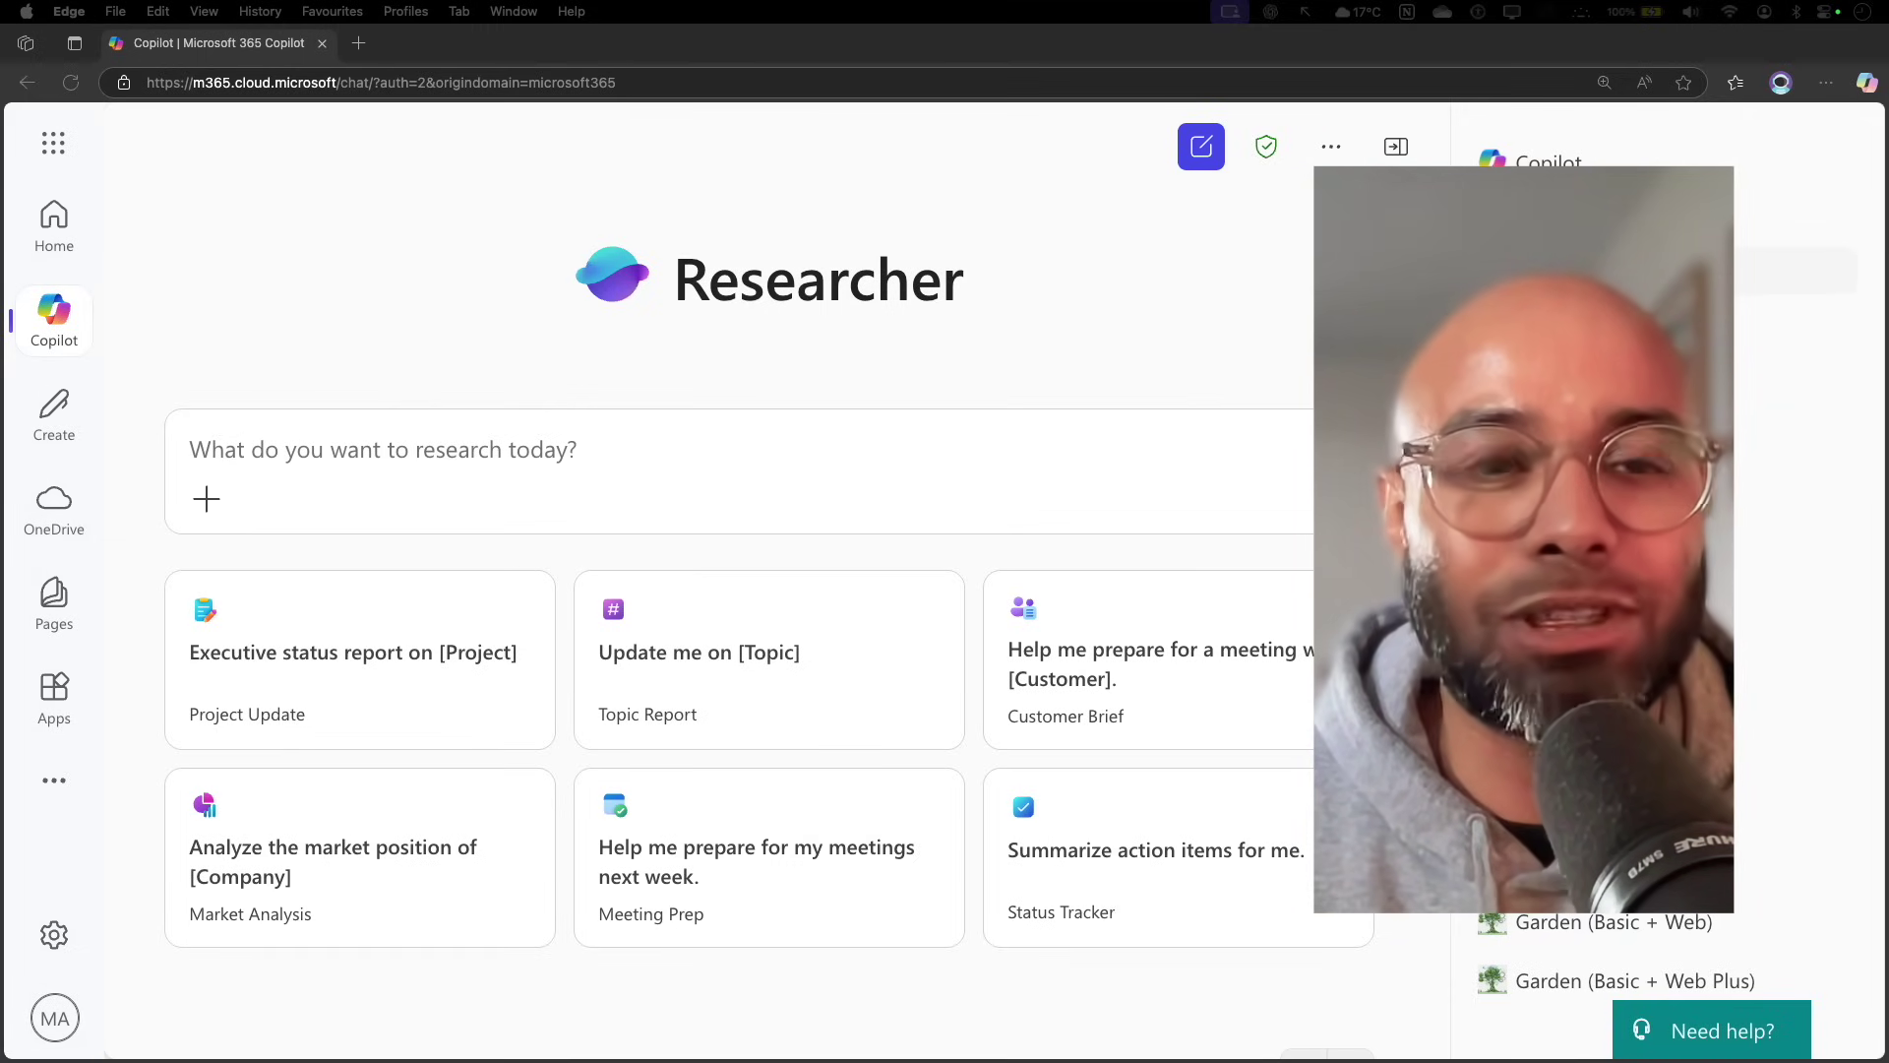
Find the Researcher (Frontier) agent in Get agents and launch it
scroll(640, 364, down, 3)
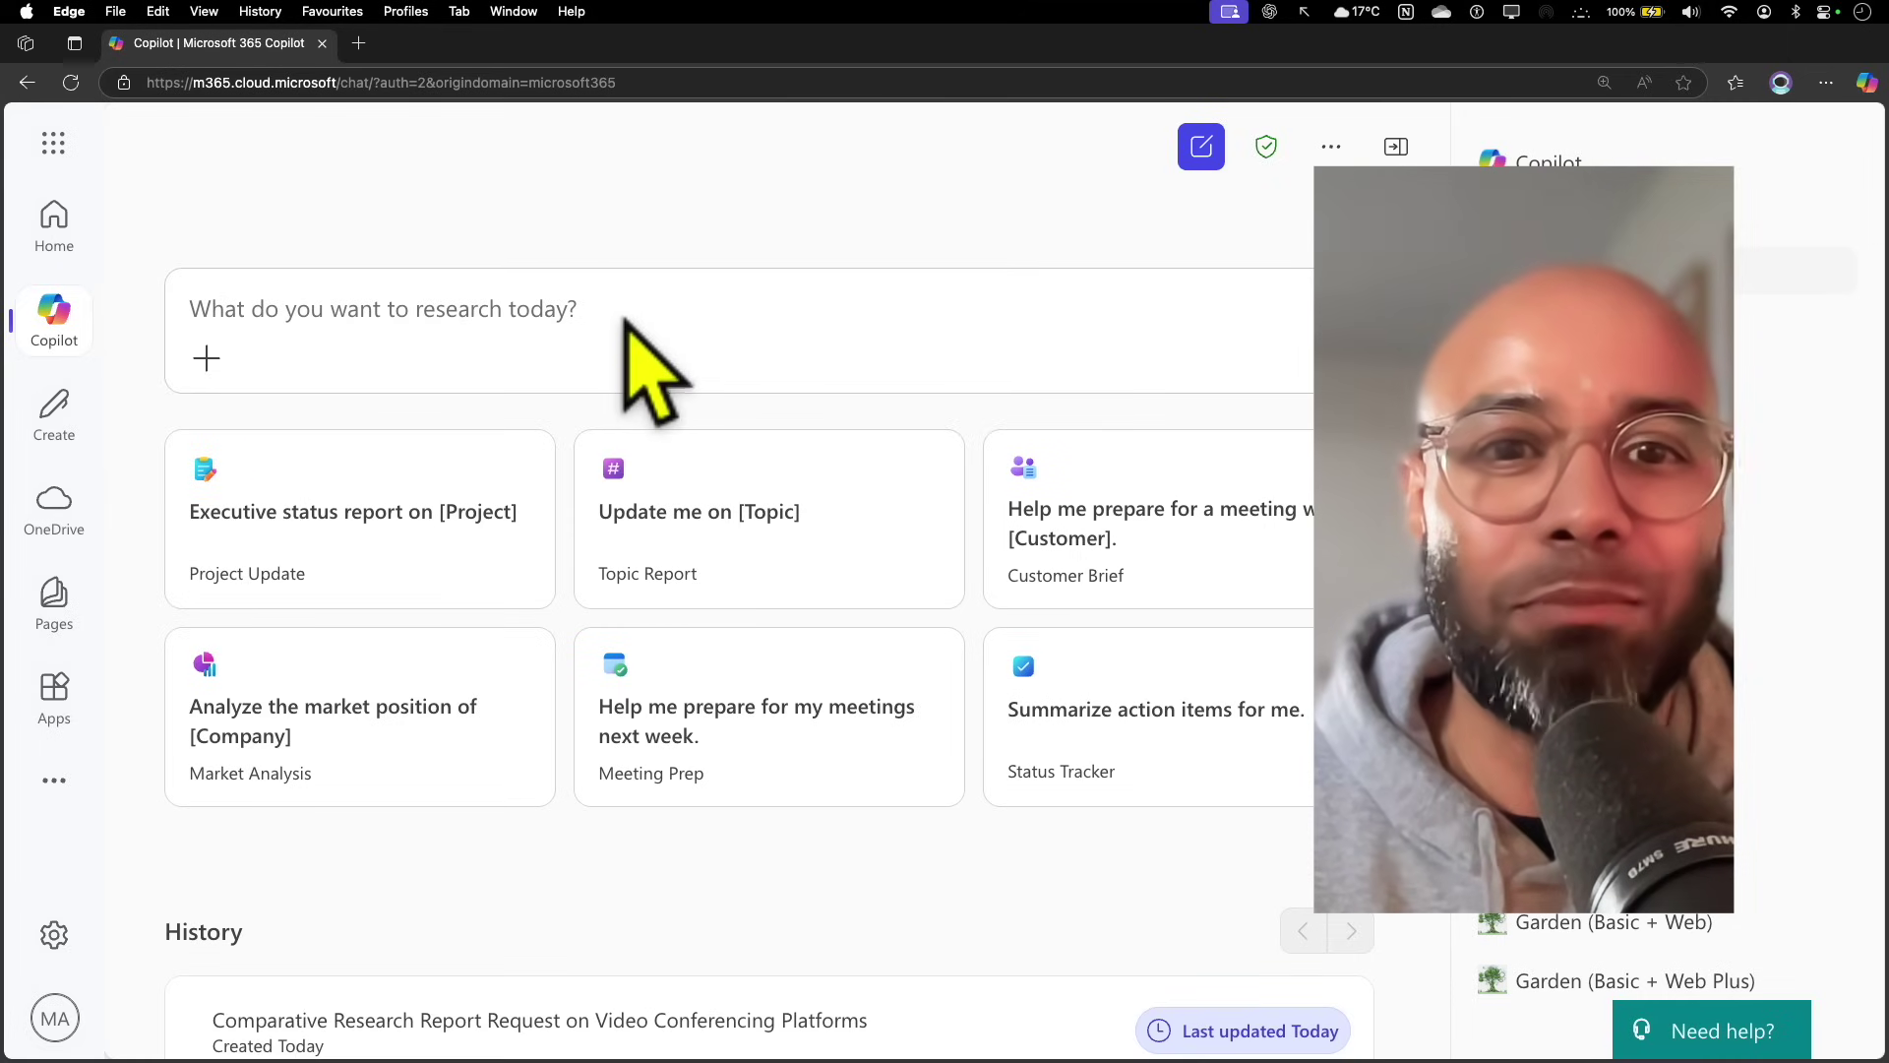
scroll(627, 320, down, 2)
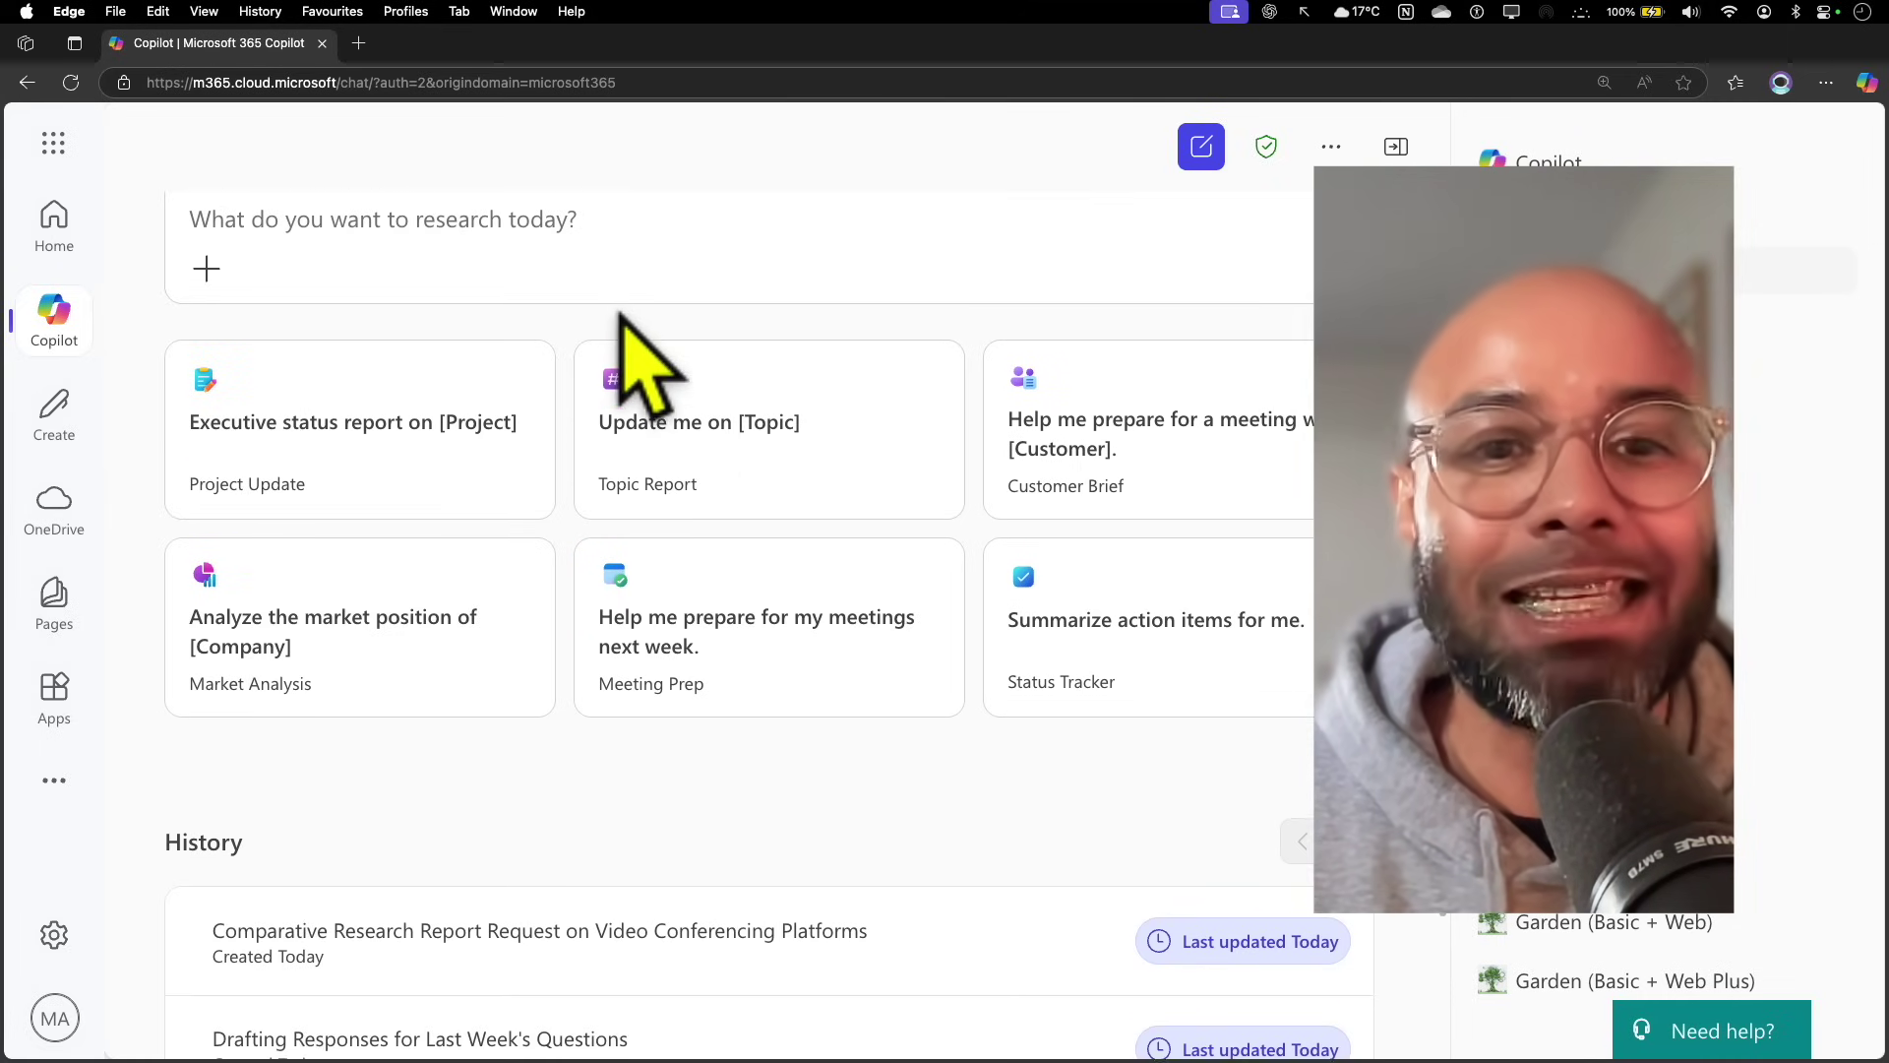
scroll(630, 324, down, 1)
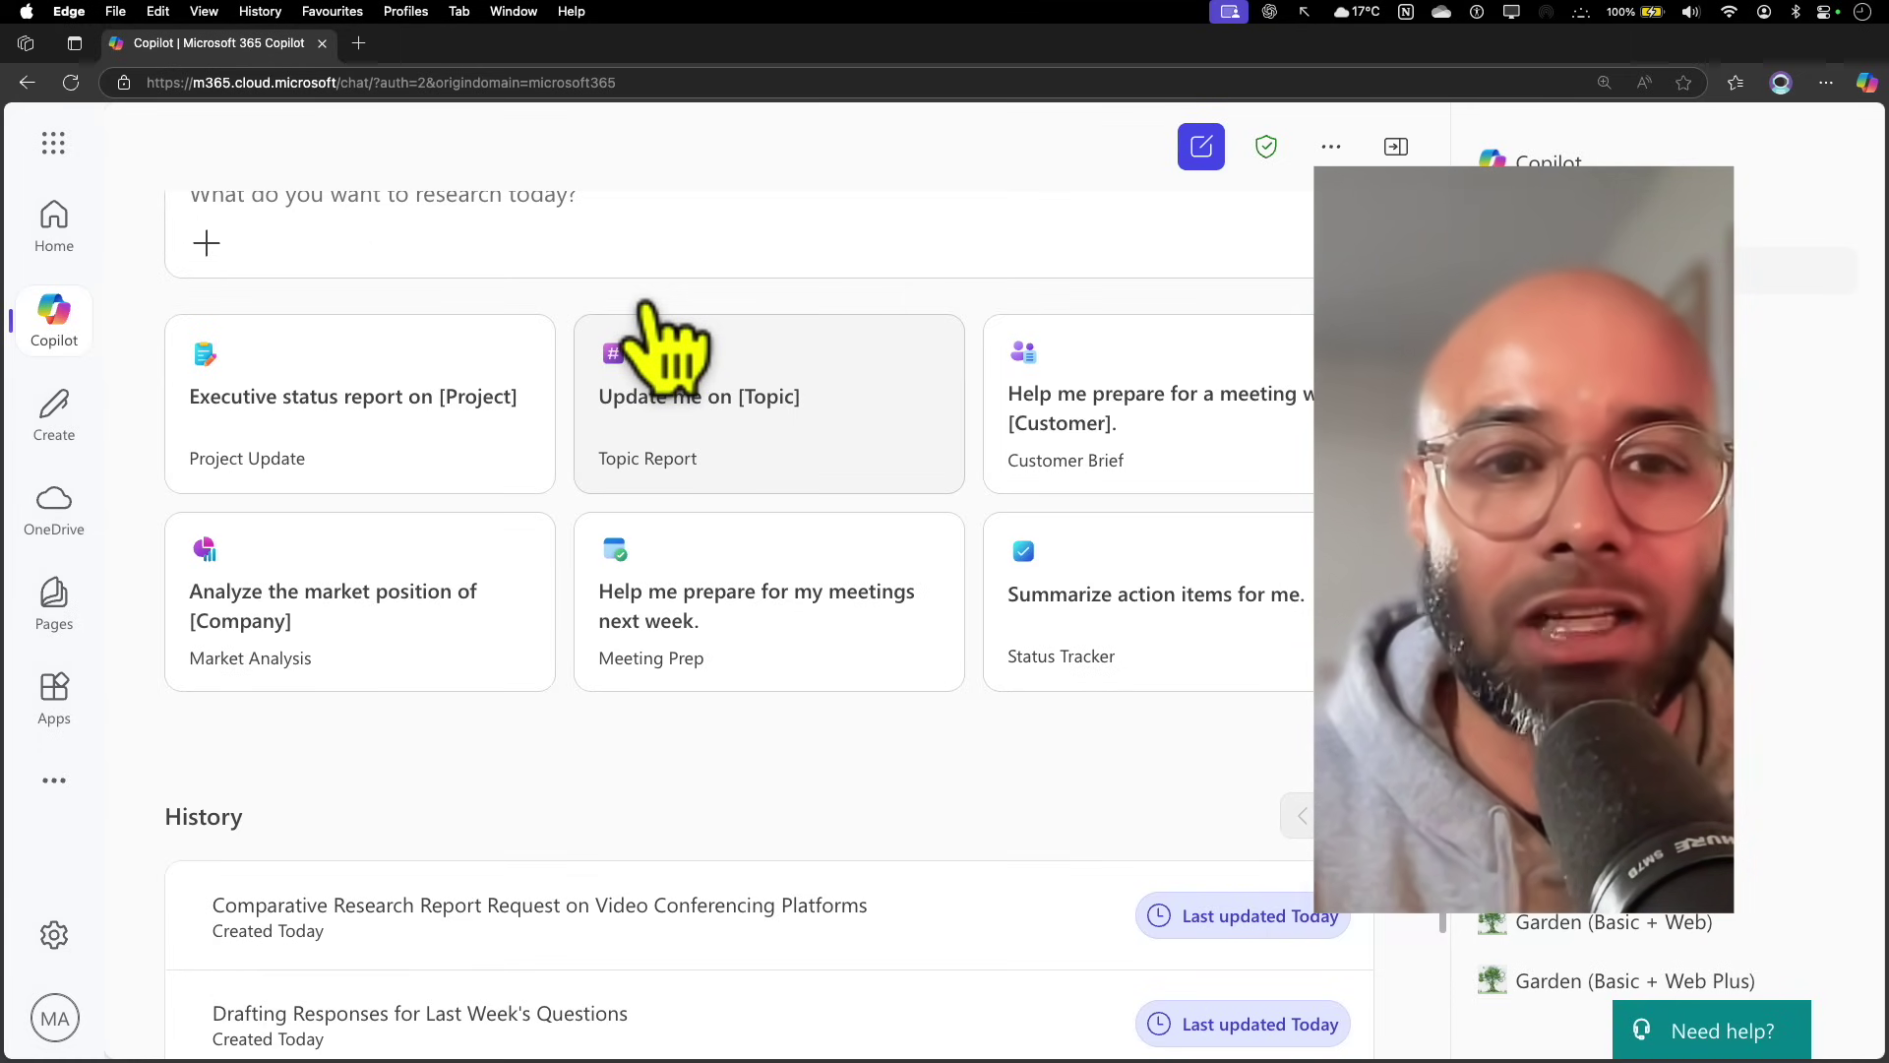
scroll(648, 307, up, 3)
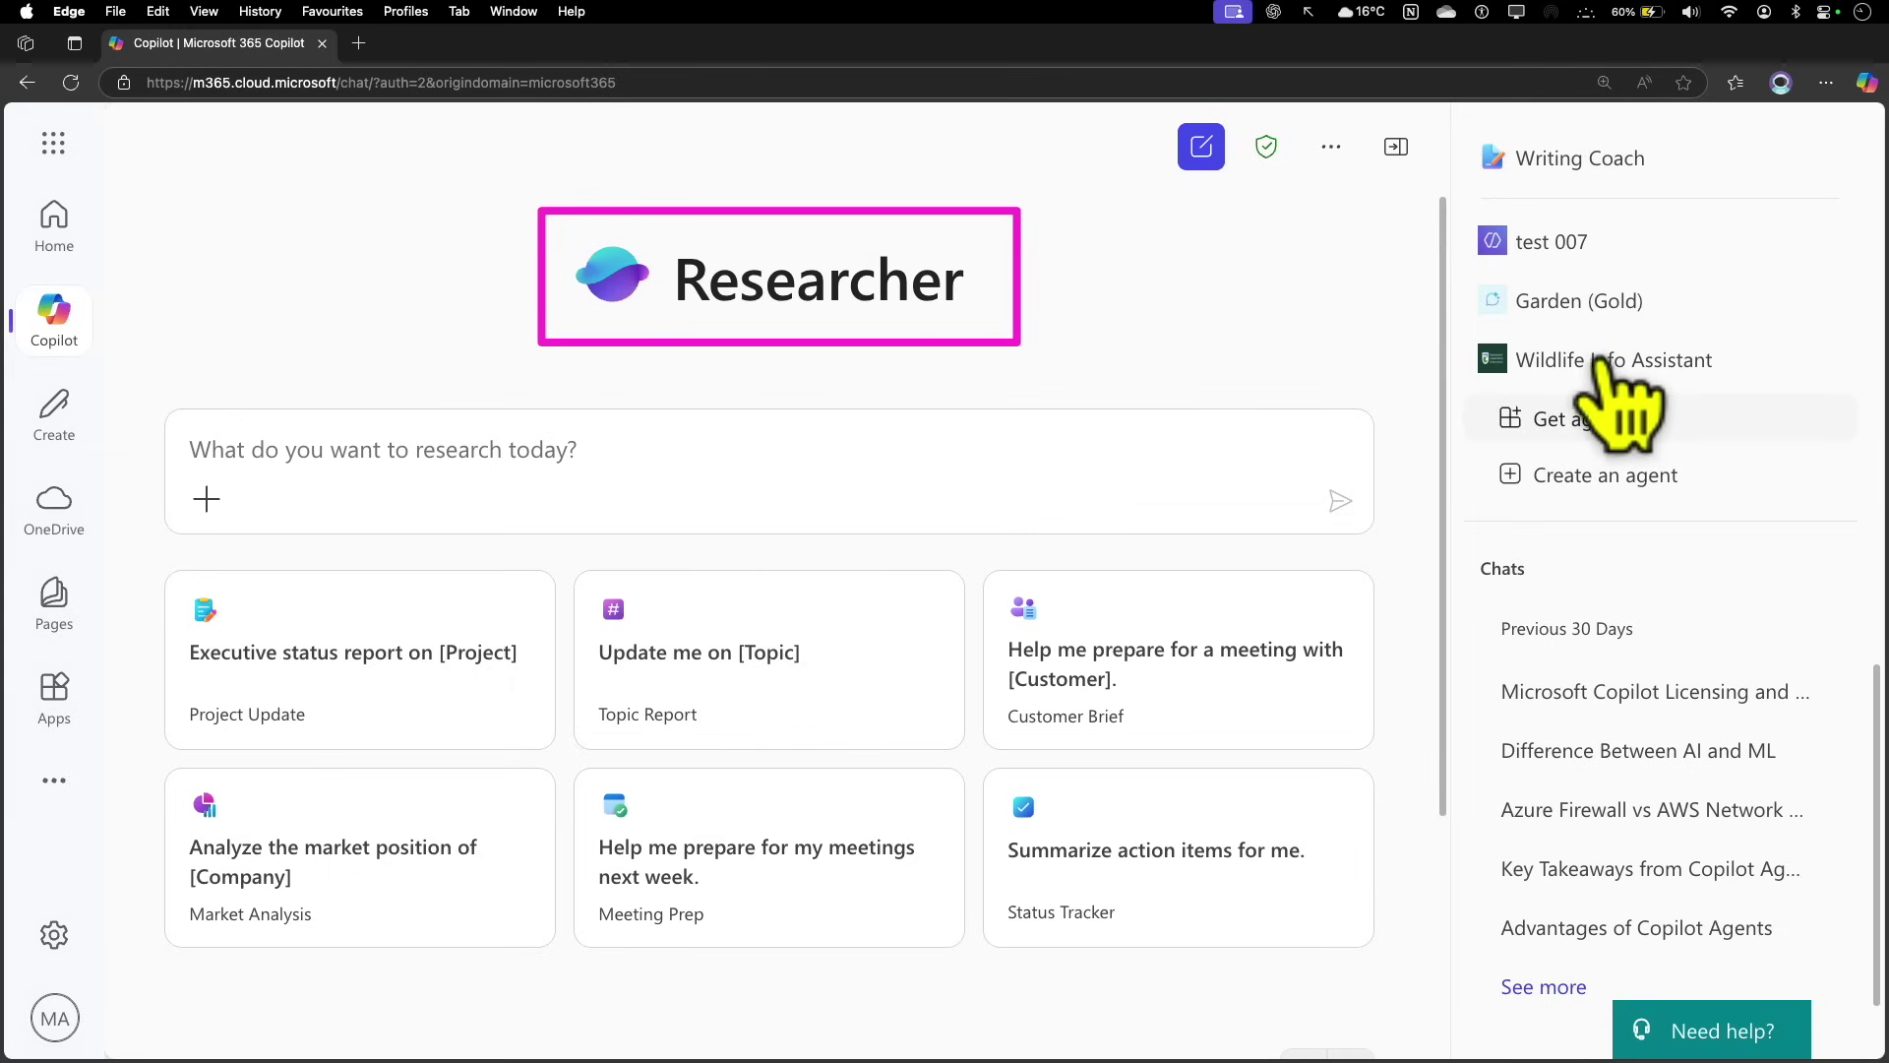
click(1594, 418)
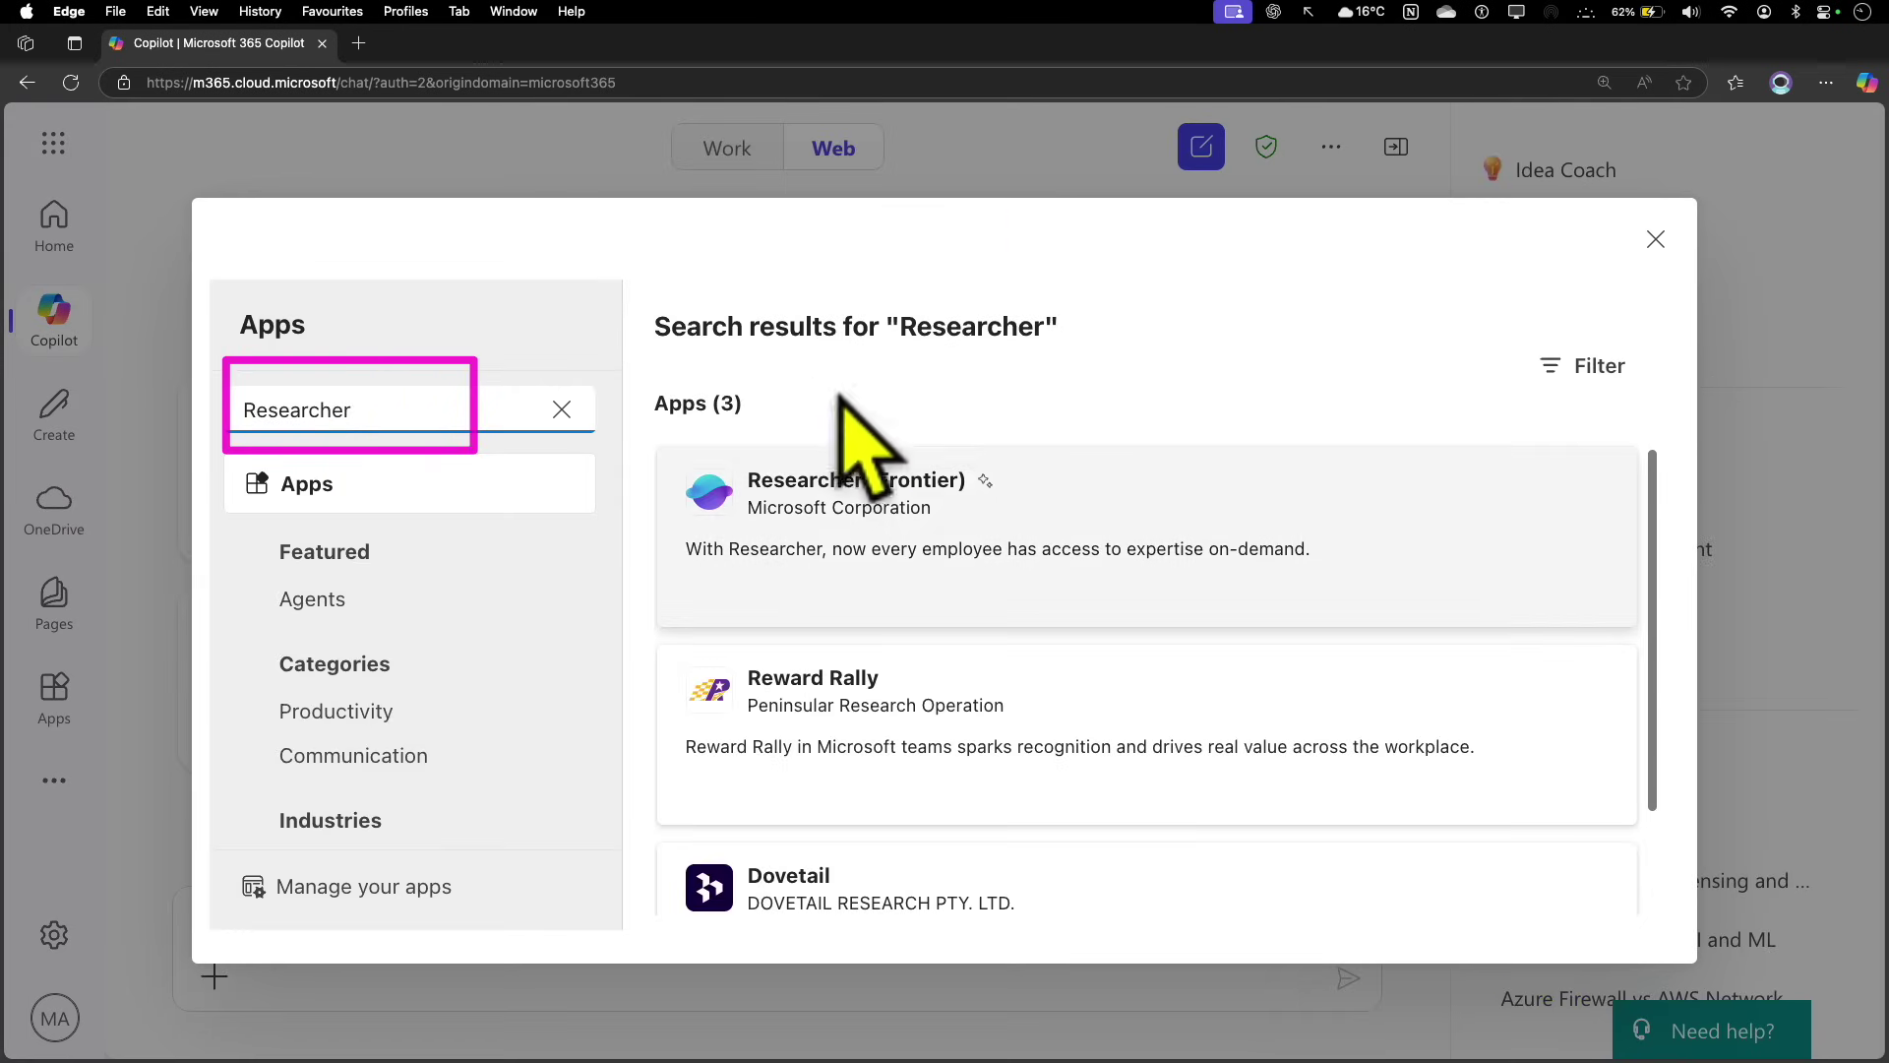
scroll(844, 581, down, 2)
scroll(862, 630, up, 2)
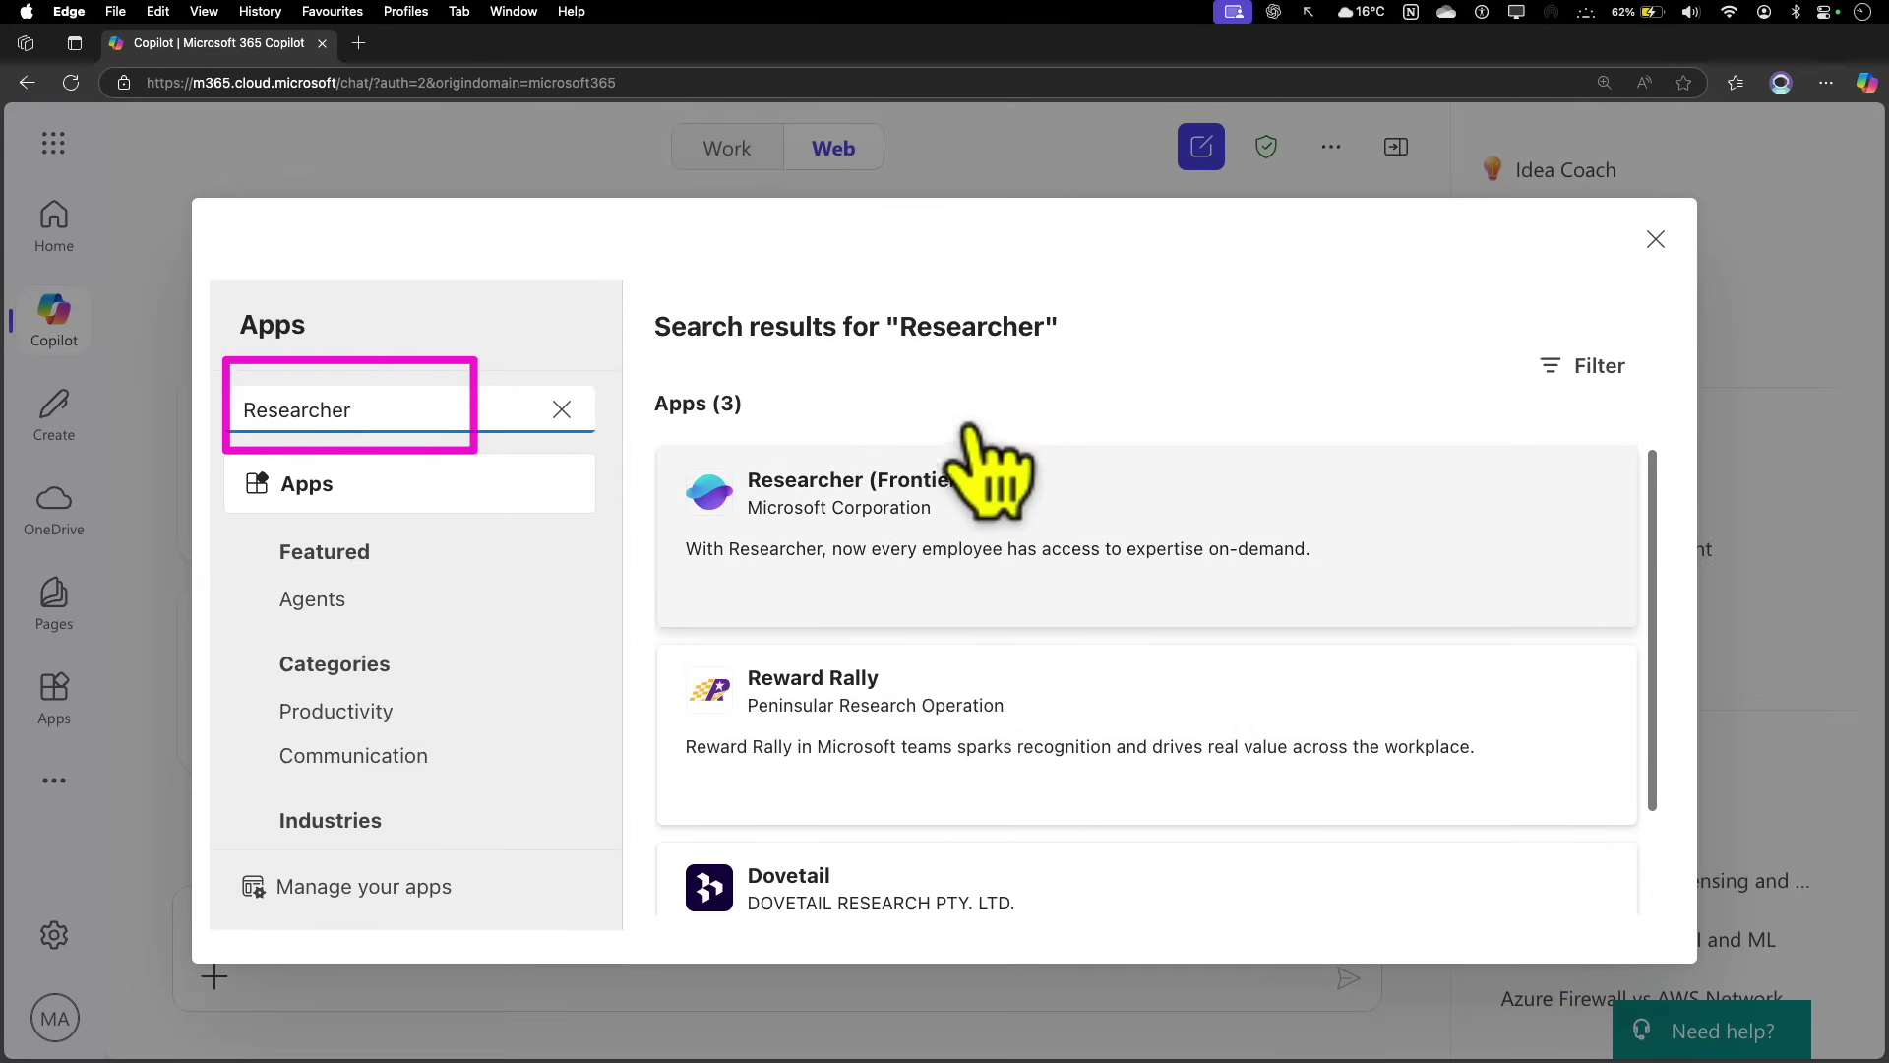
click(856, 468)
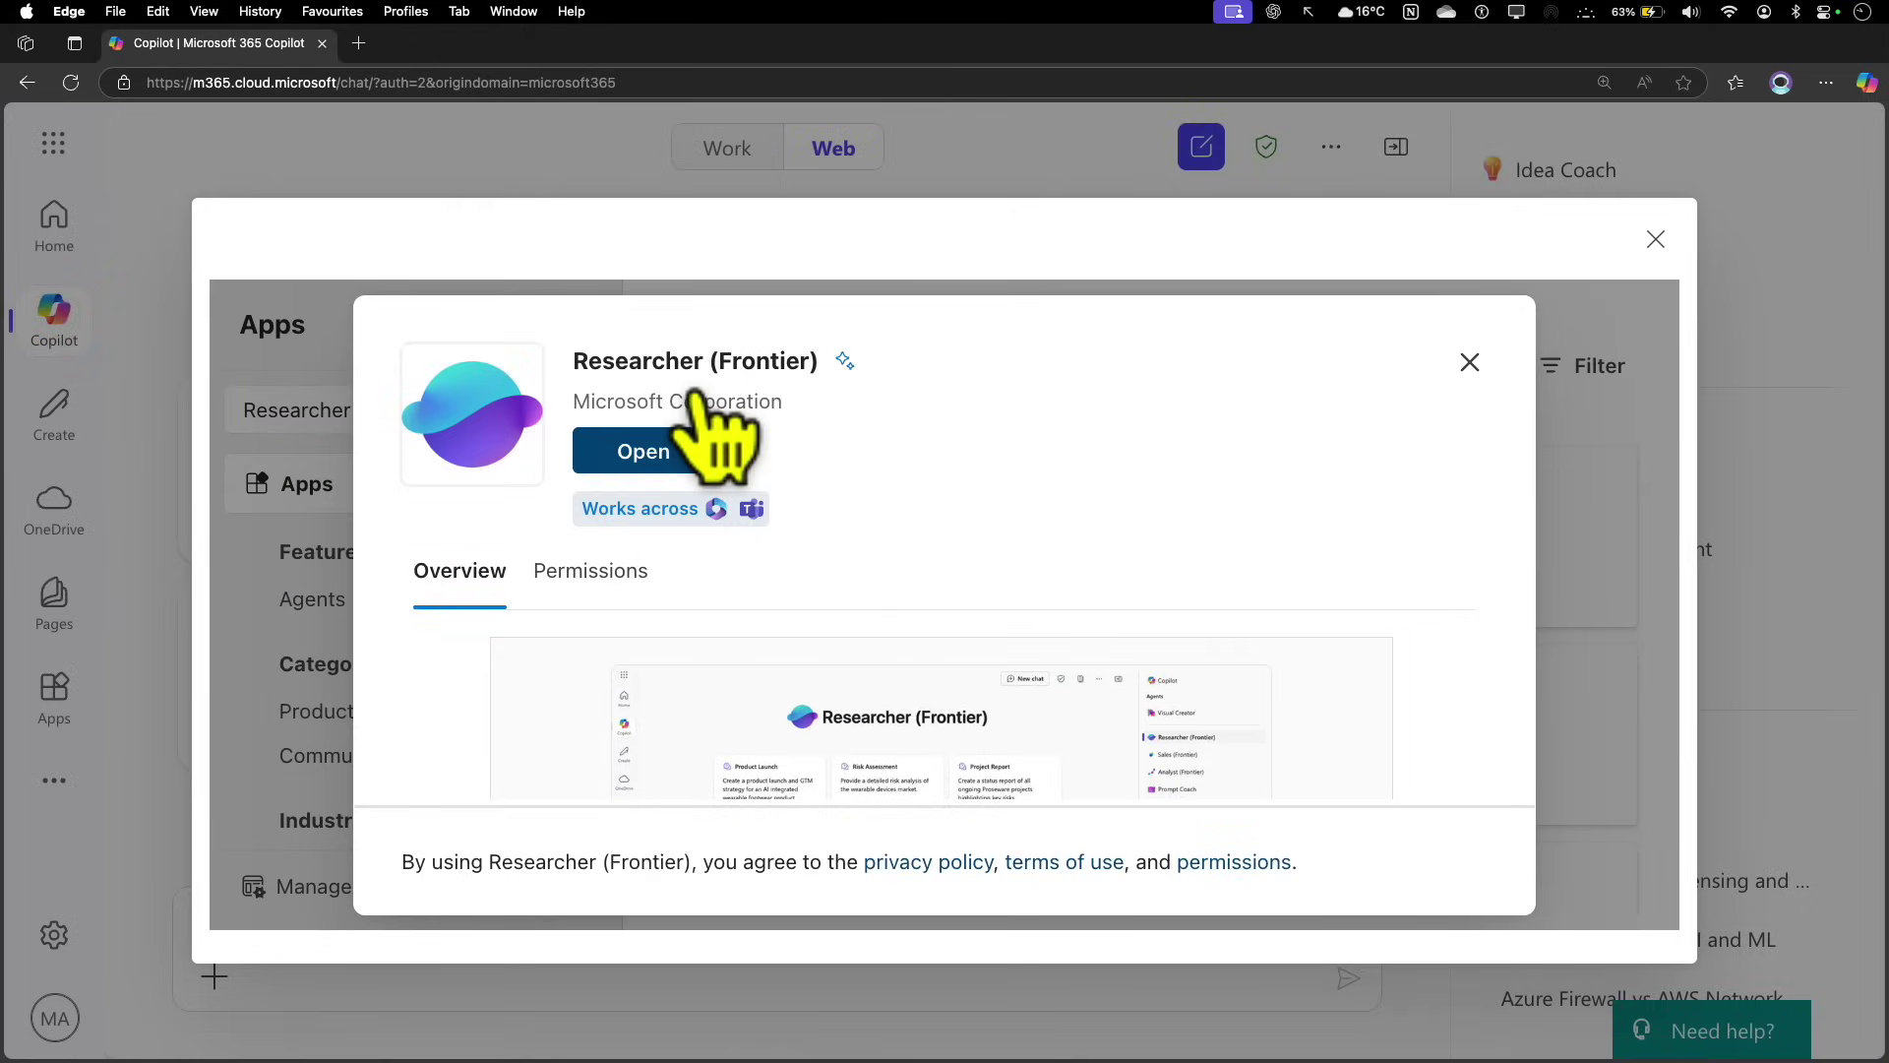
click(669, 438)
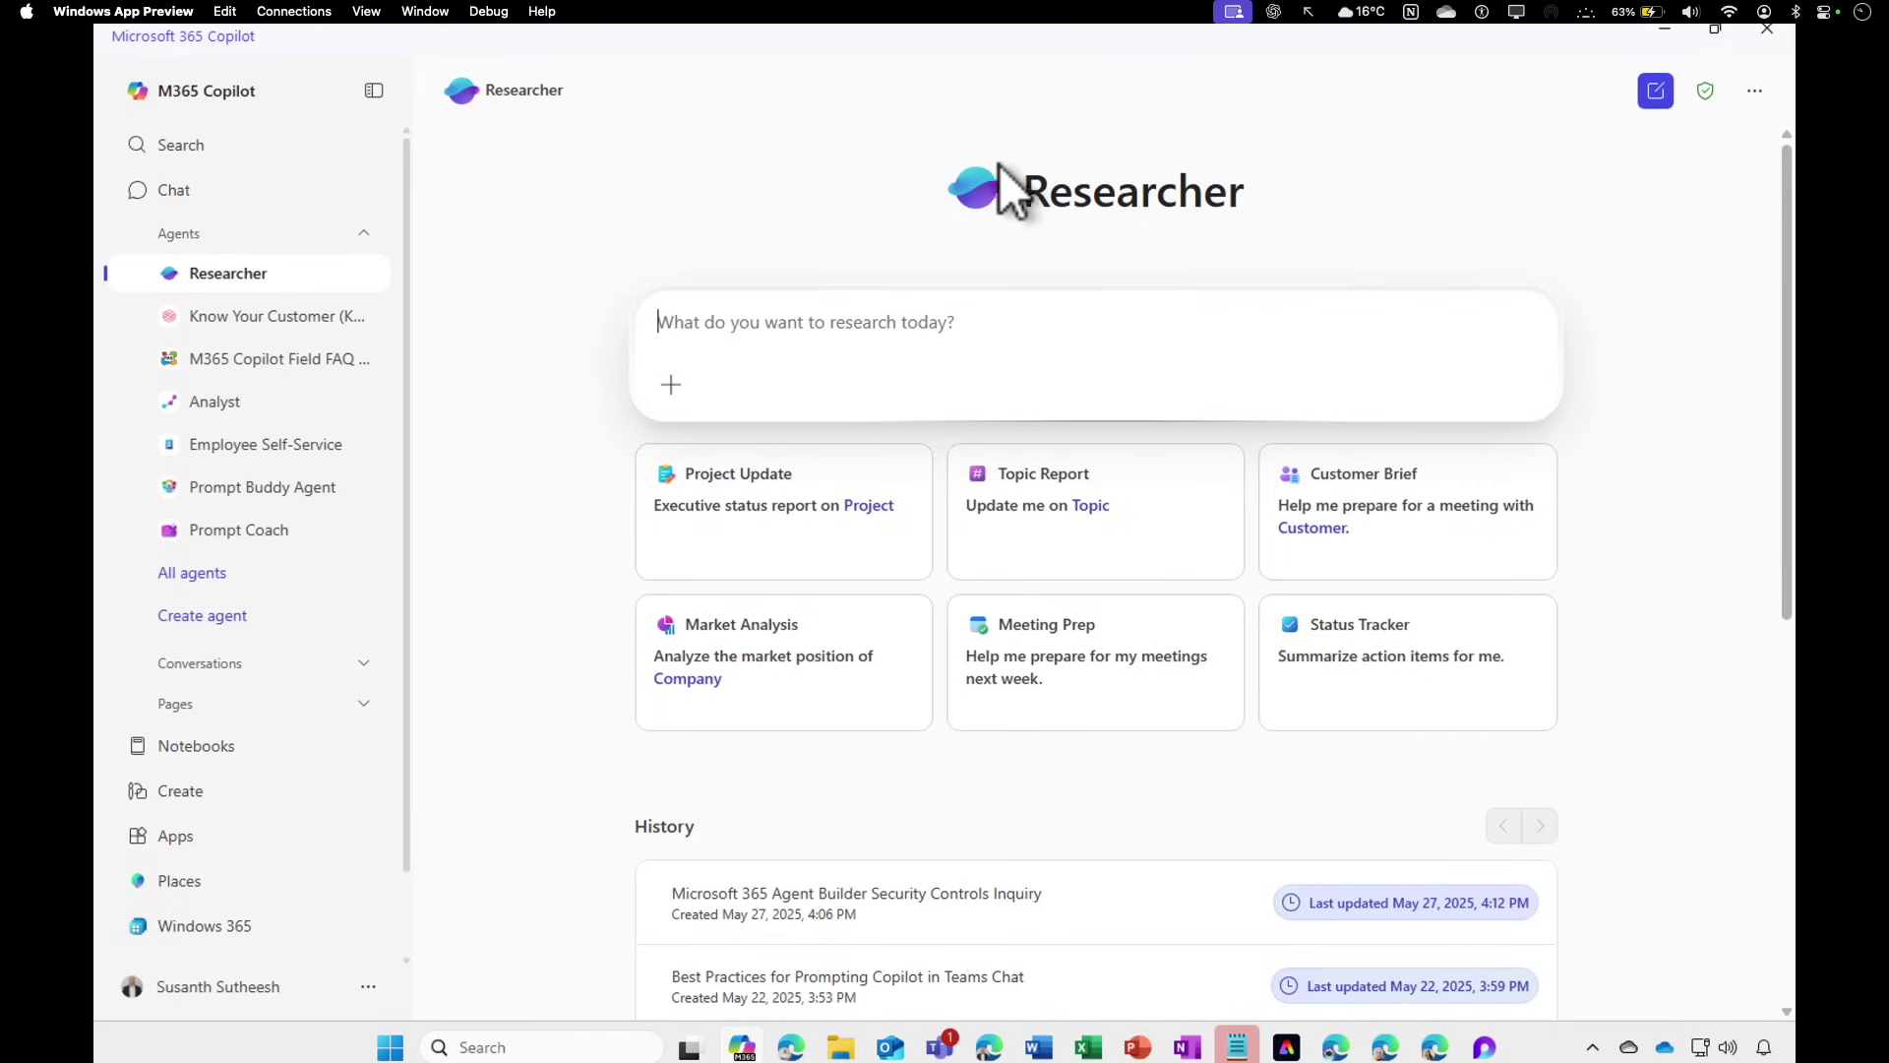
click(187, 573)
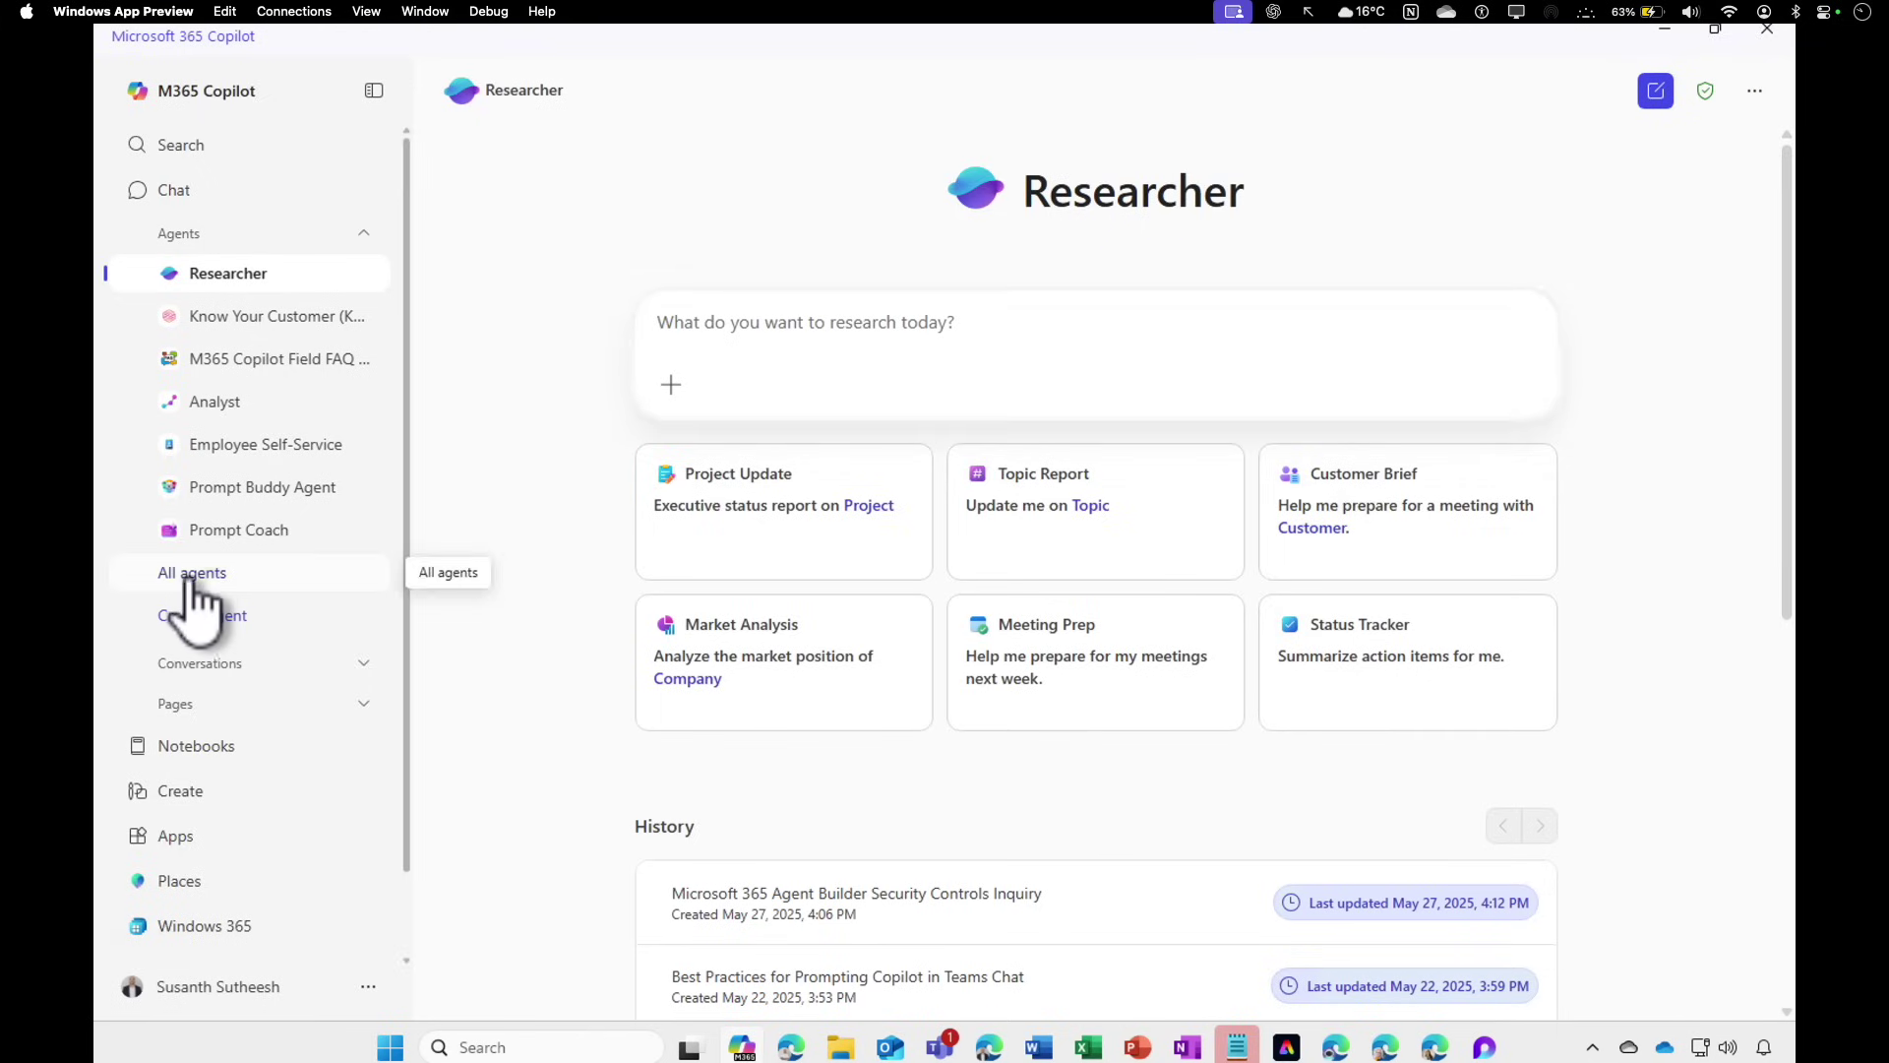
click(620, 330)
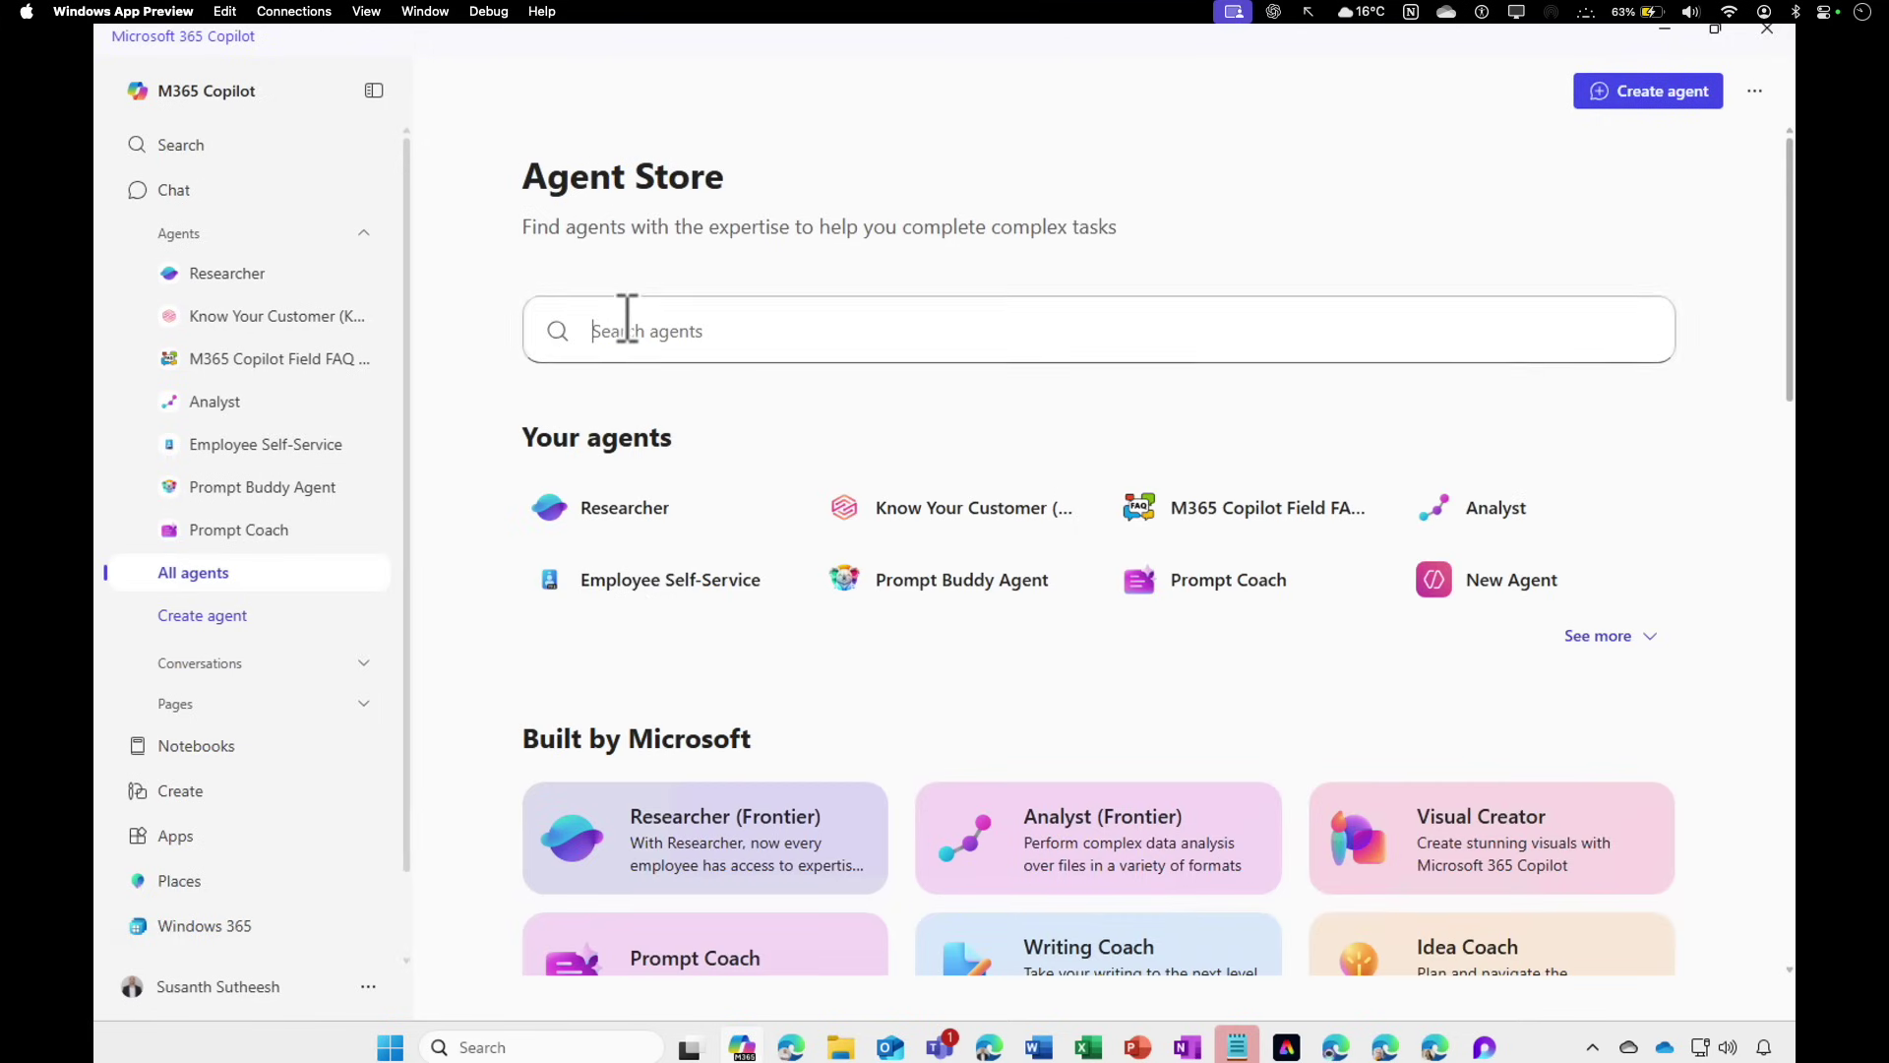
click(688, 406)
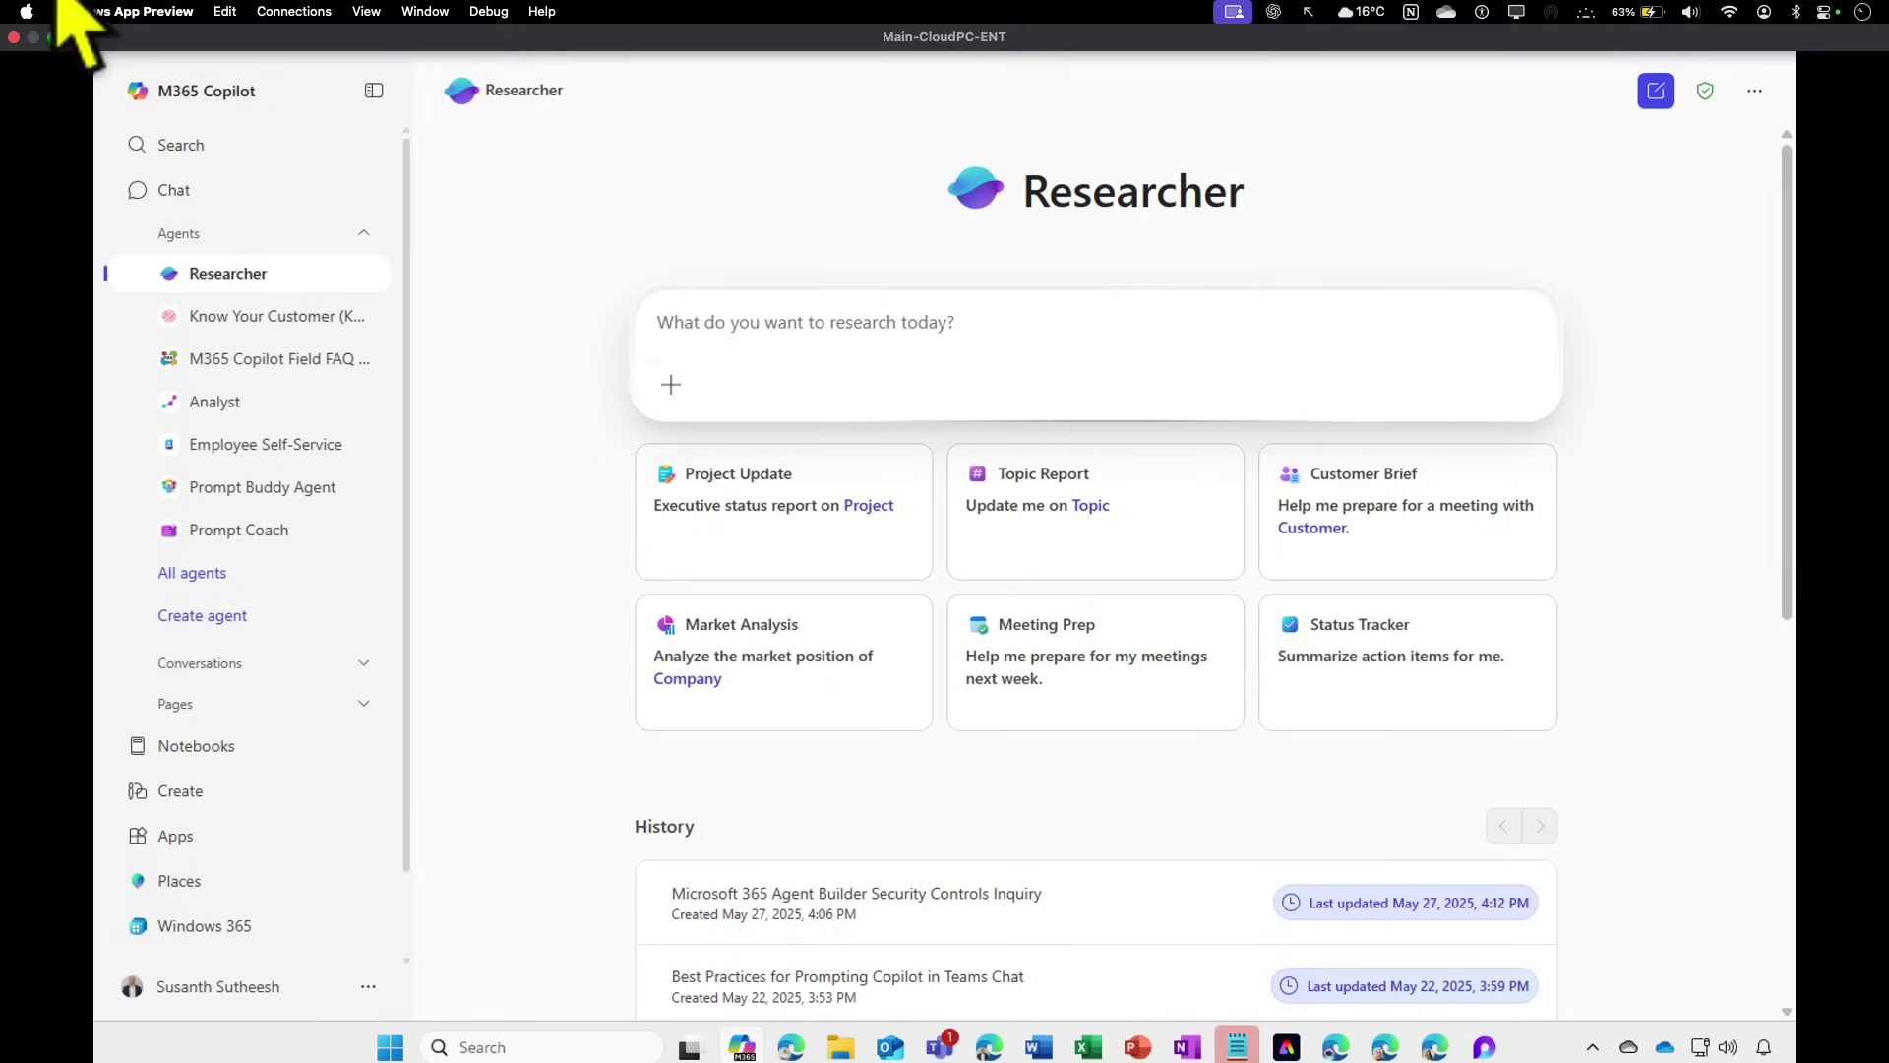
Exit the cloud PC fullscreen back to Edge's Researcher page and focus its empty prompt box
click(51, 37)
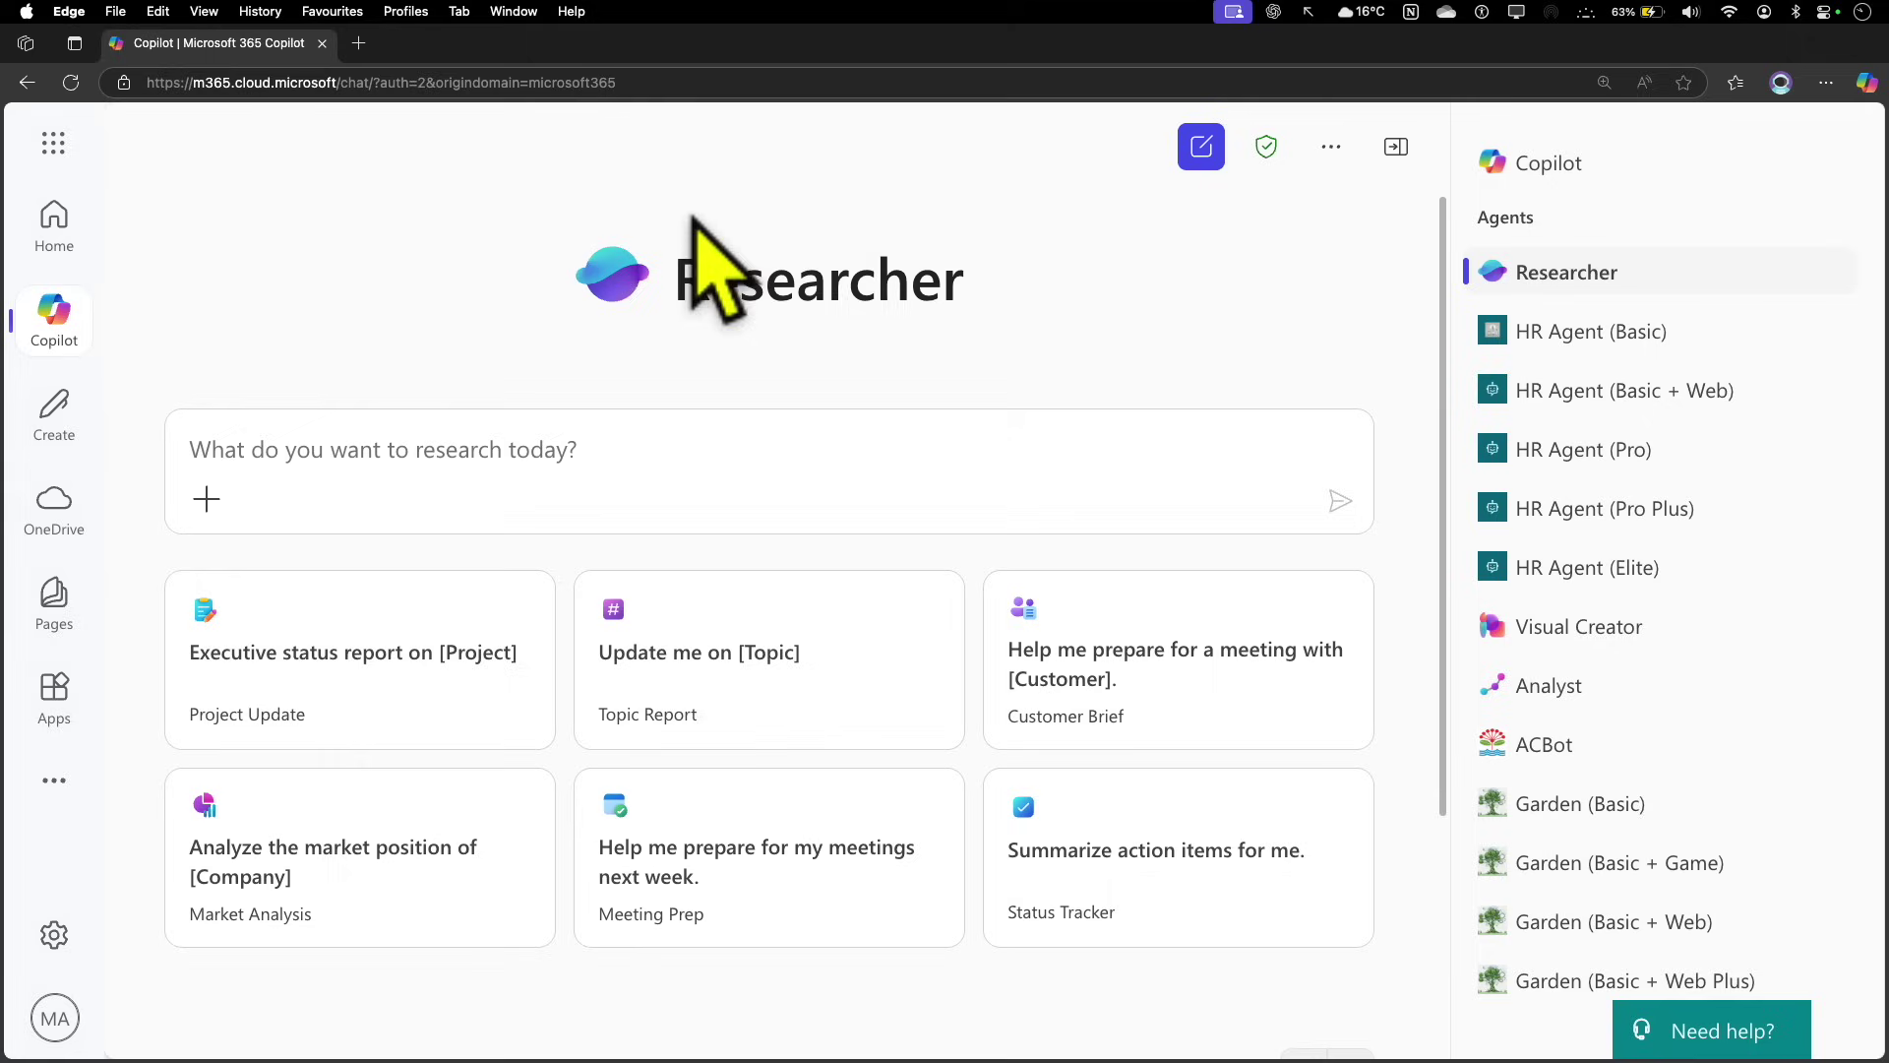
drag(691, 217, 1107, 241)
click(989, 300)
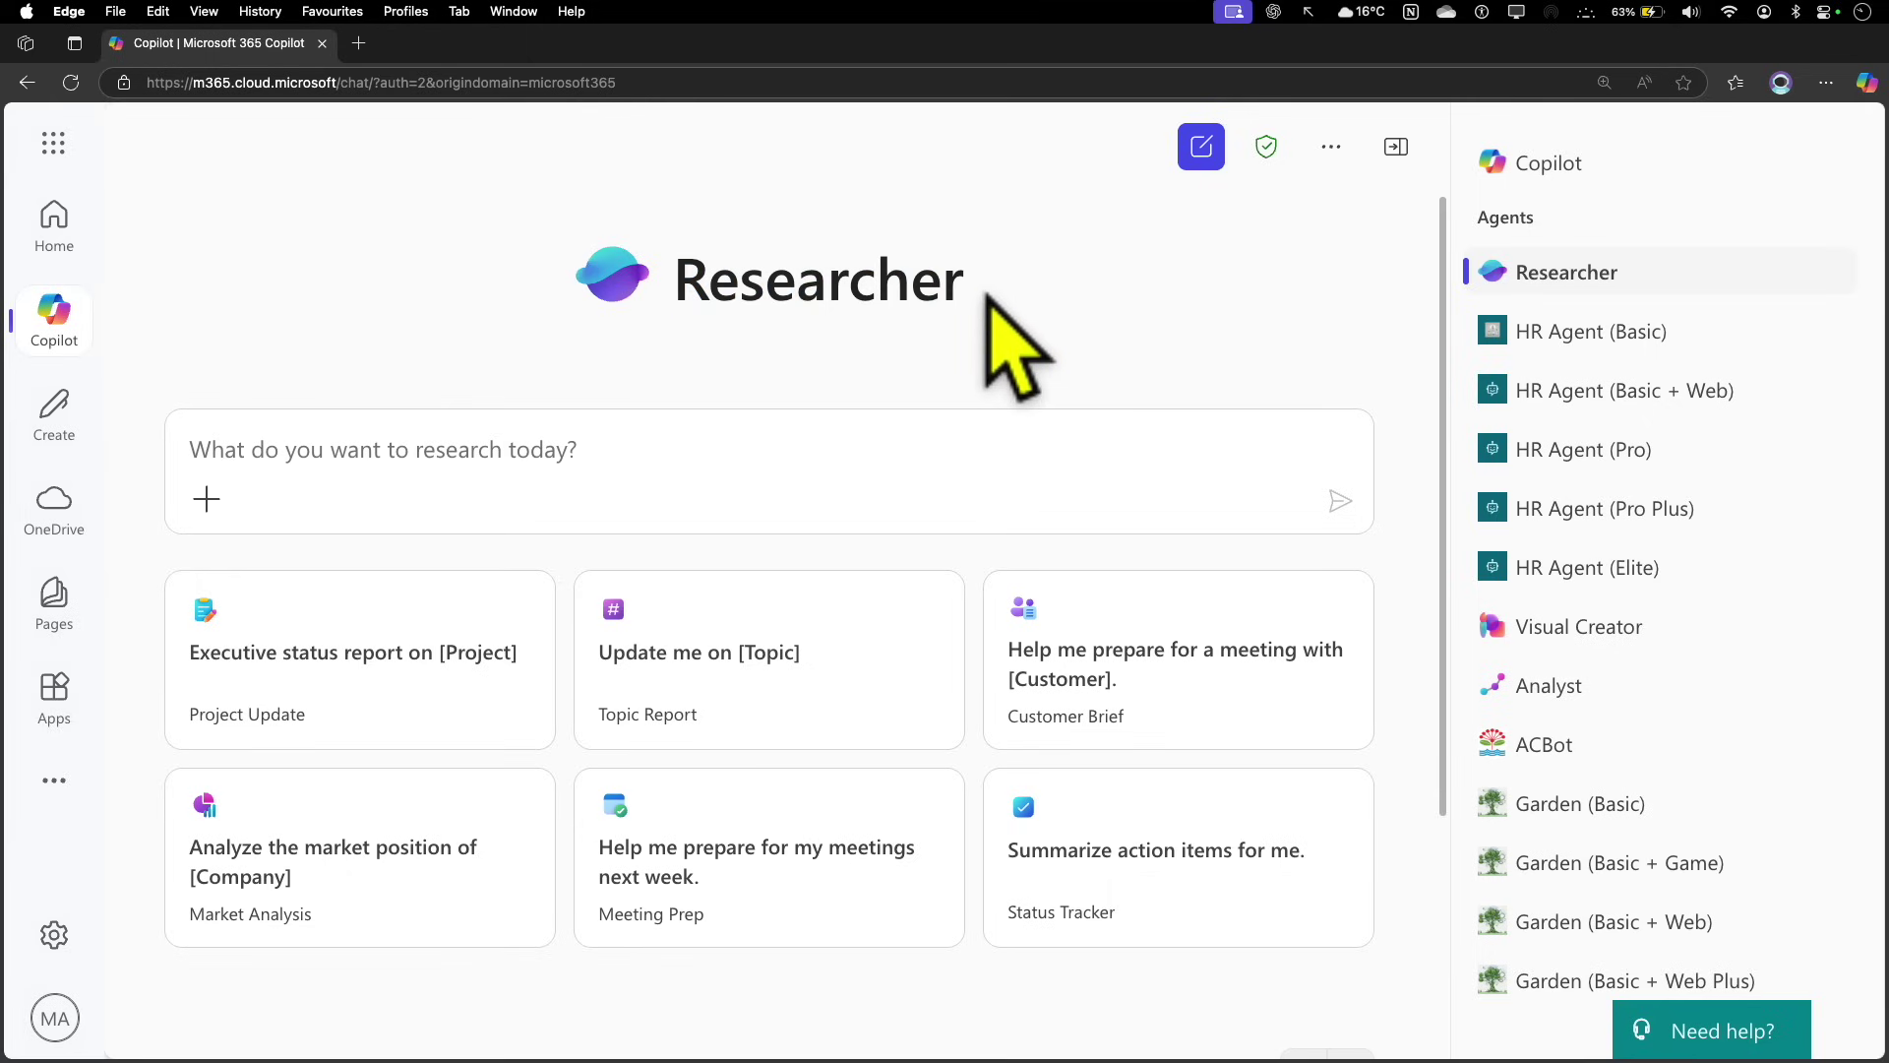
drag(706, 232, 1371, 304)
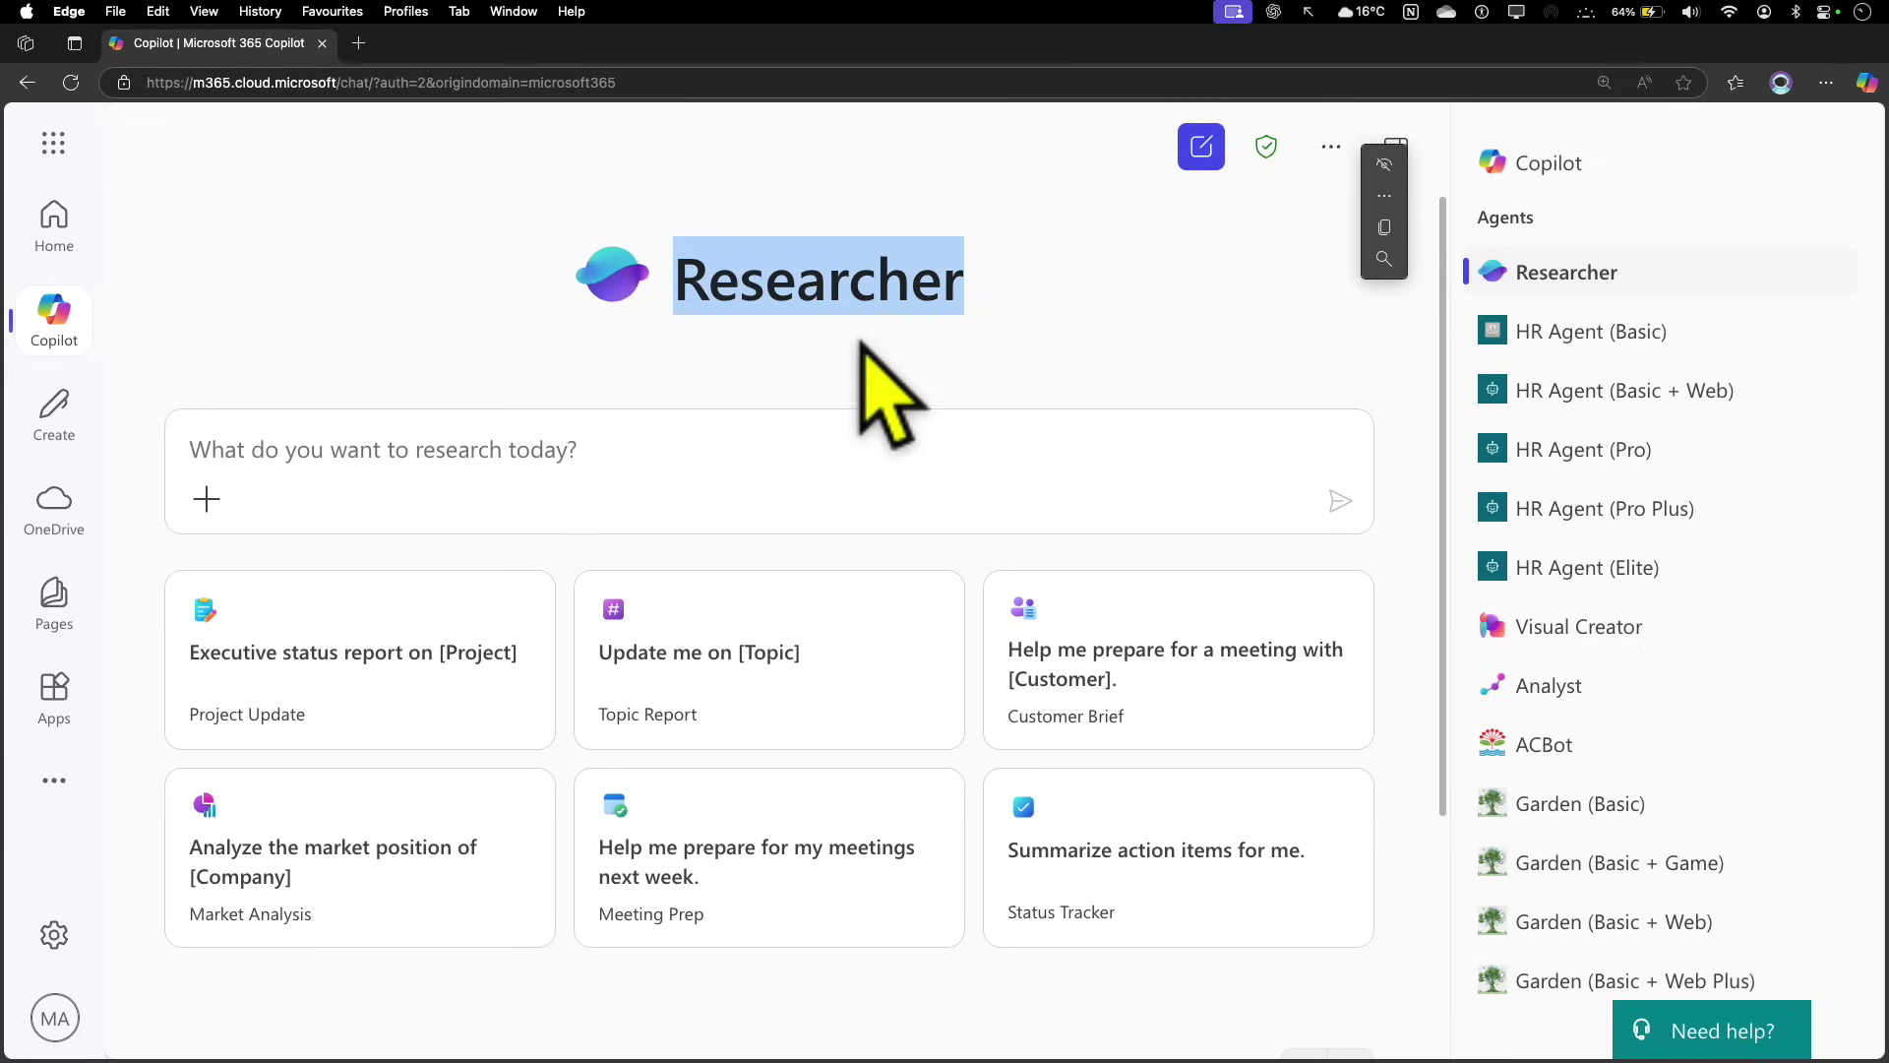
click(1001, 461)
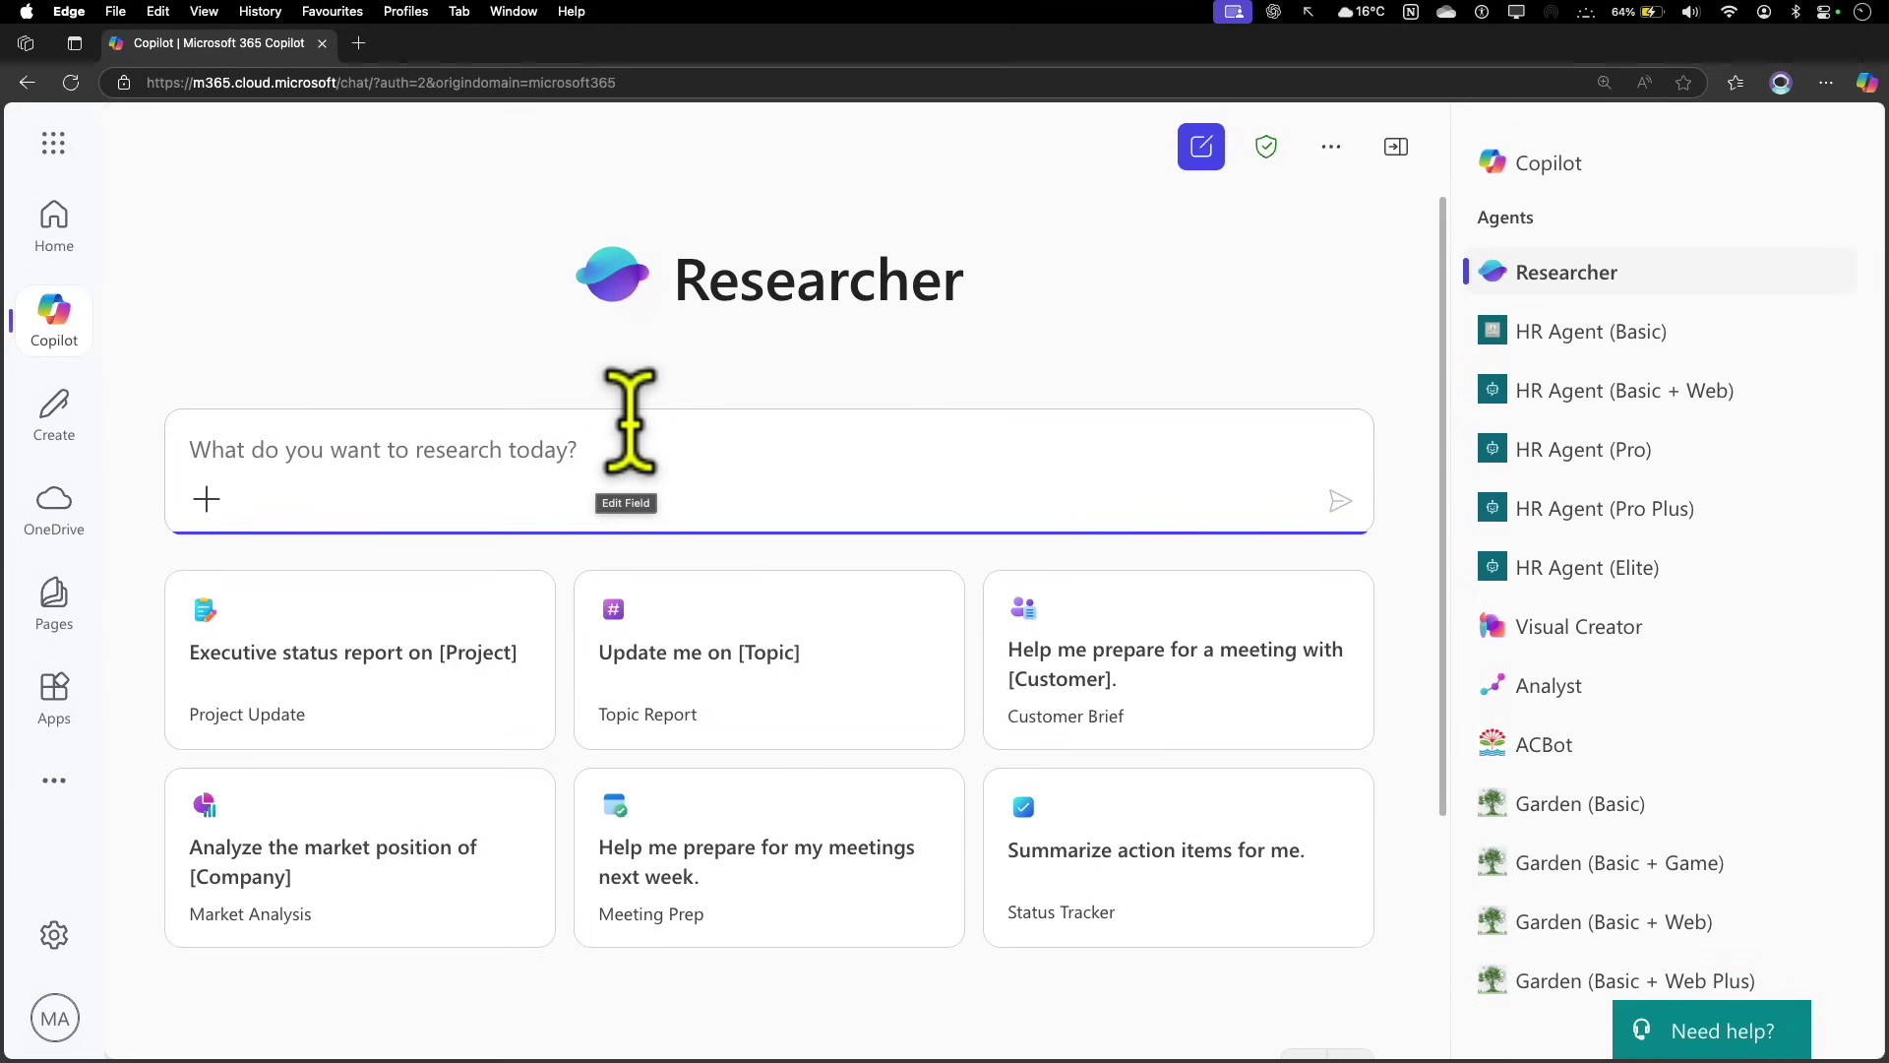
scroll(595, 482, down, 1)
scroll(581, 443, down, 2)
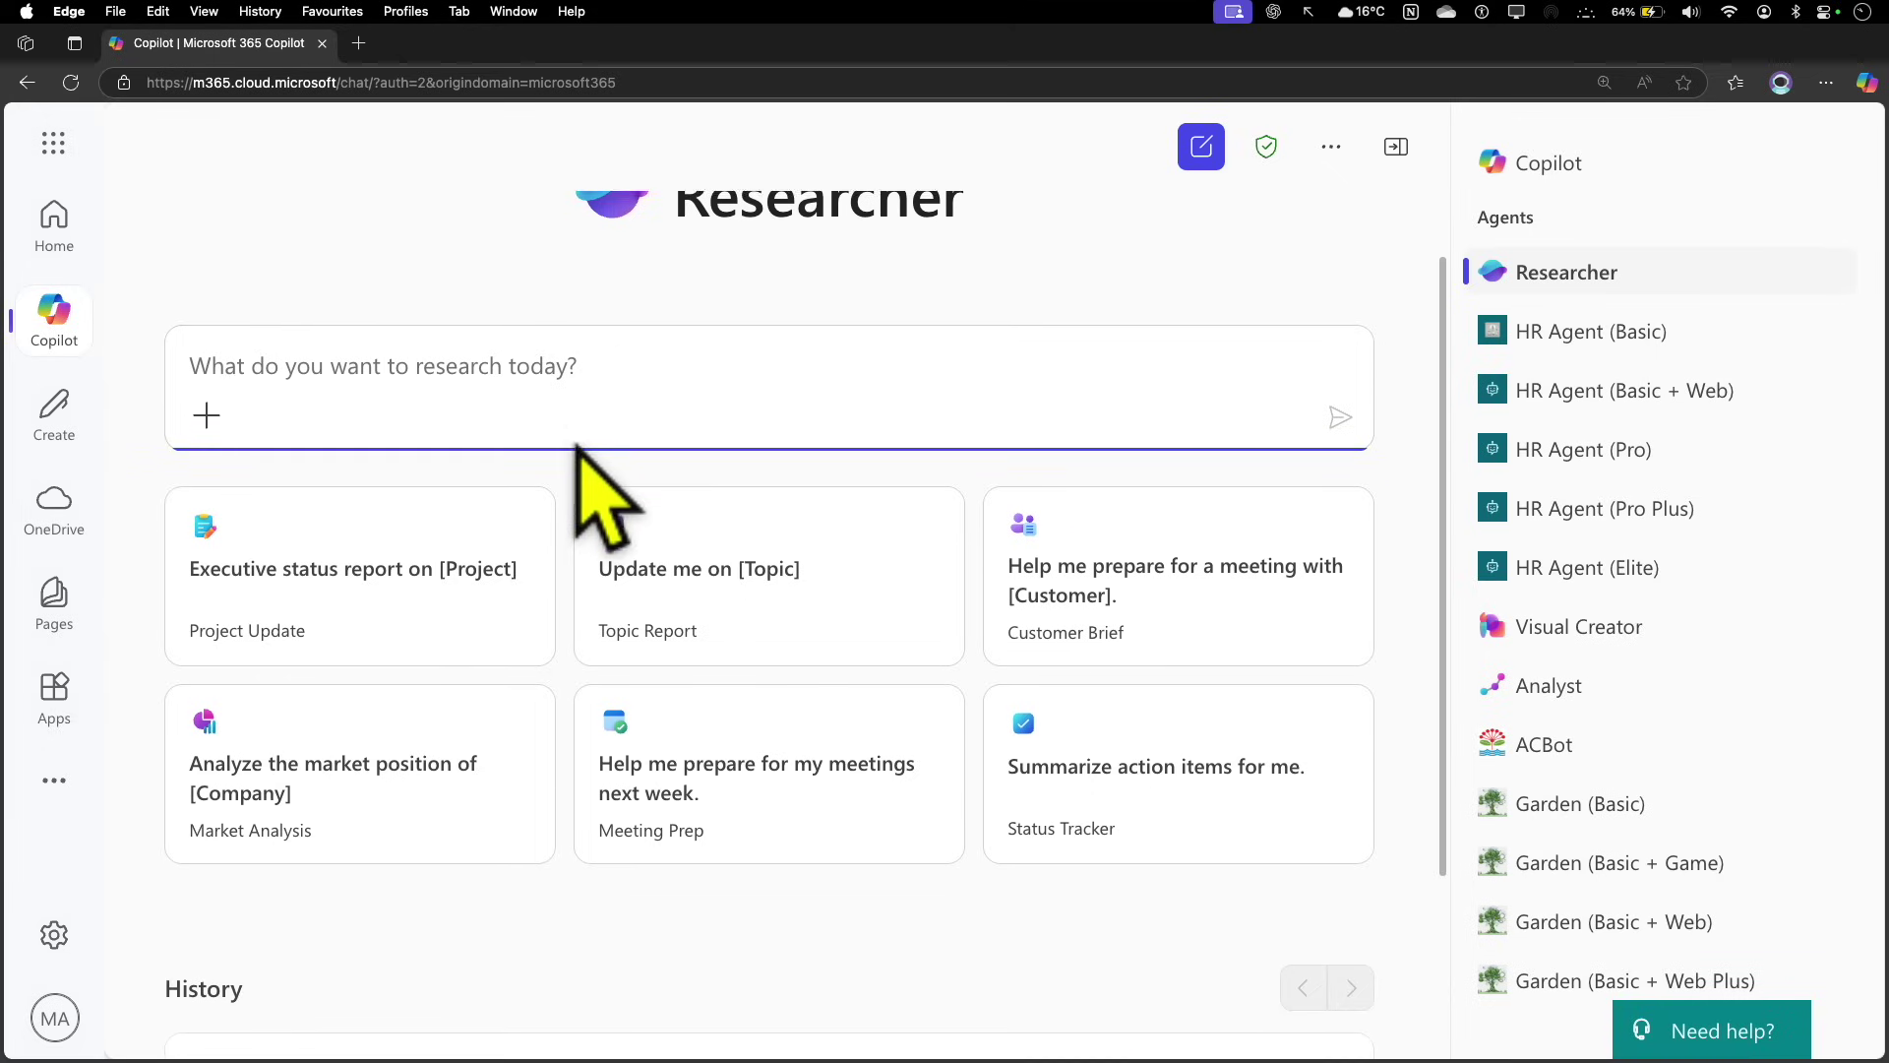
scroll(581, 460, down, 1)
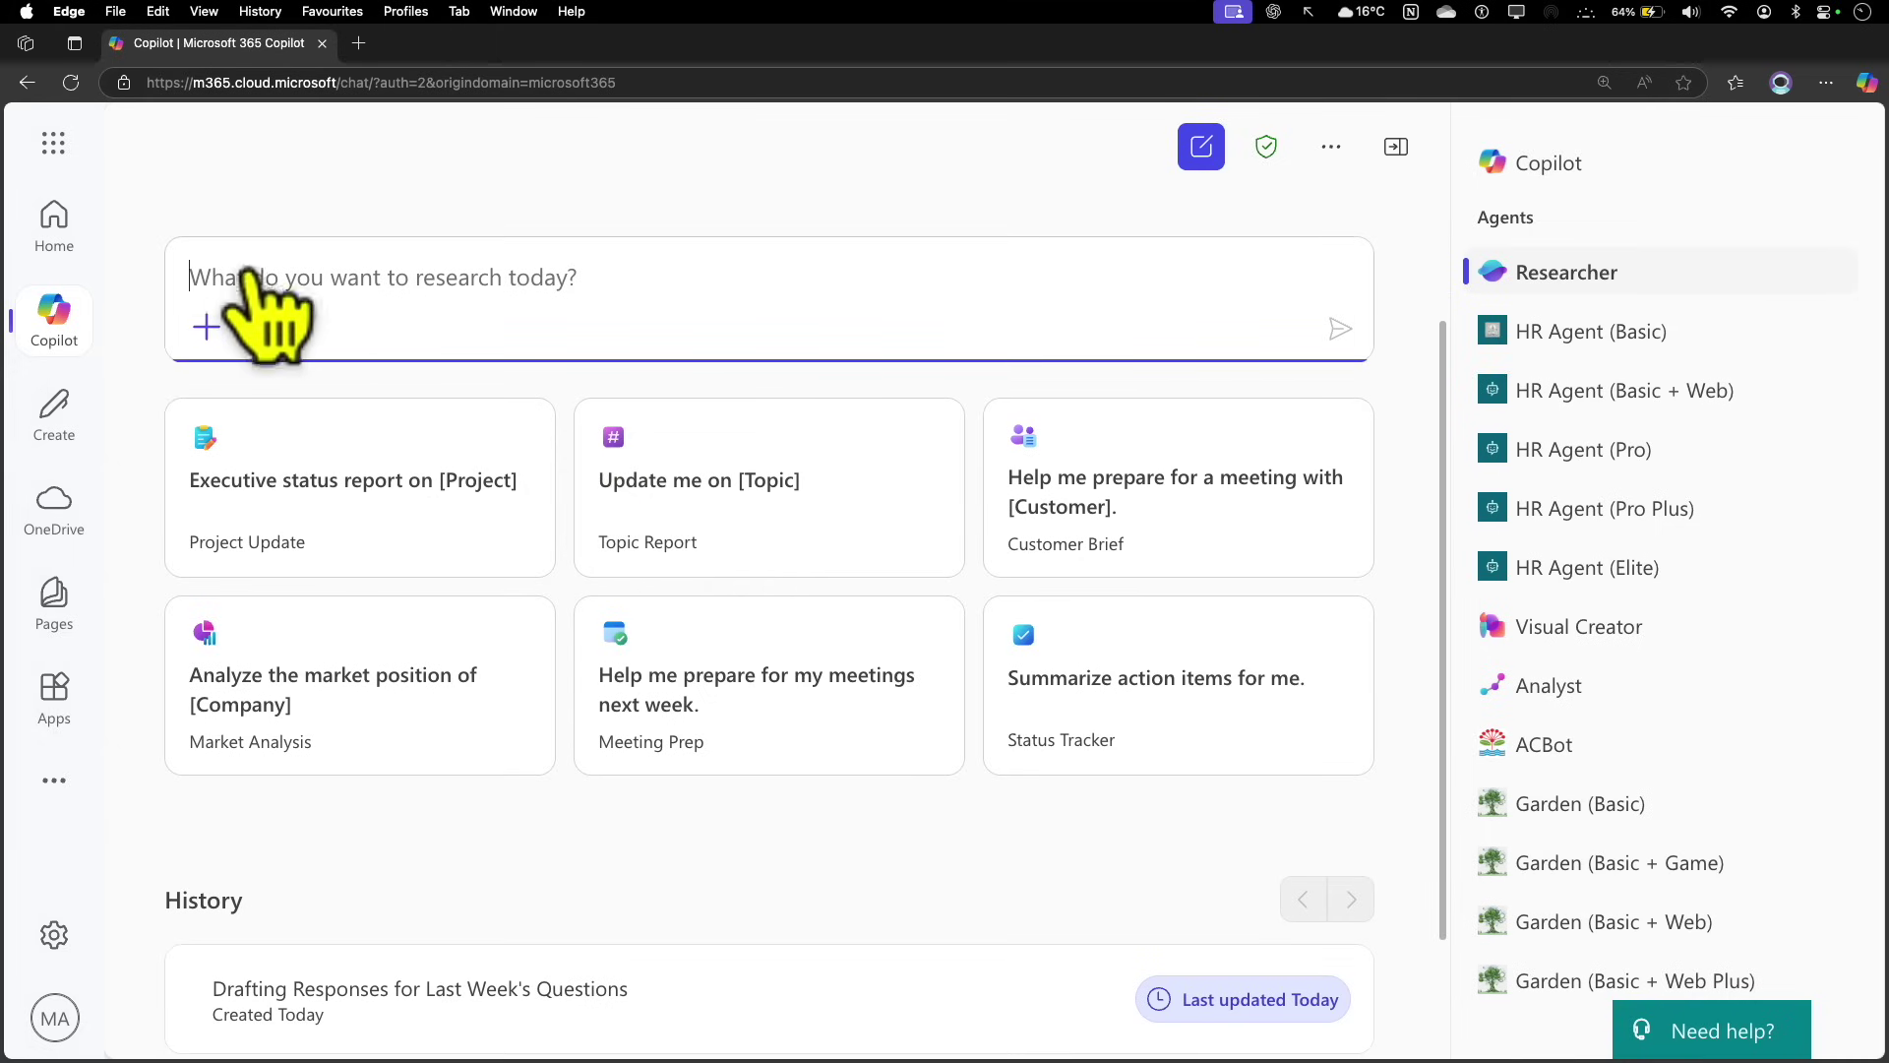
click(206, 327)
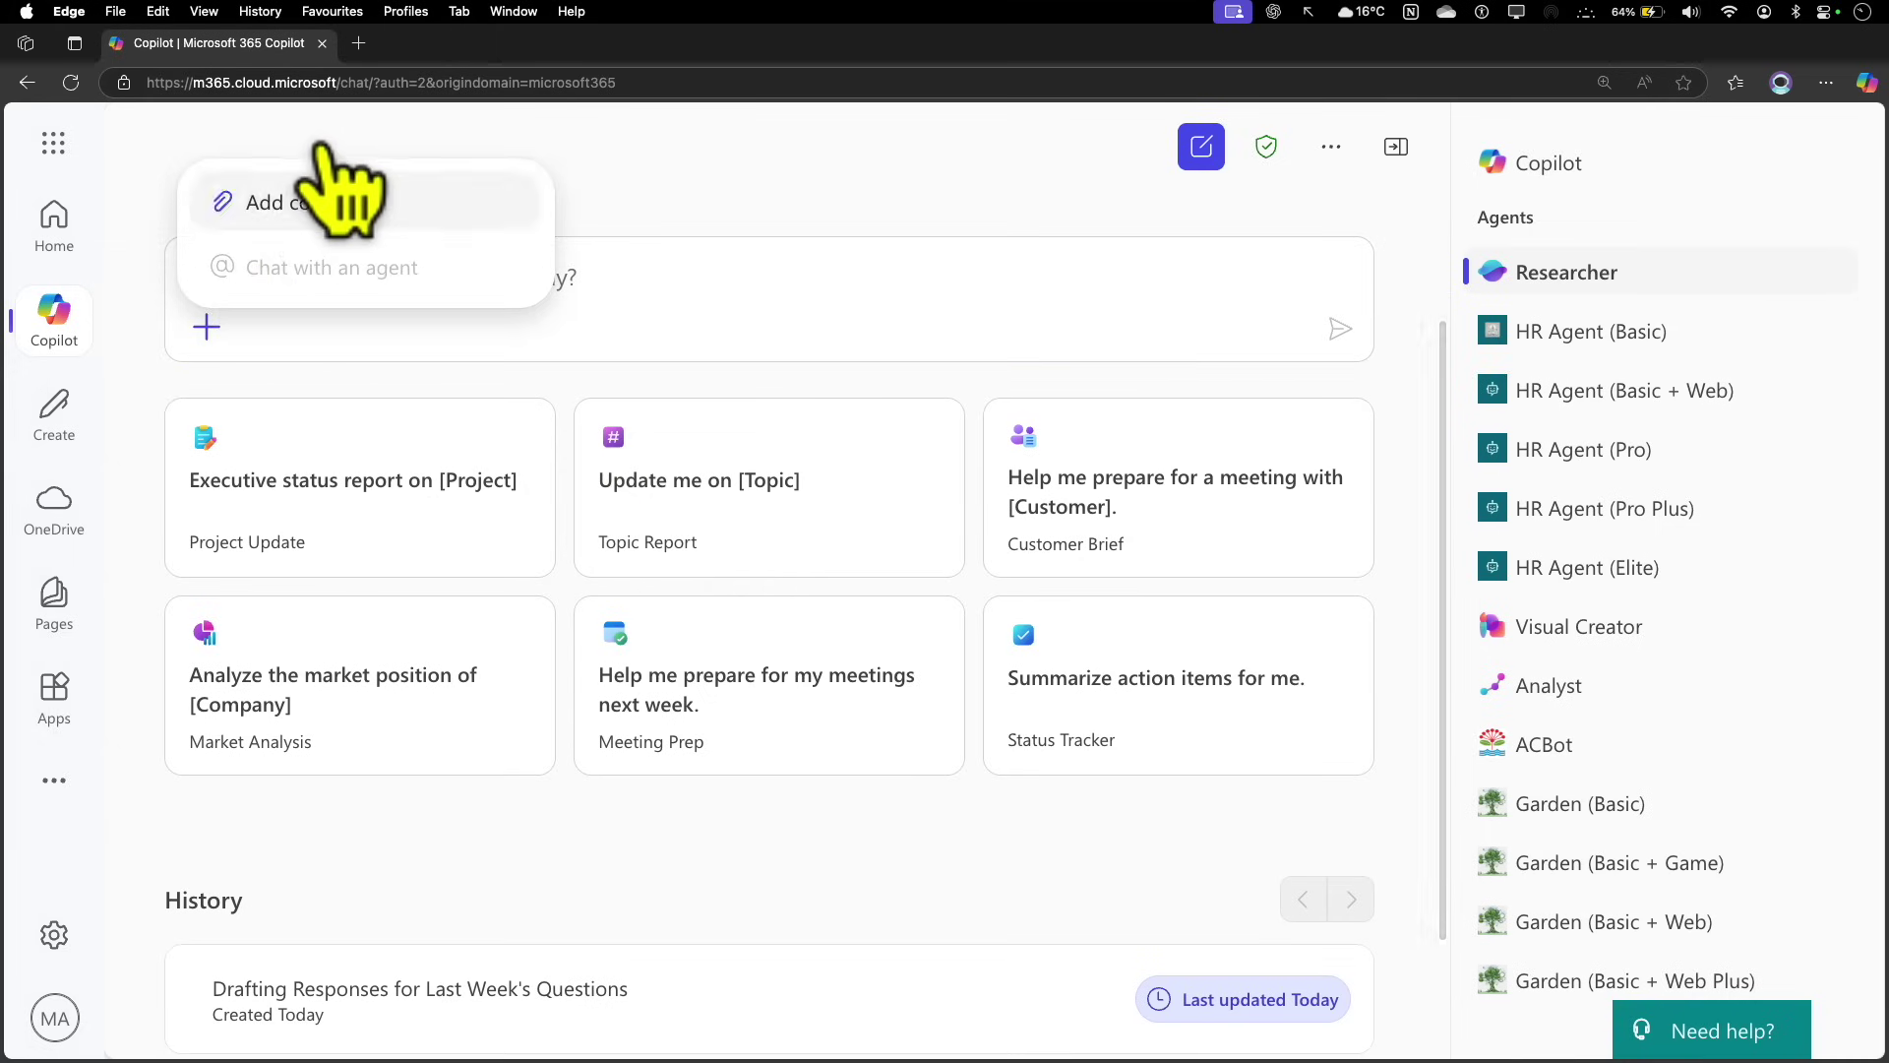
click(283, 207)
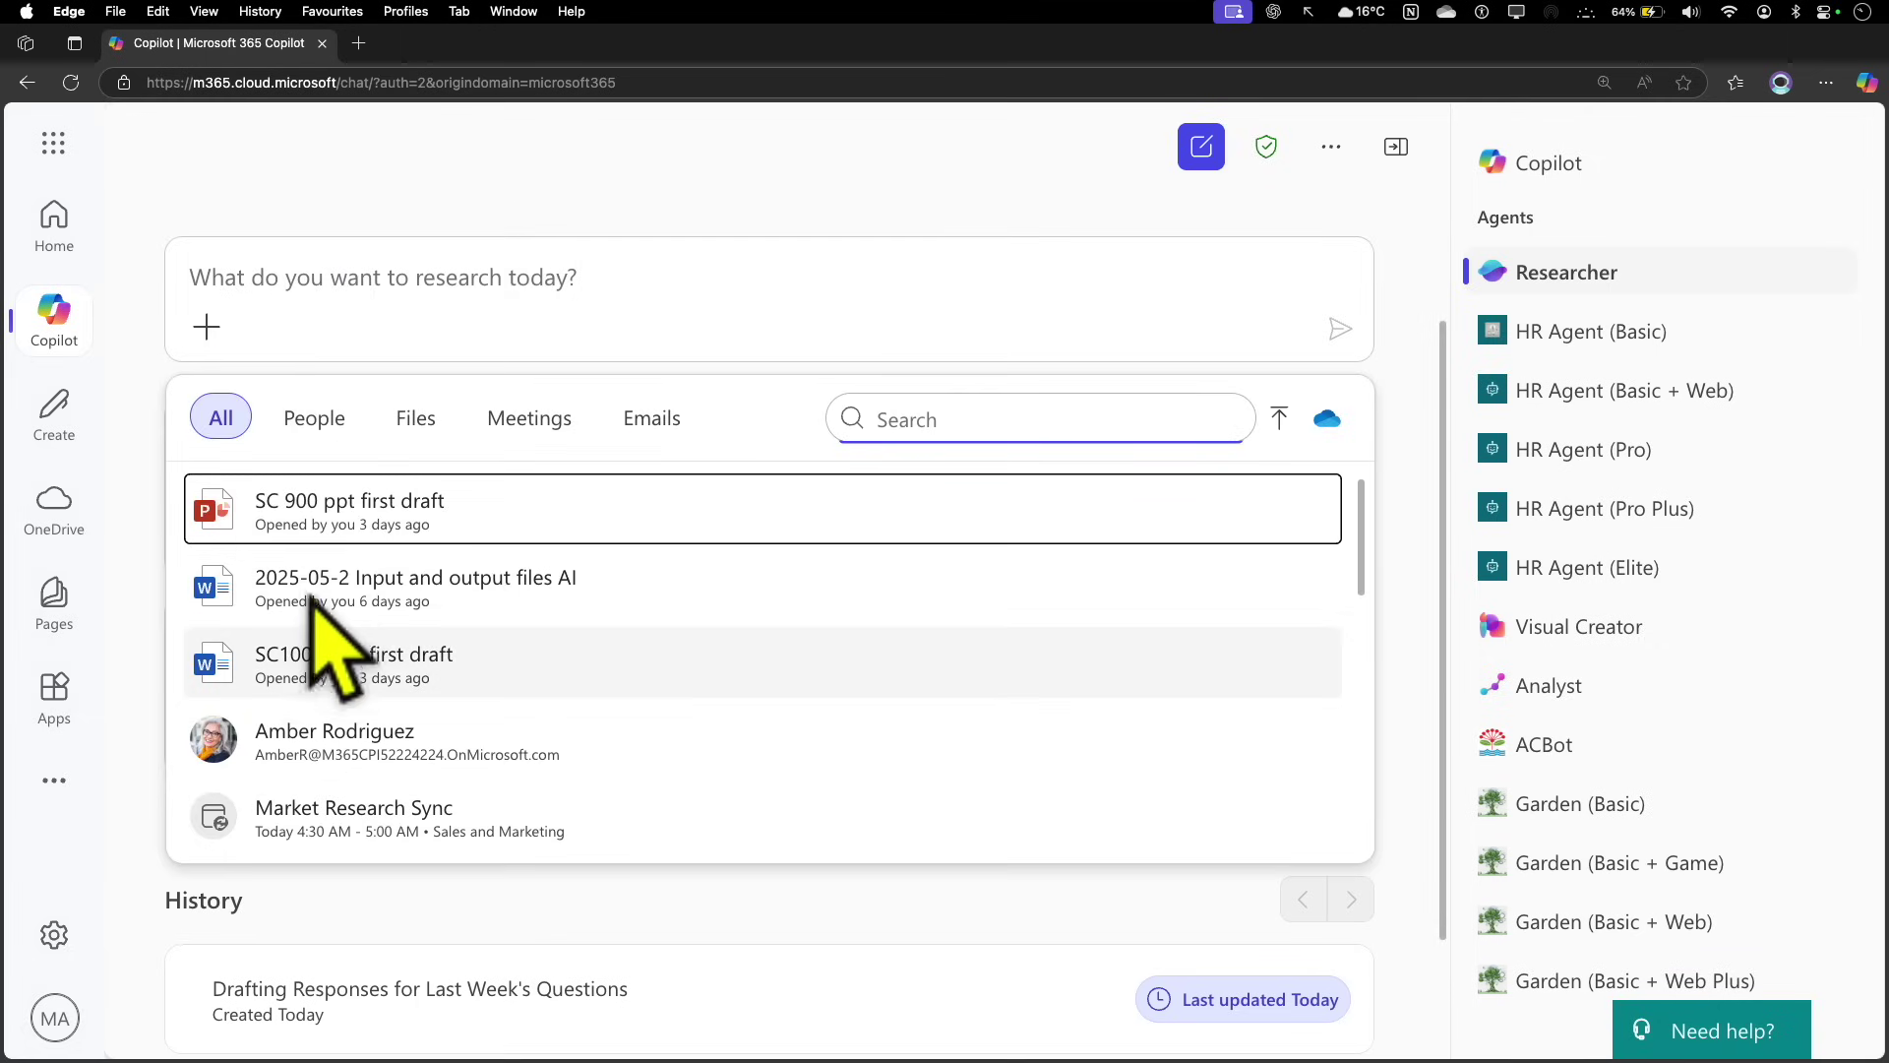
scroll(275, 630, down, 1)
scroll(362, 658, down, 2)
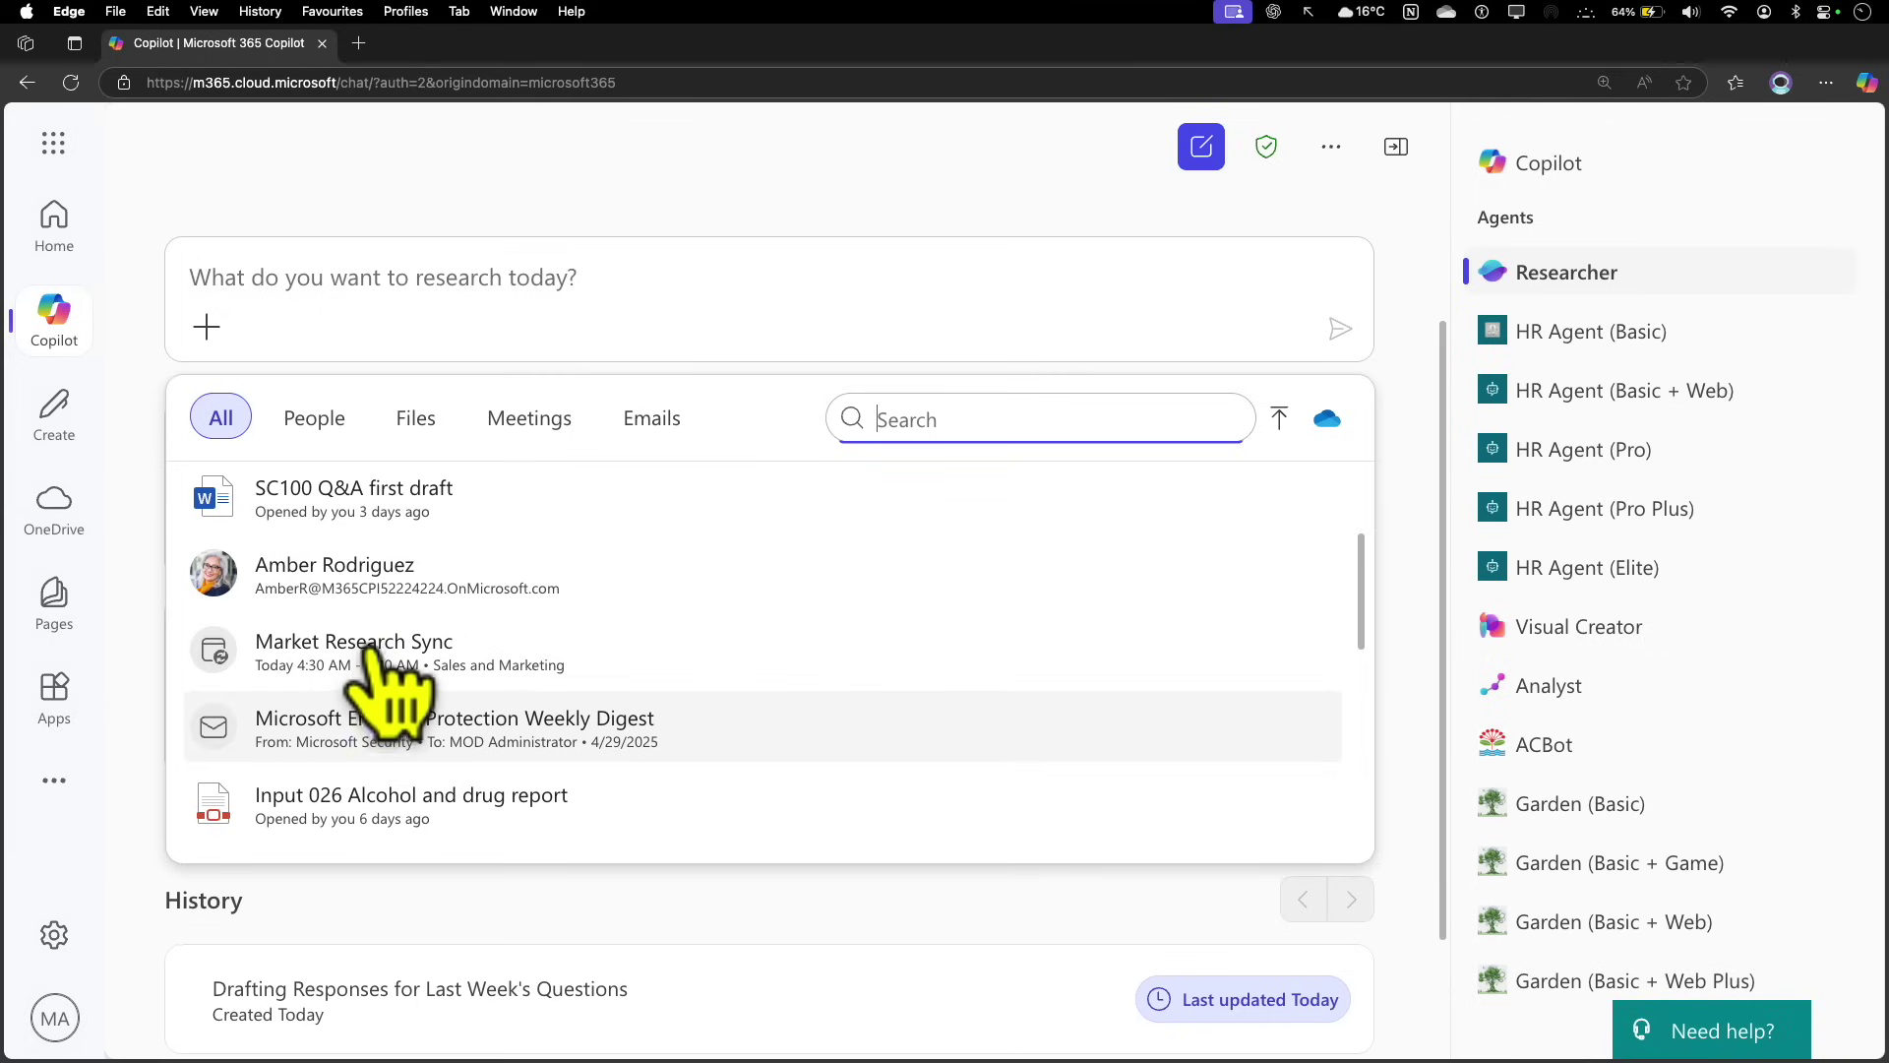
click(344, 417)
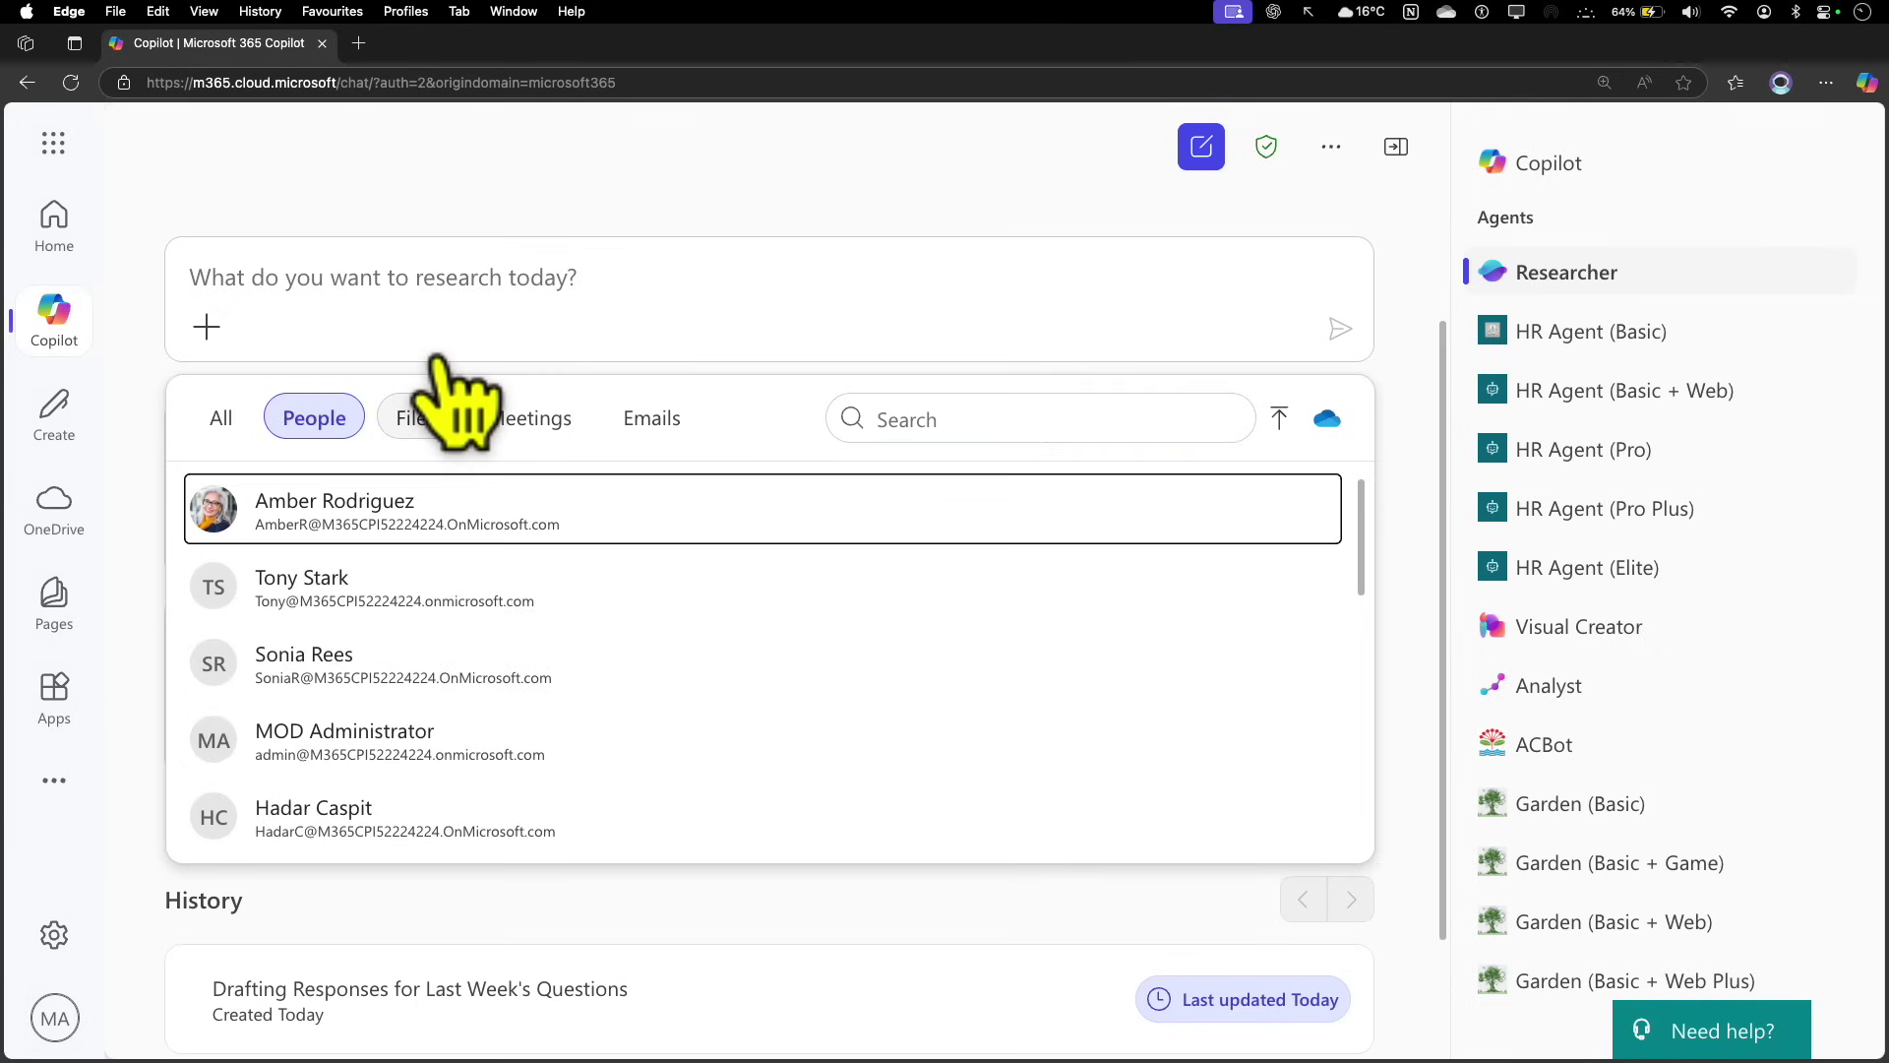
click(419, 419)
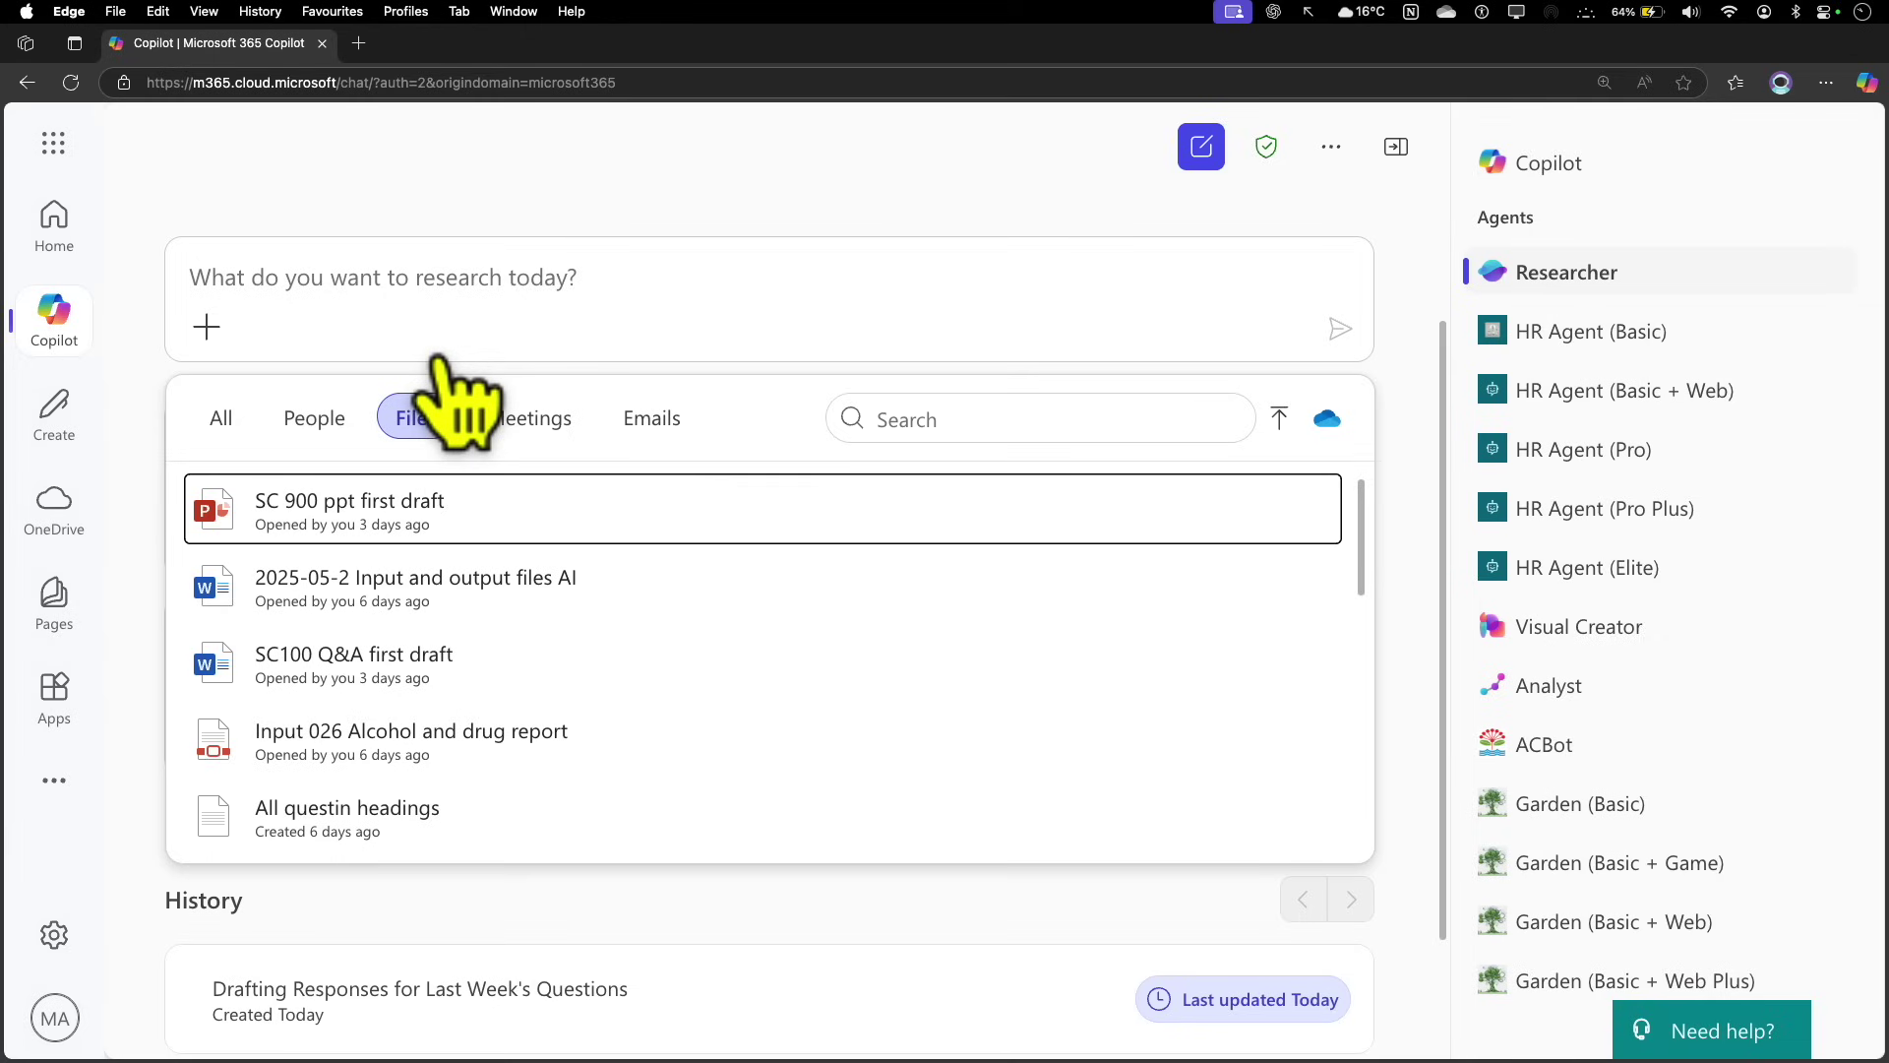
click(551, 417)
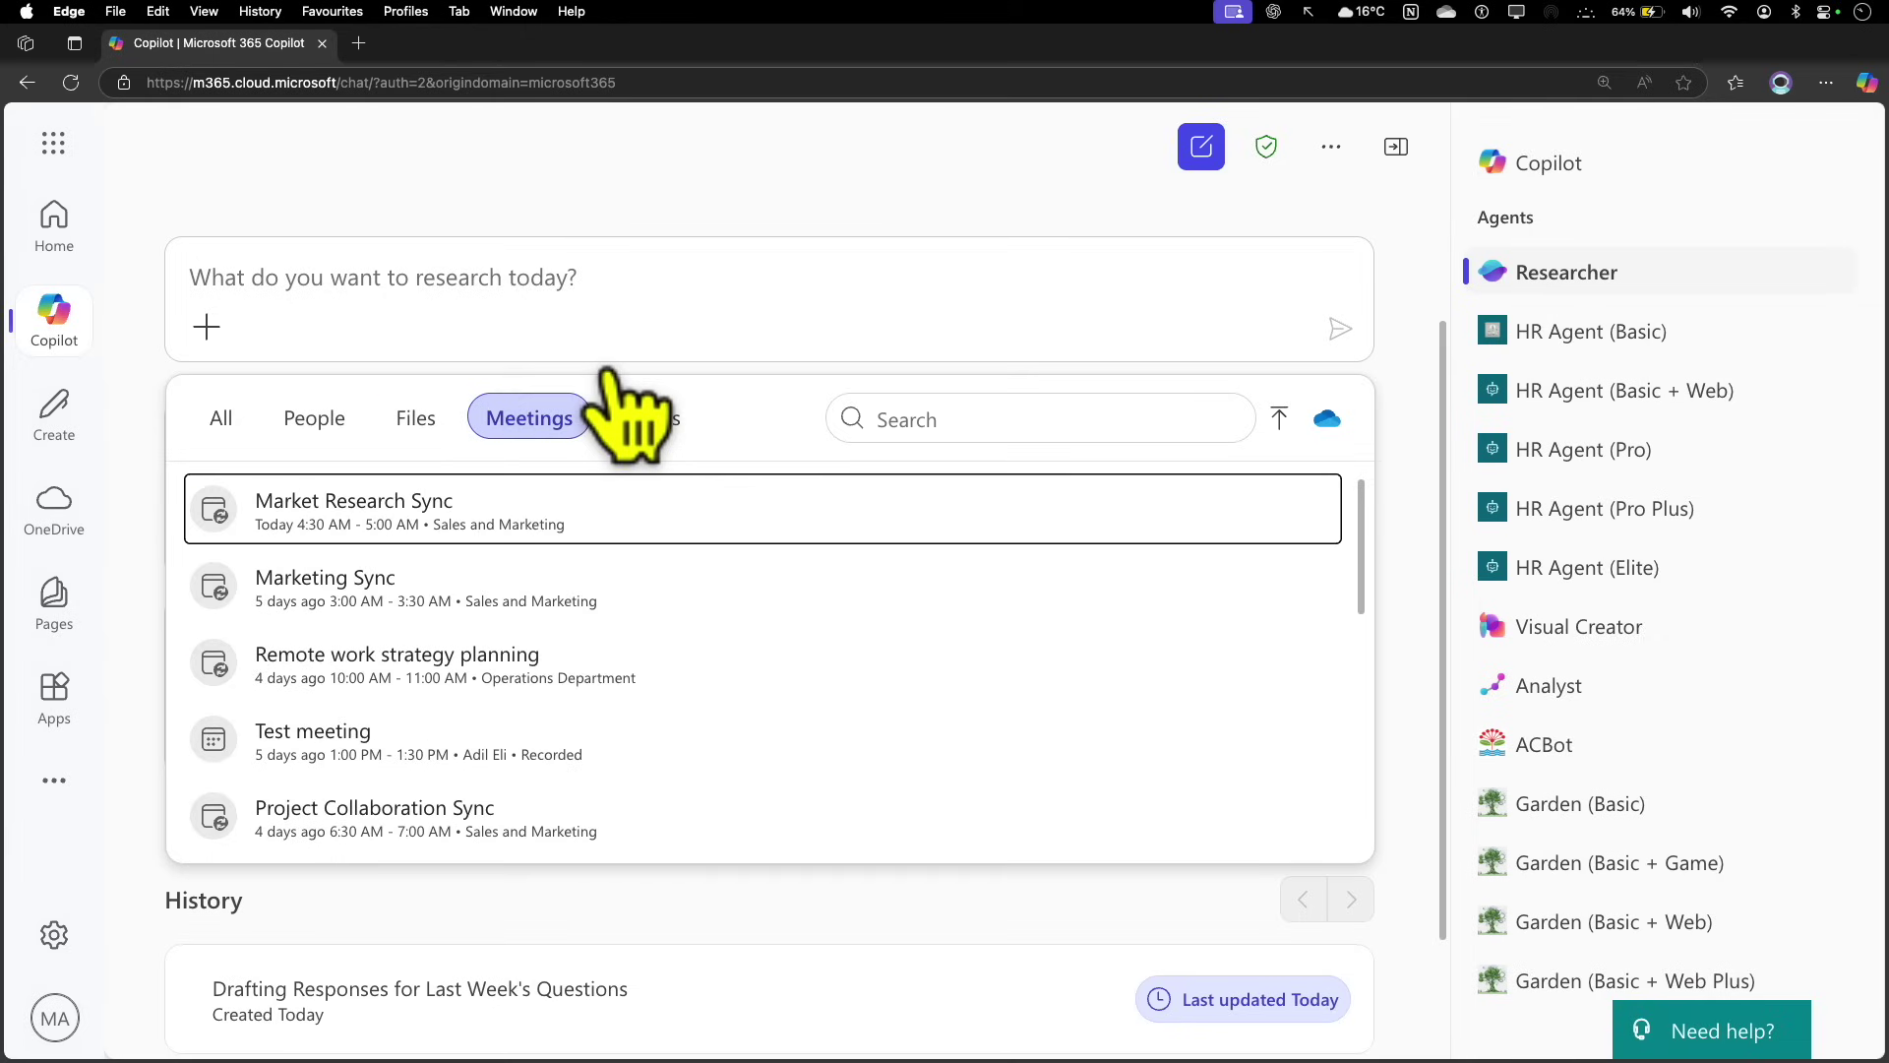
click(655, 418)
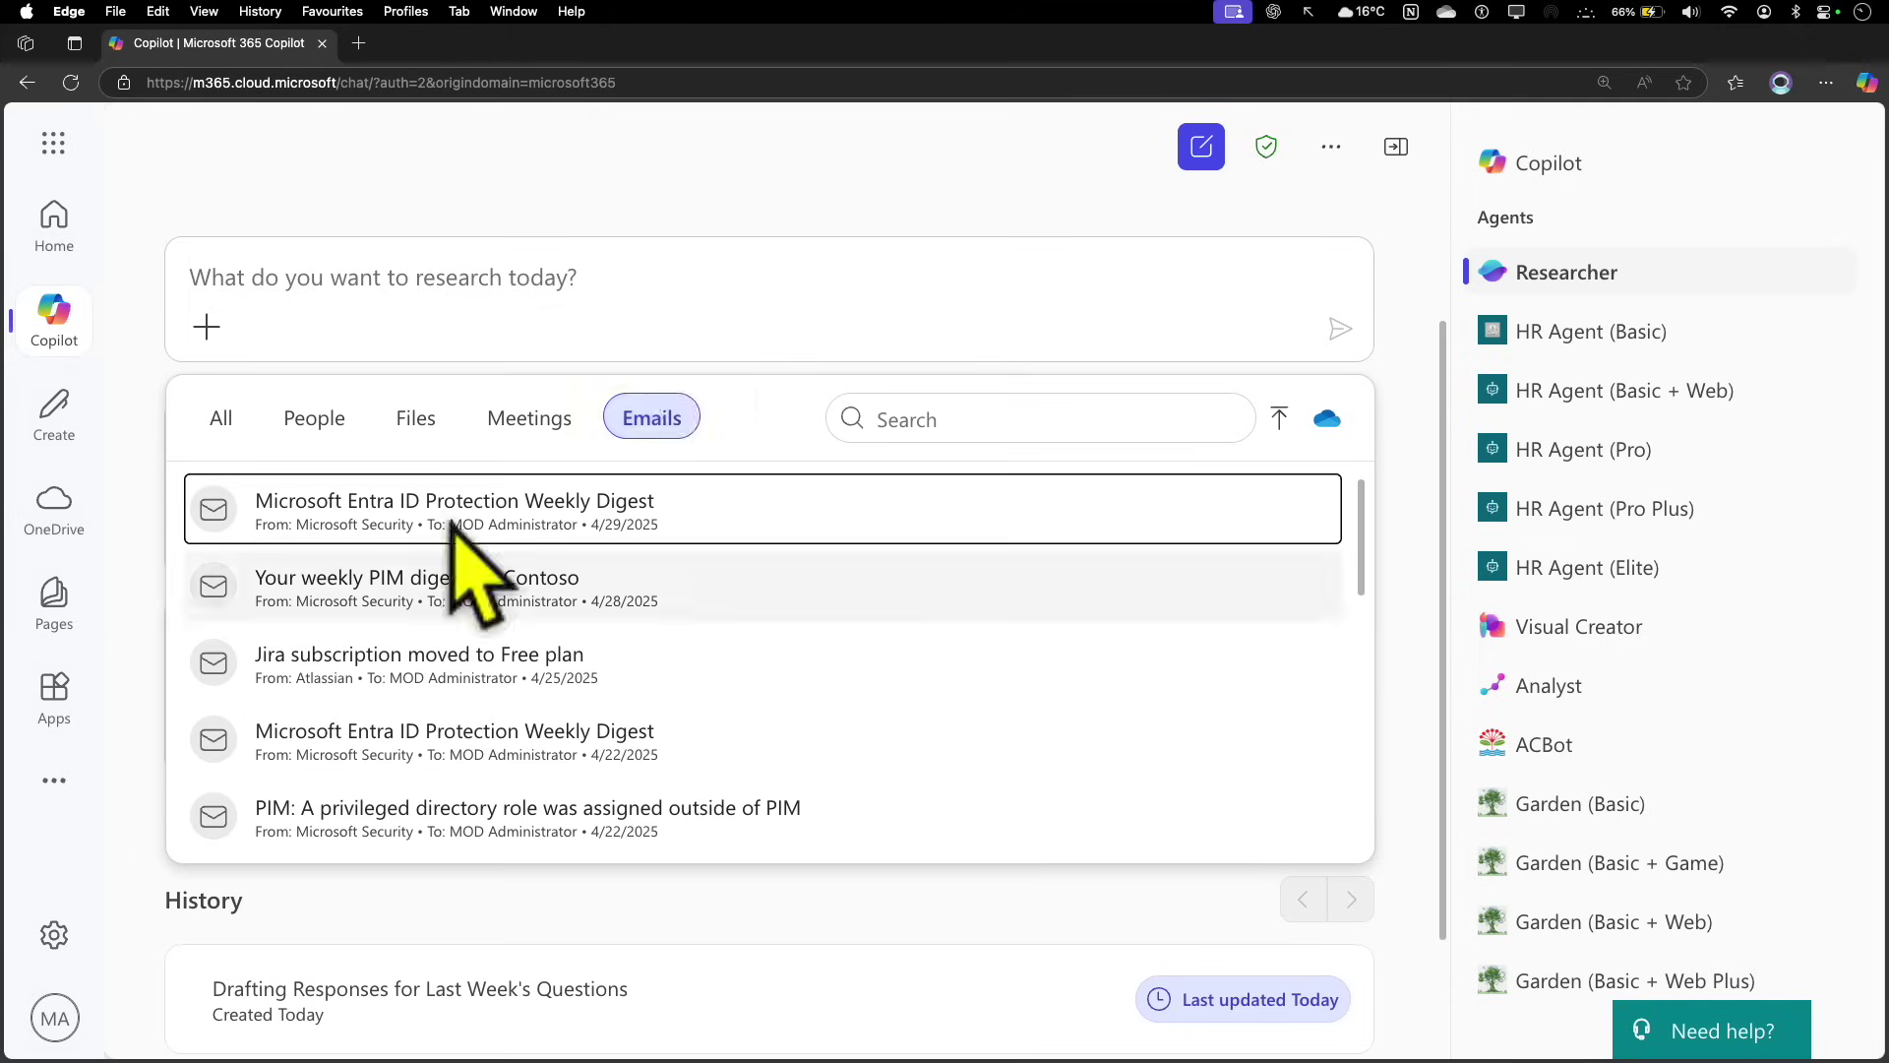
scroll(472, 630, down, 1)
scroll(492, 679, up, 3)
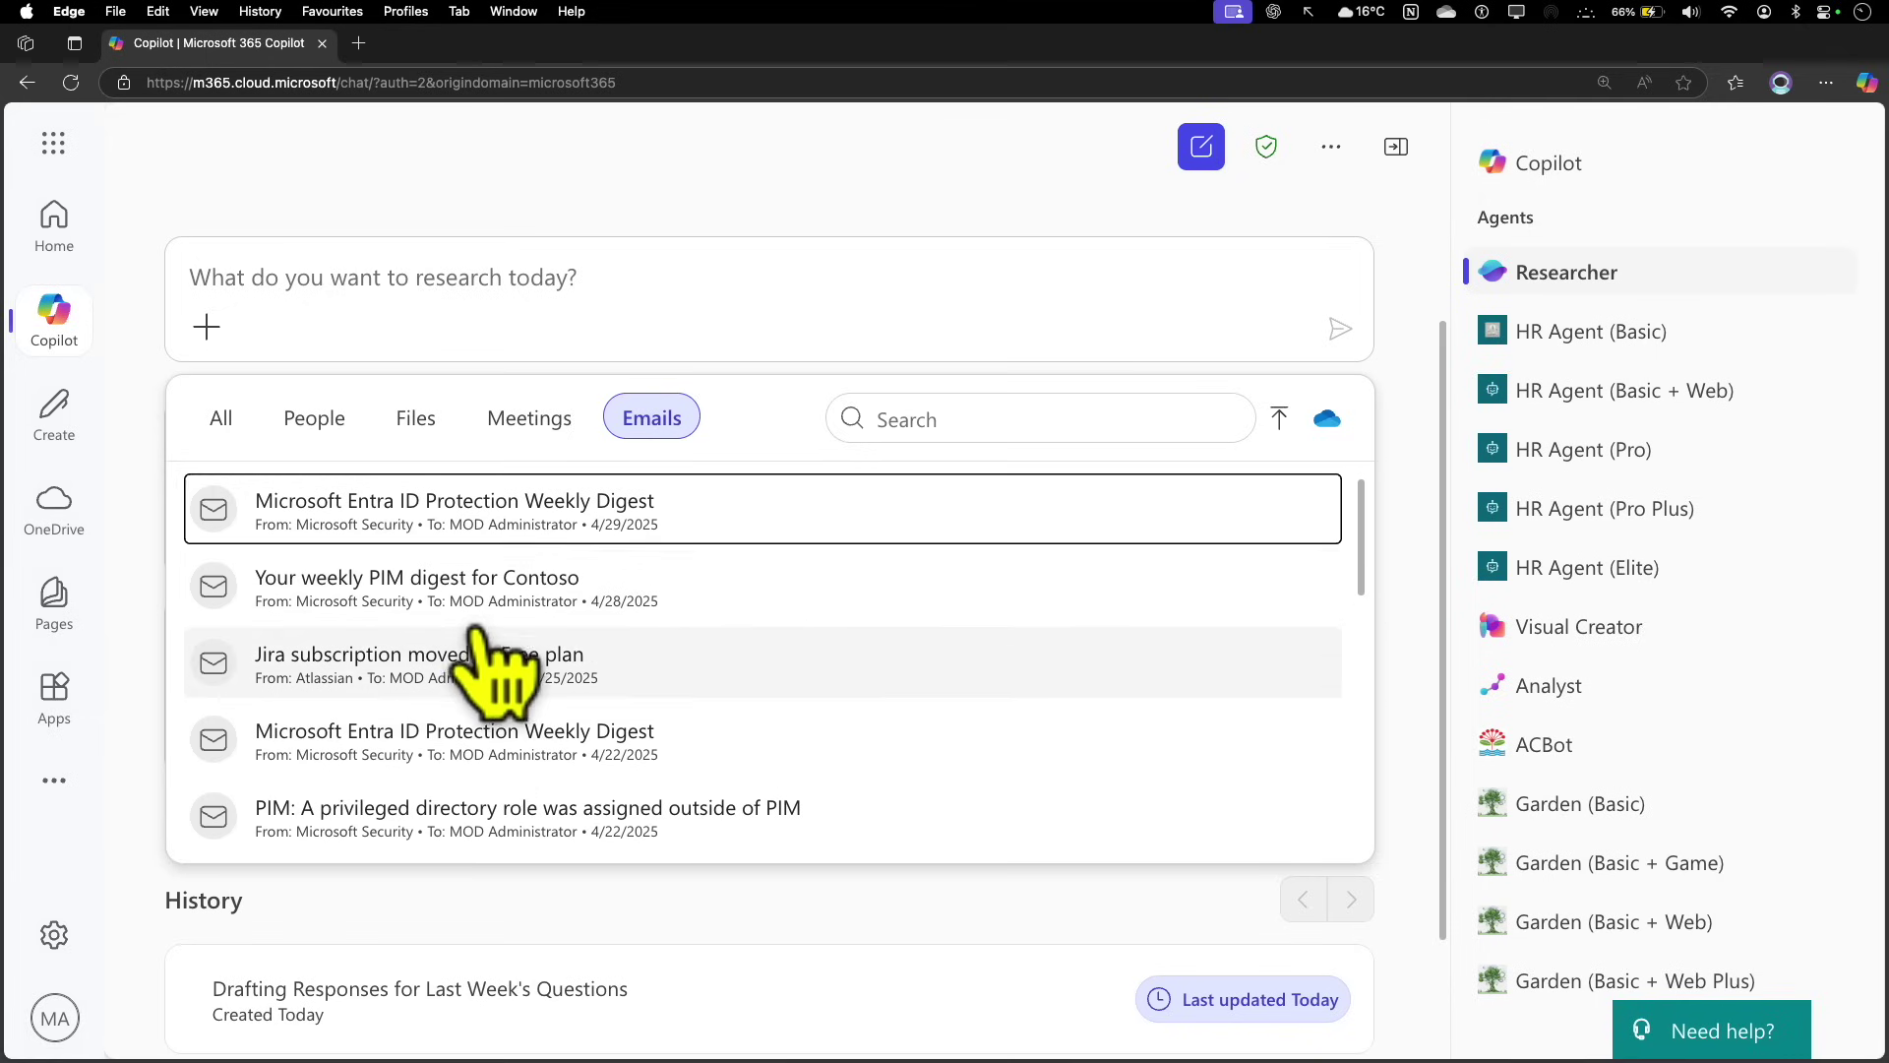
click(1278, 559)
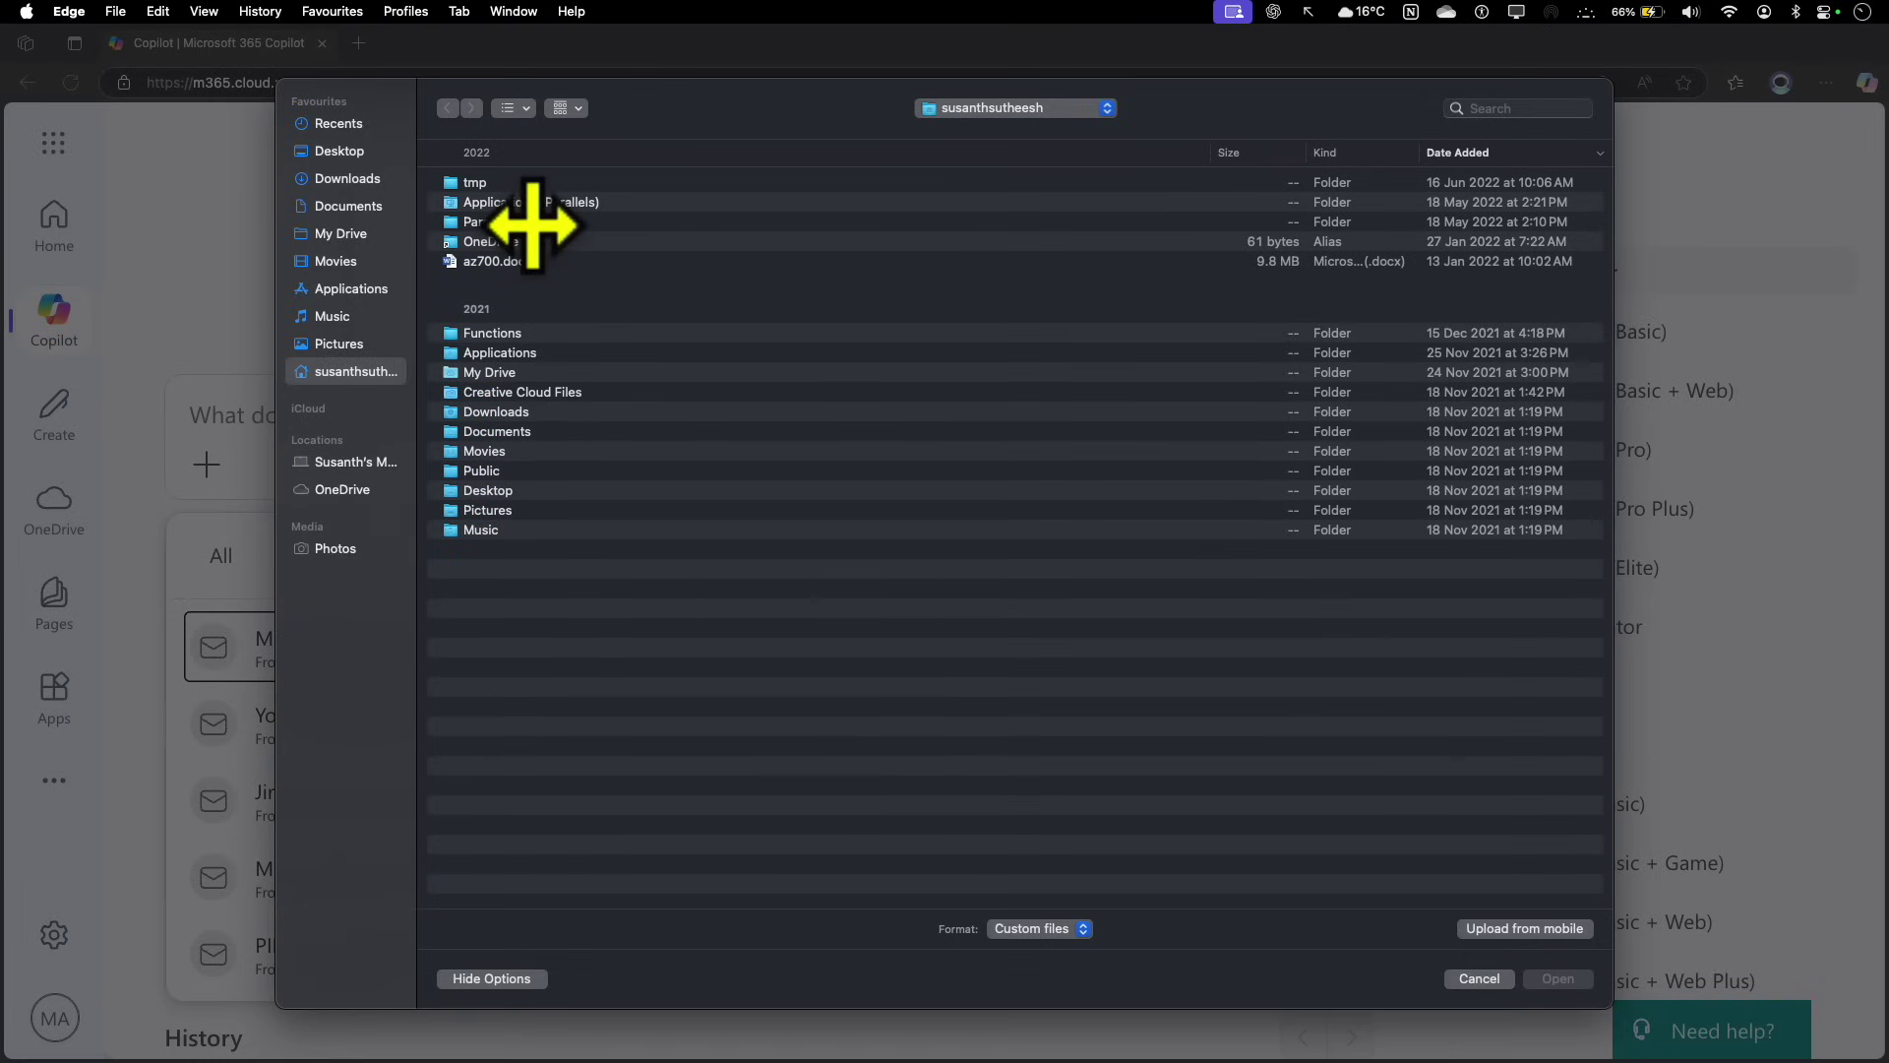
click(532, 261)
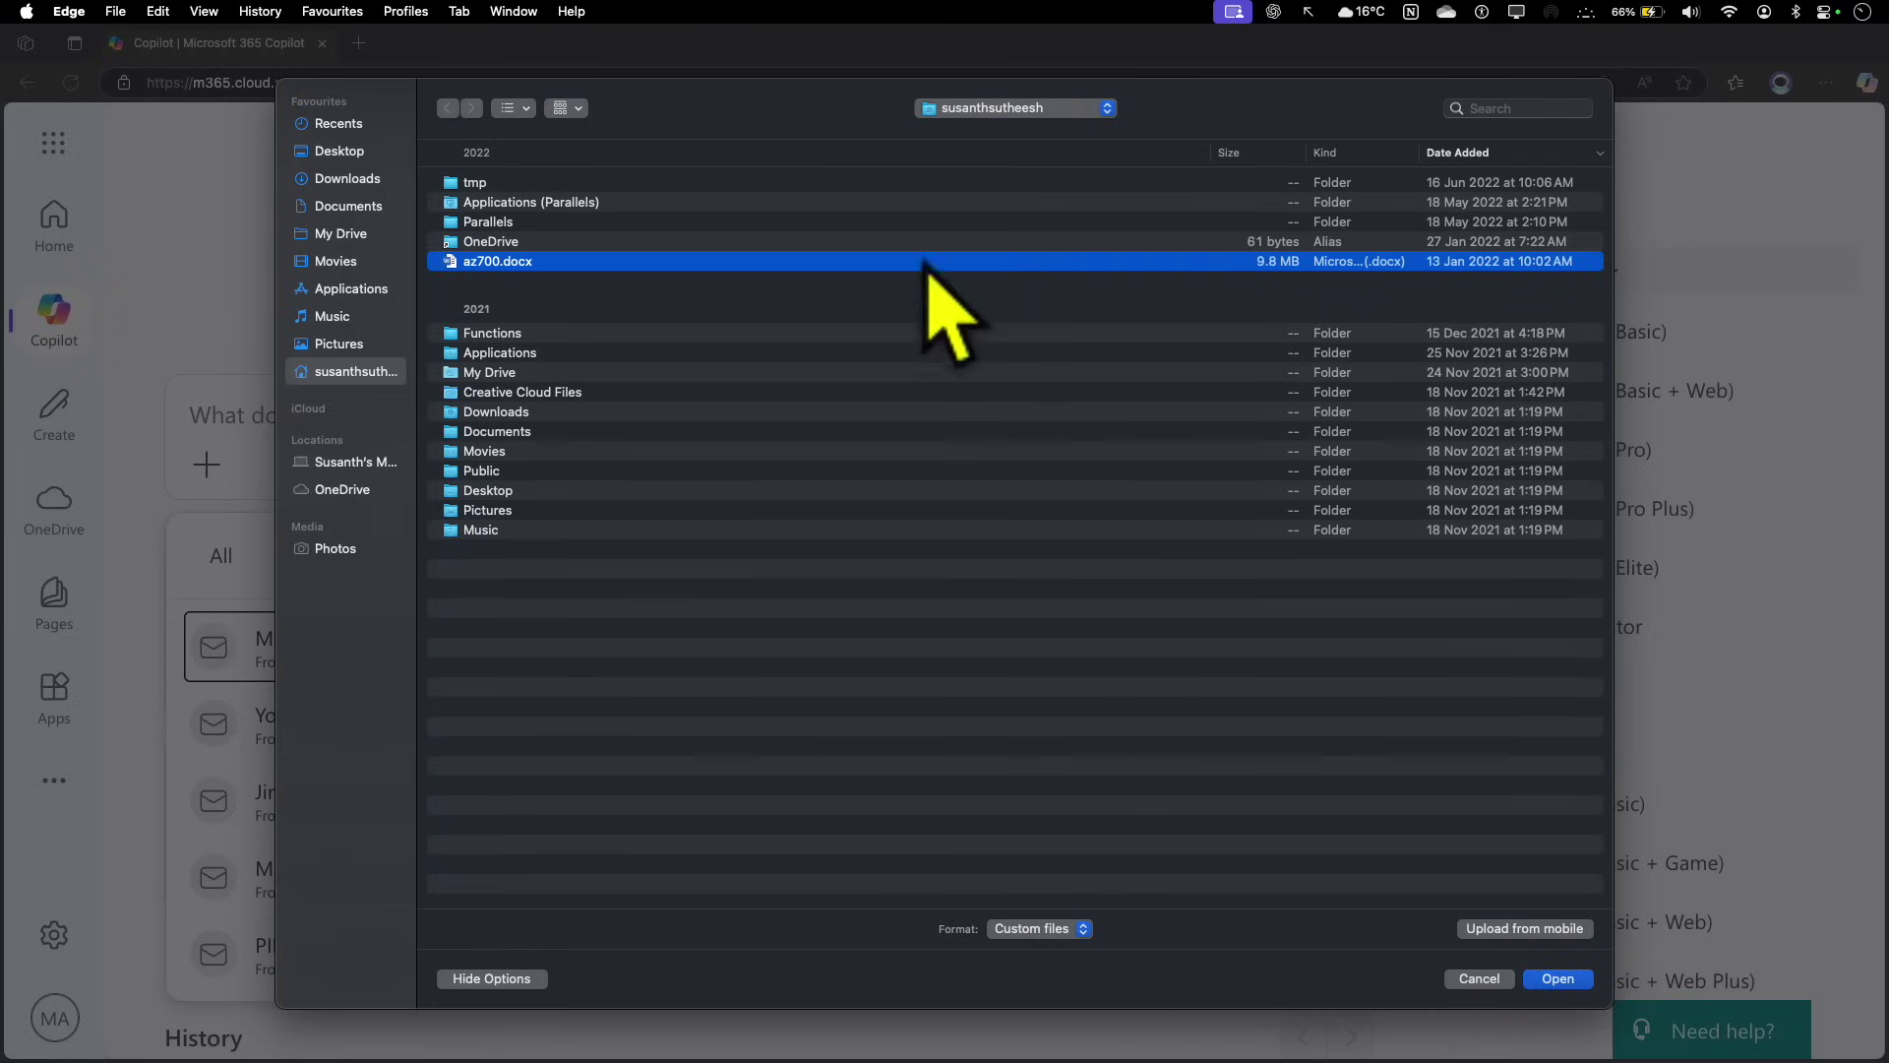
click(1479, 978)
scroll(236, 571, down, 1)
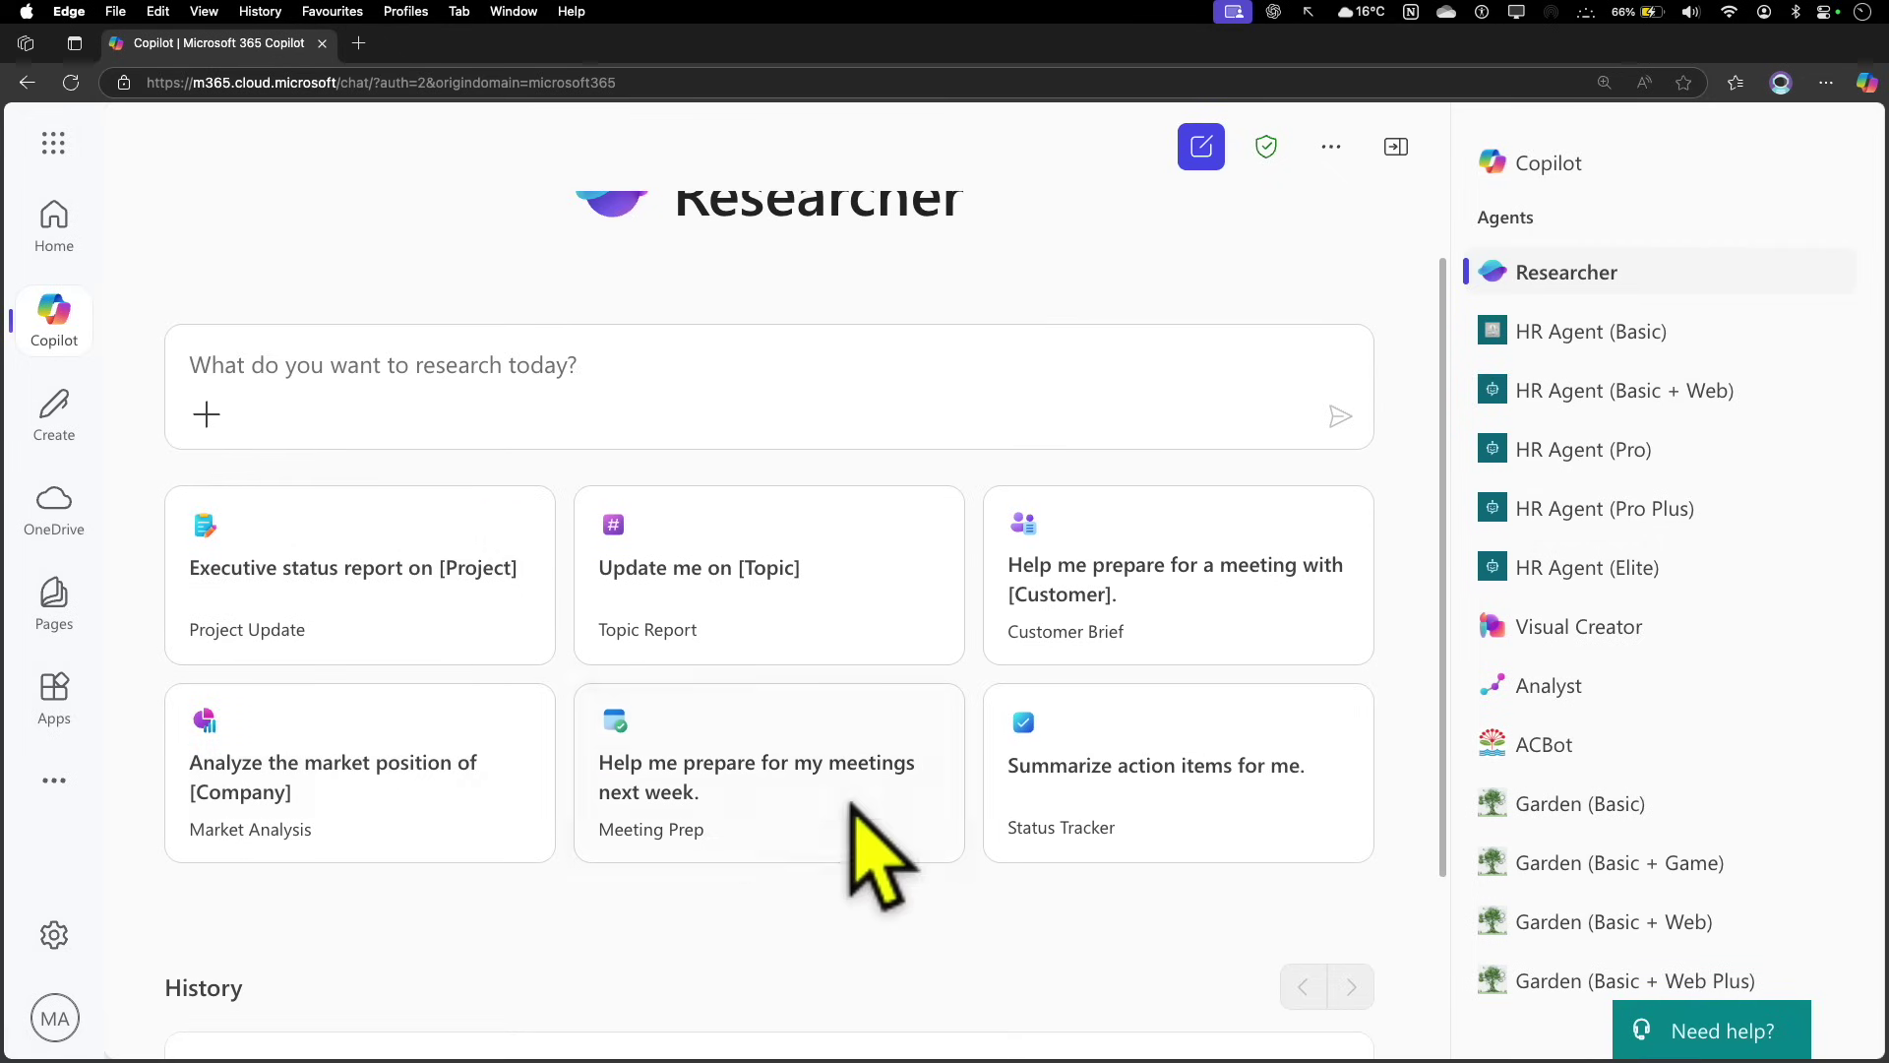
scroll(321, 689, down, 5)
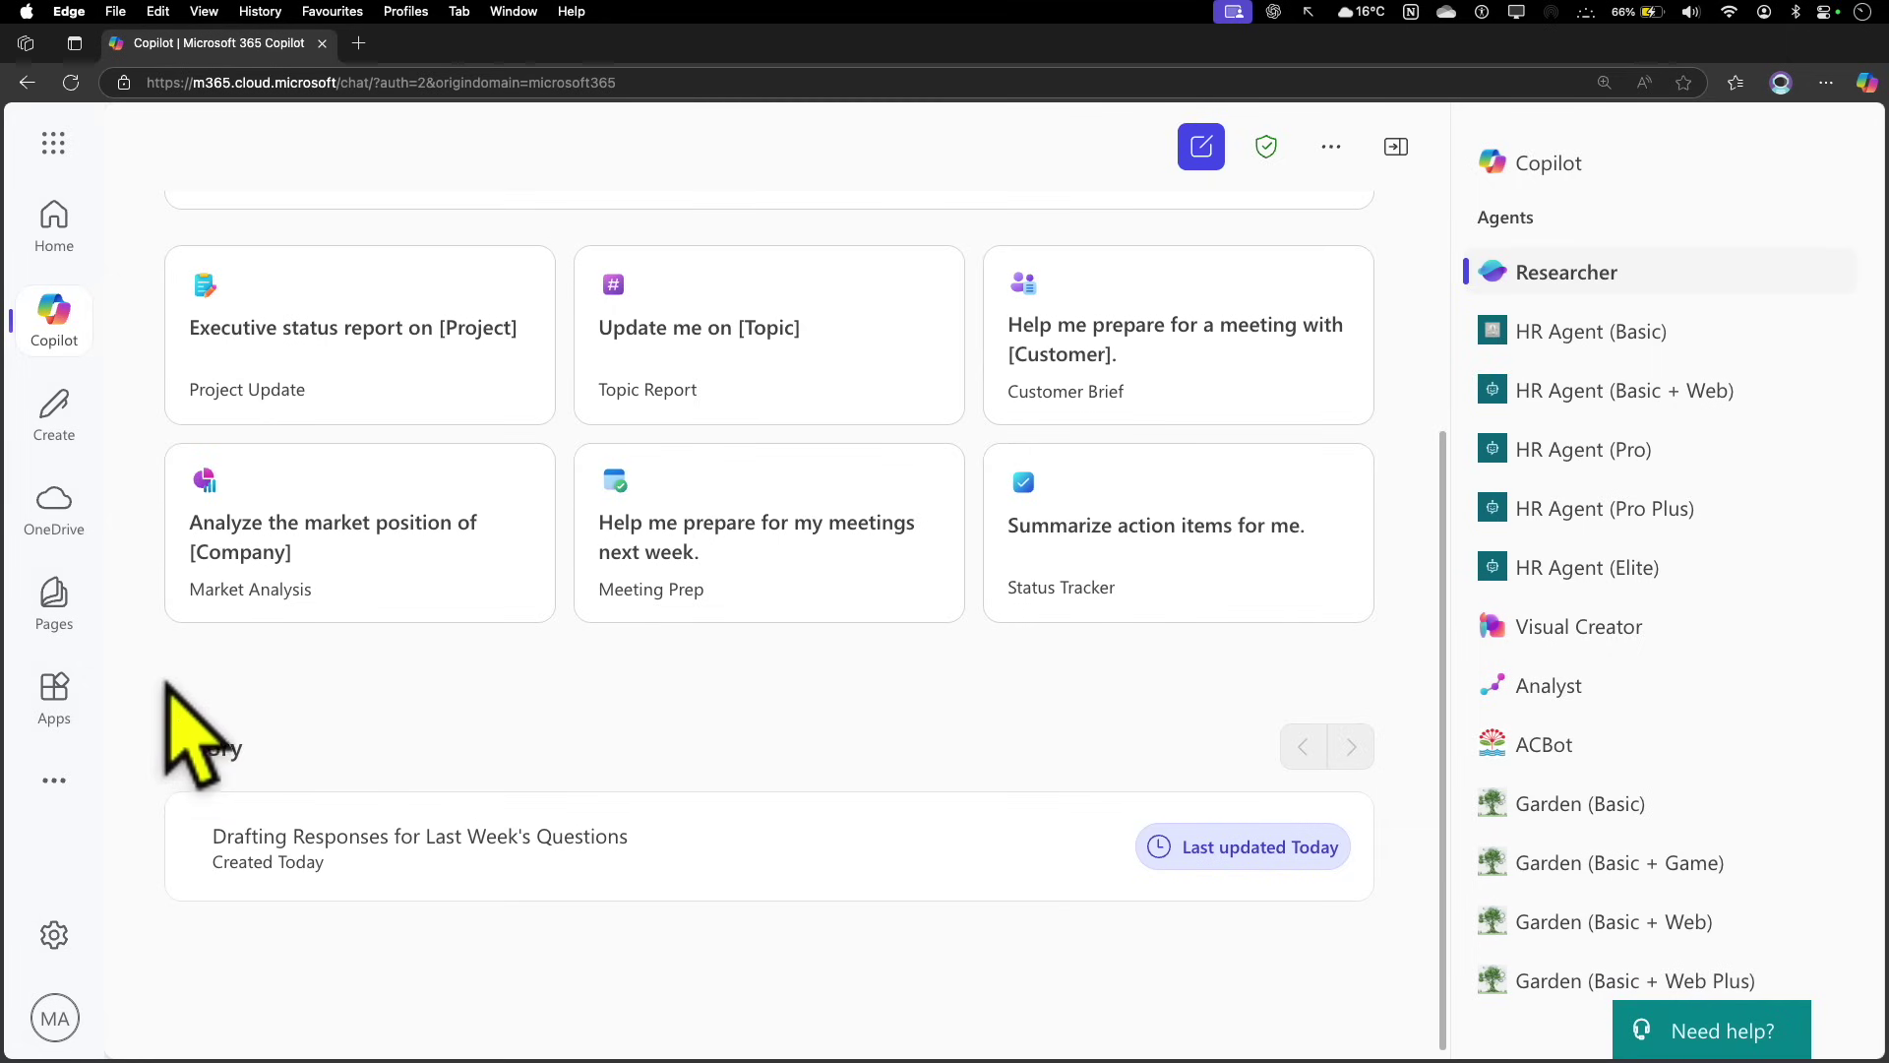
drag(165, 748, 246, 748)
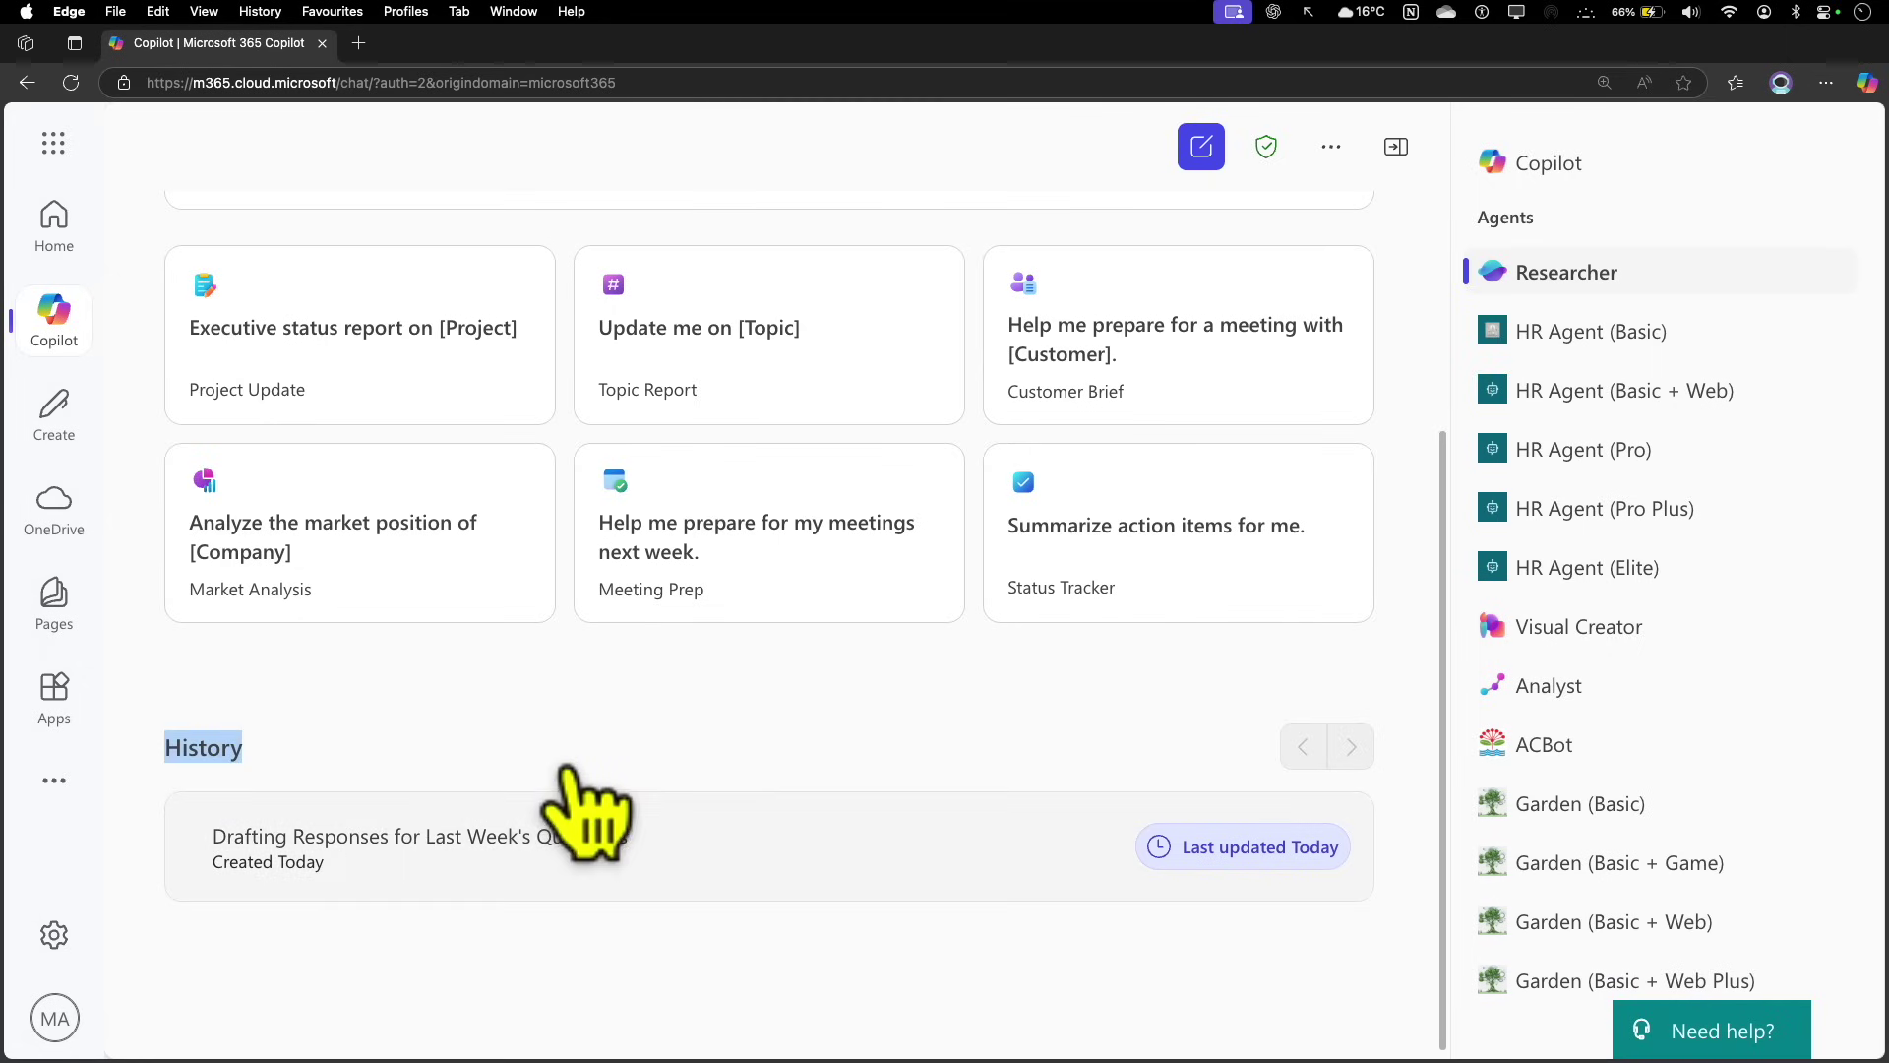
click(547, 792)
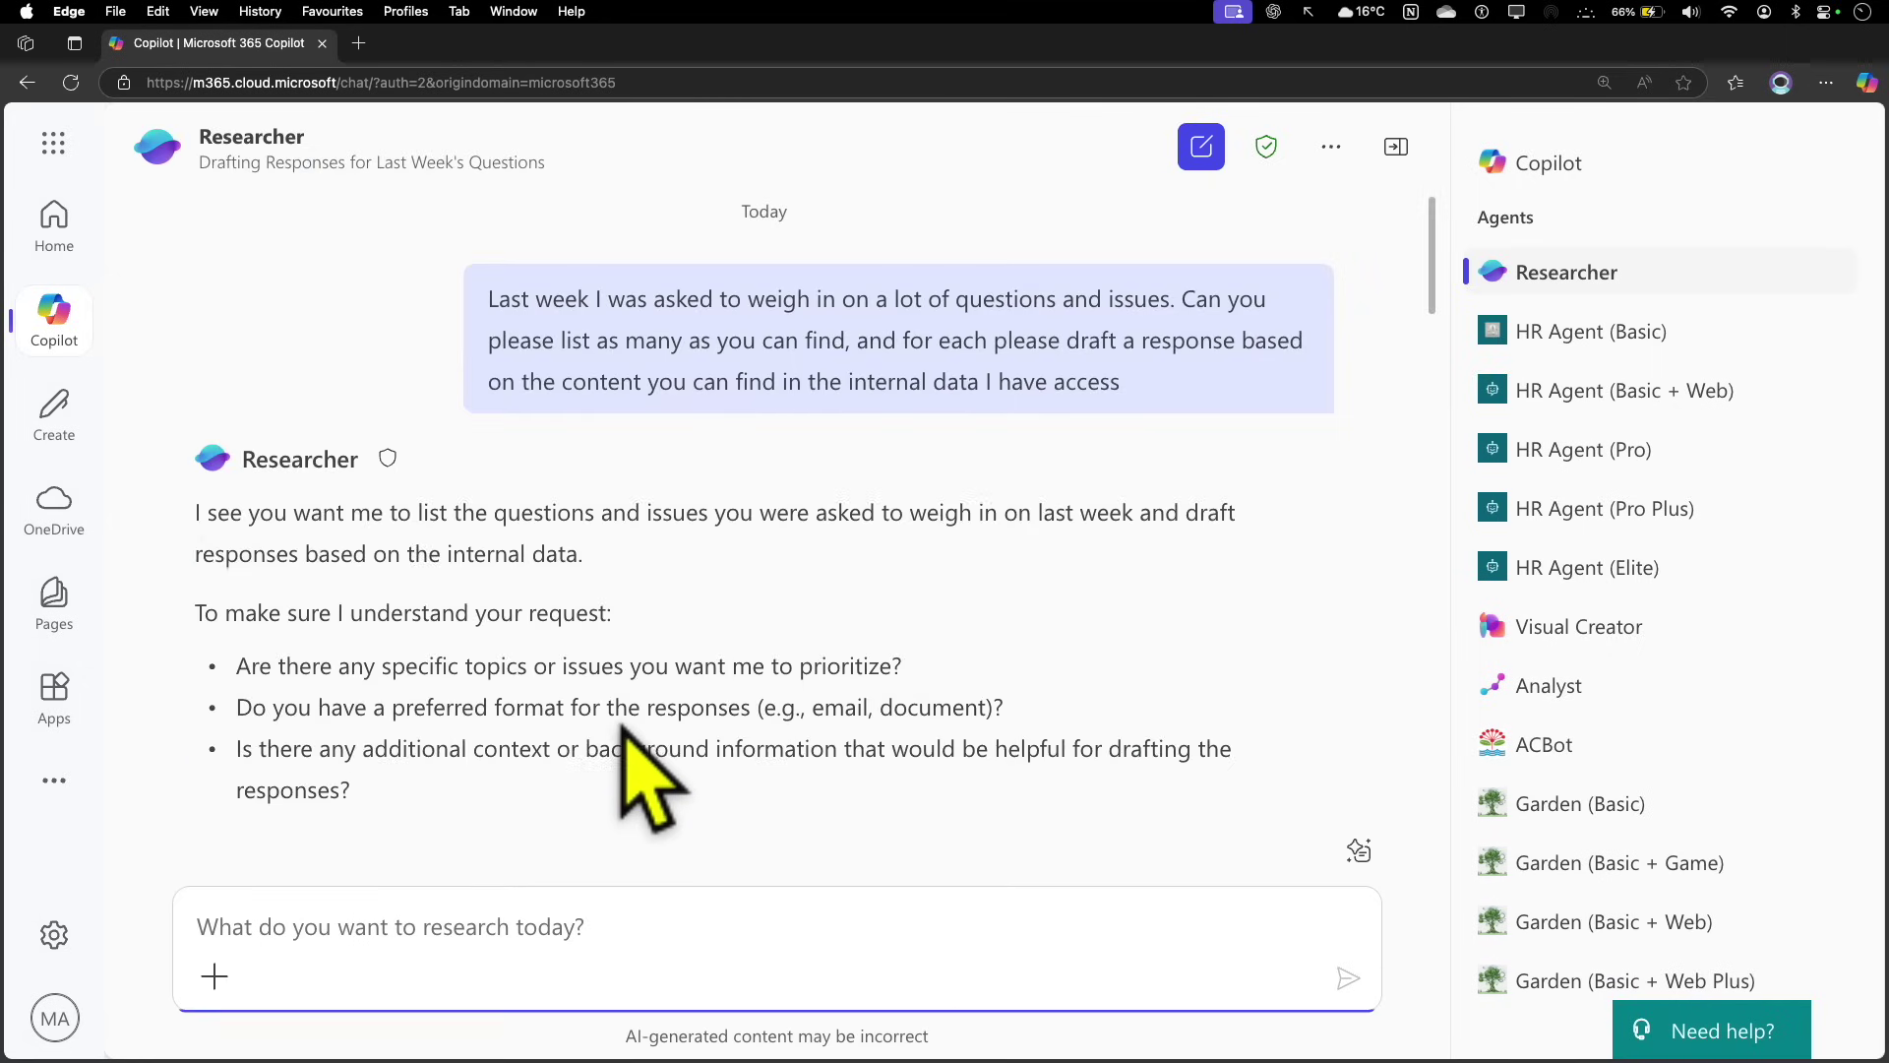
drag(537, 298, 788, 296)
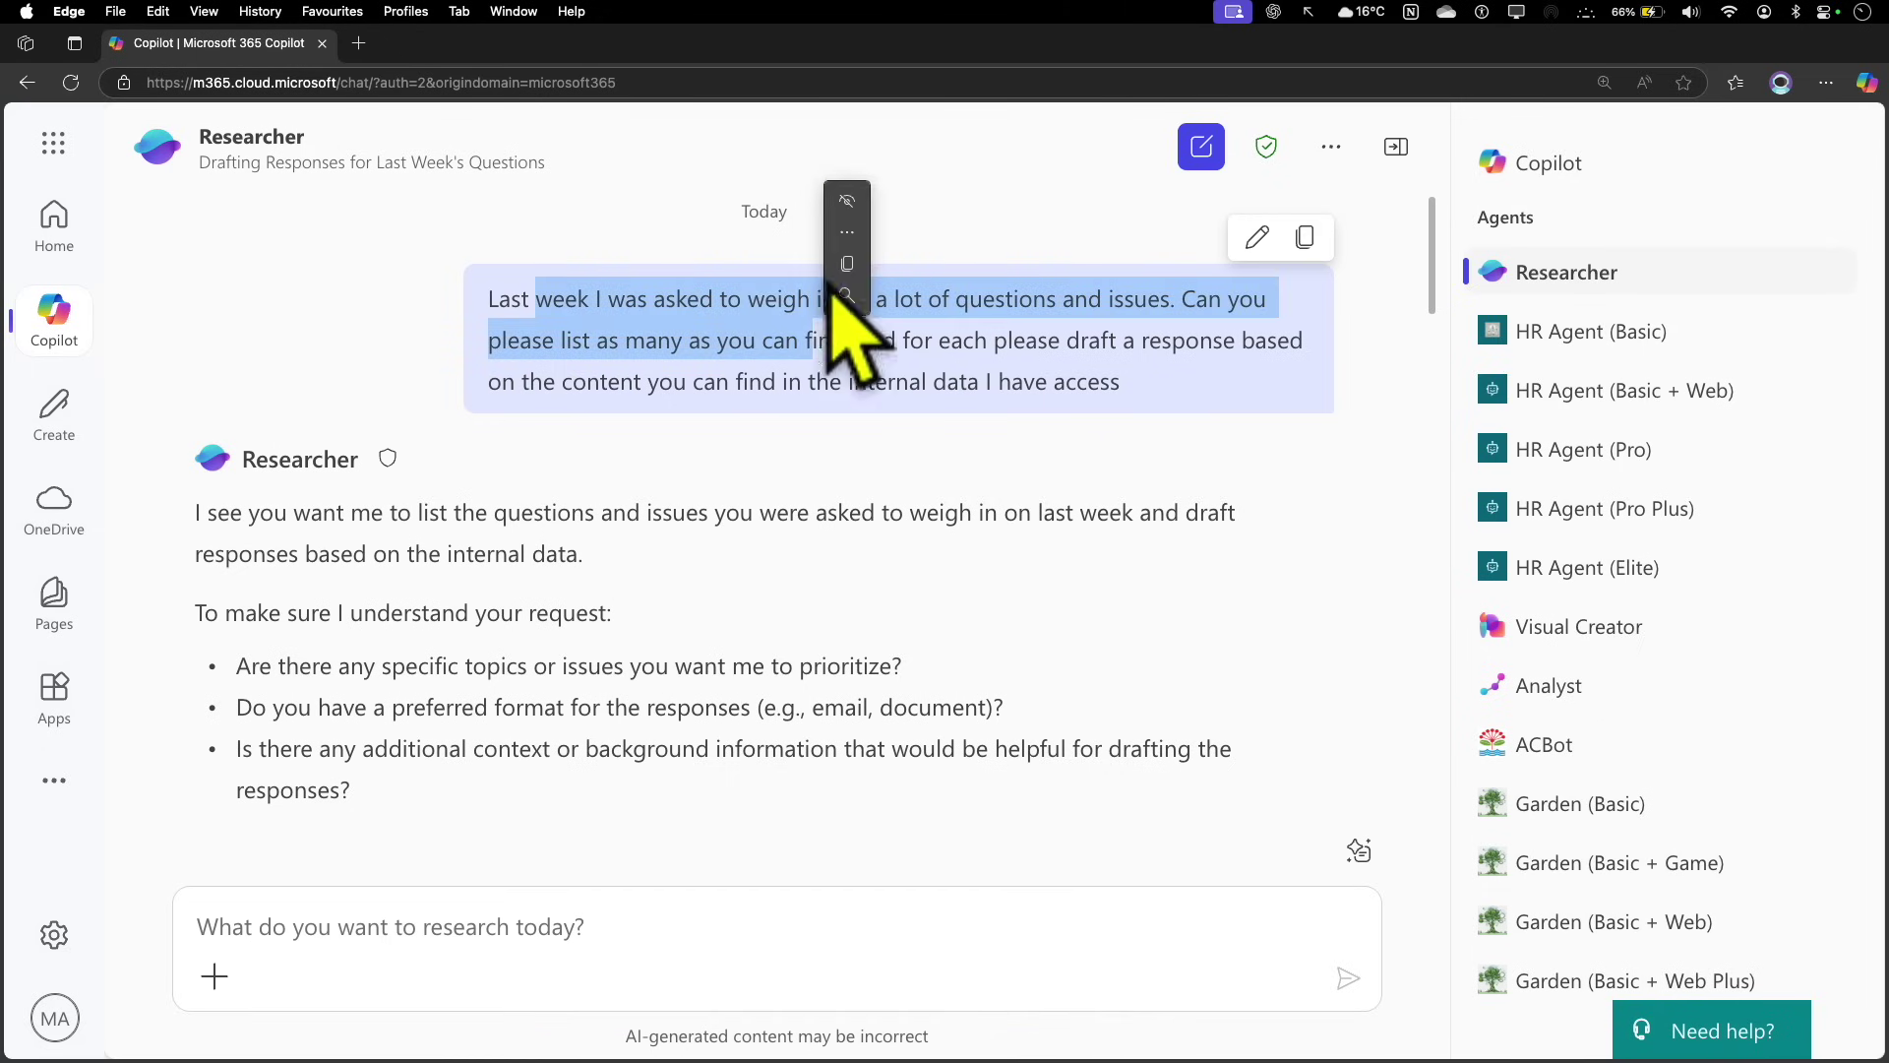
click(504, 580)
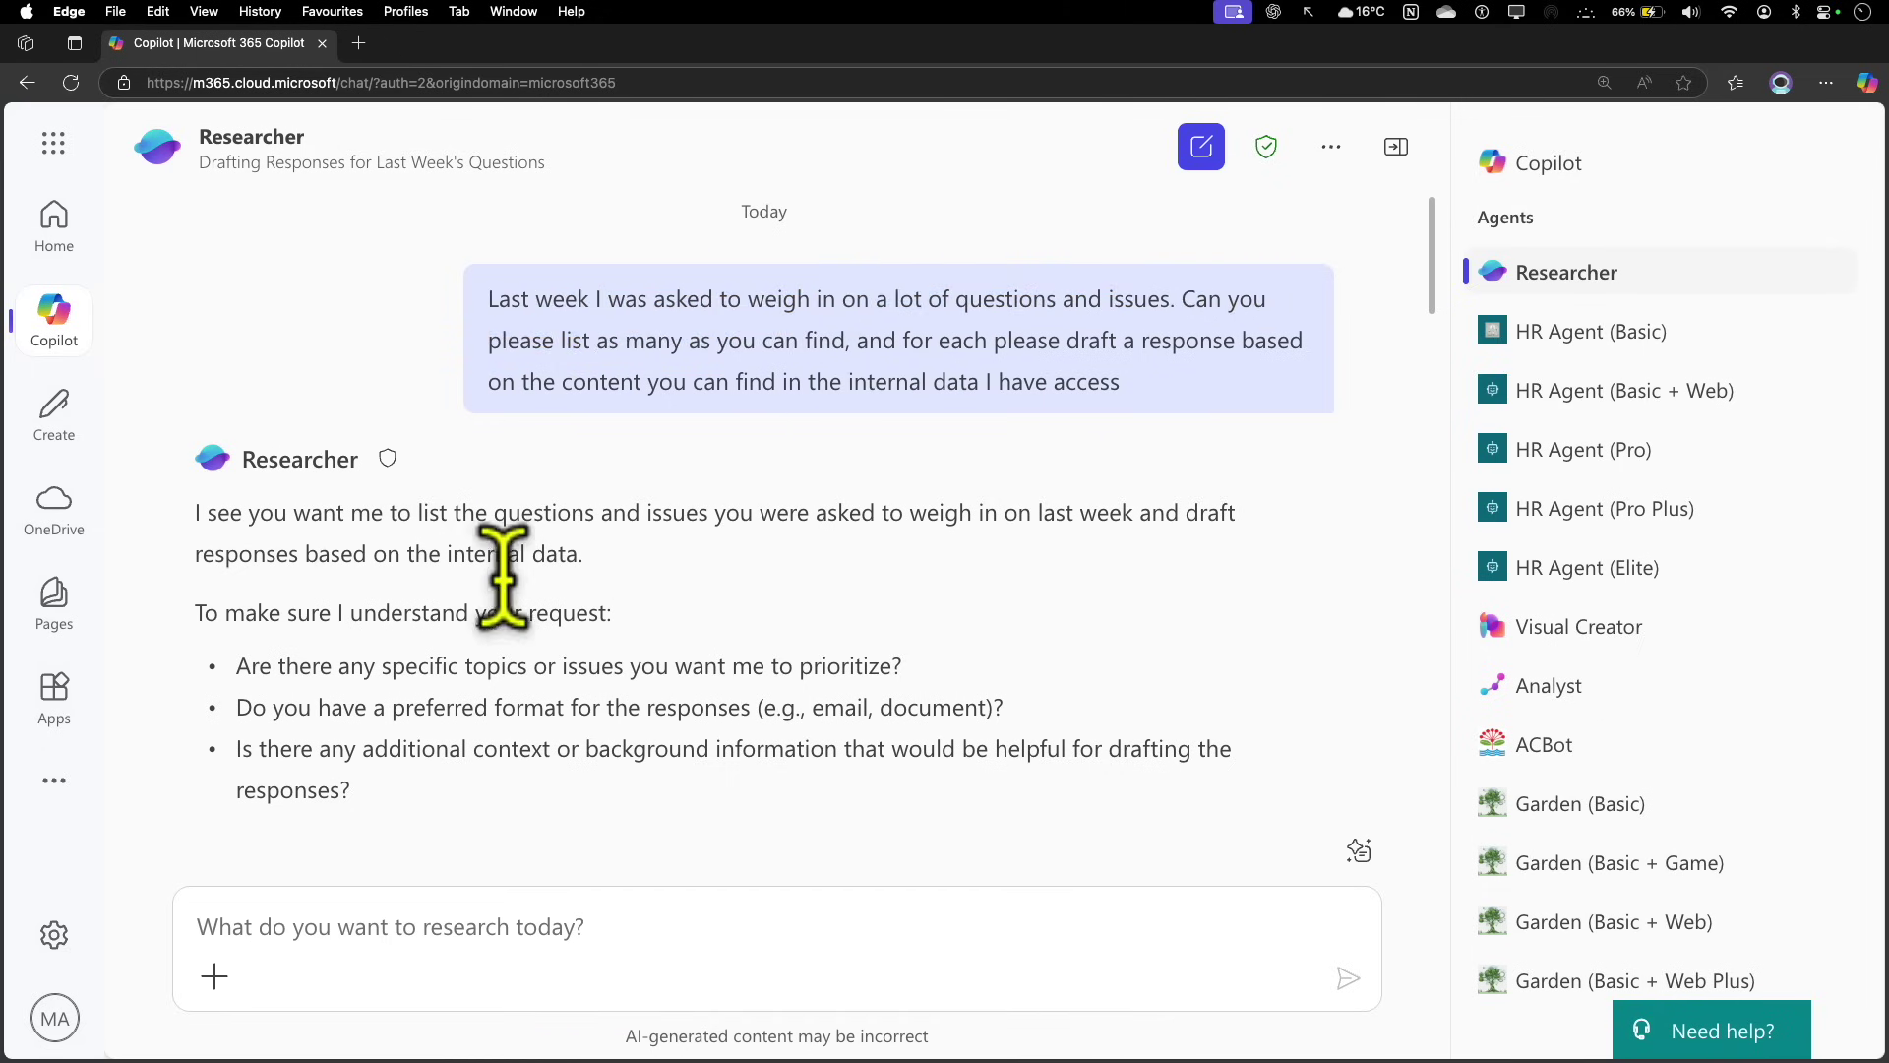
scroll(503, 581, down, 15)
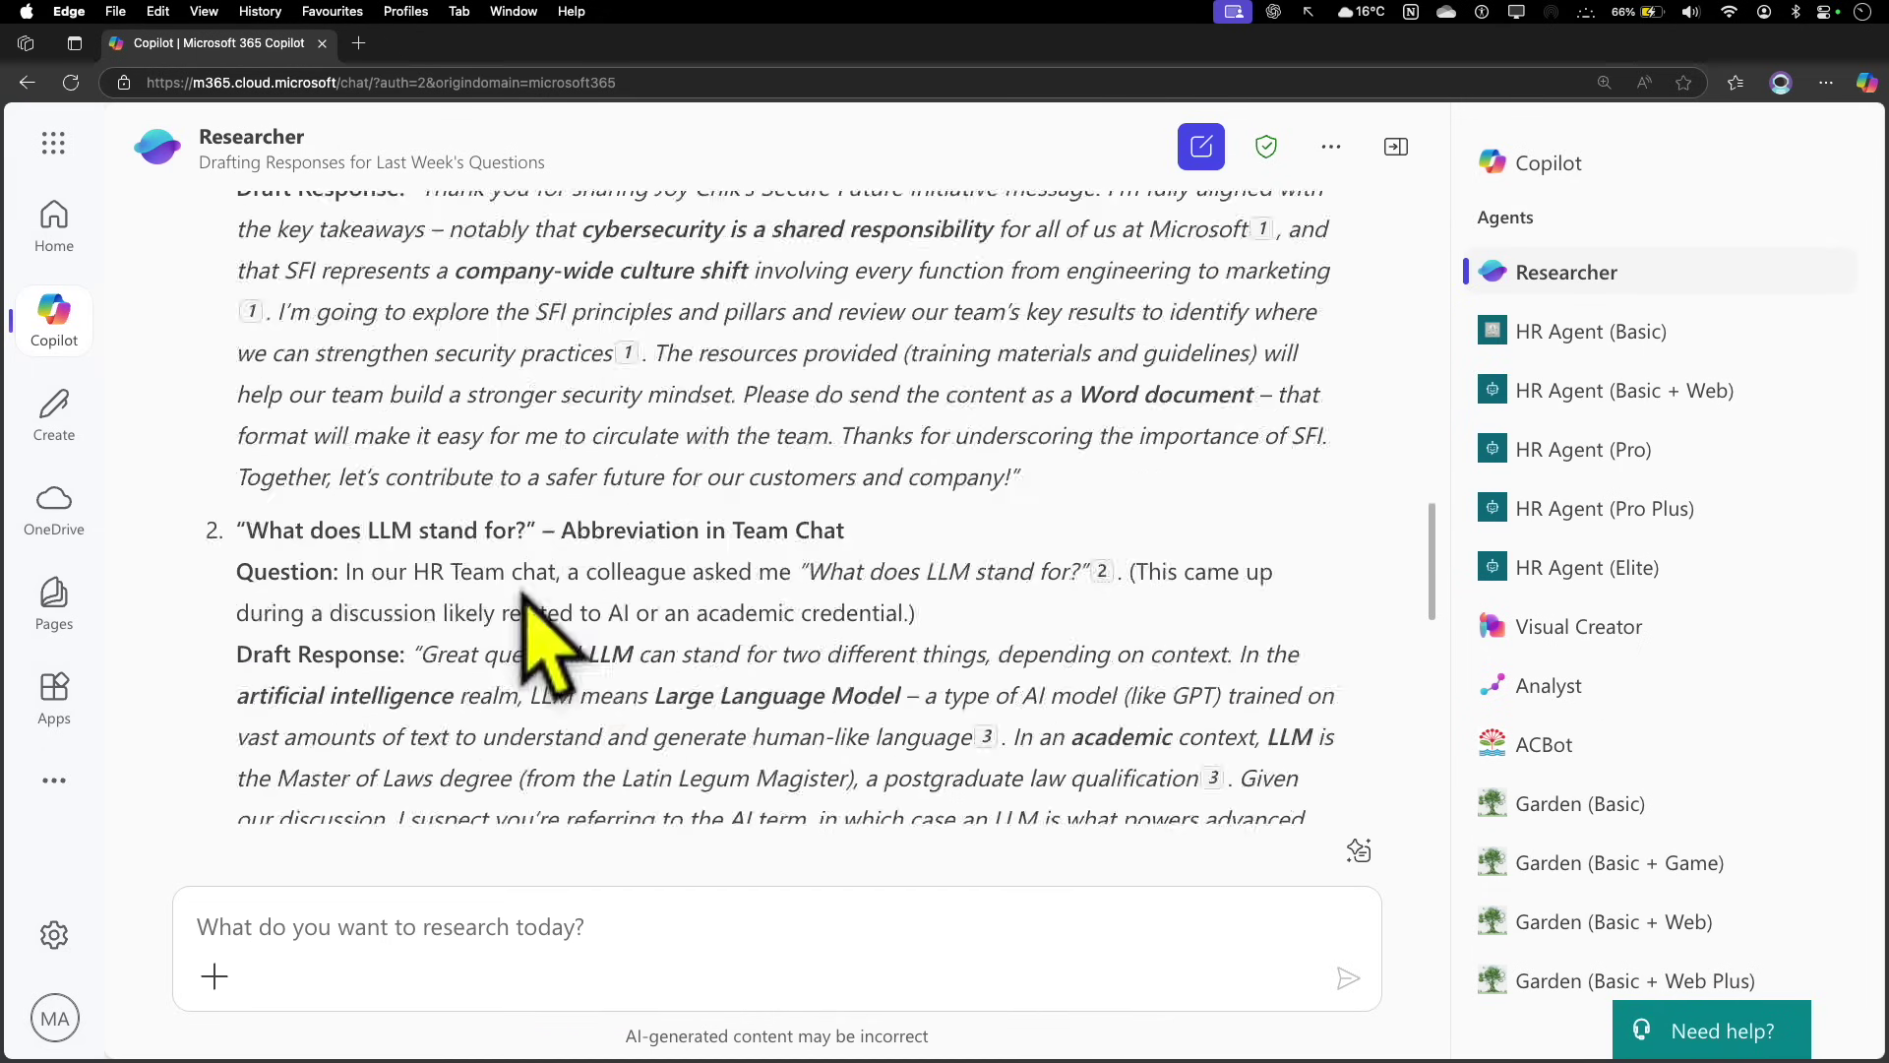
scroll(521, 591, down, 10)
mouse_move(423, 620)
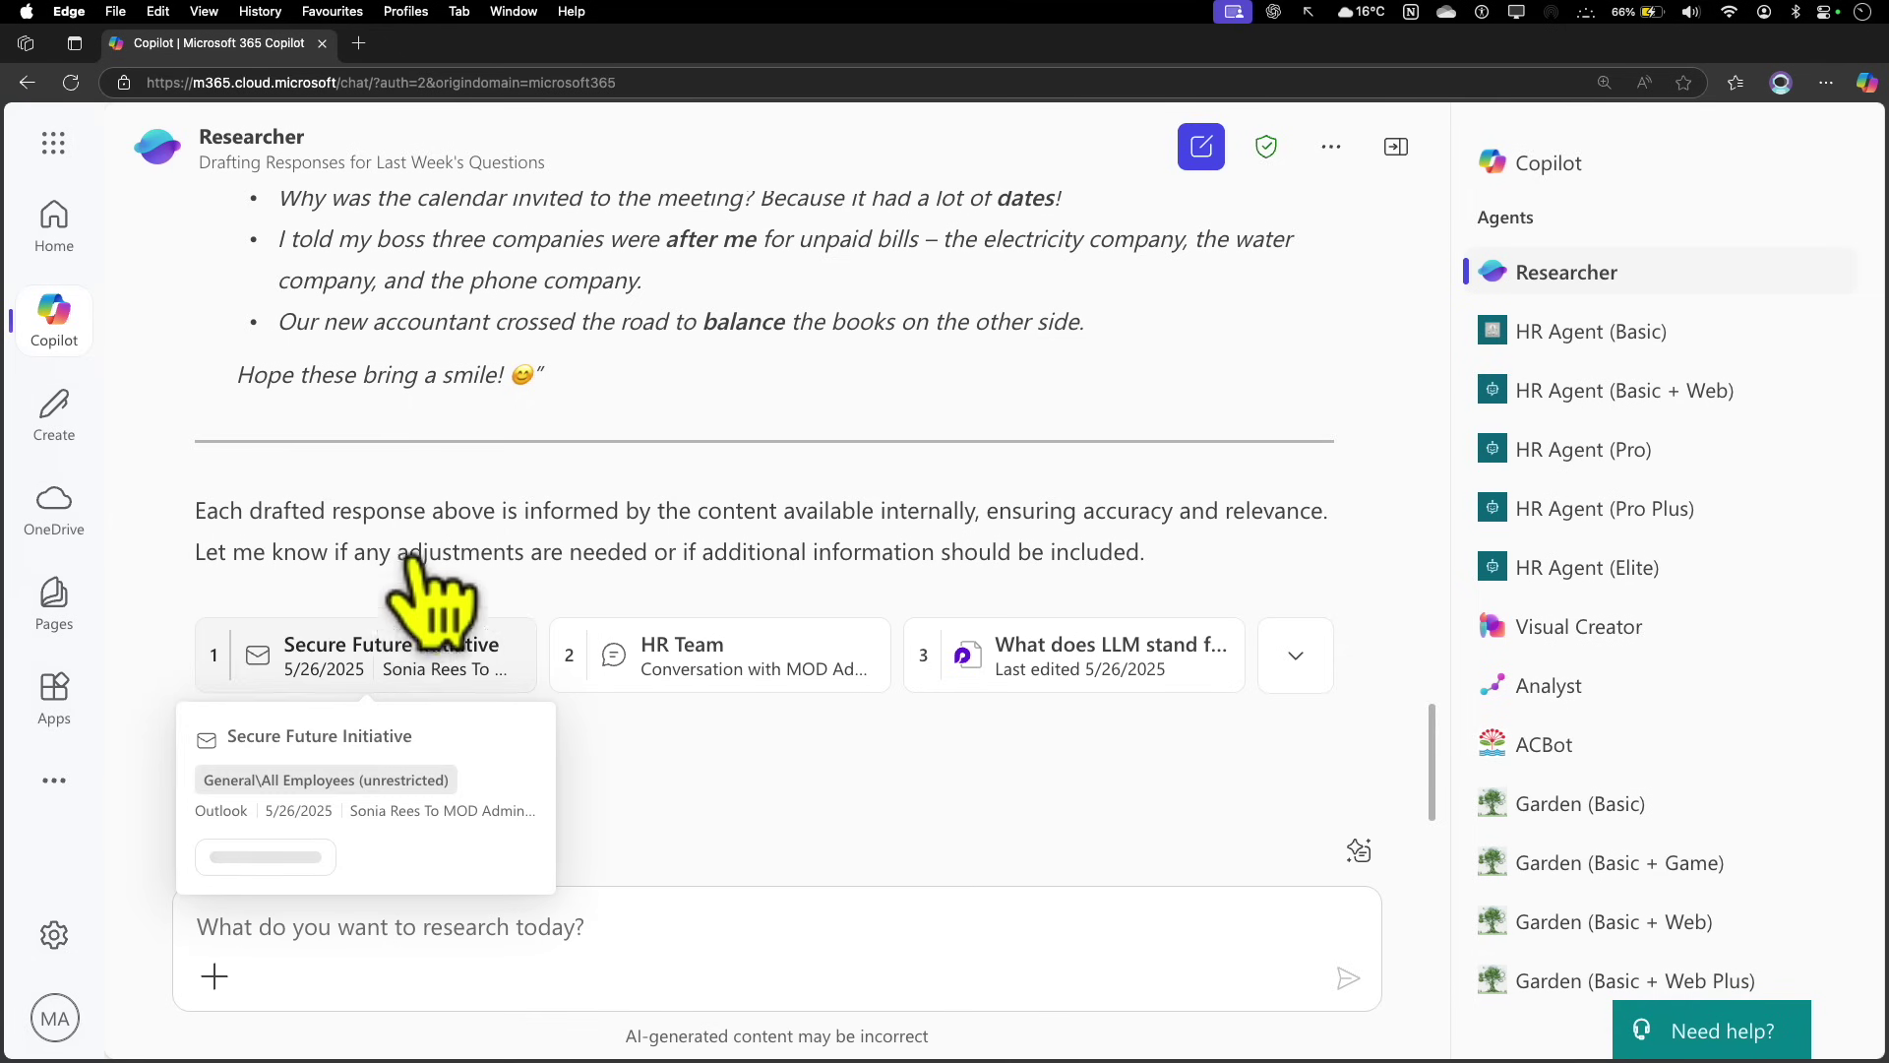
scroll(423, 600, up, 5)
click(759, 936)
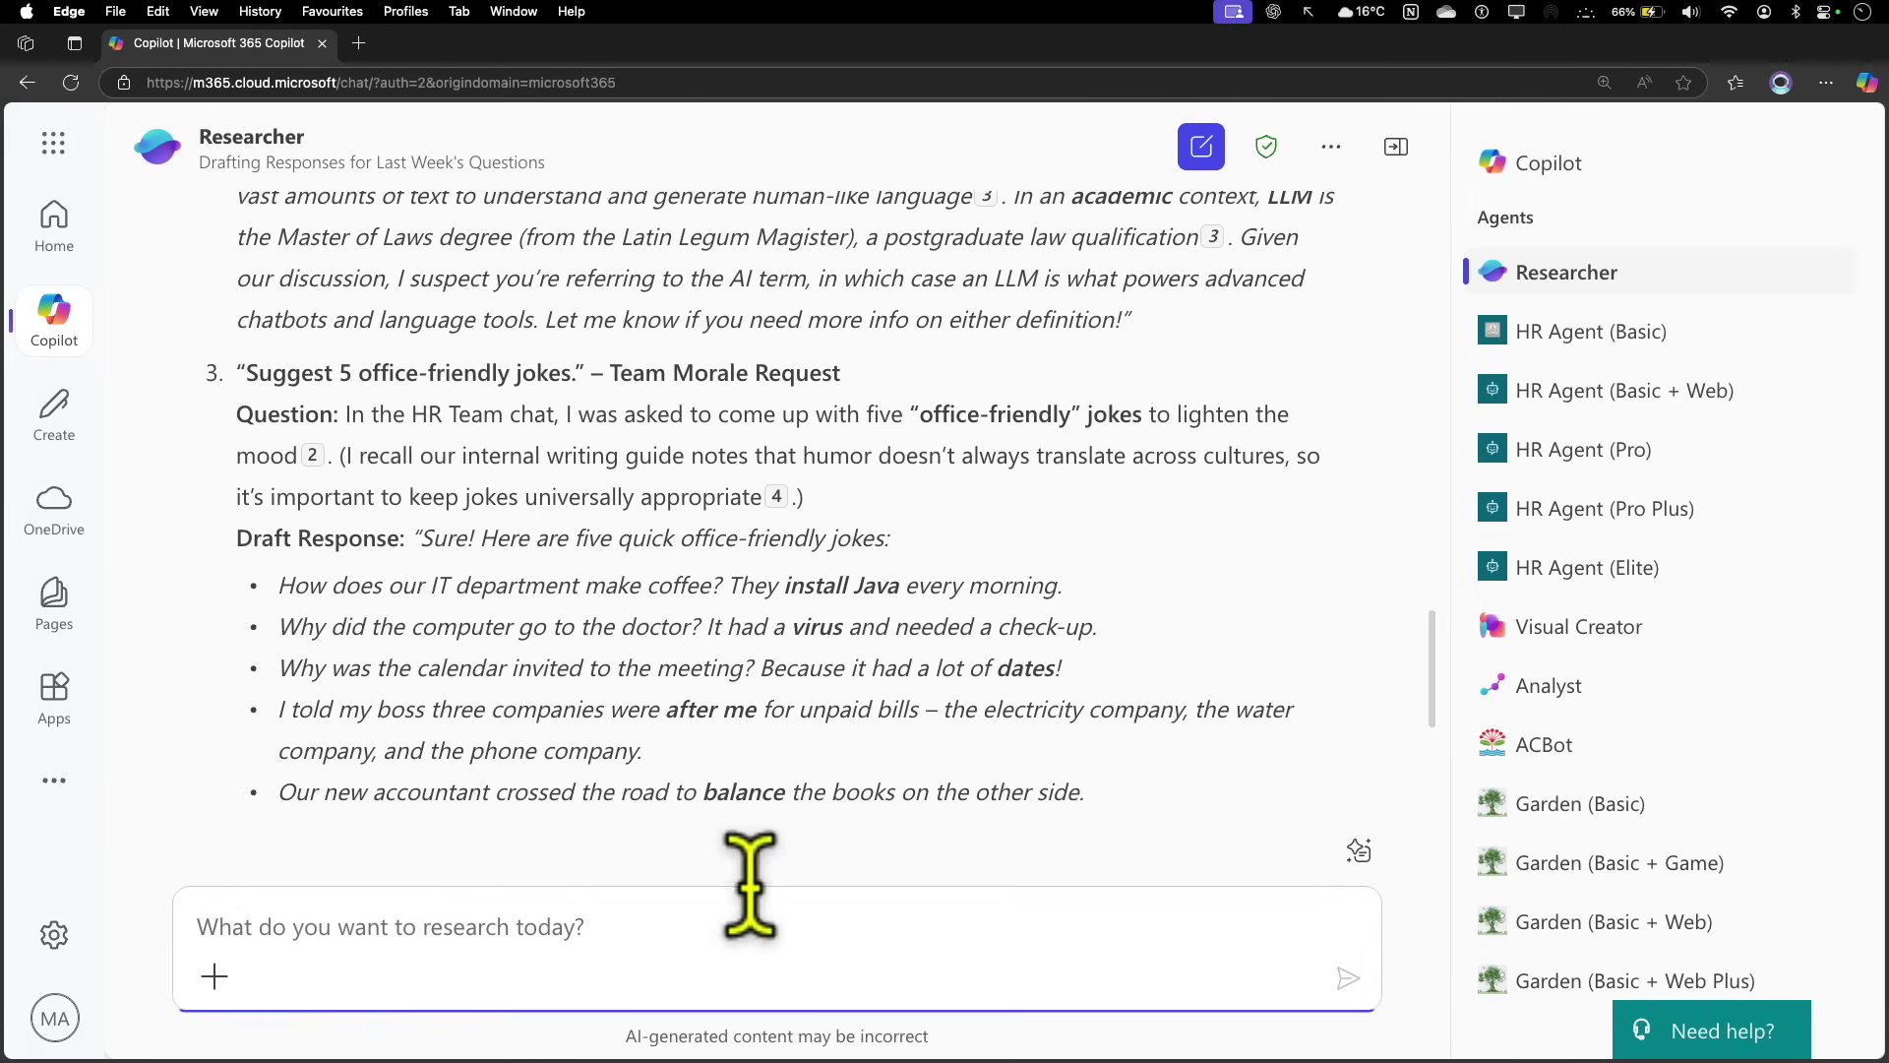
scroll(788, 714, up, 3)
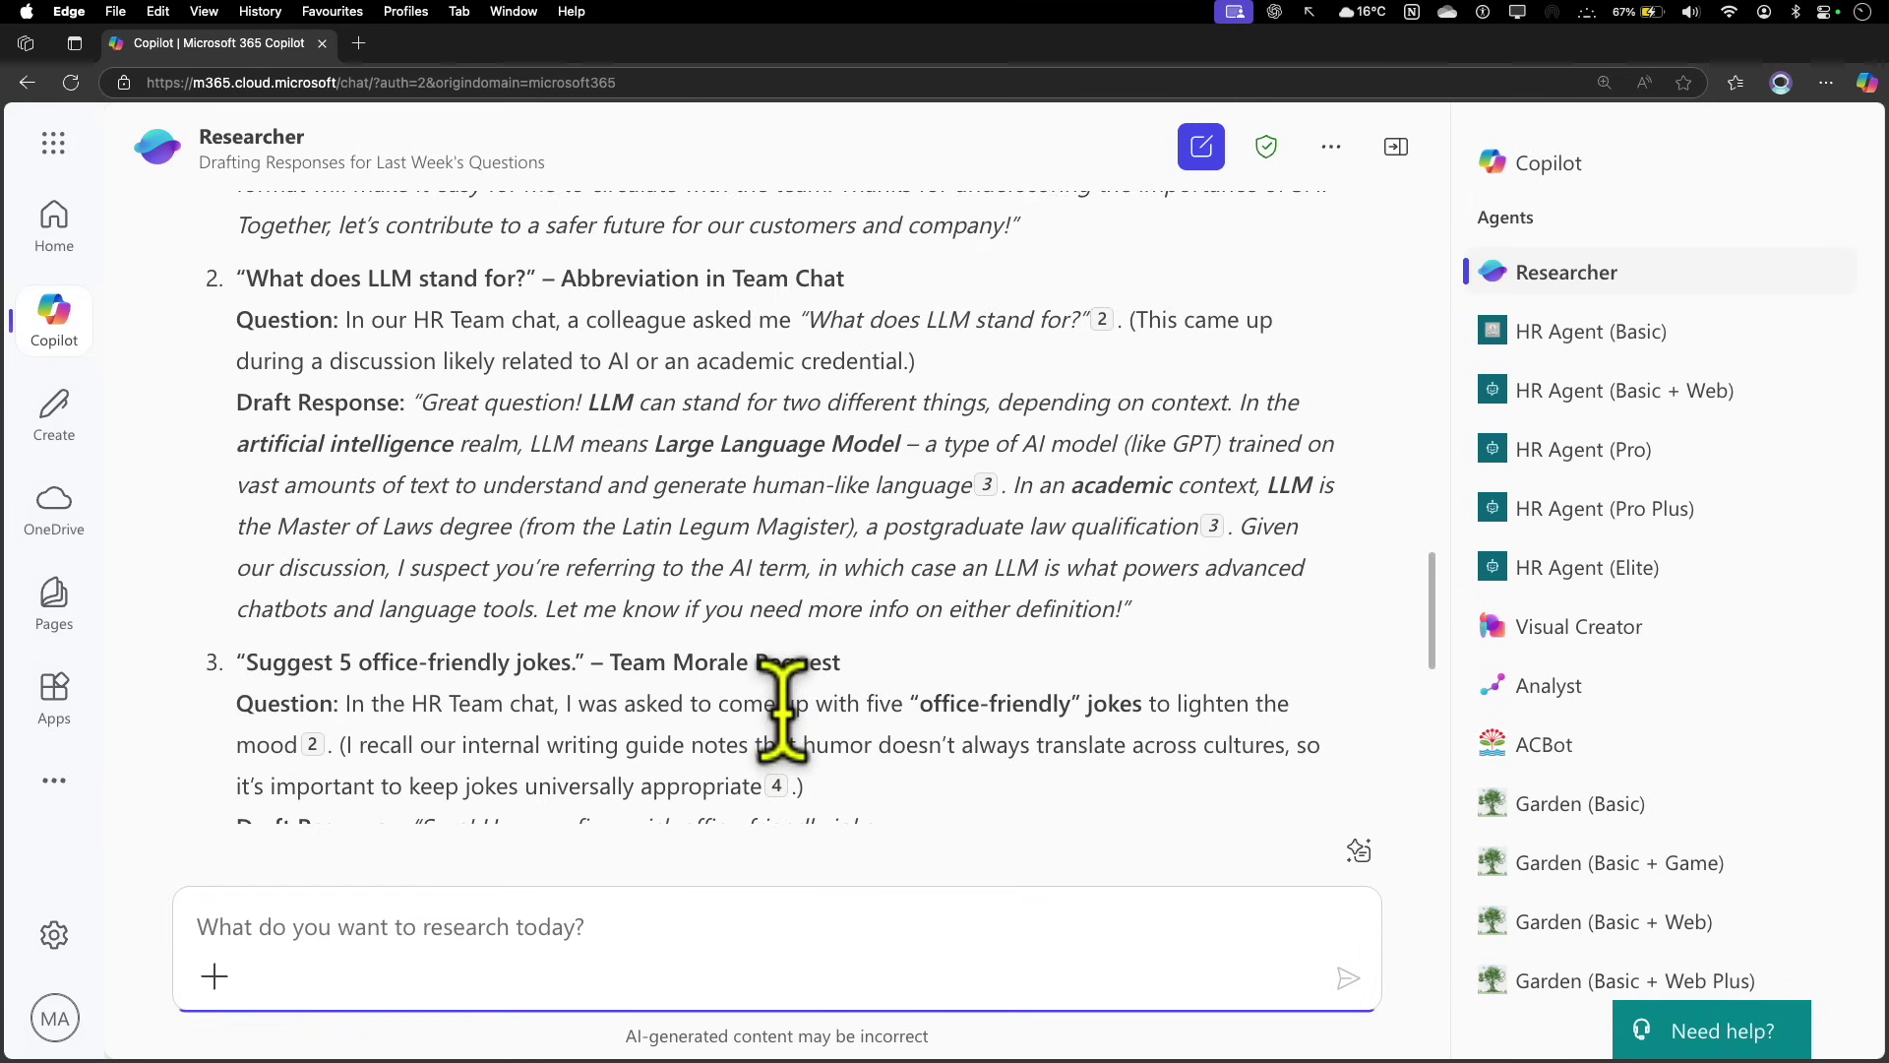
scroll(780, 701, up, 4)
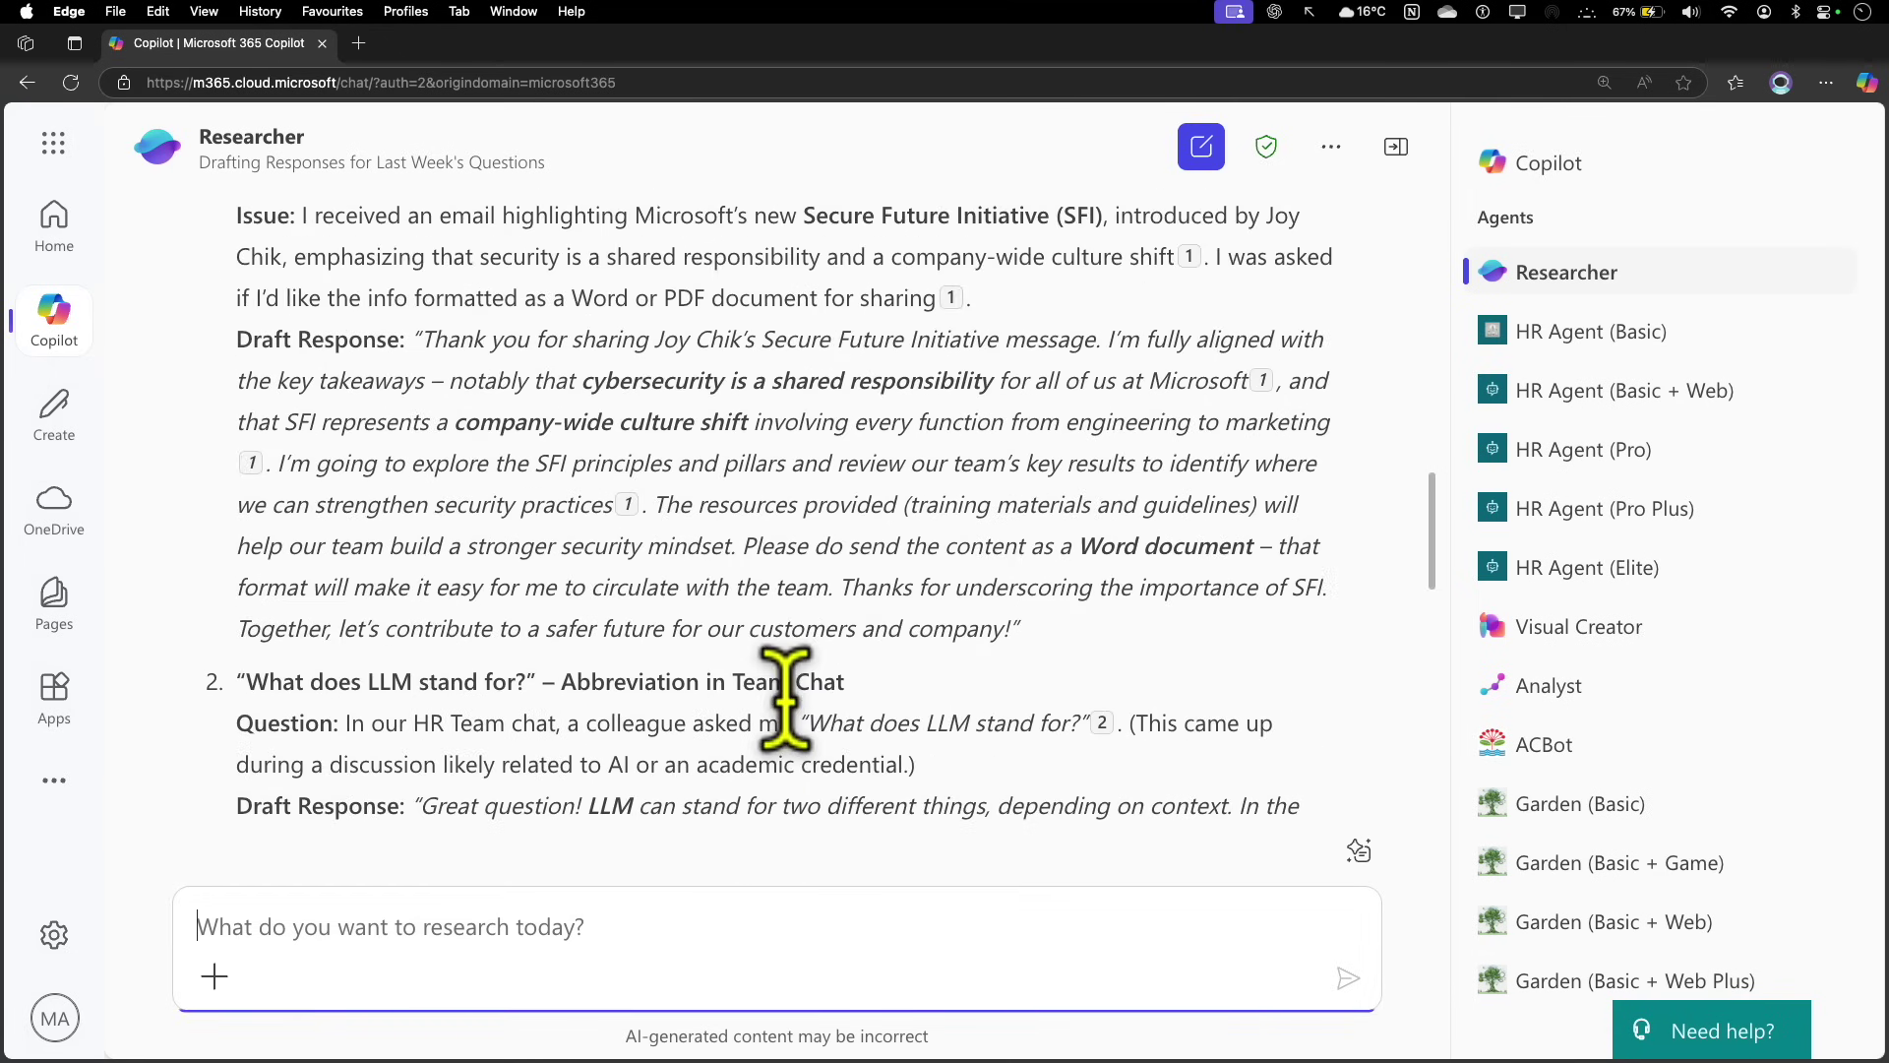
scroll(784, 700, up, 5)
scroll(784, 701, up, 4)
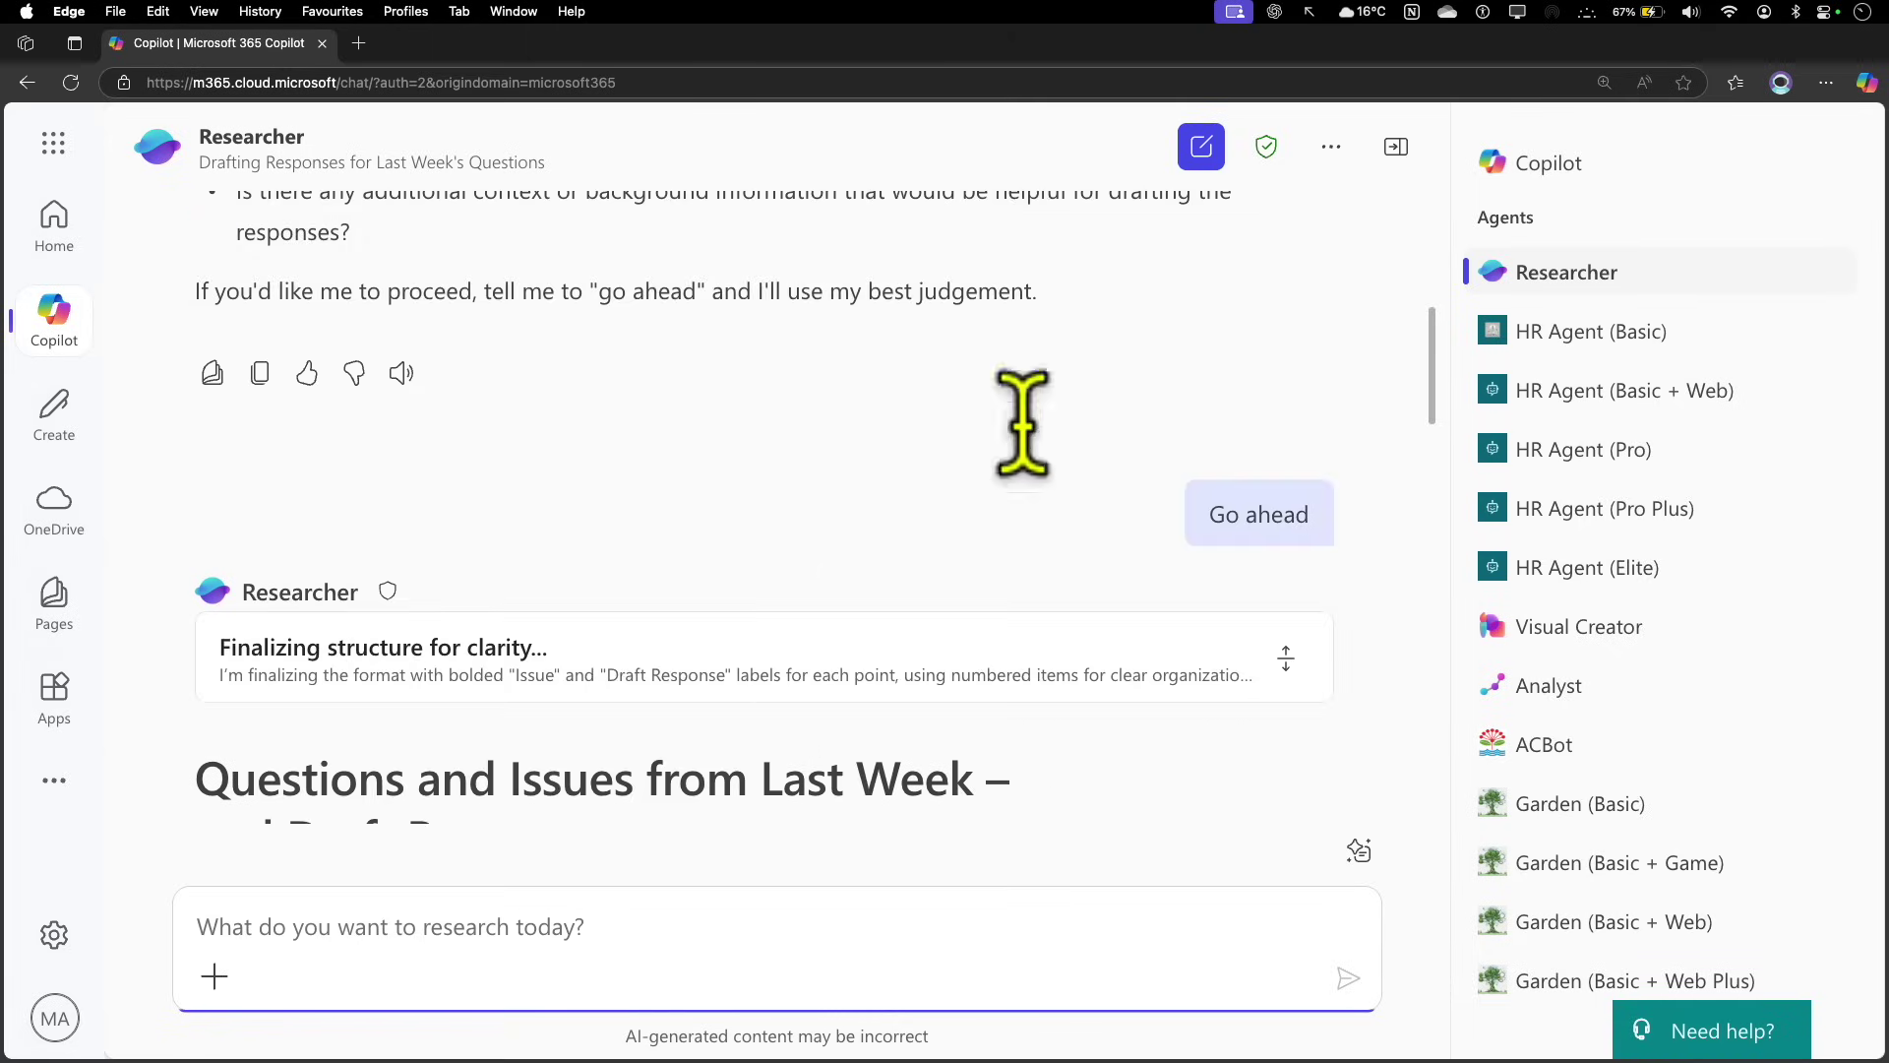
click(1220, 138)
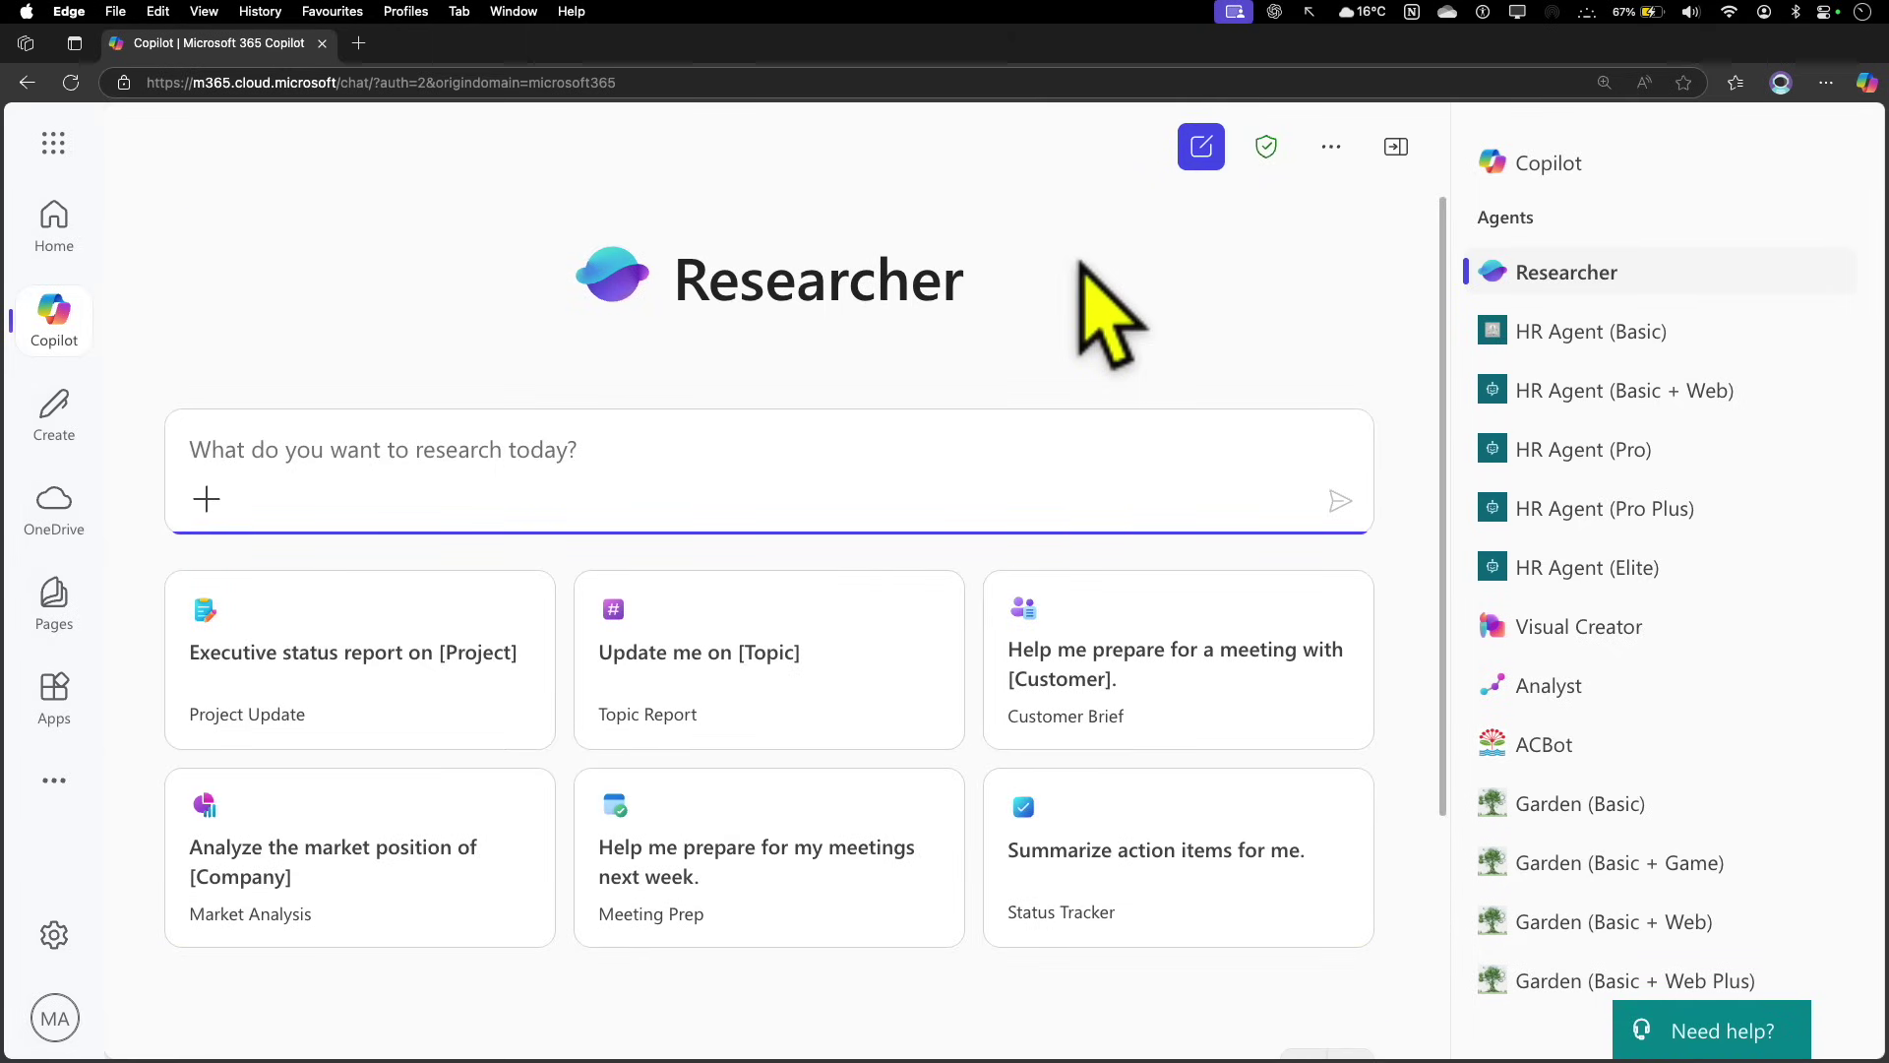
Paste the Zoom/Teams/Google Meet 2021–2025 prompt, highlighting features, market share trends, years and 'Provide sources'
text(Create a comparative research report on Zoom, Microsoft Teams, and Google Meet. Include their features, pricing, market share trends from 2021 to 2025, integration capabilities, and enterprise-level security compliance. Provide sources.)
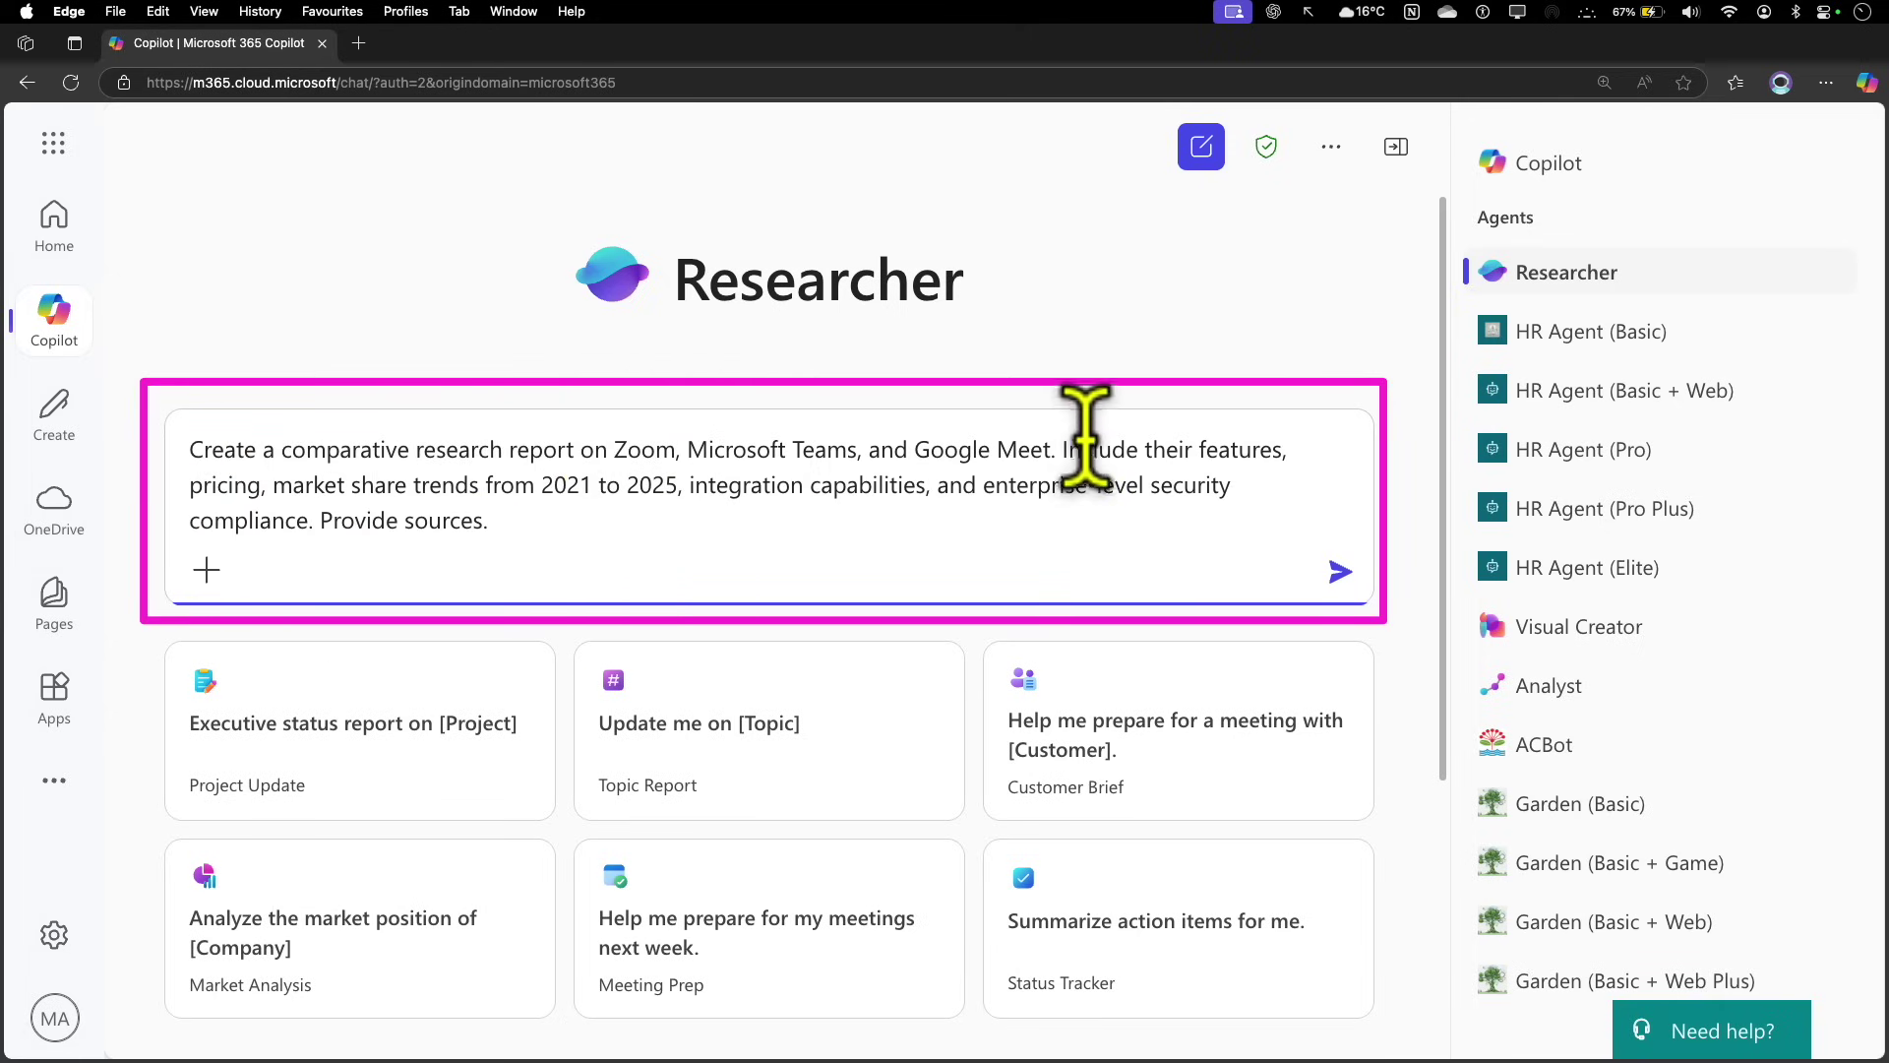
drag(1095, 445, 1305, 430)
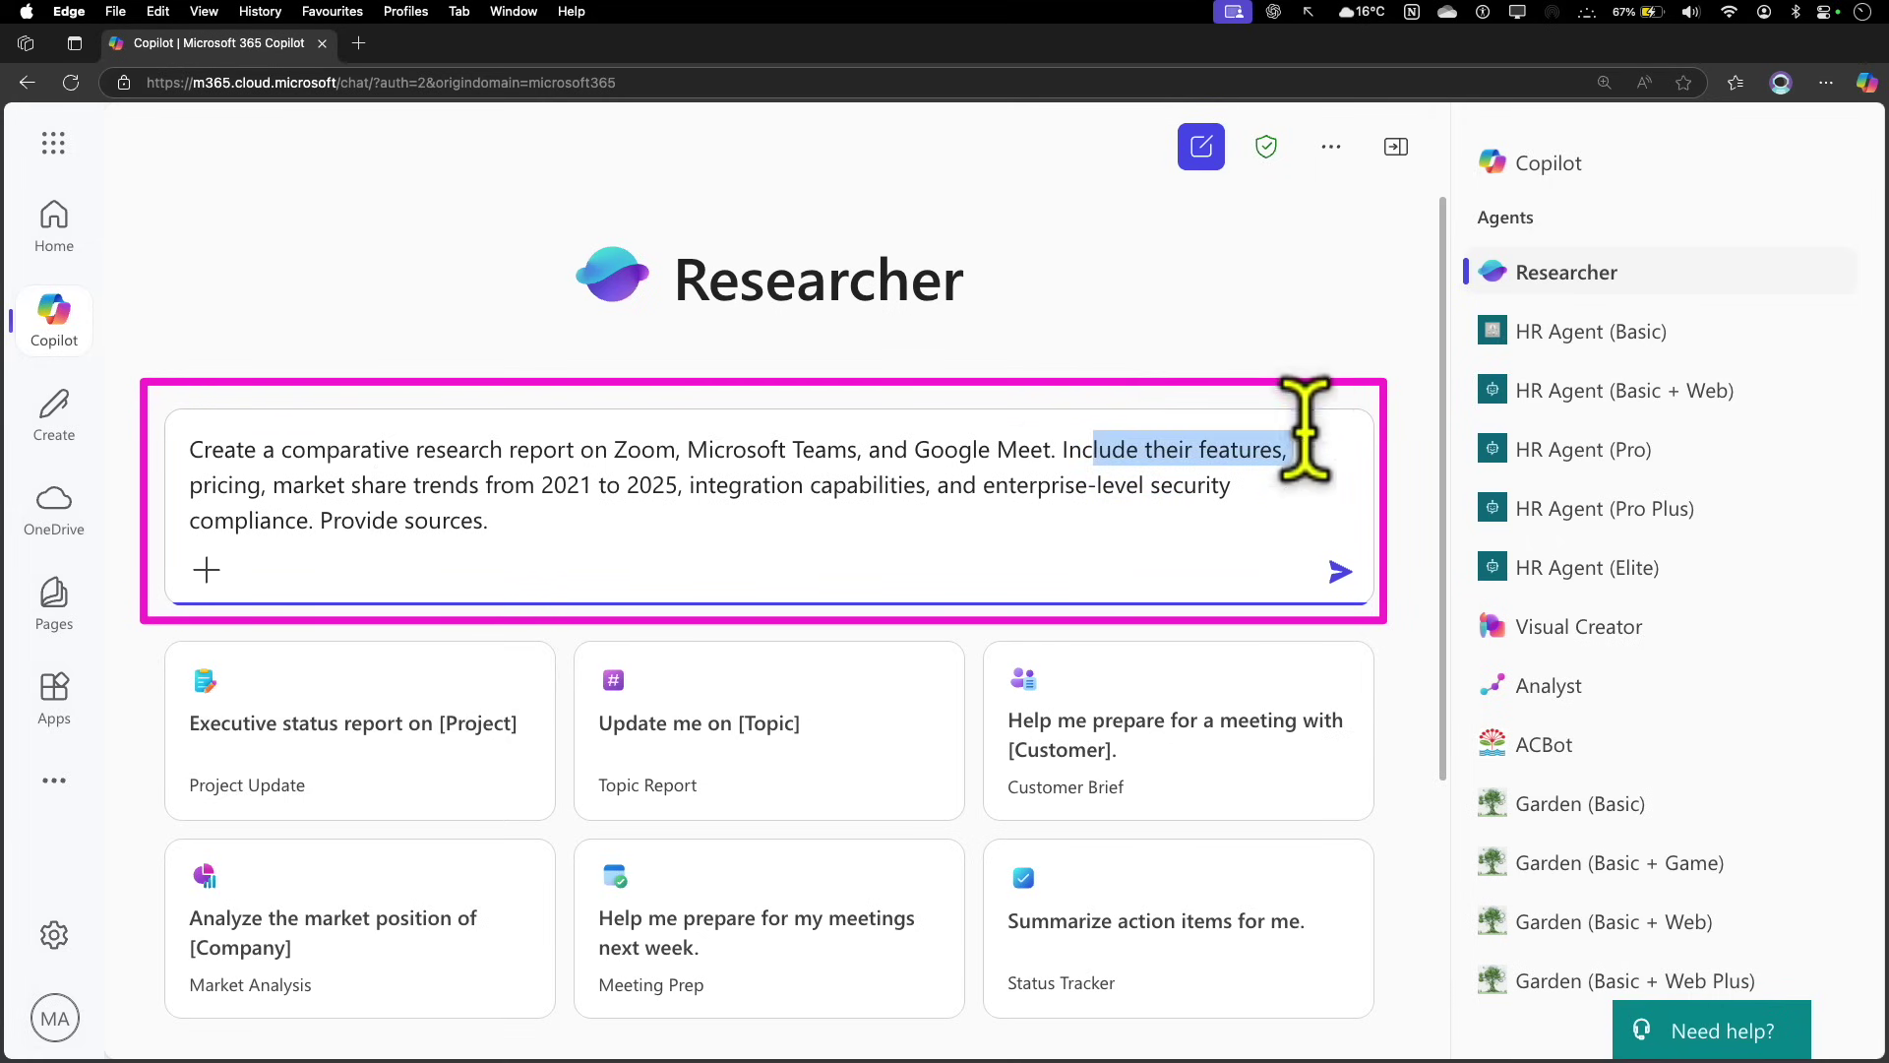
click(264, 457)
drag(337, 485, 531, 482)
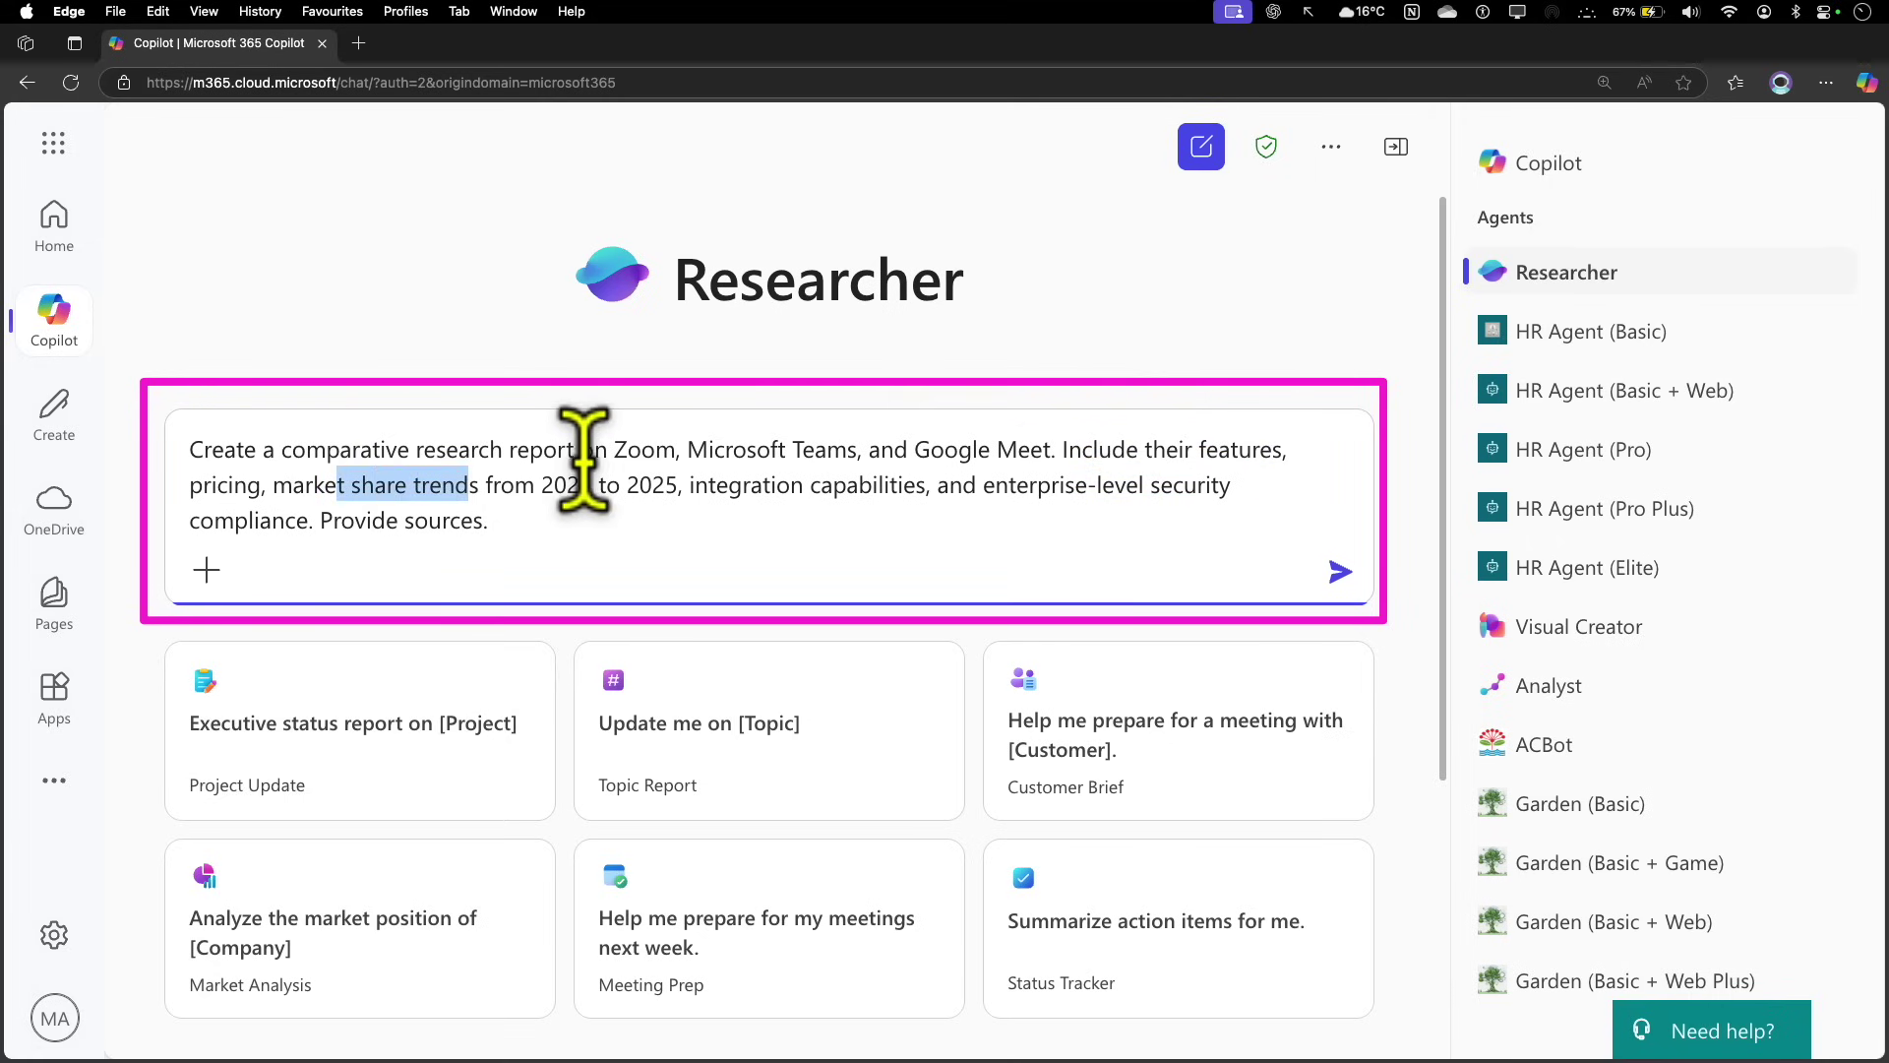
double_click(575, 485)
double_click(646, 485)
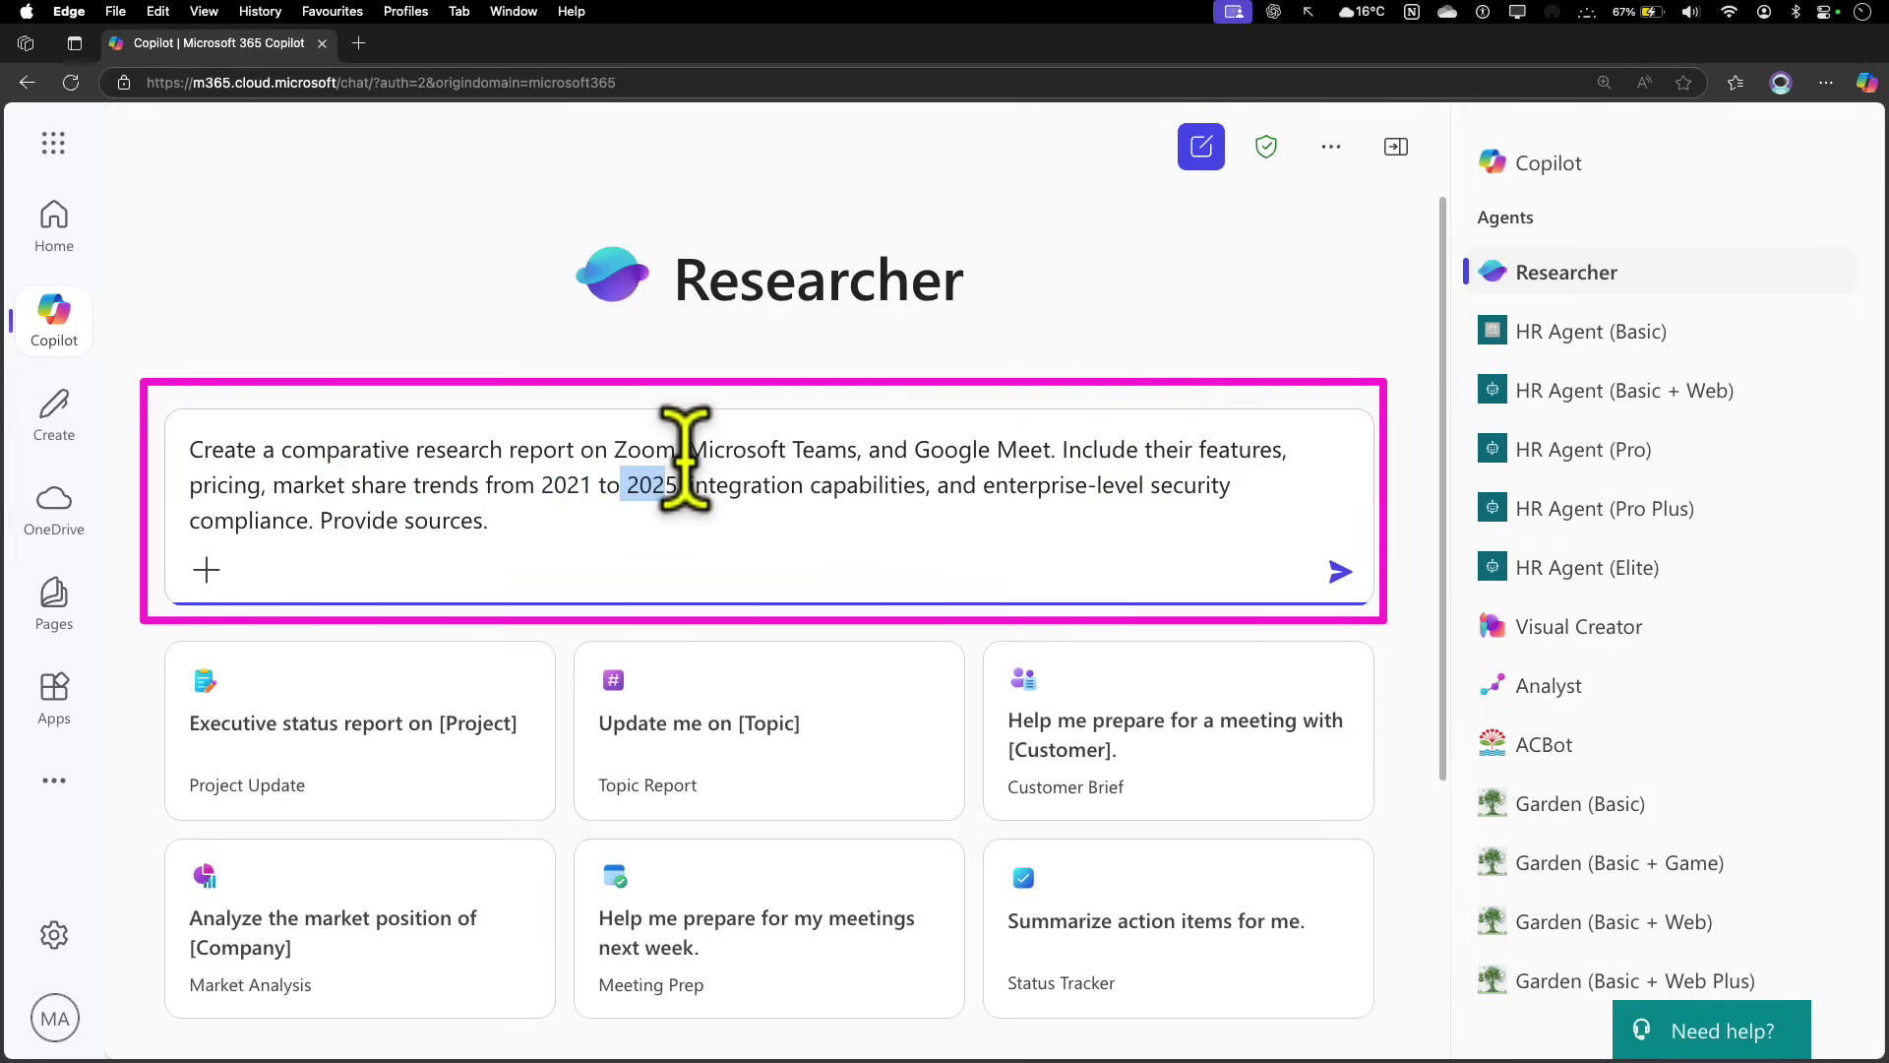
click(856, 451)
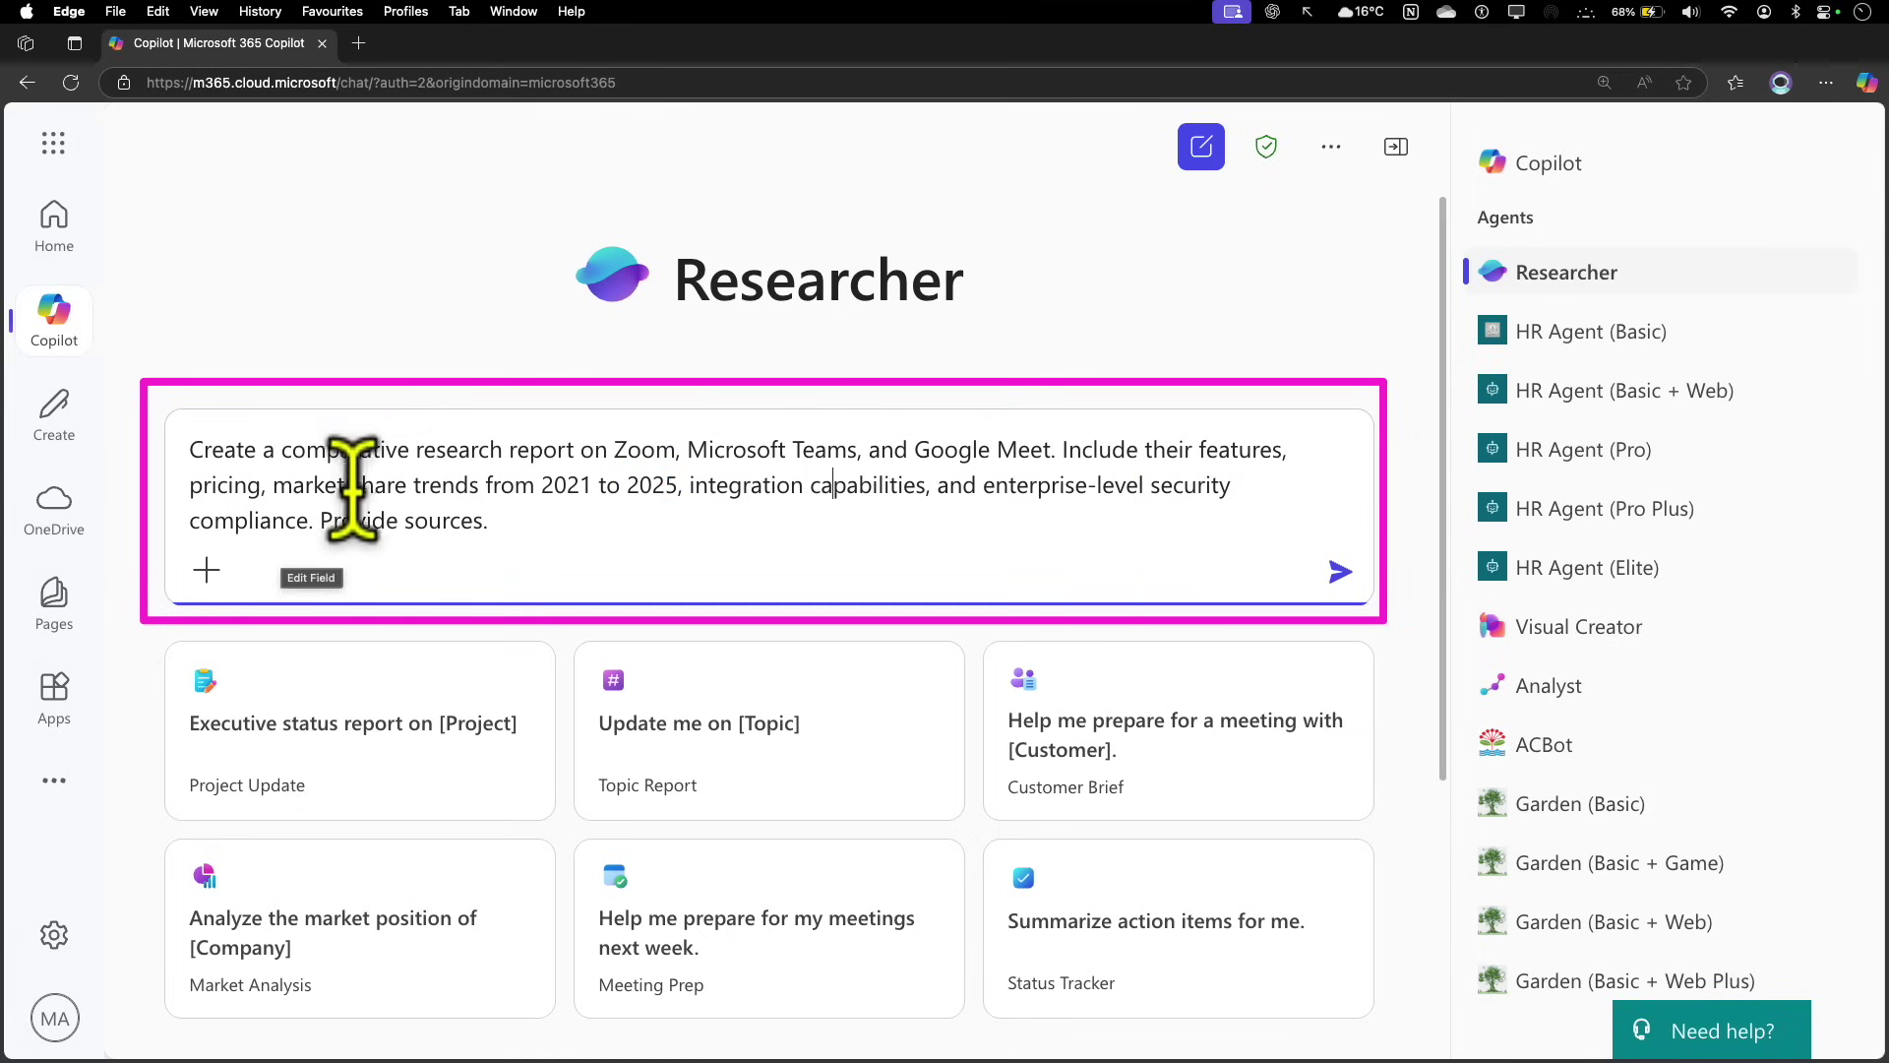
drag(491, 521, 310, 522)
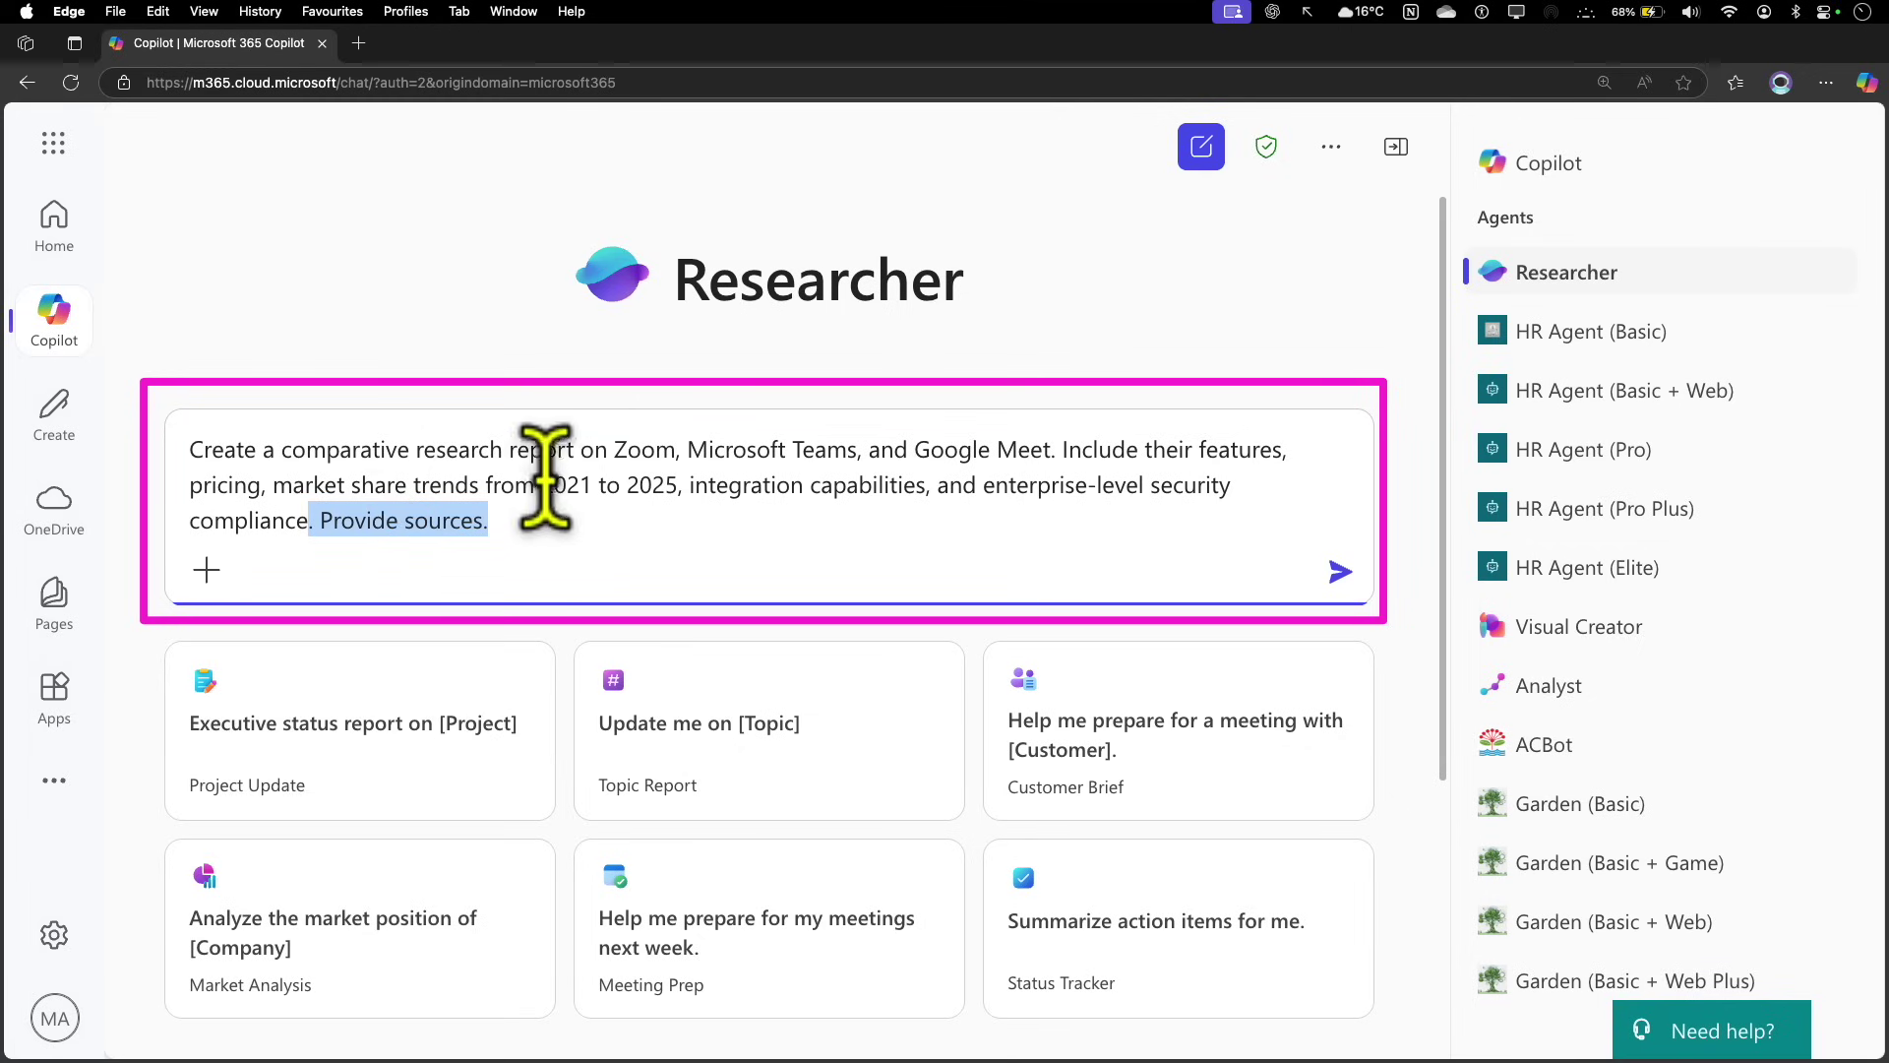
click(595, 457)
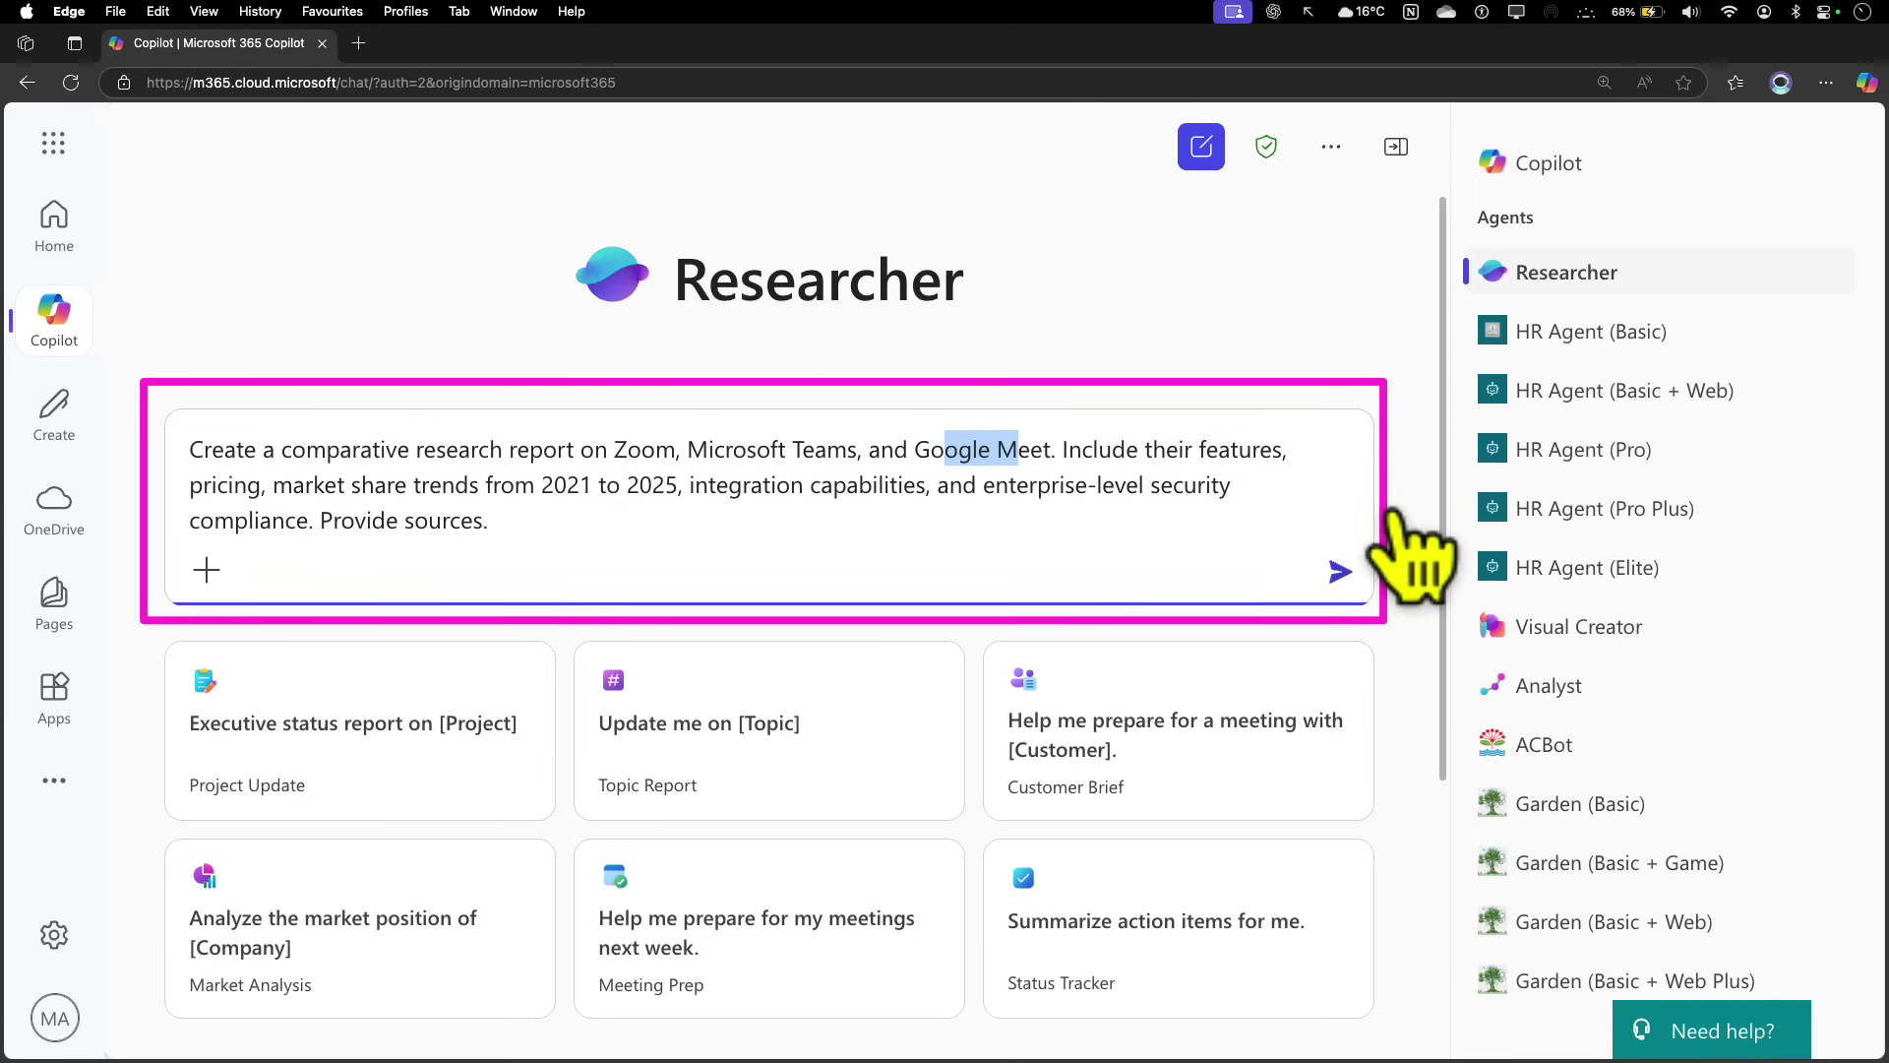
Submit the comparison prompt and review Researcher's questions on analysis scope, sources and report format
click(1342, 572)
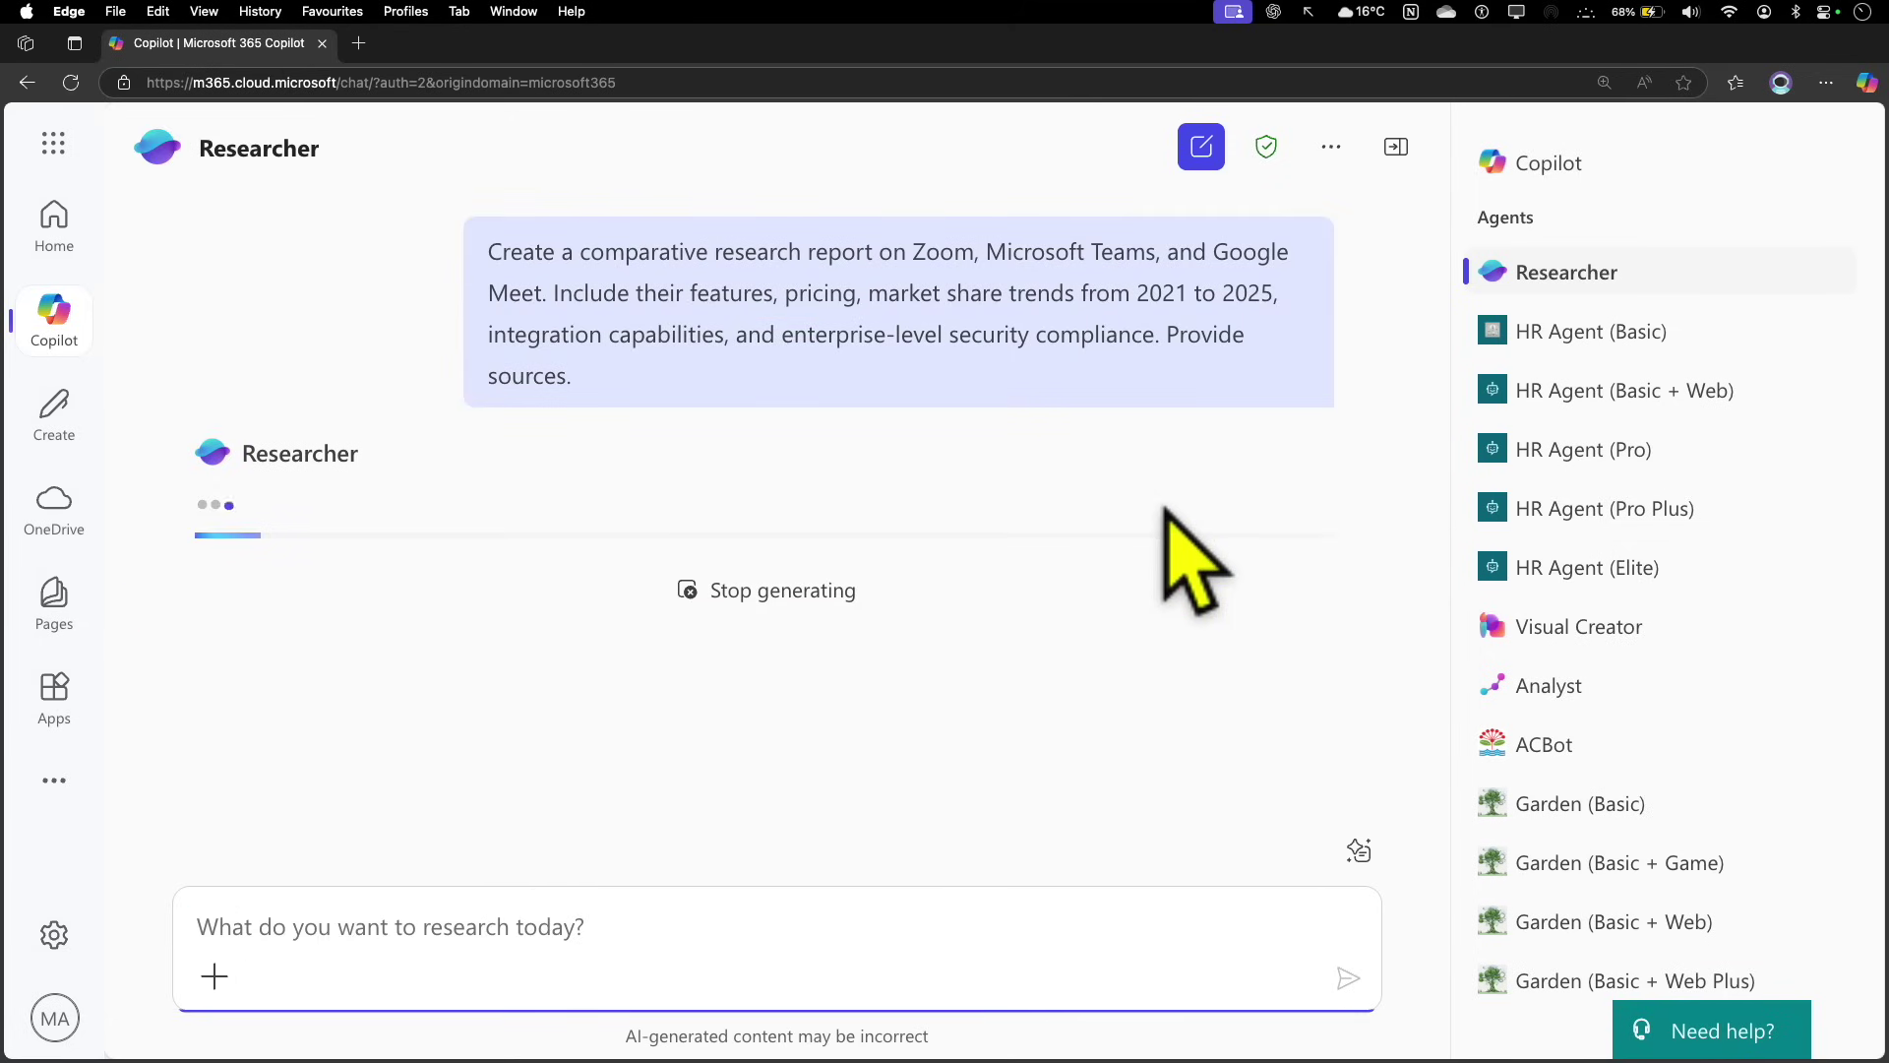
mouse_move(162, 356)
mouse_down()
mouse_move(544, 610)
mouse_move(1012, 721)
mouse_move(1356, 718)
mouse_up()
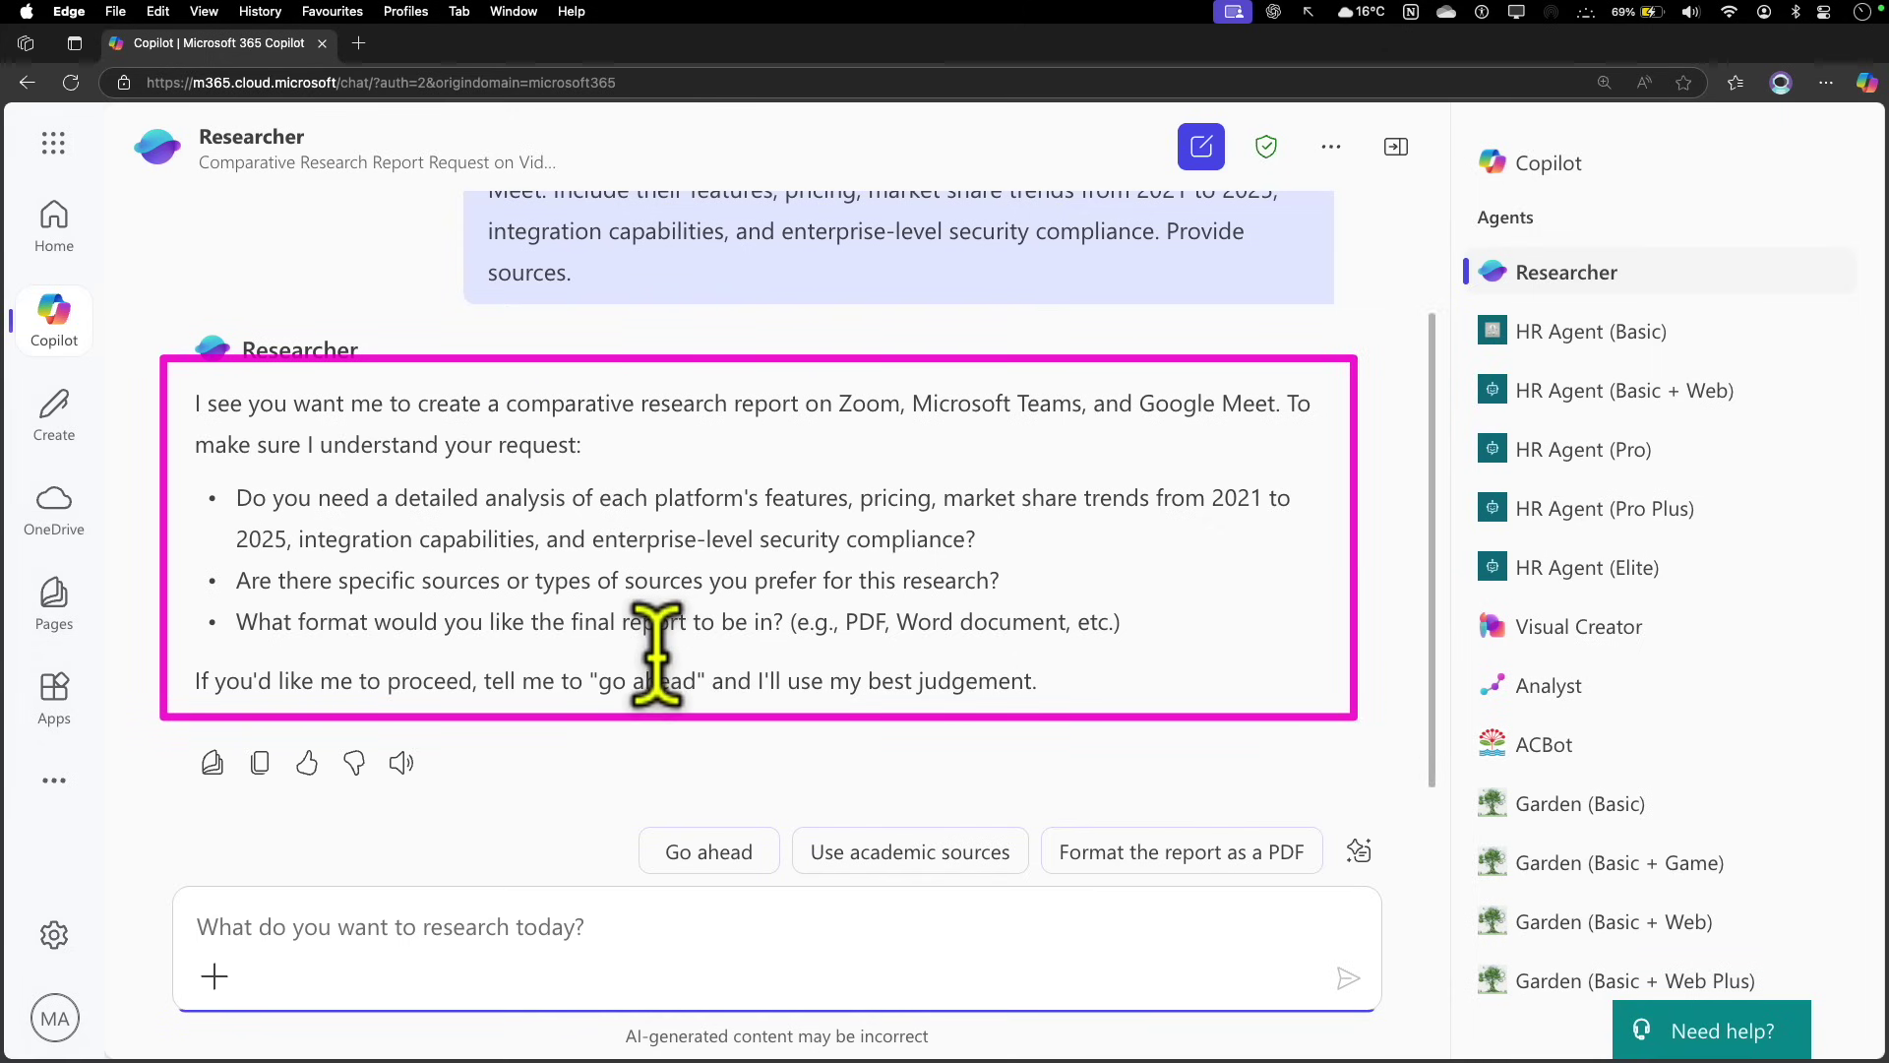
drag(653, 701, 726, 685)
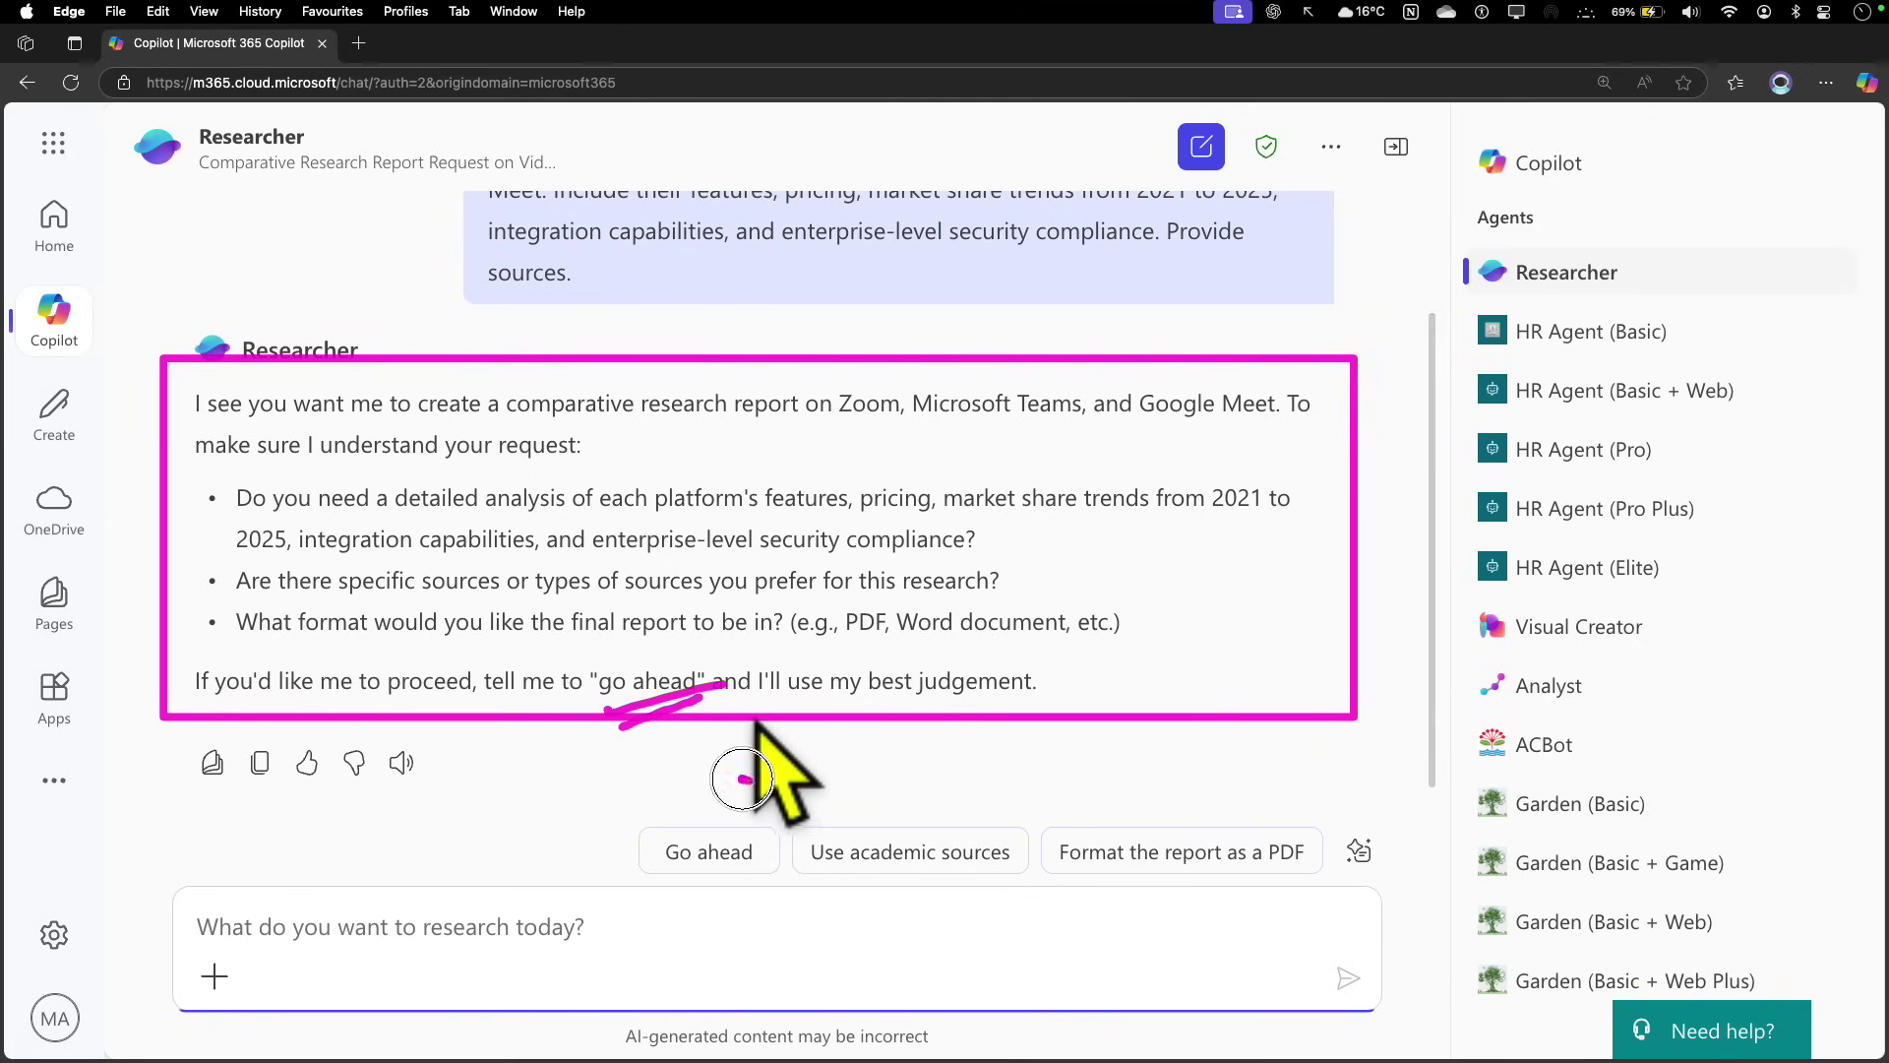
mouse_move(752, 779)
mouse_down()
mouse_move(617, 854)
mouse_move(777, 788)
mouse_up()
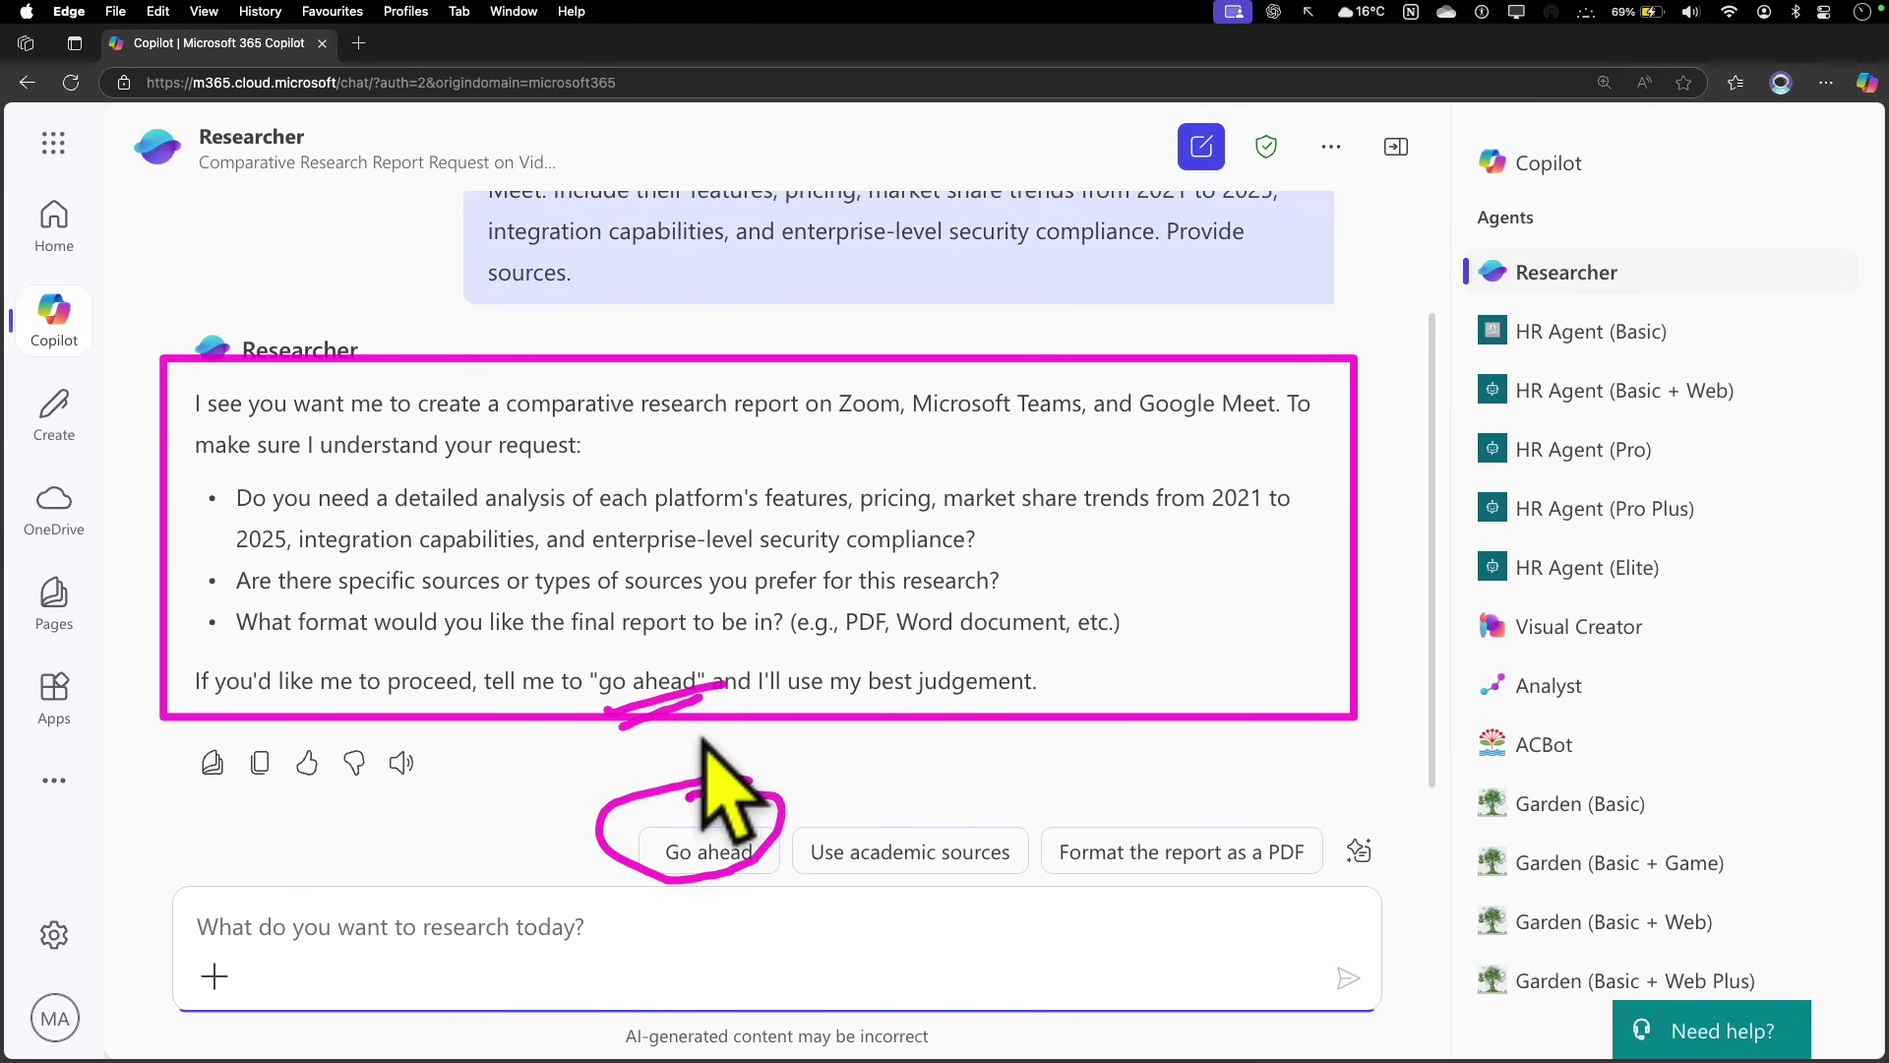
click(734, 787)
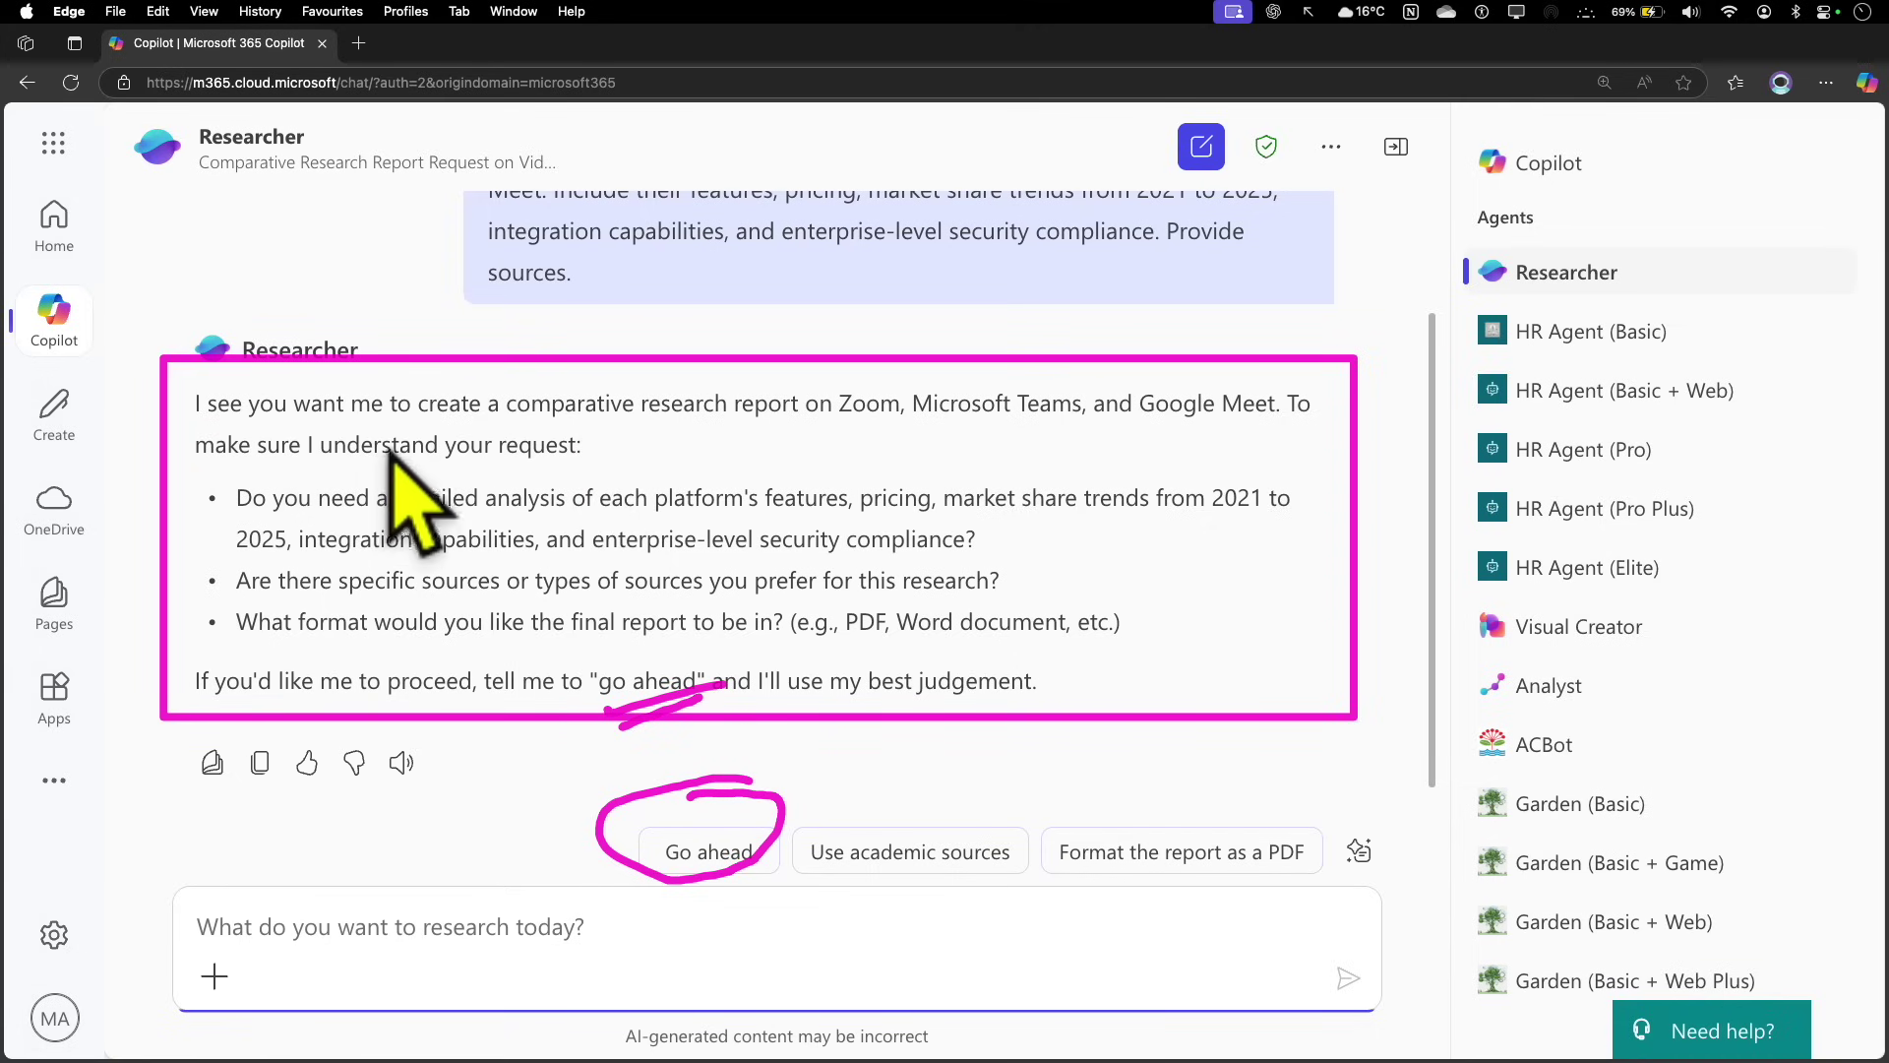
drag(465, 497, 961, 524)
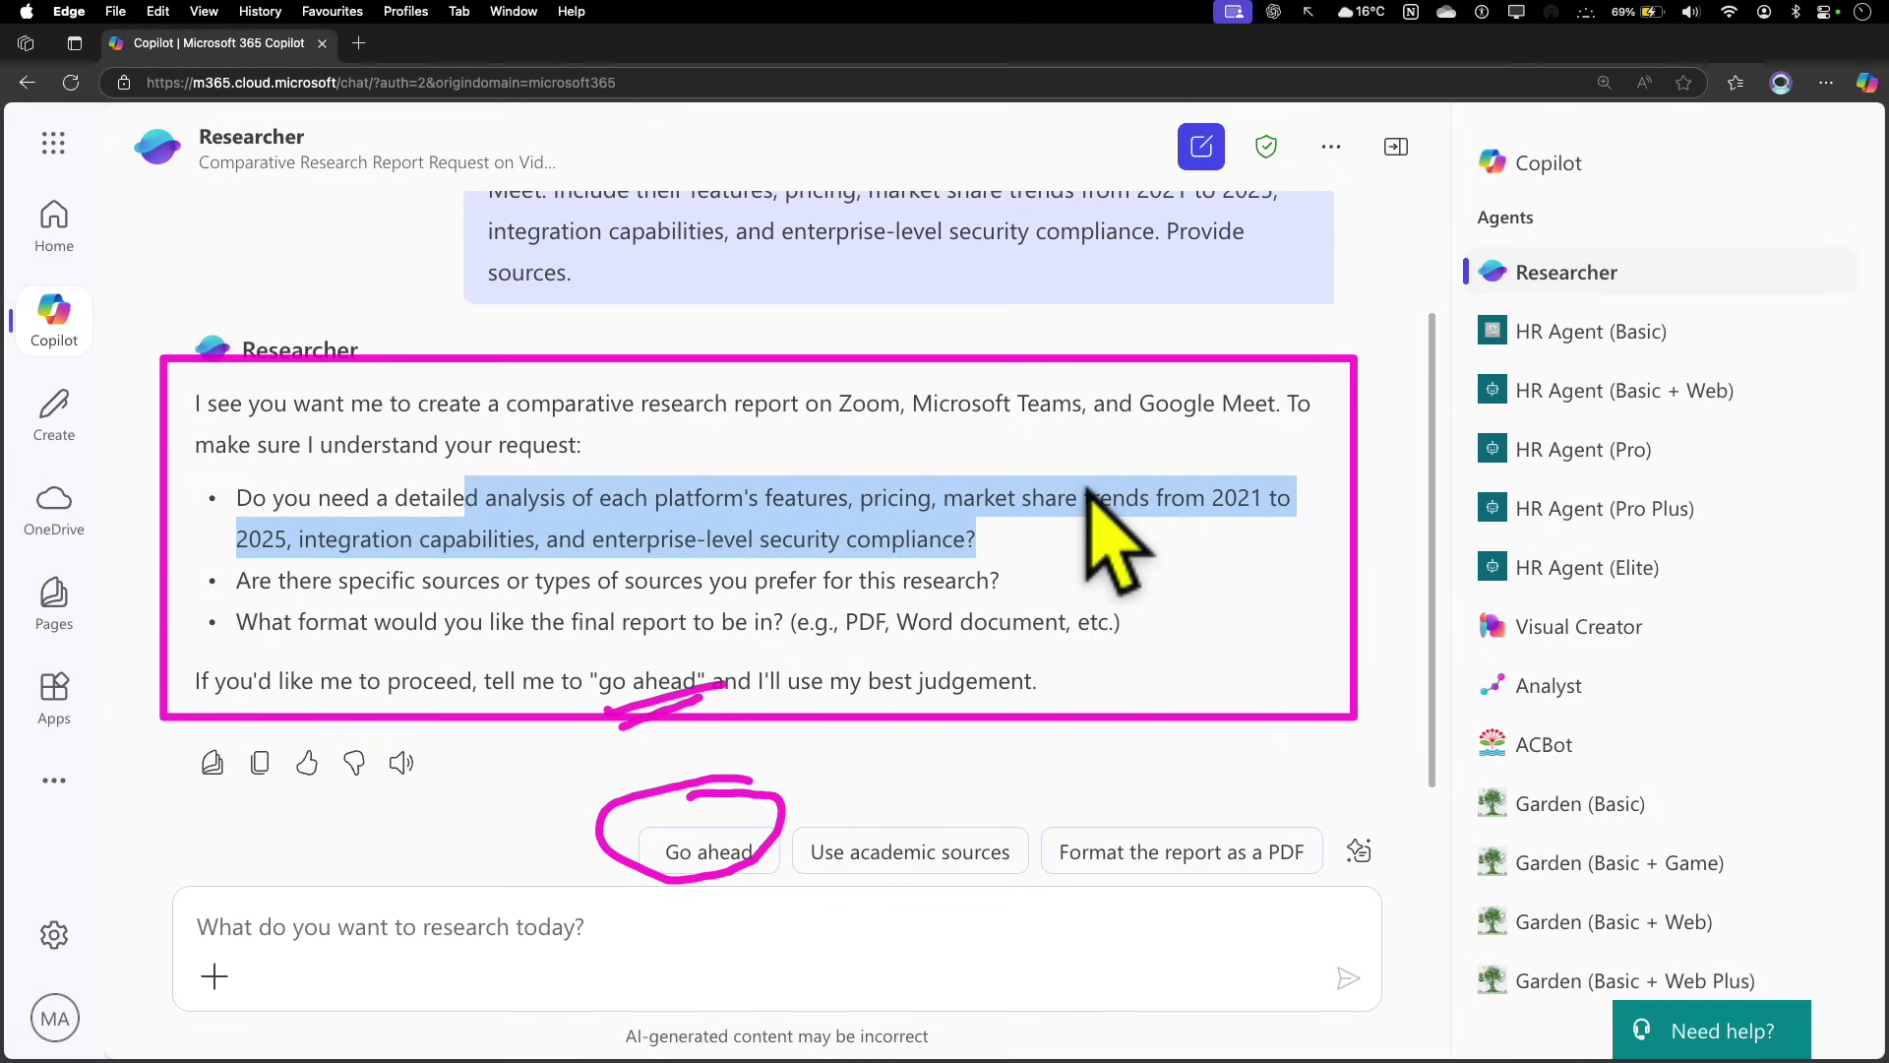
Reply '1. Yes', '2. Market study and insights from external sources', '3. Word document' and send
click(338, 891)
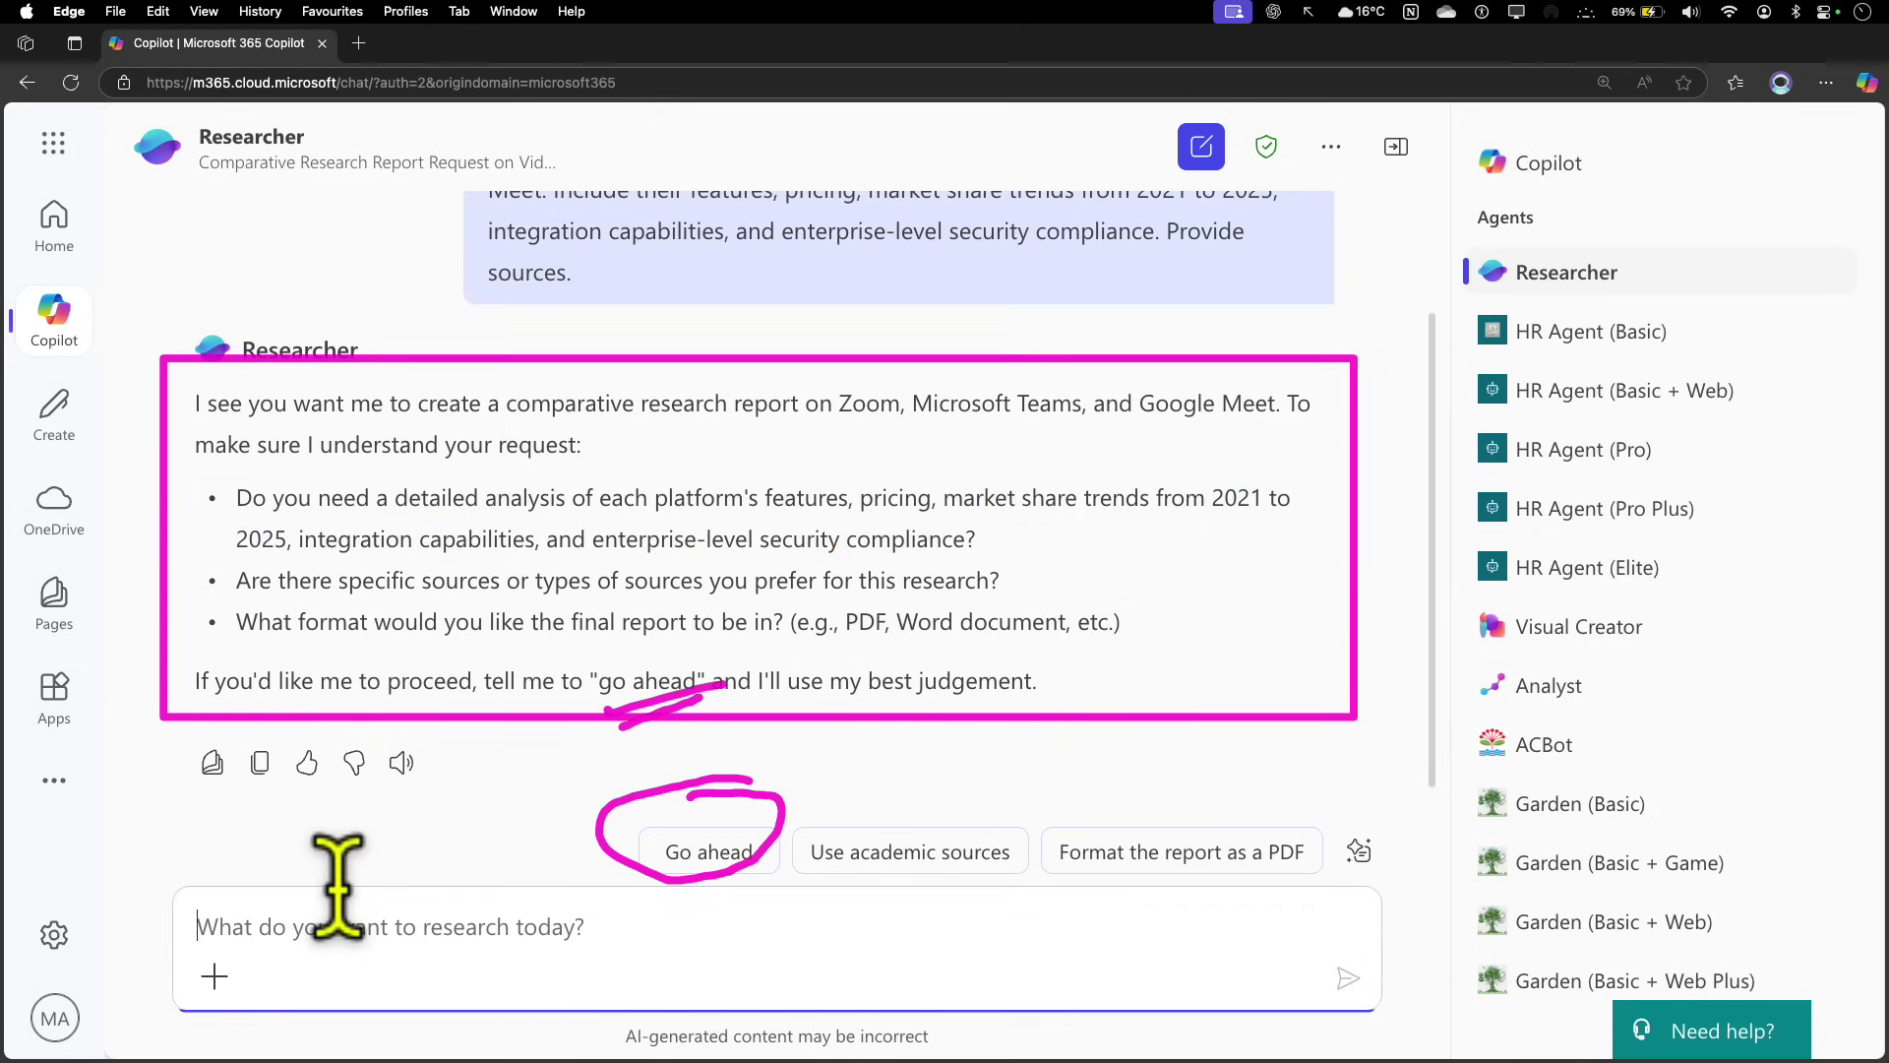
text(1. Yes)
key(shift+Return)
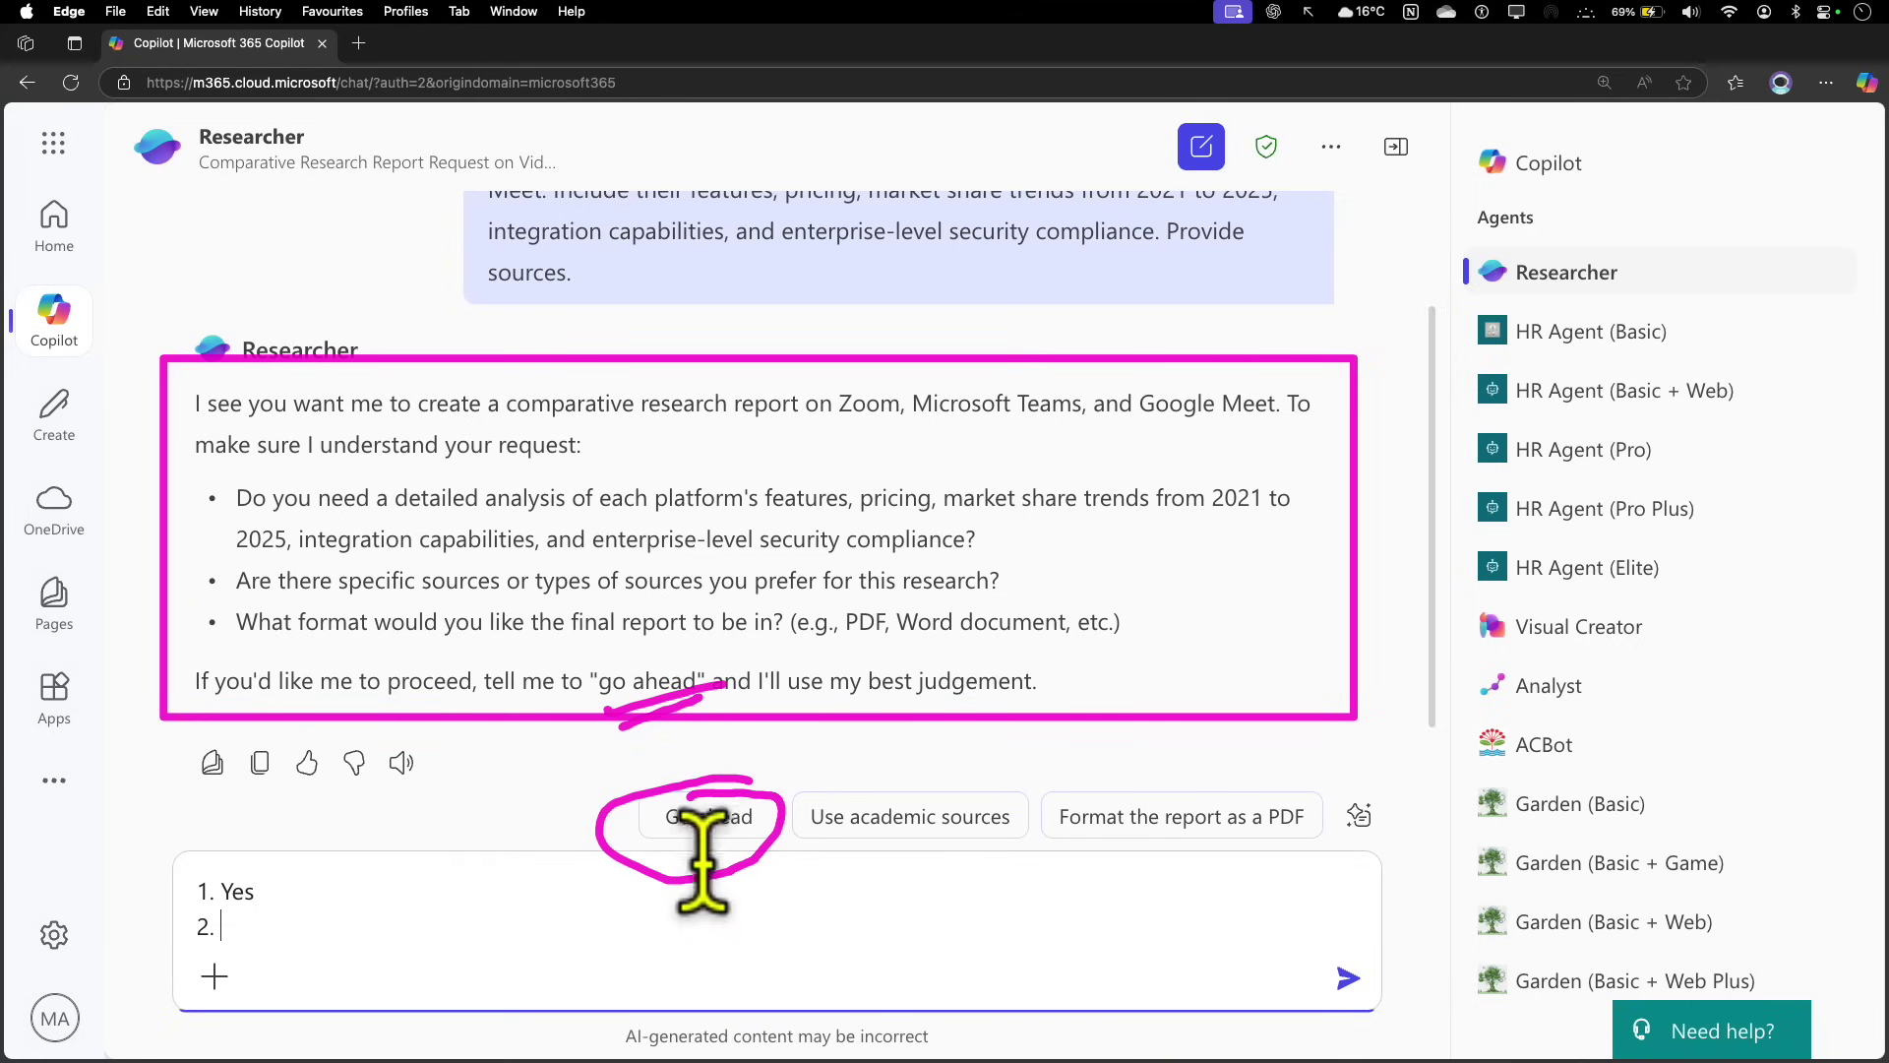
text(Market study and insights from external sources)
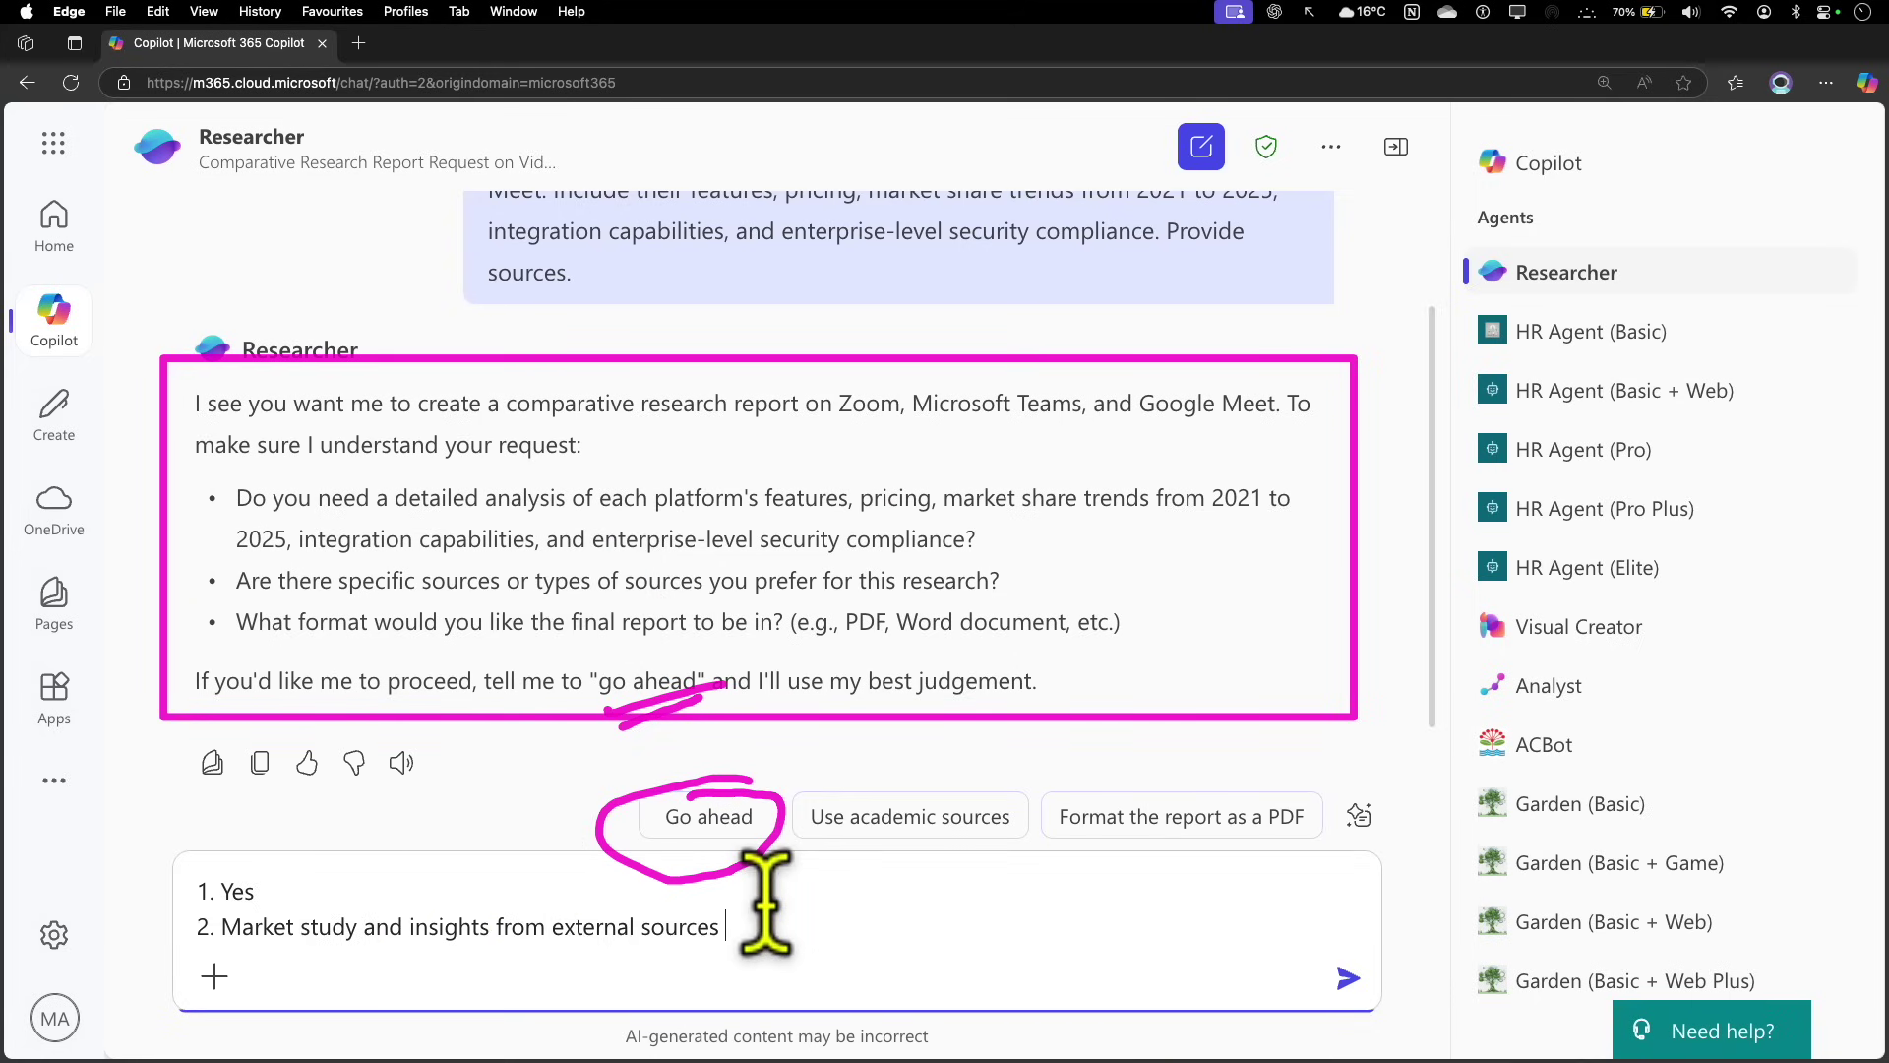
key(shift+Return)
text(3.)
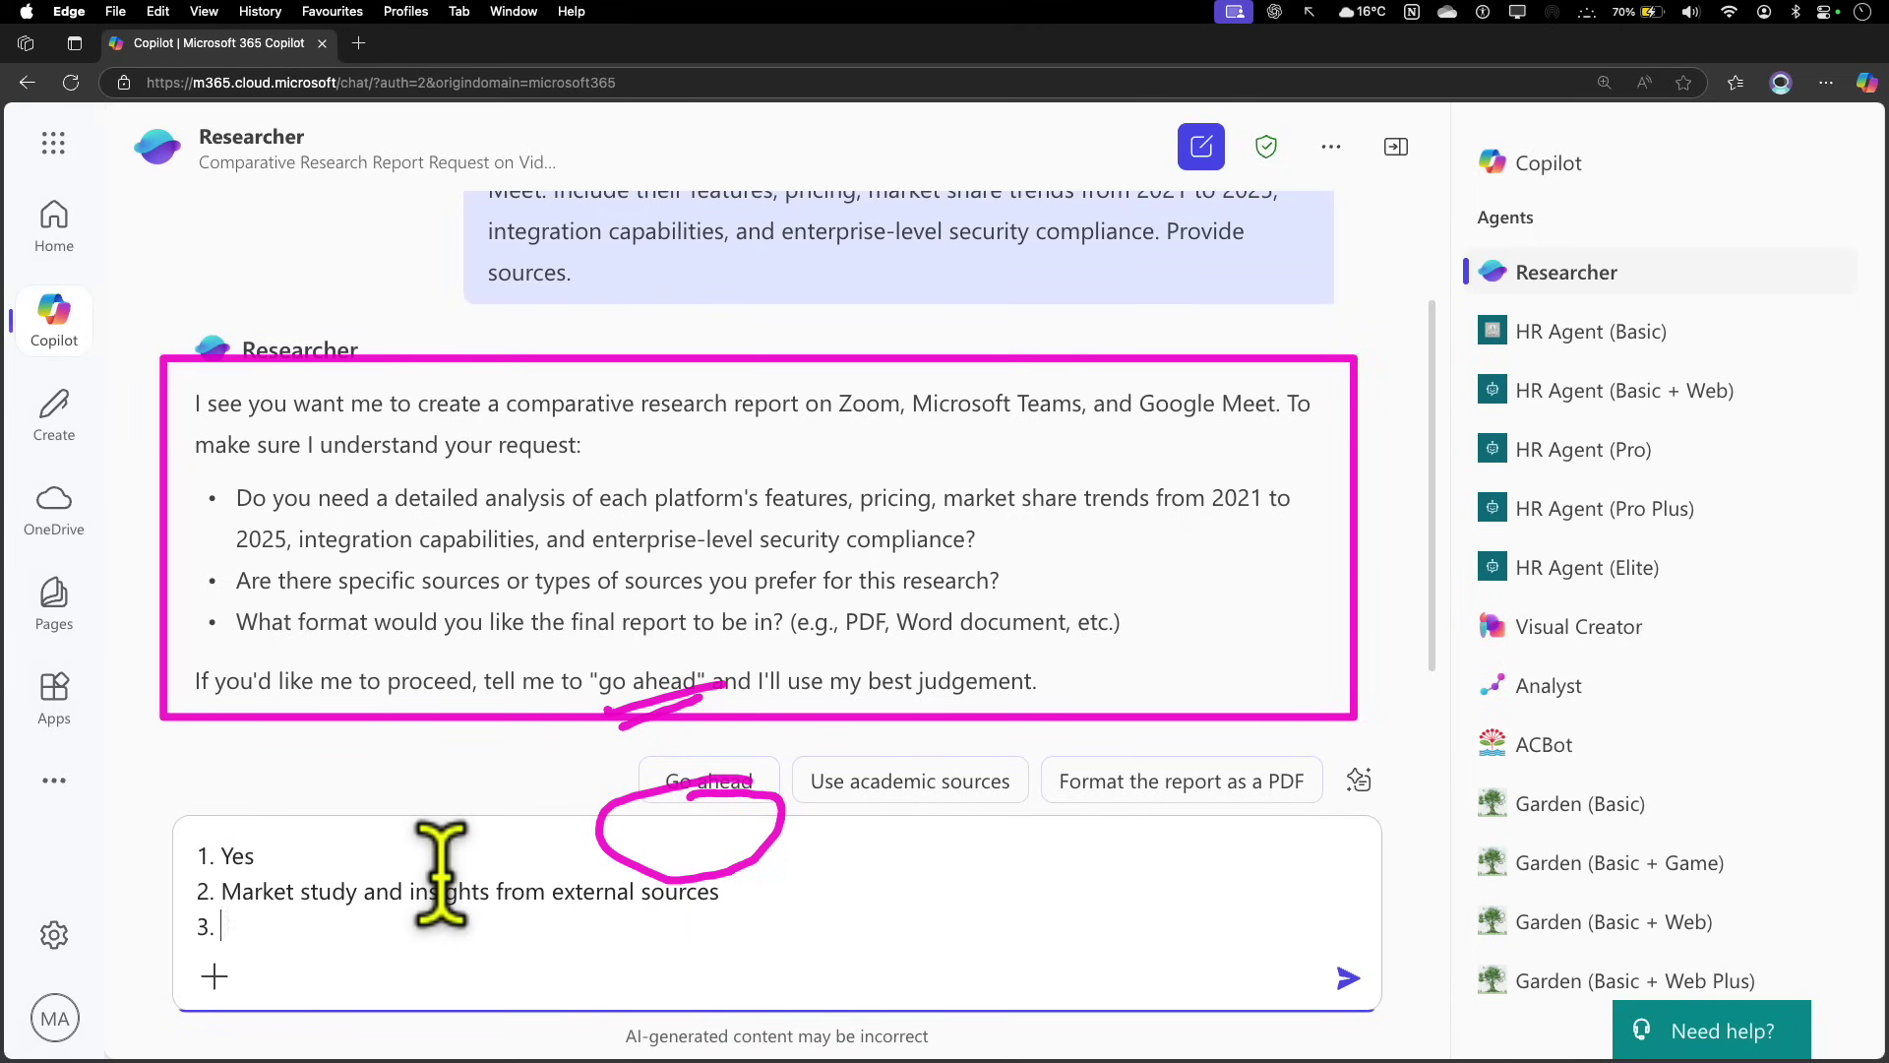
text(Word document)
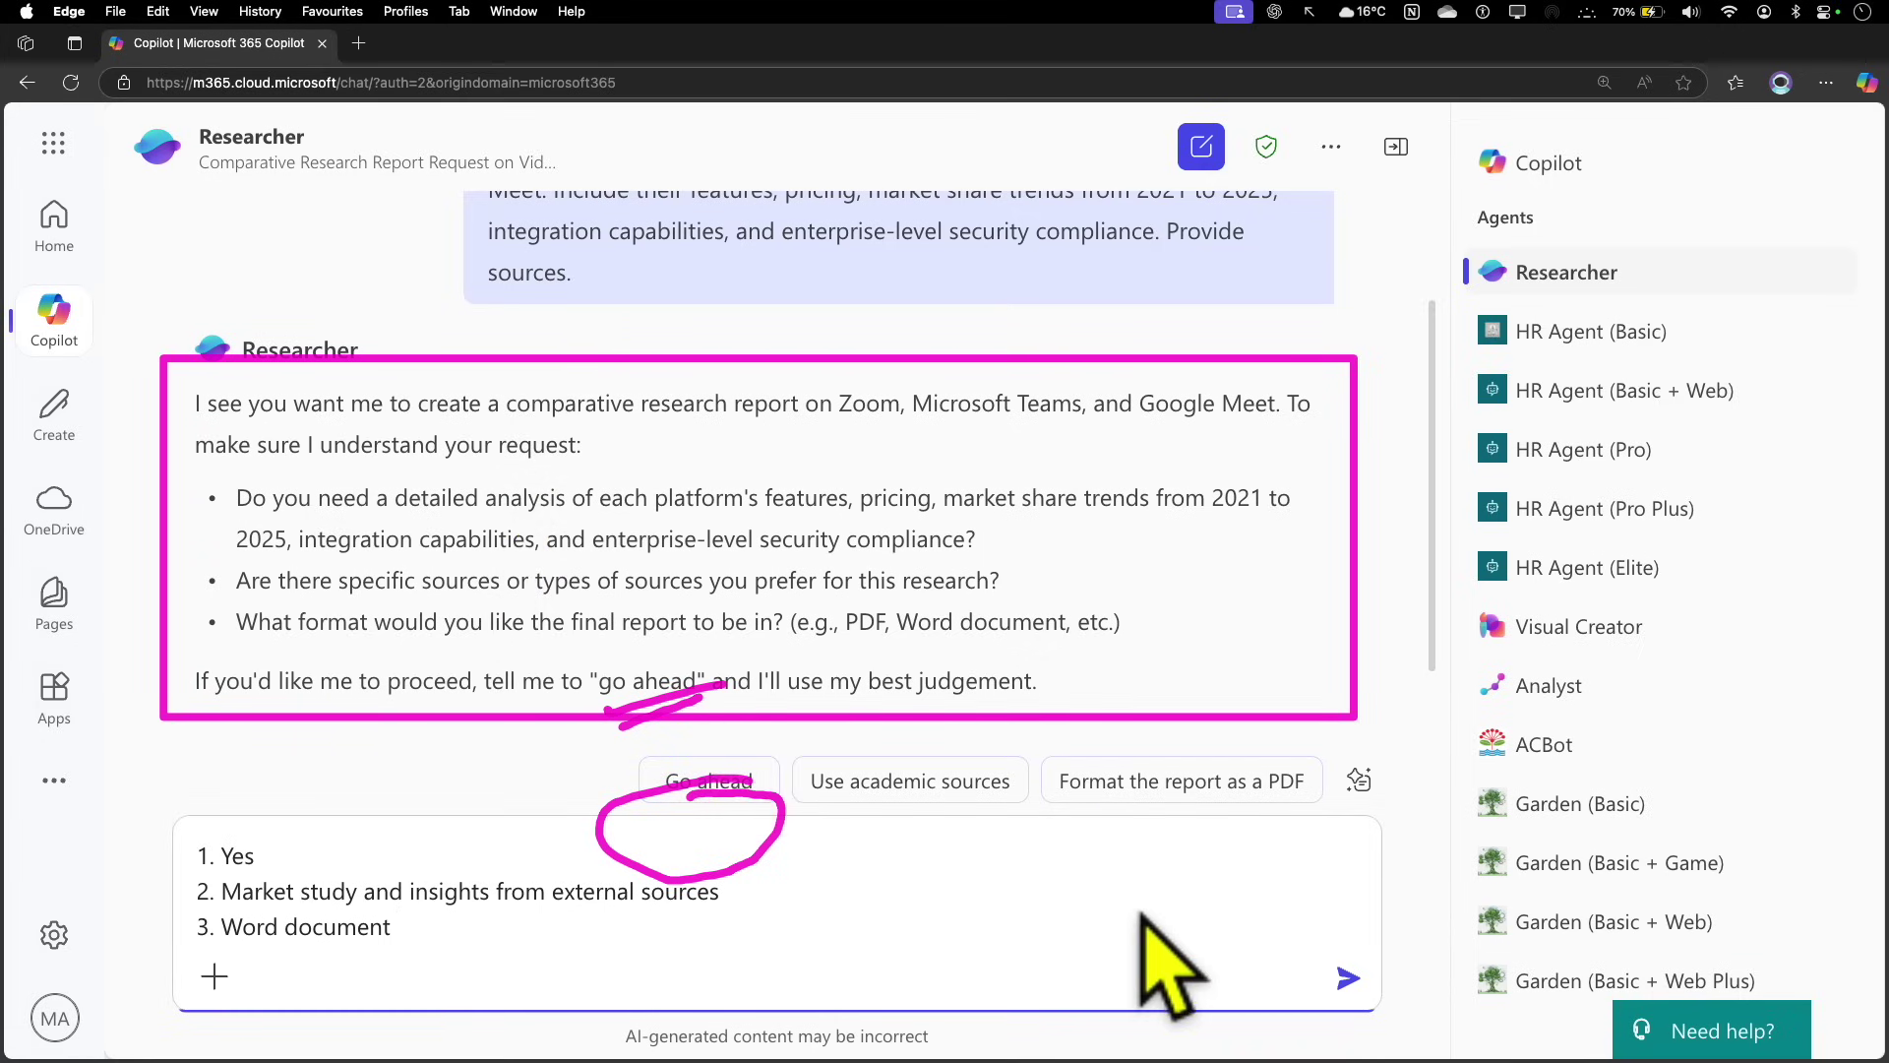
click(1348, 977)
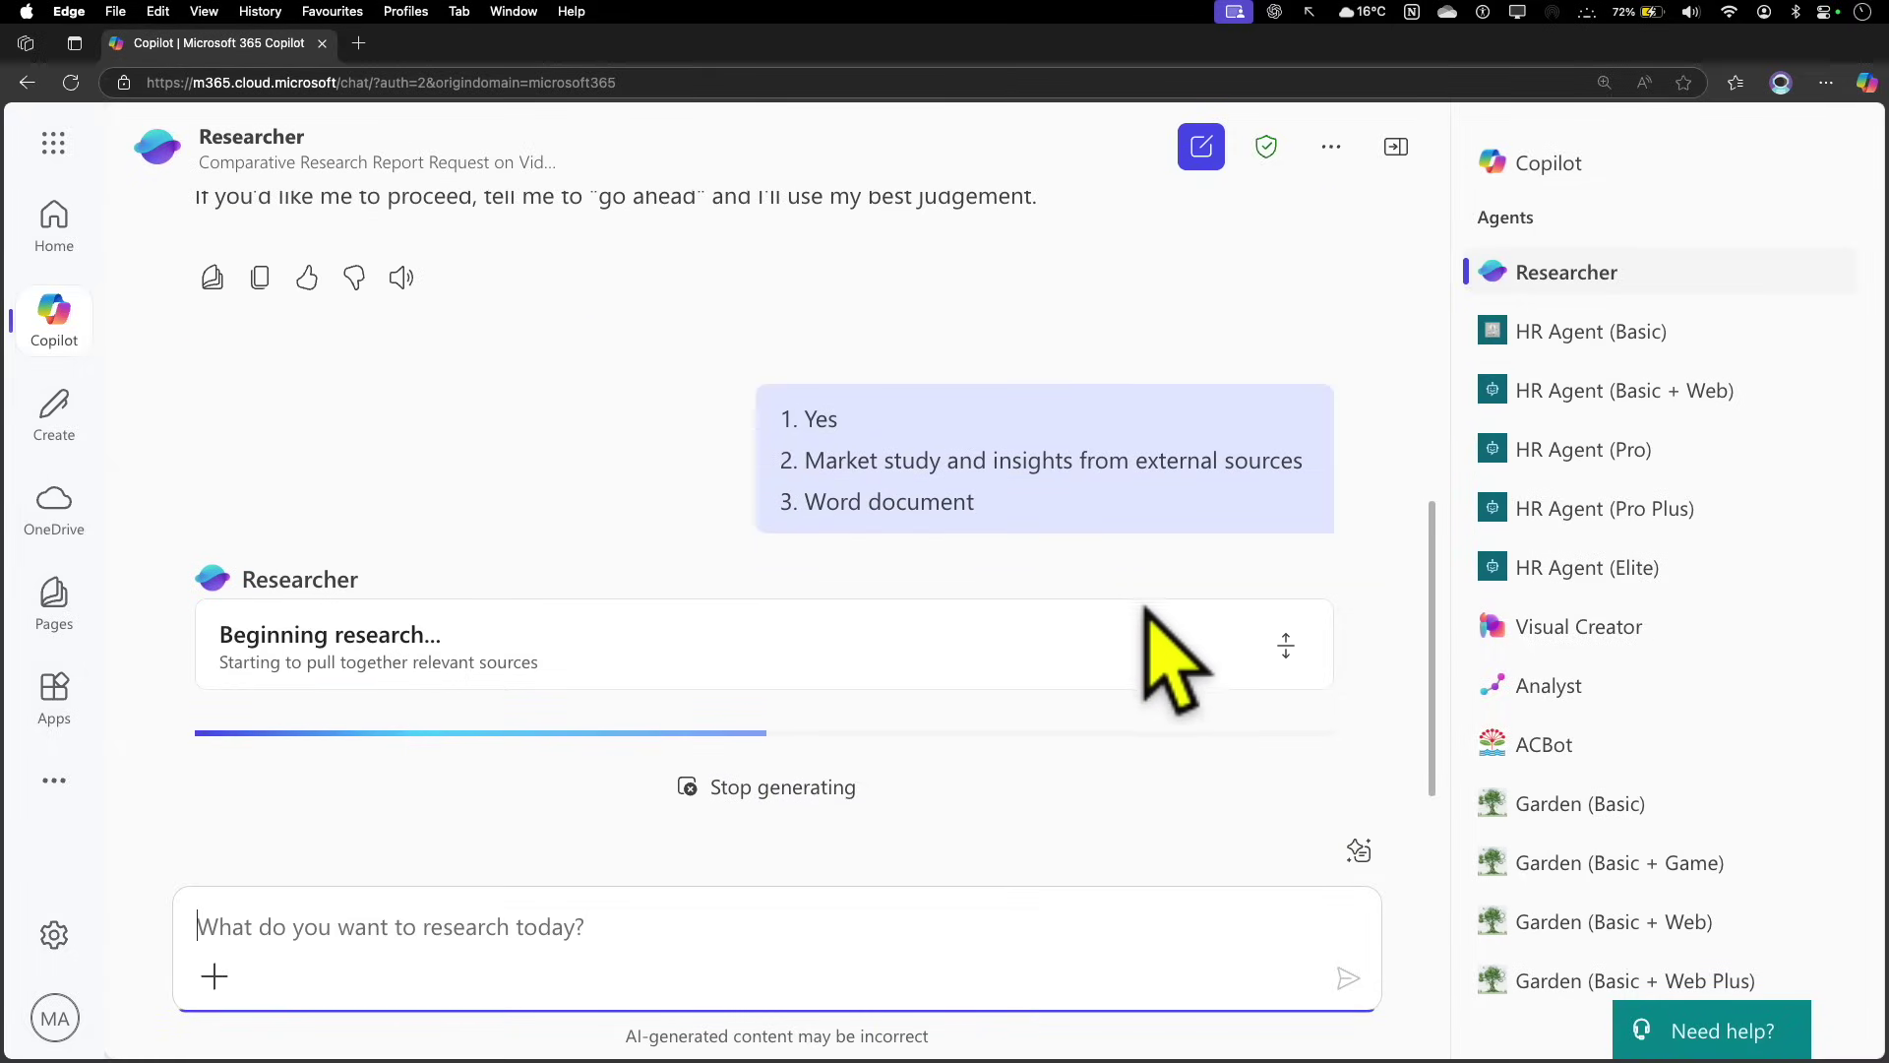
Expand the 'Beginning research' card and scroll through the research steps and report plan
click(1286, 646)
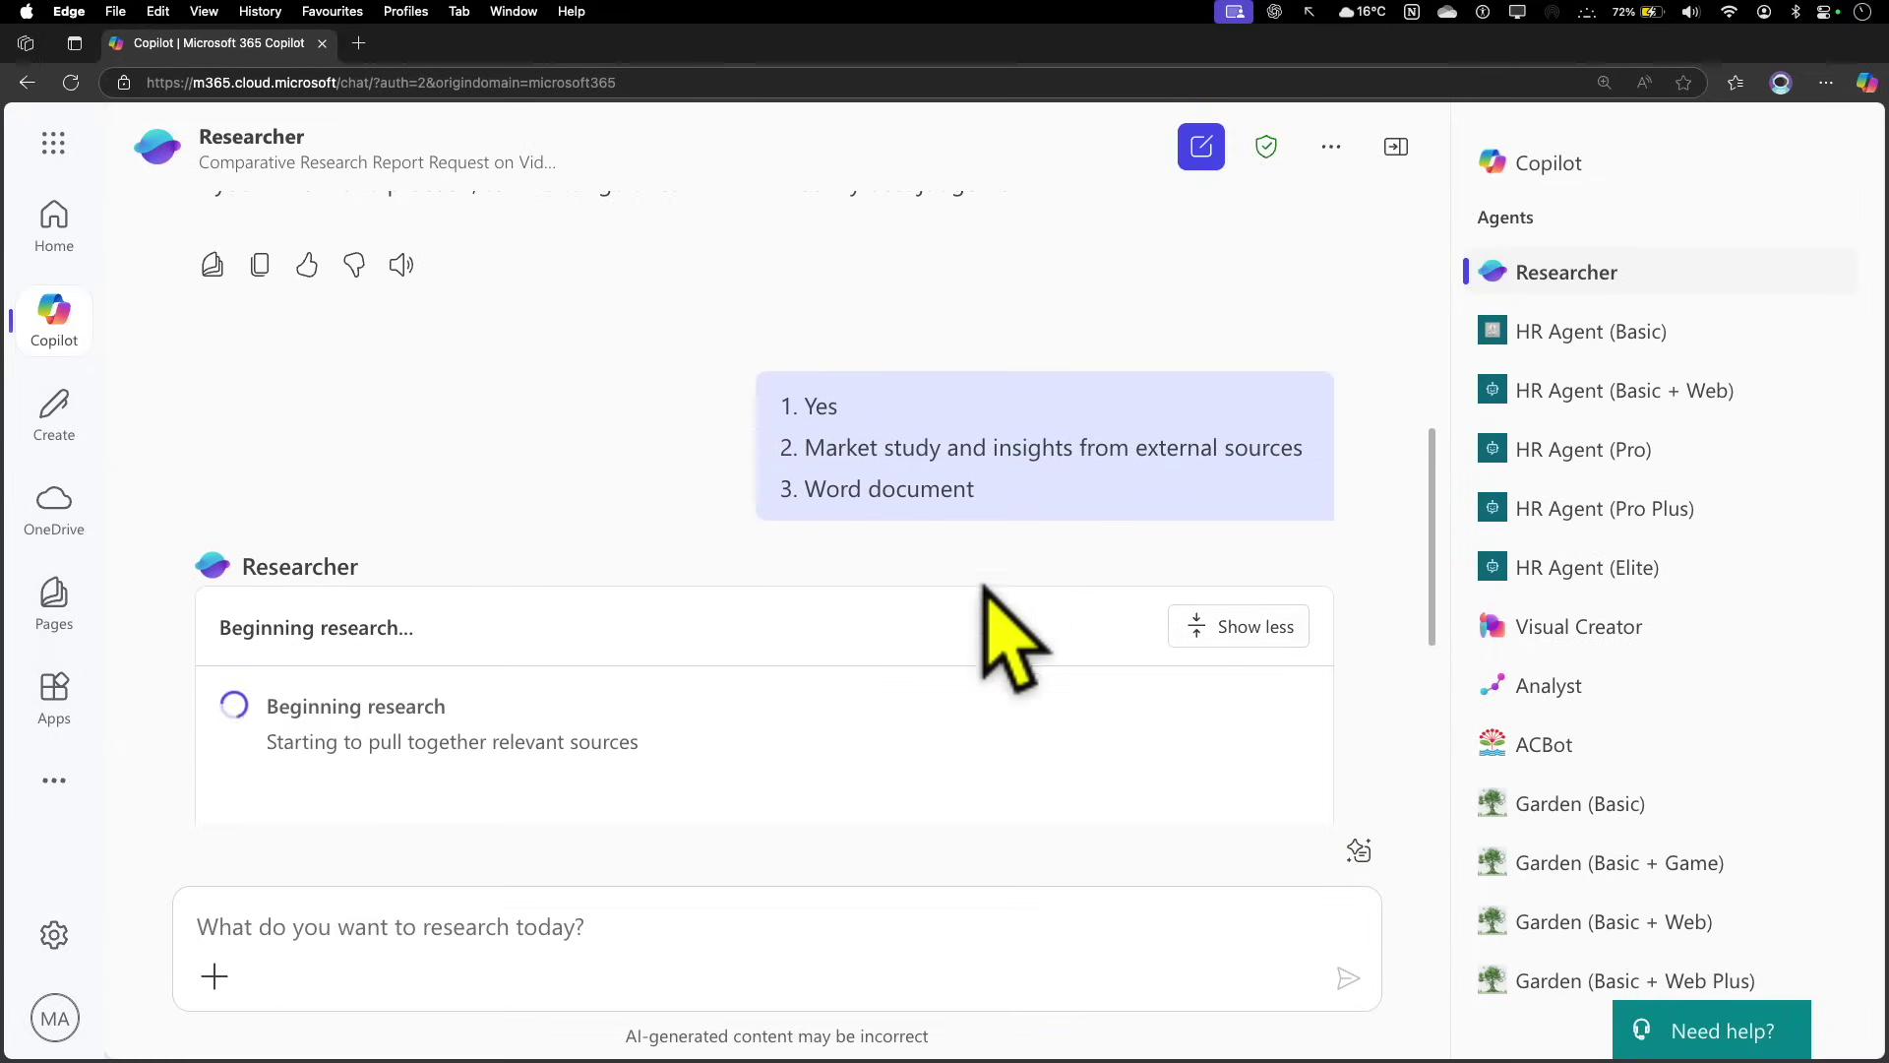
scroll(984, 588, down, 3)
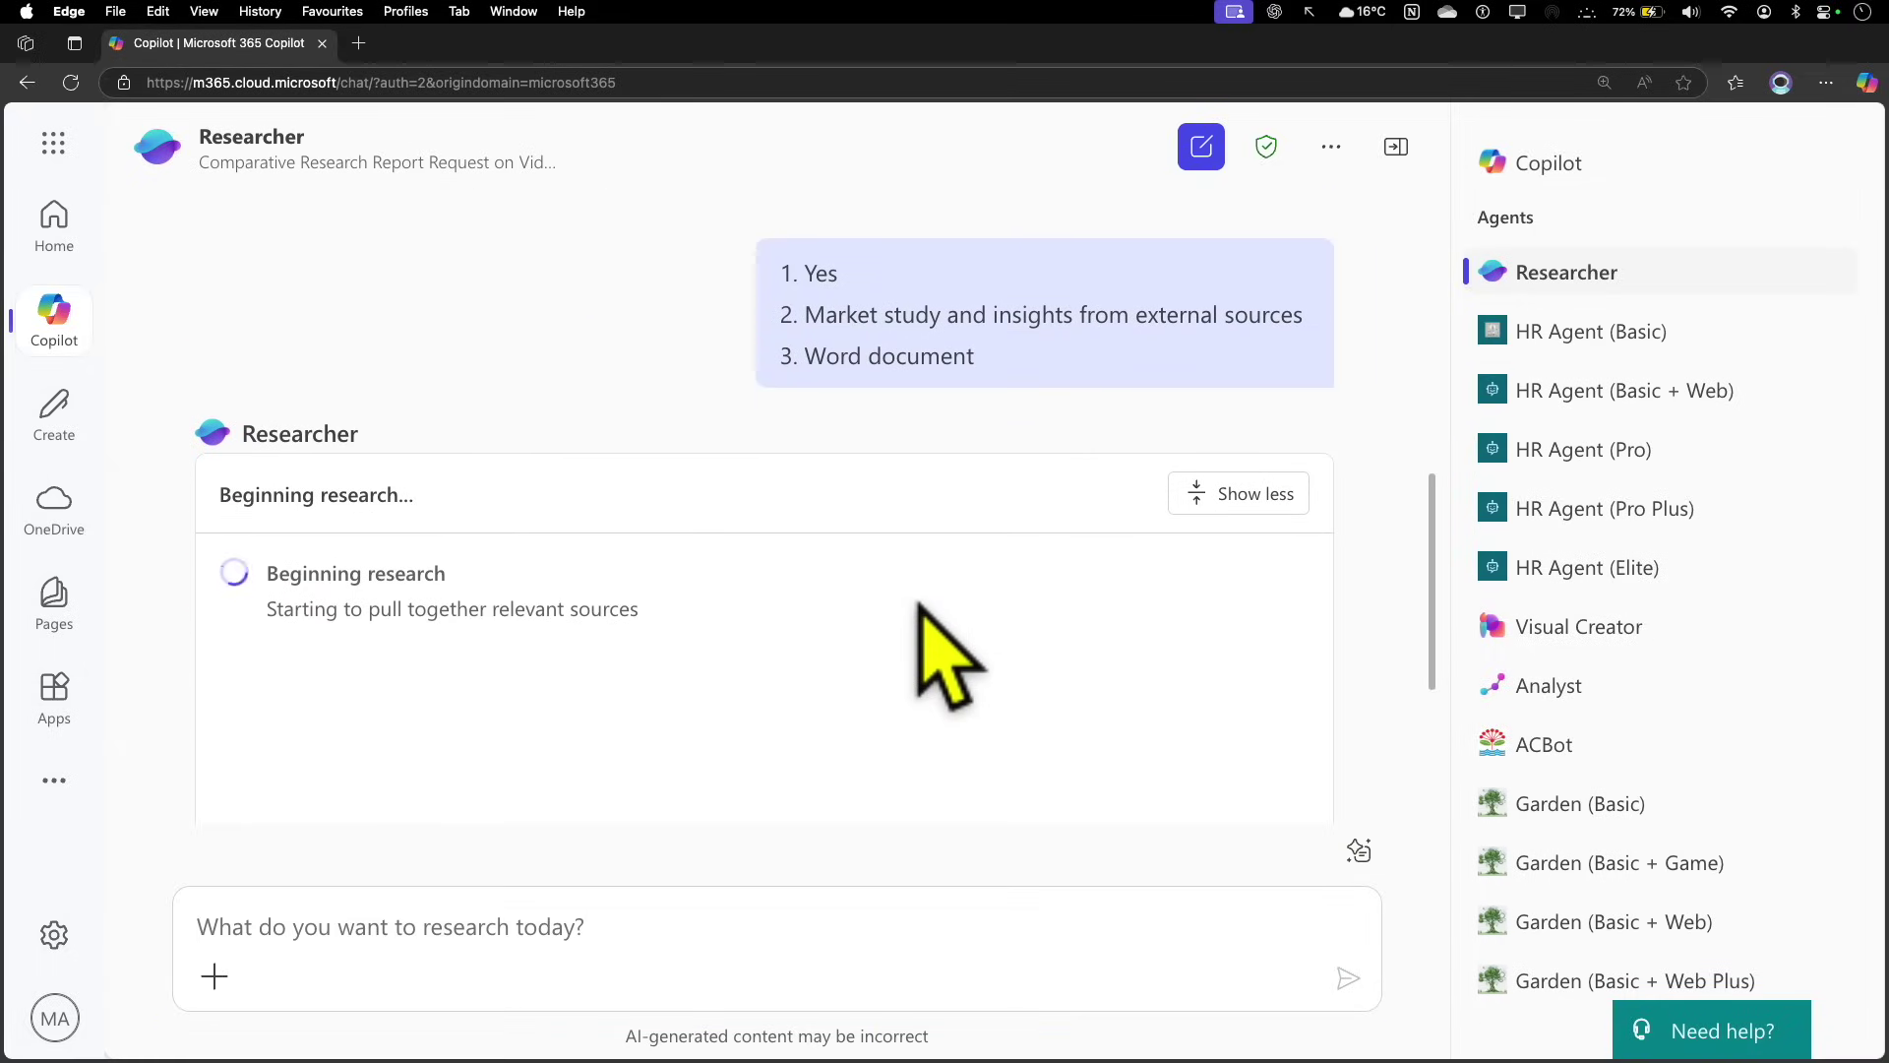
scroll(935, 610, down, 2)
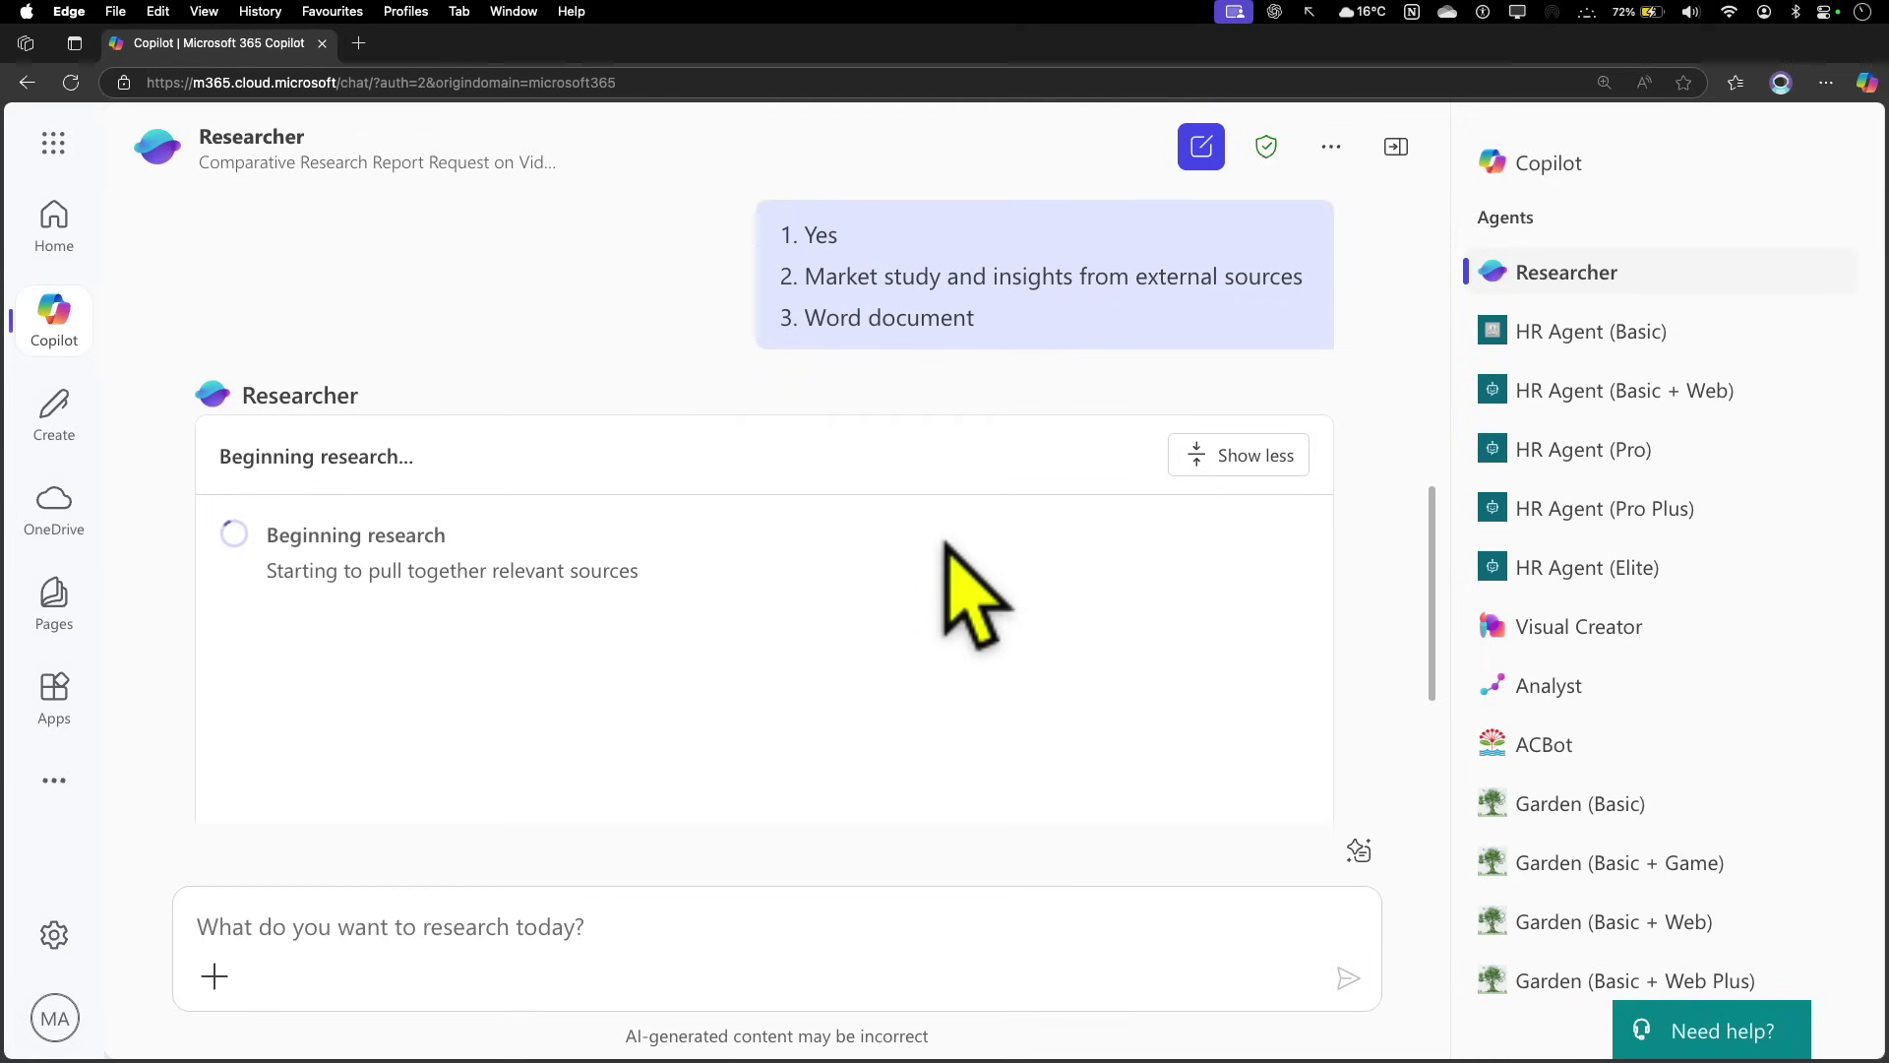
scroll(559, 448, down, 1)
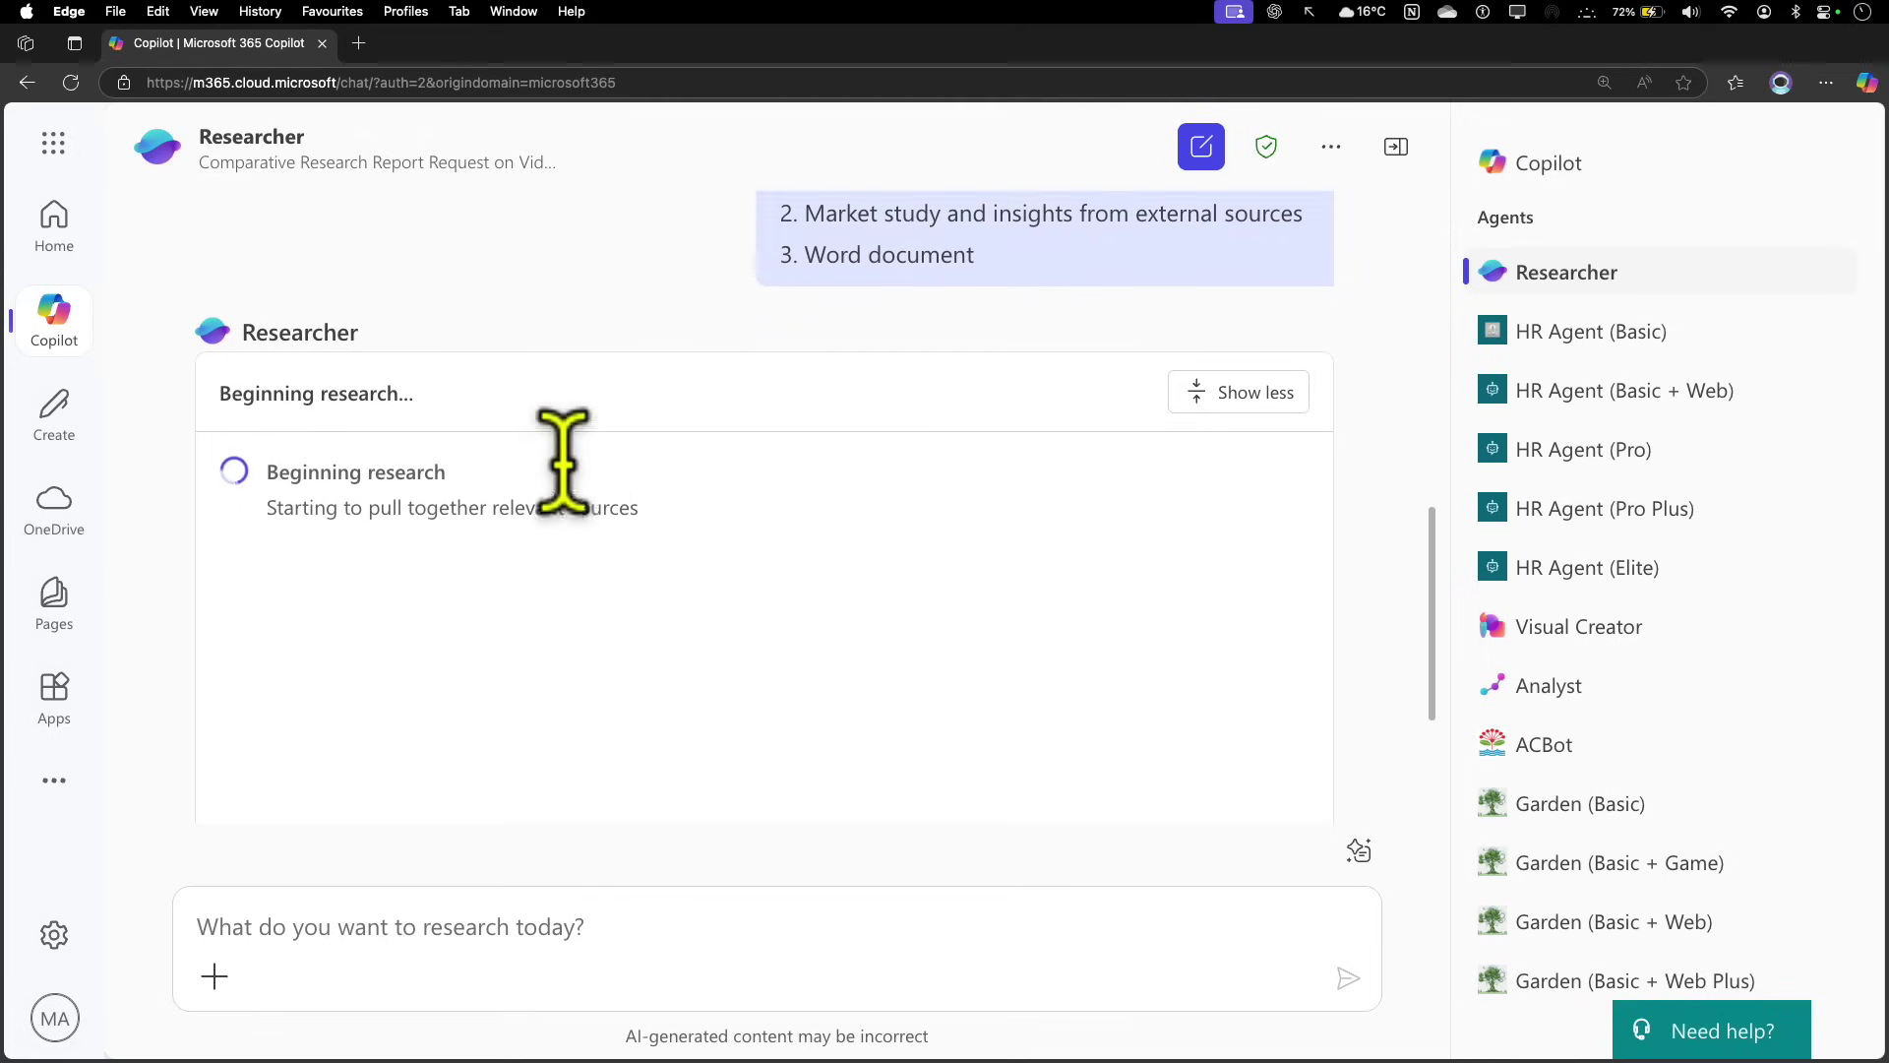
scroll(559, 451, down, 1)
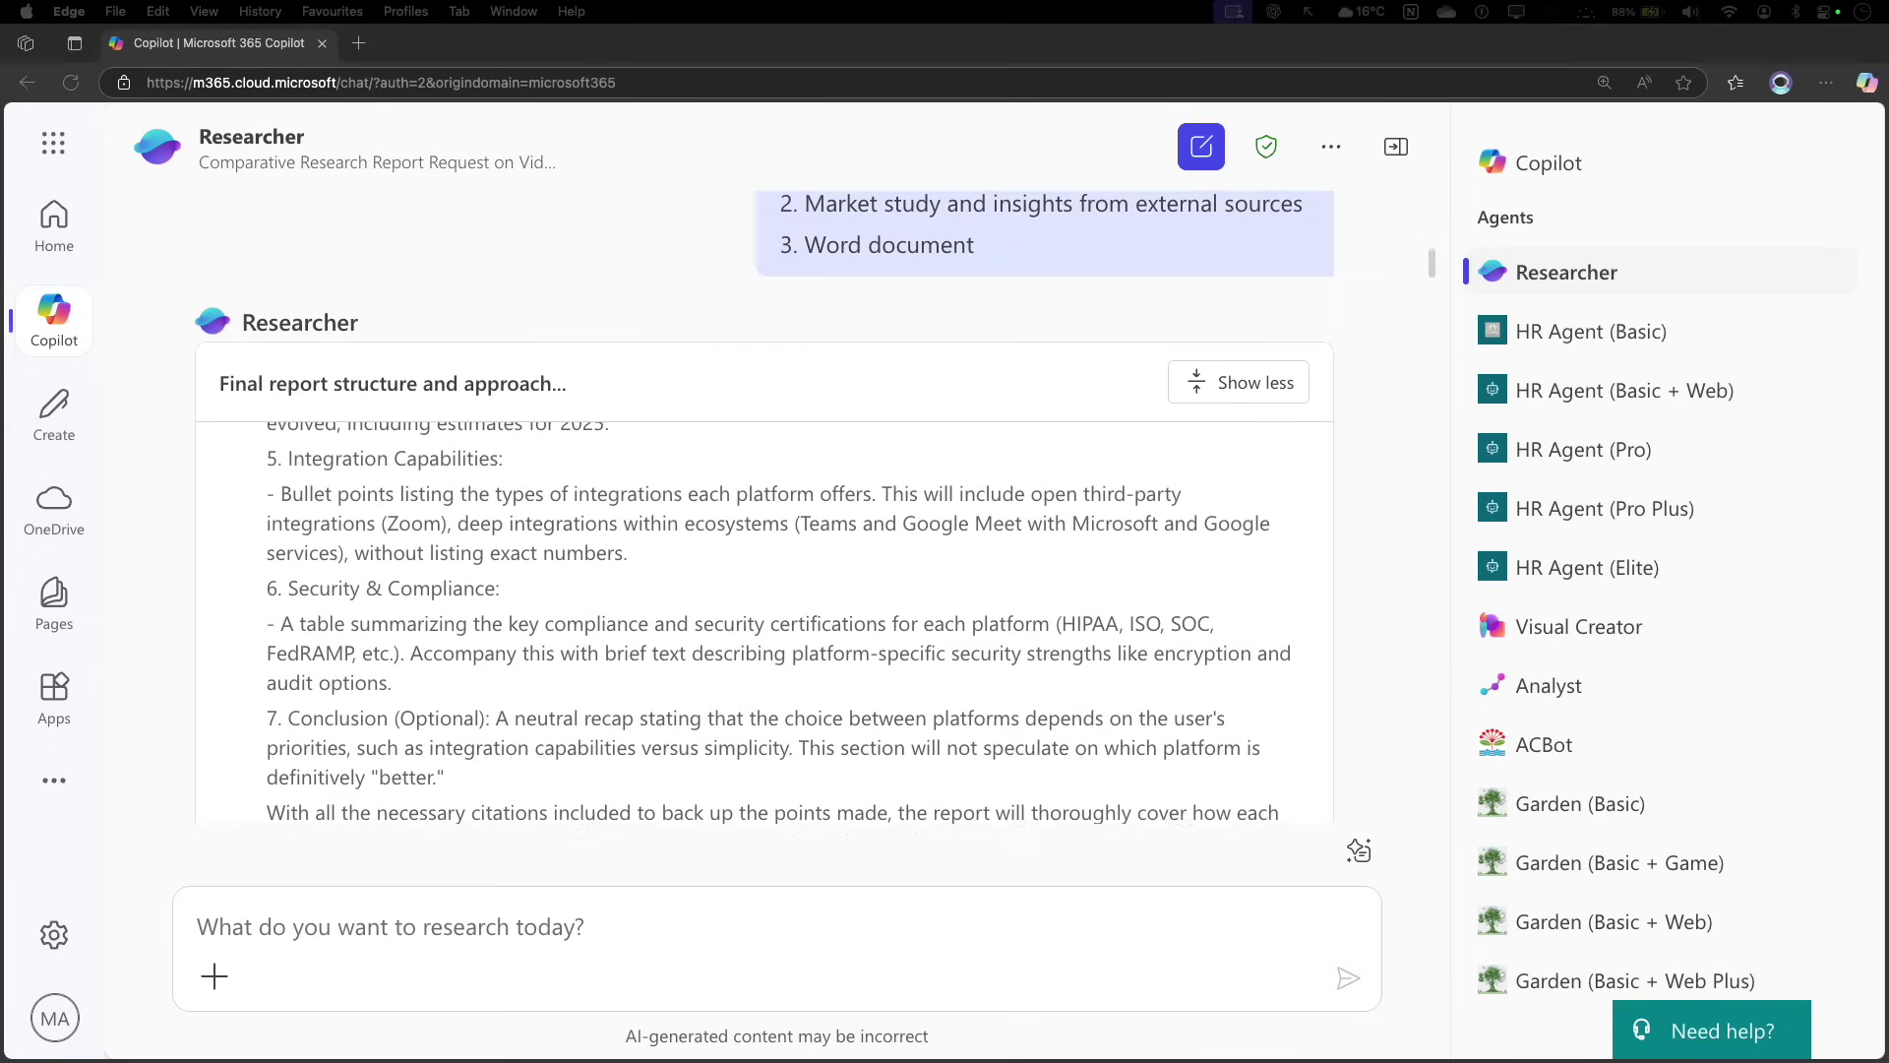
drag(1329, 306, 1329, 431)
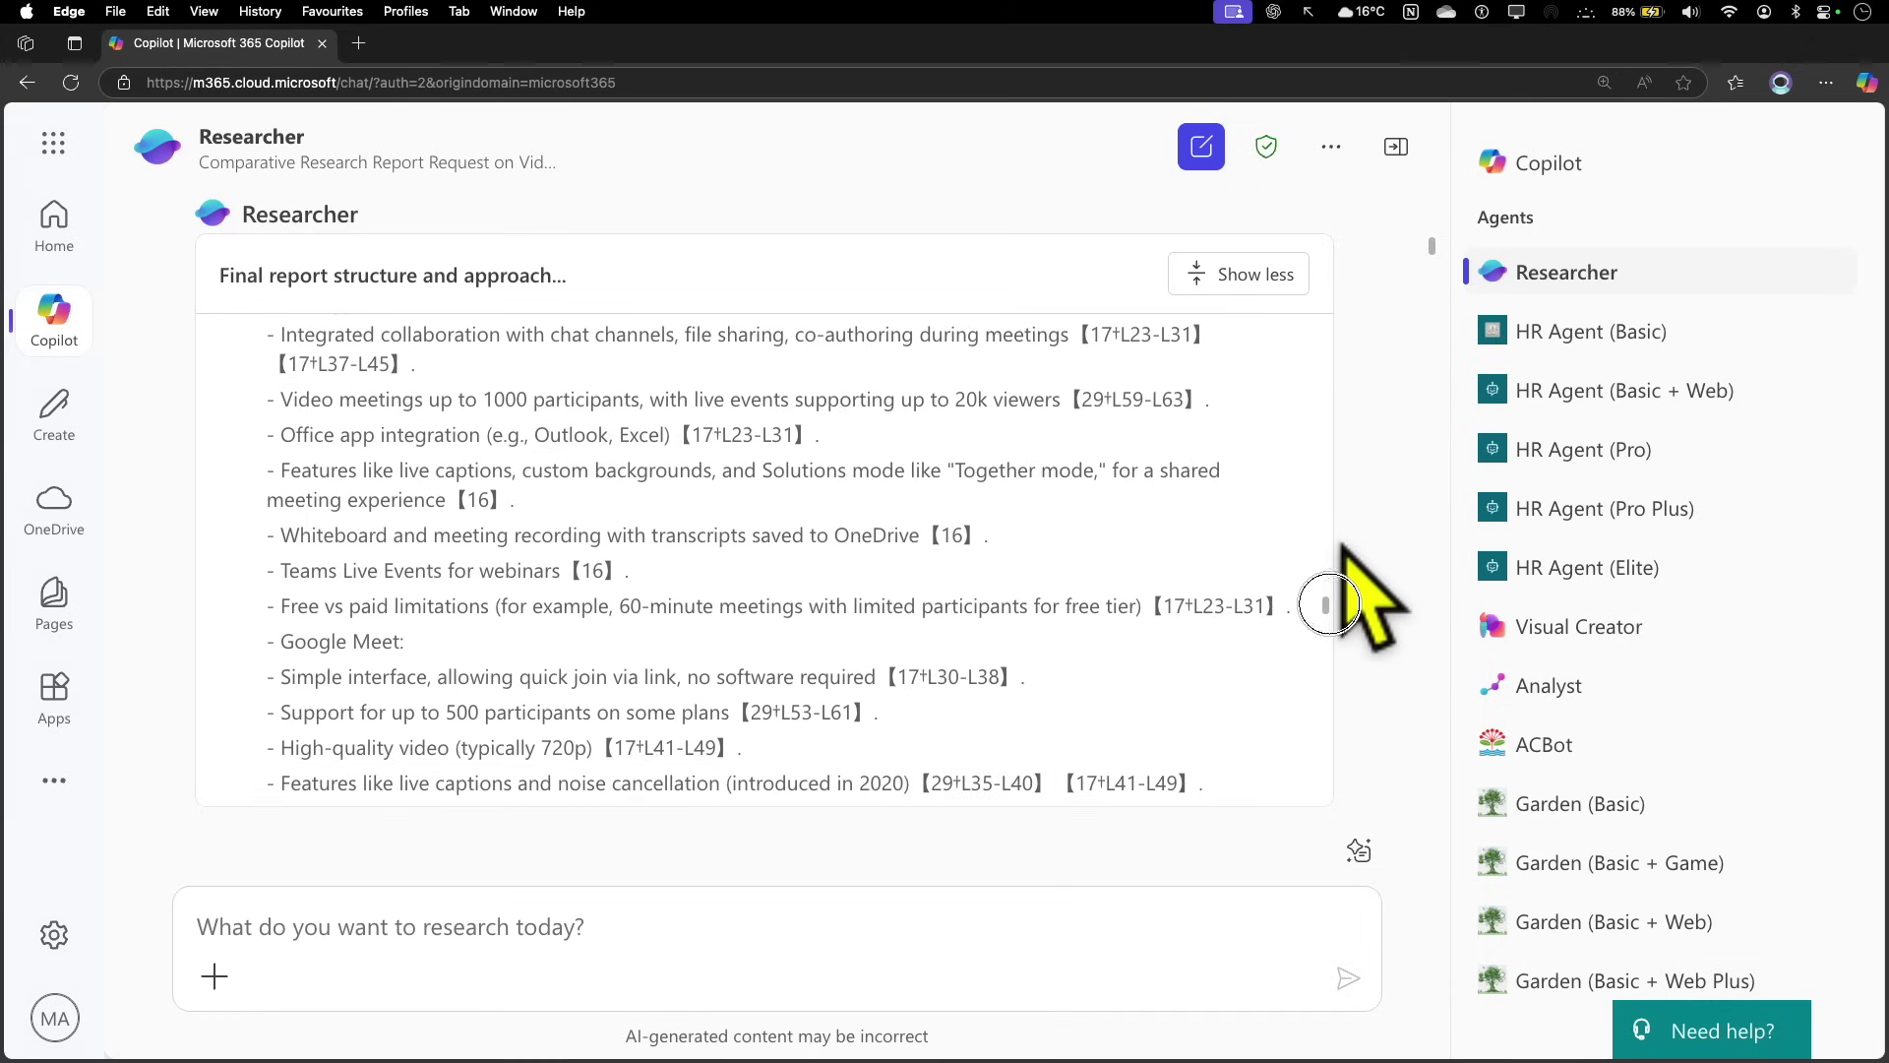
scroll(1329, 612, down, 10)
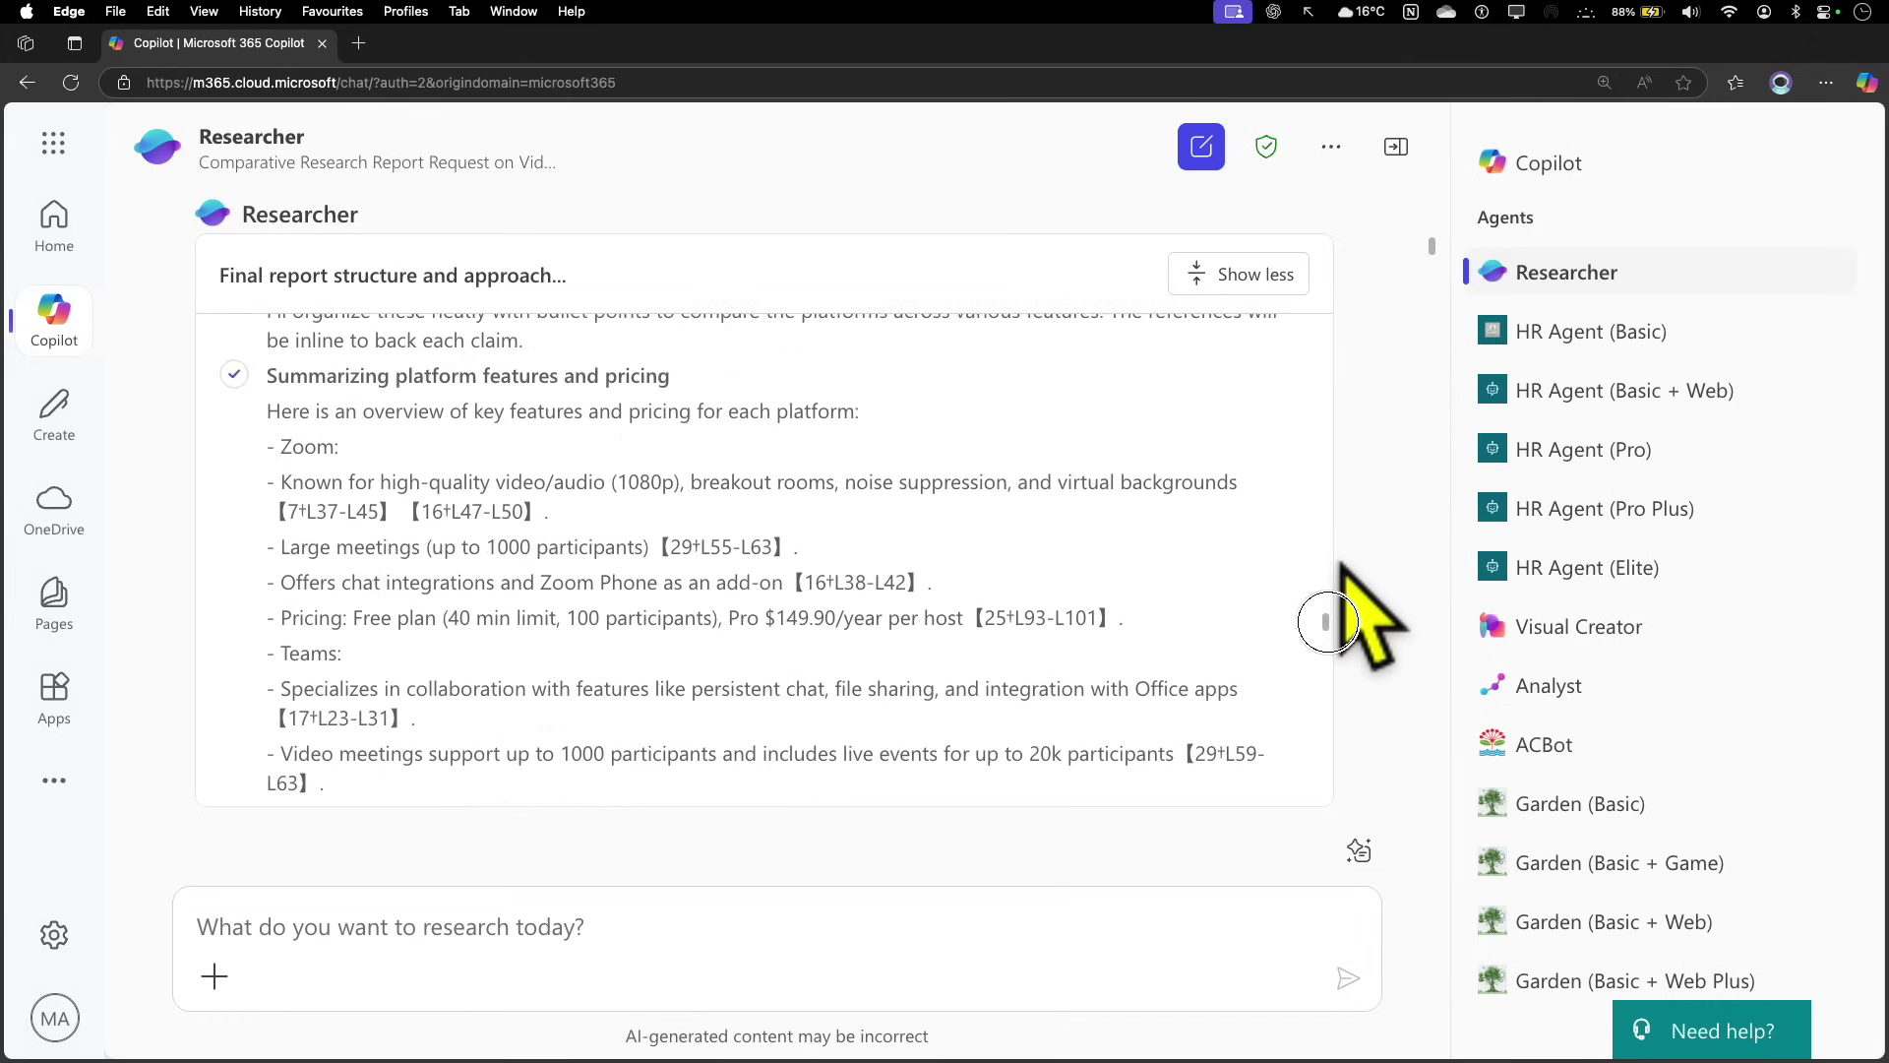
drag(1324, 639, 1322, 768)
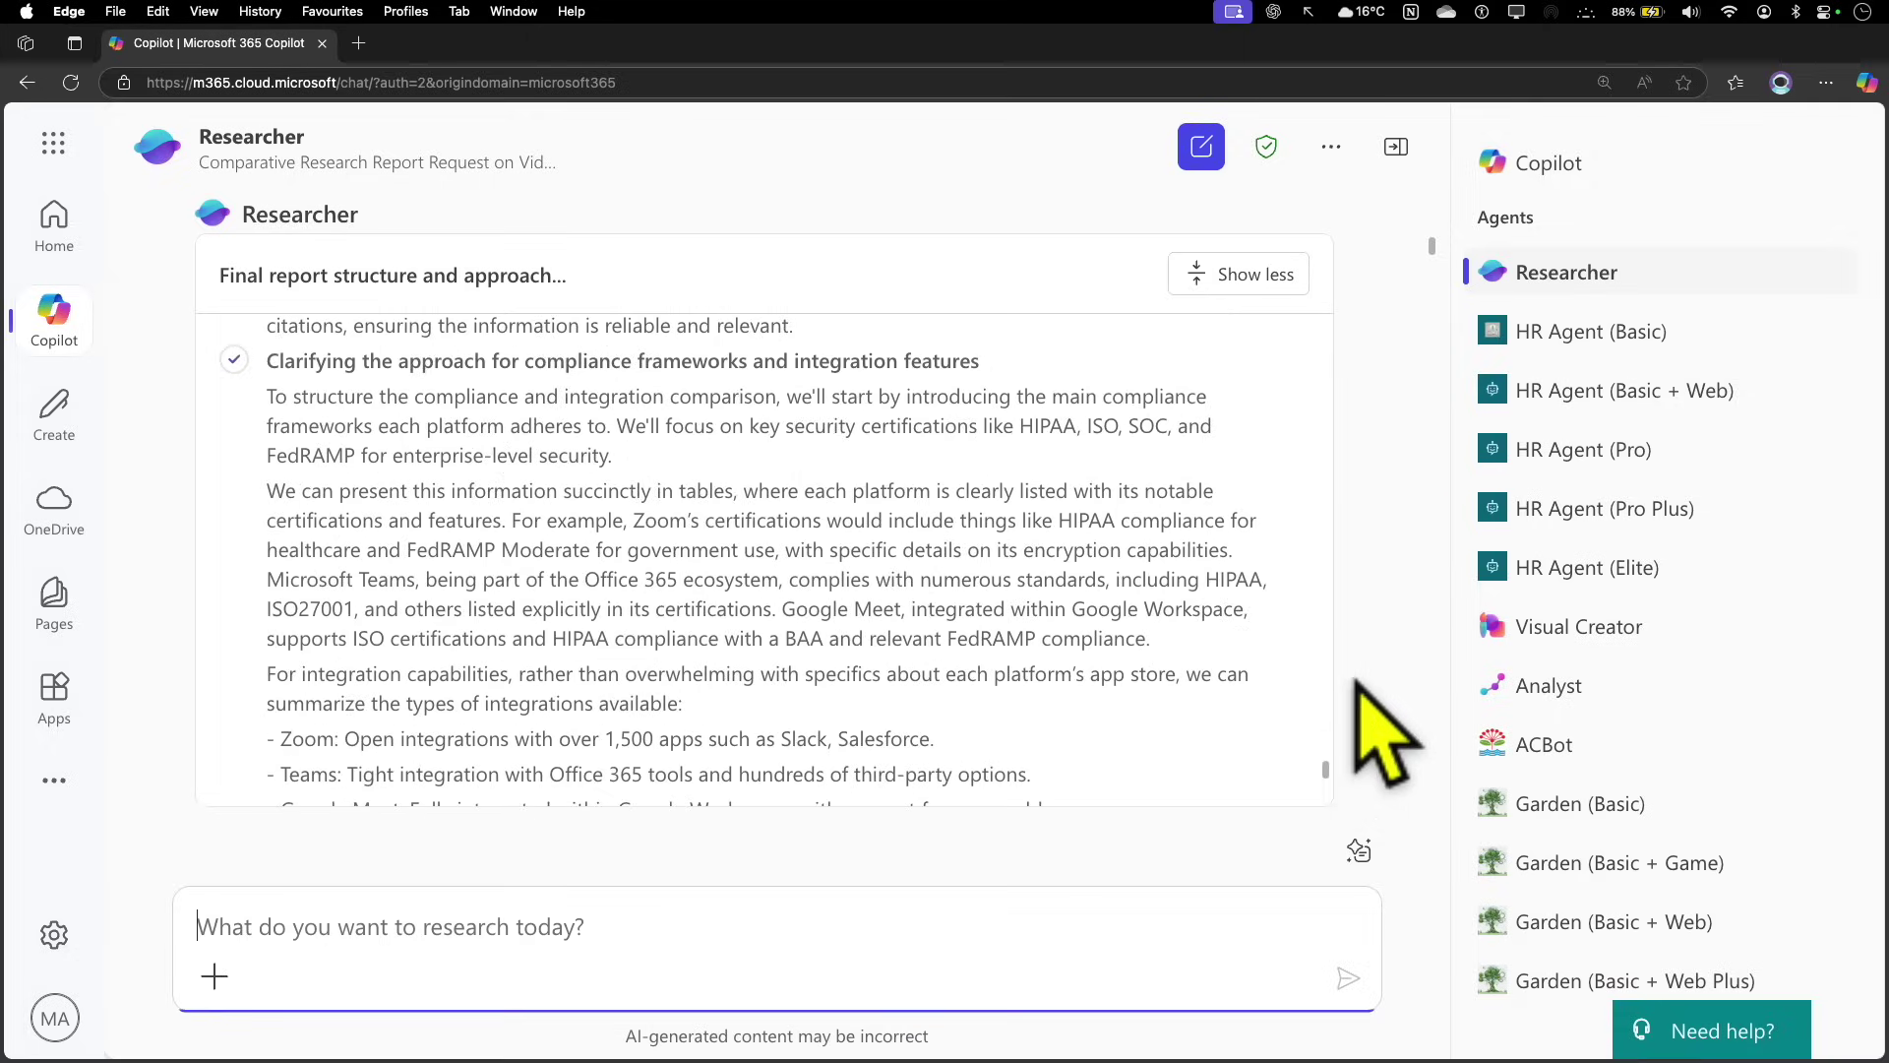
scroll(1371, 696, down, 5)
Highlight the 'features' wording in the original report request
scroll(1284, 610, up, 10)
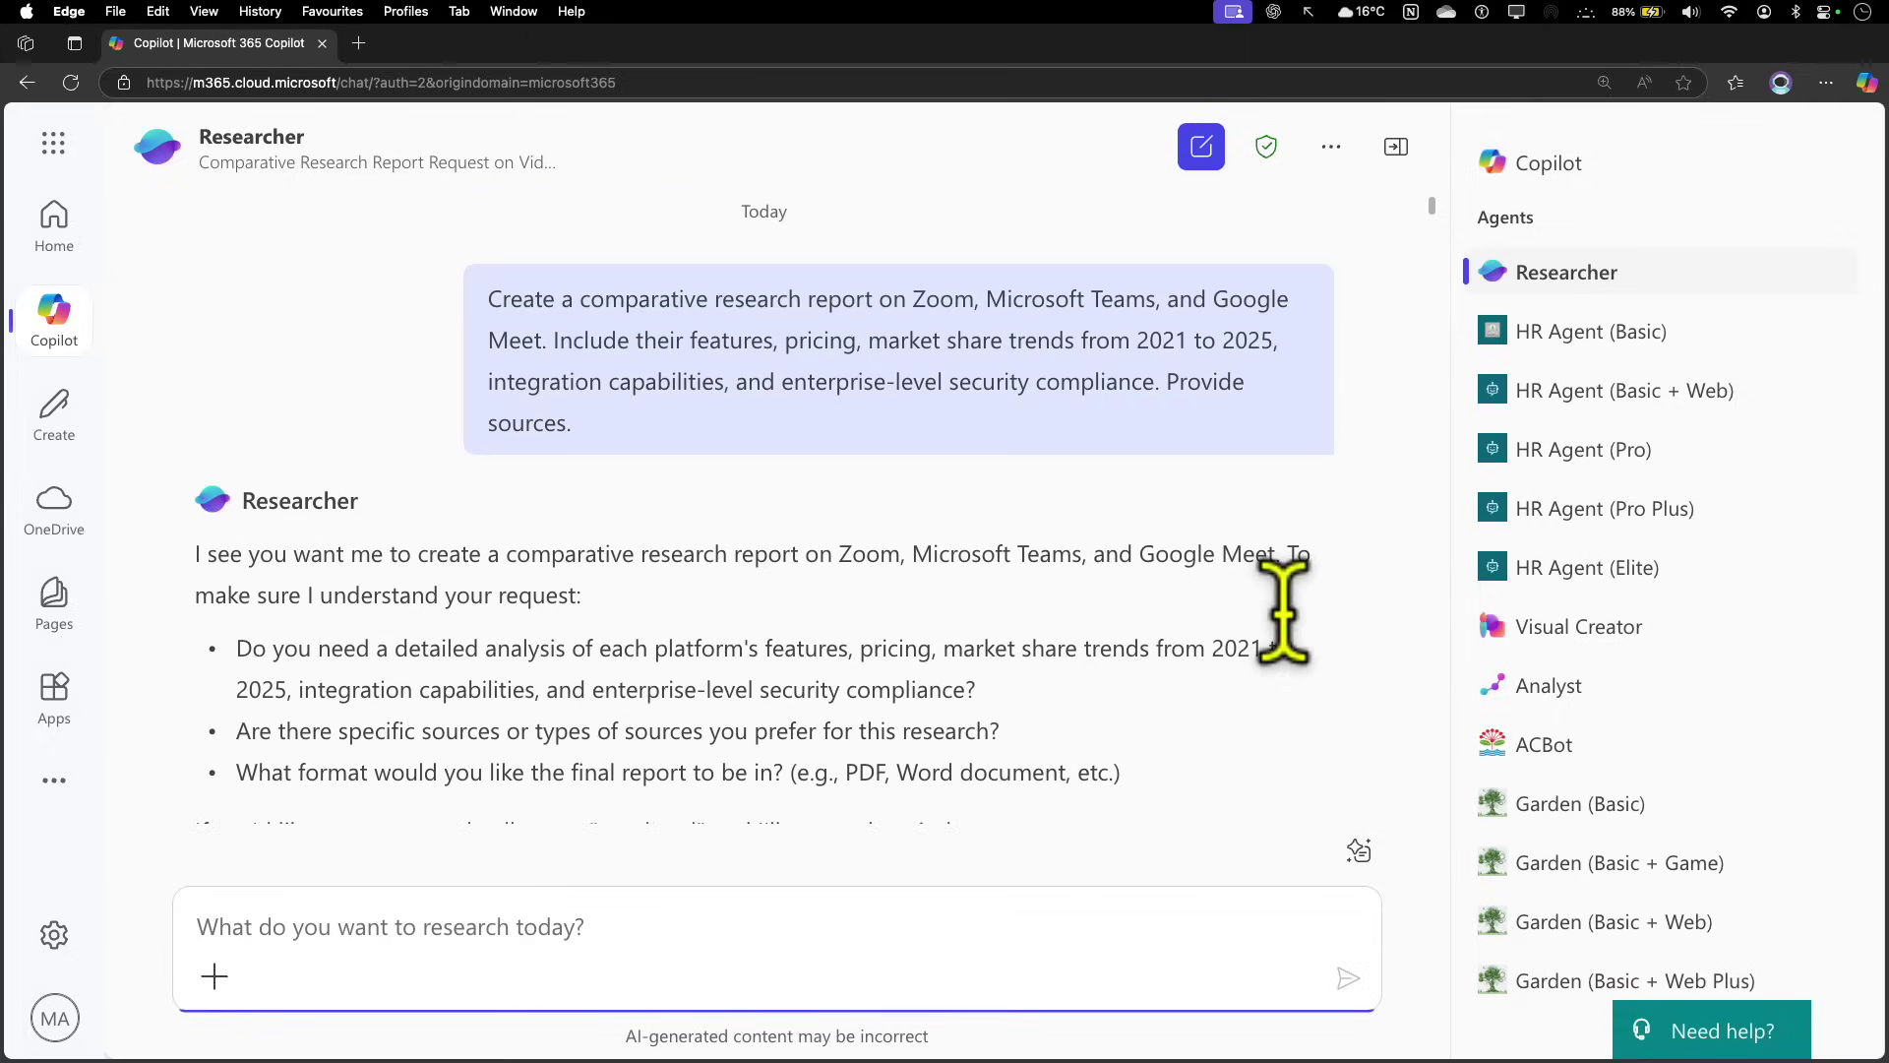
drag(504, 301, 937, 297)
click(1195, 255)
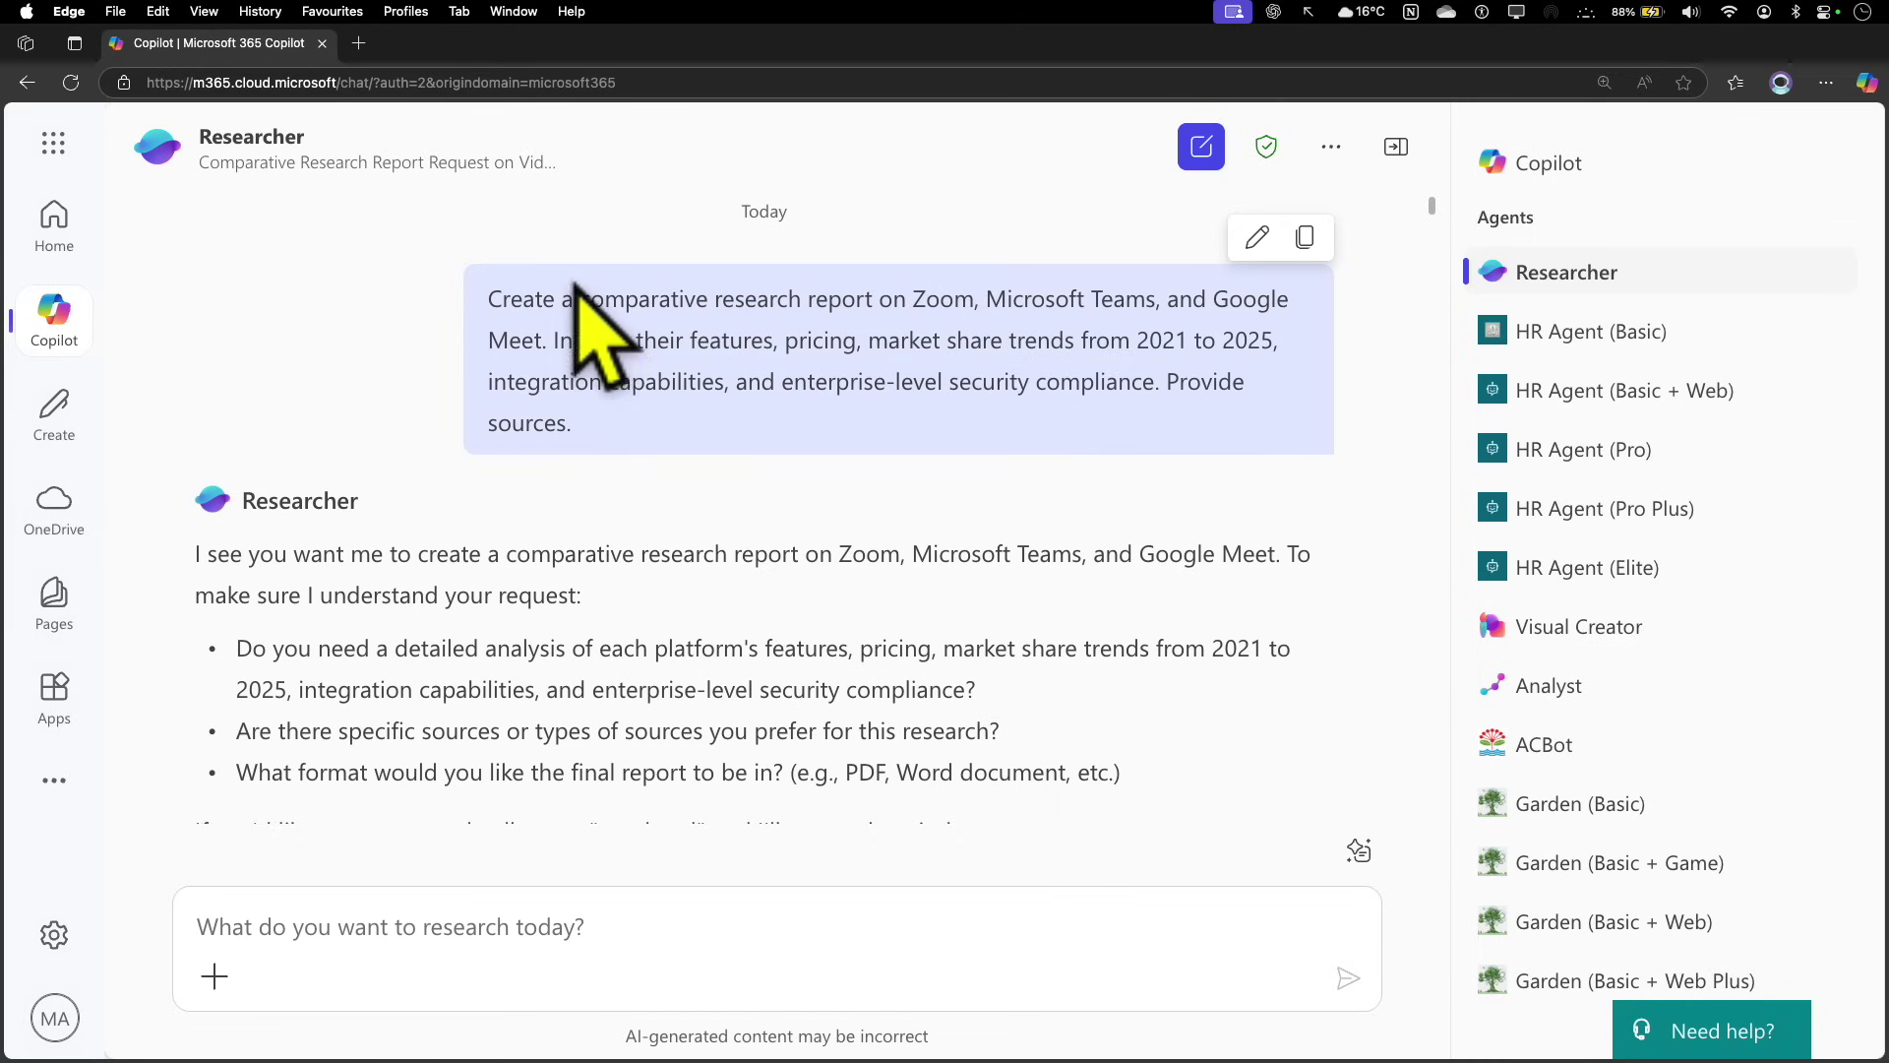
drag(723, 340, 751, 340)
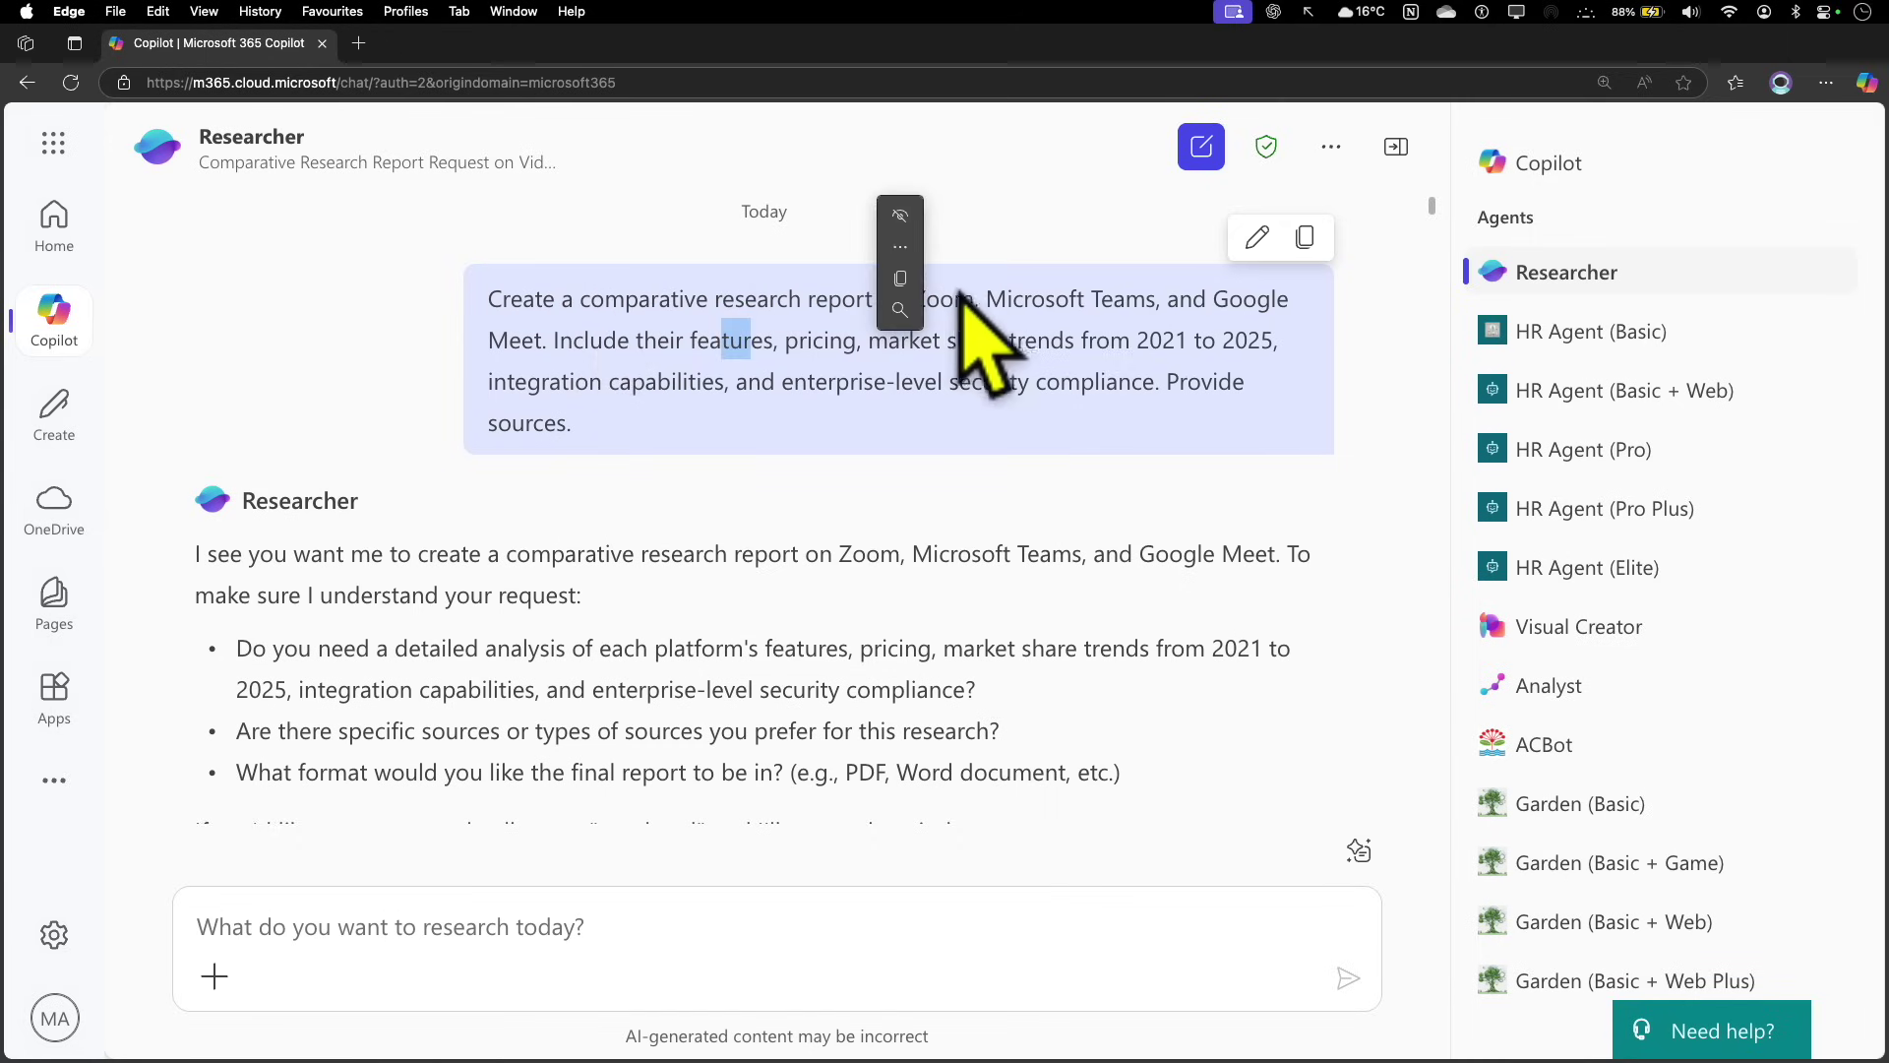
click(1041, 350)
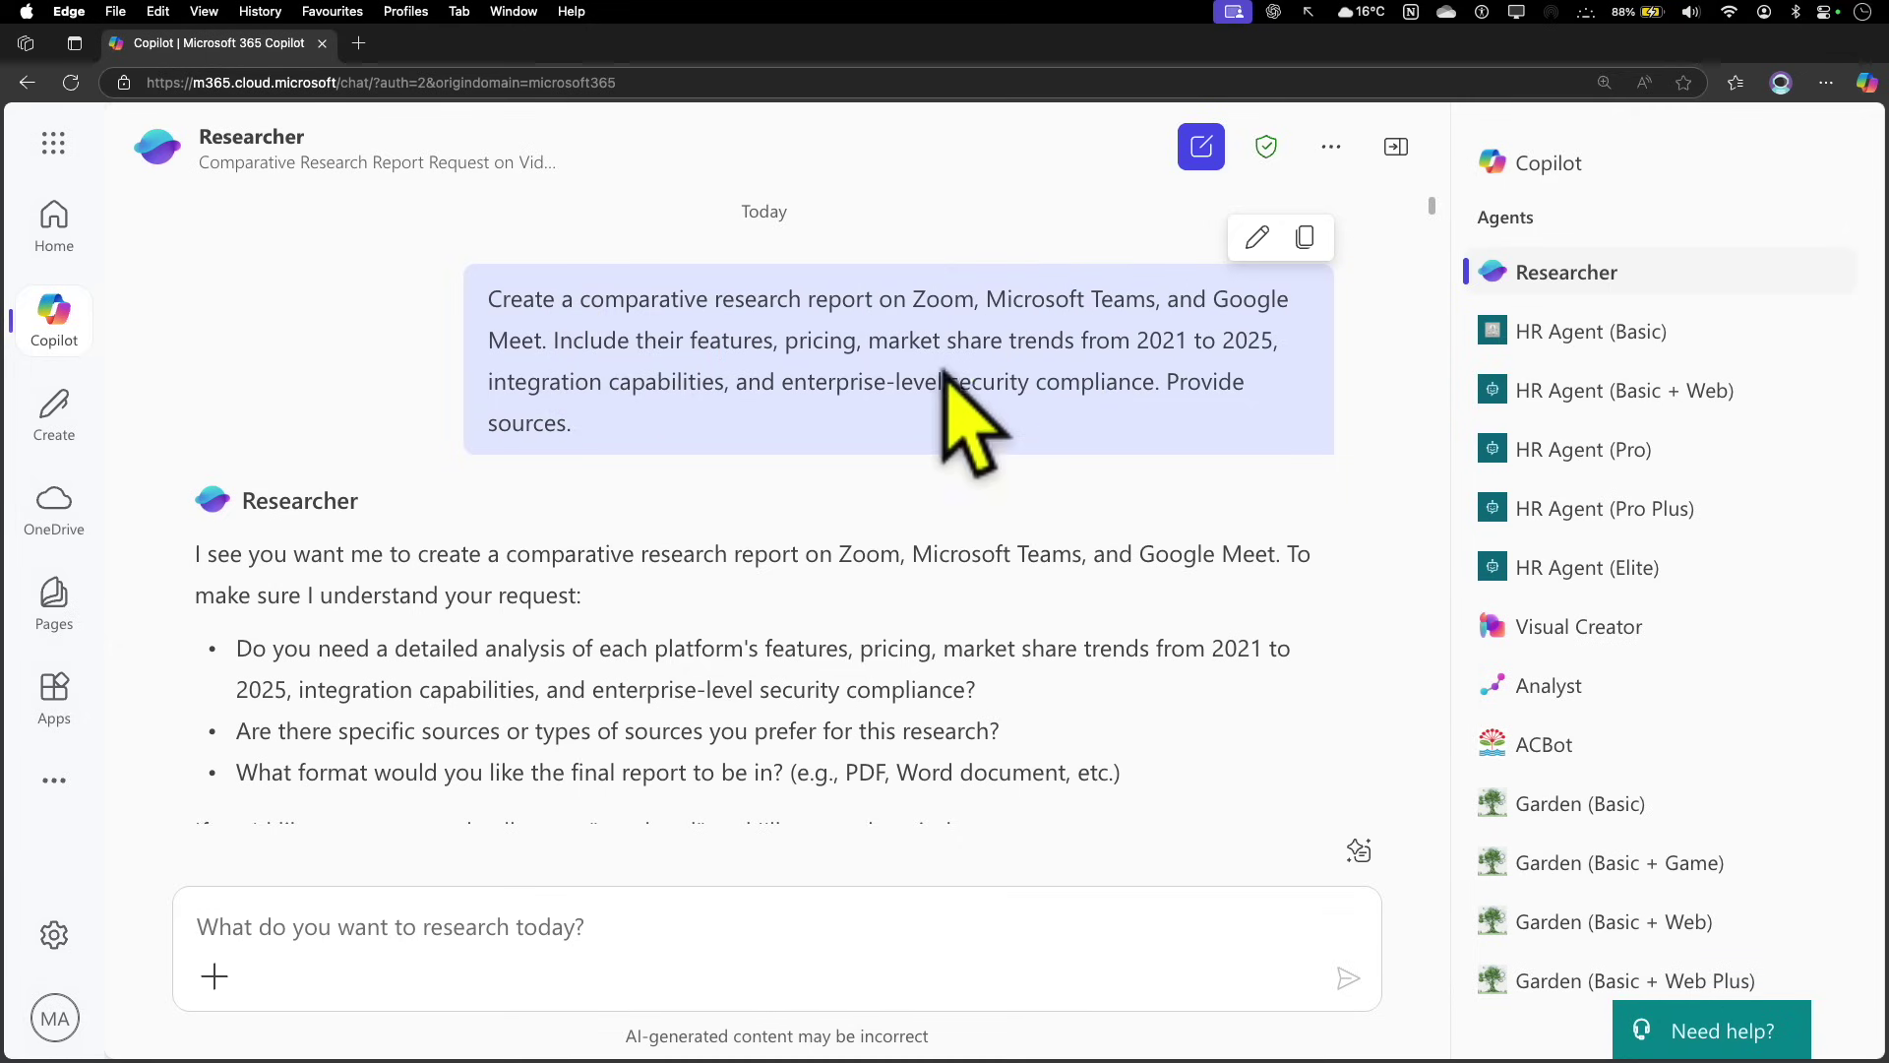
Scroll down to the report's feature ratings table and its Google Meet citation
scroll(908, 477, down, 15)
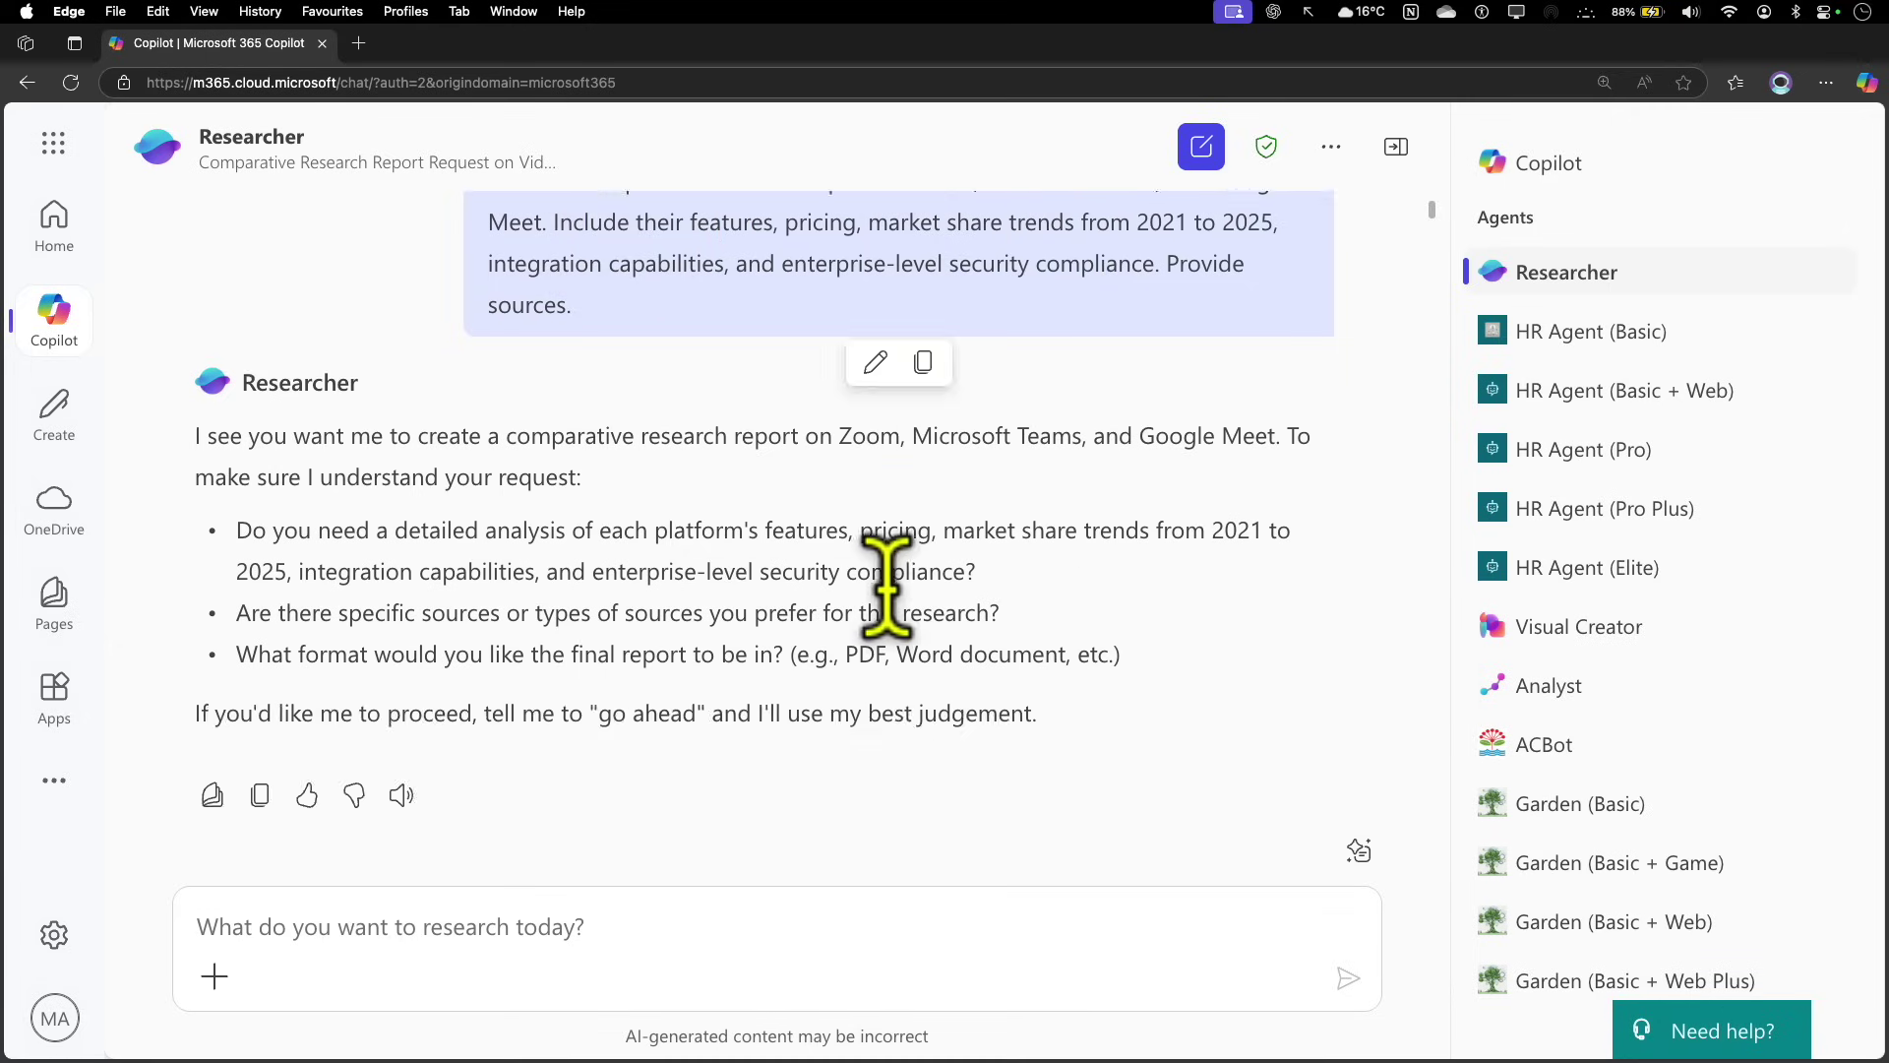
scroll(1294, 537, down, 5)
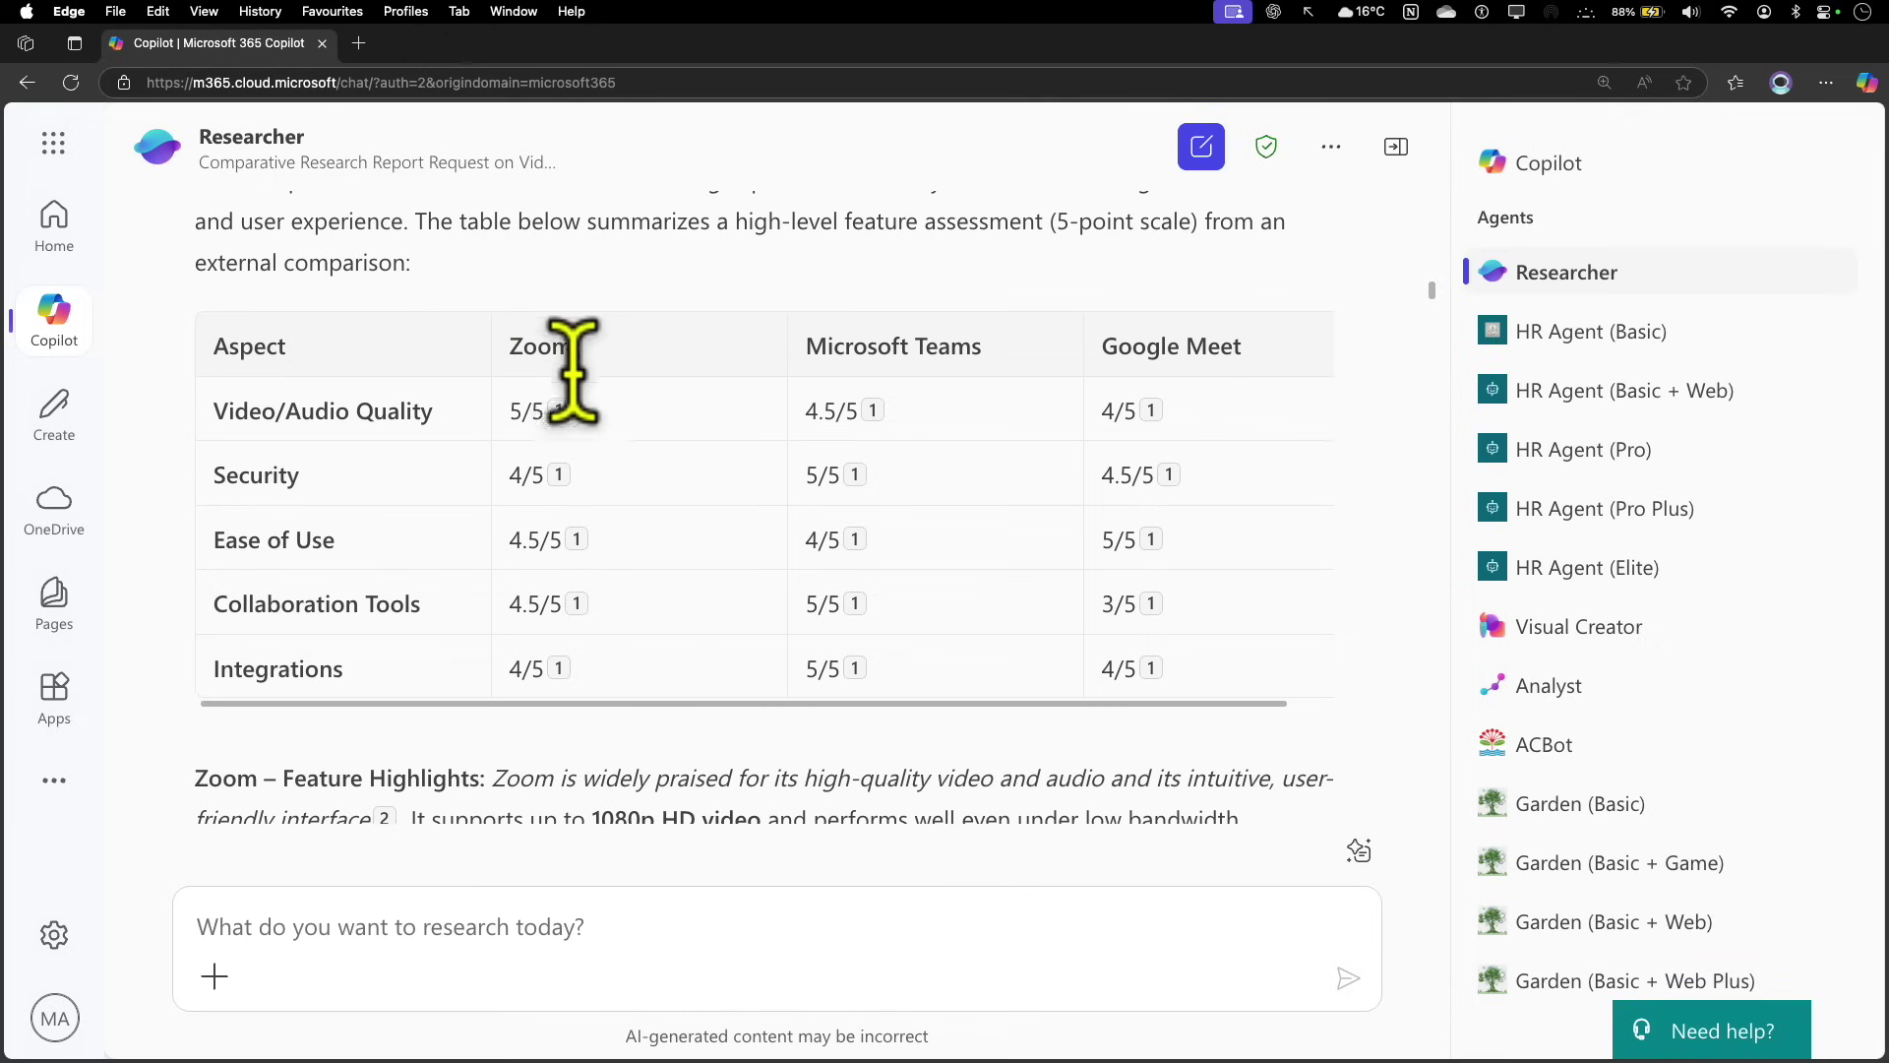
mouse_move(558, 410)
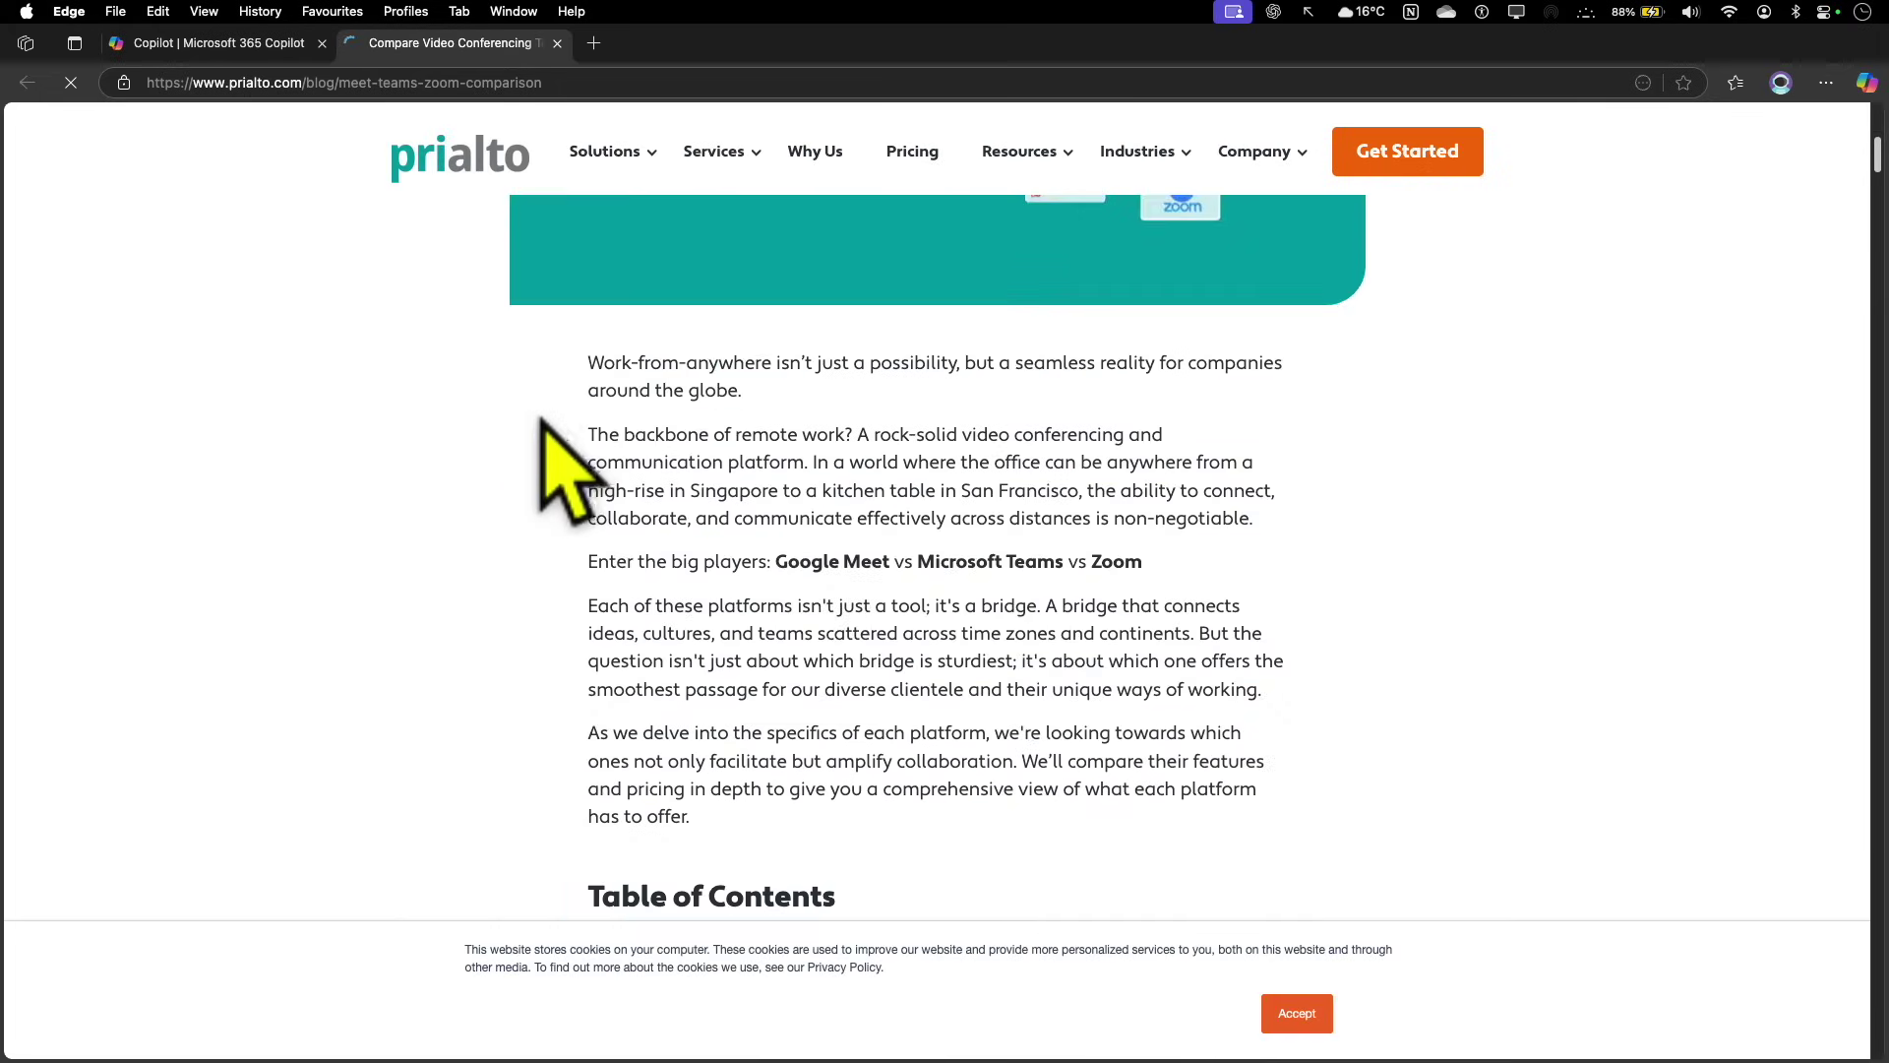
Scroll the prialto.com article to its comparison table, then close that tab
scroll(544, 421, down, 15)
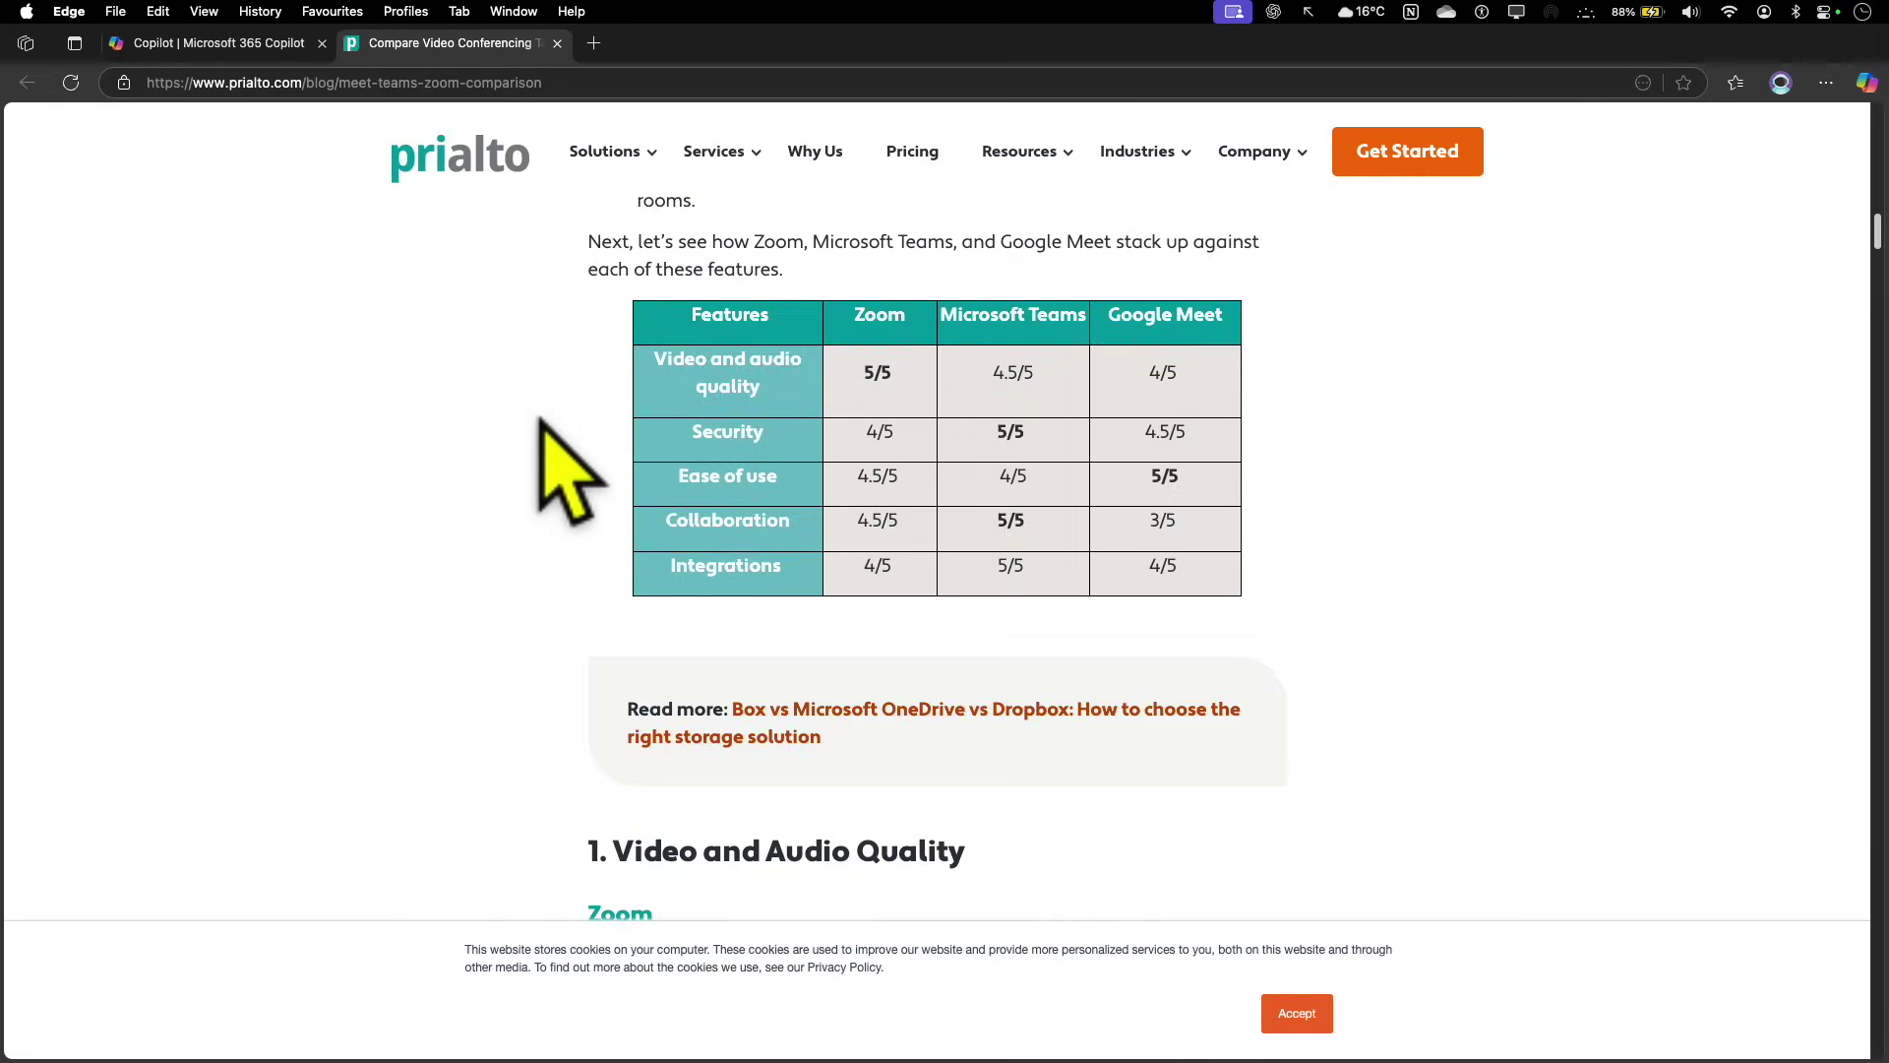
scroll(566, 469, down, 15)
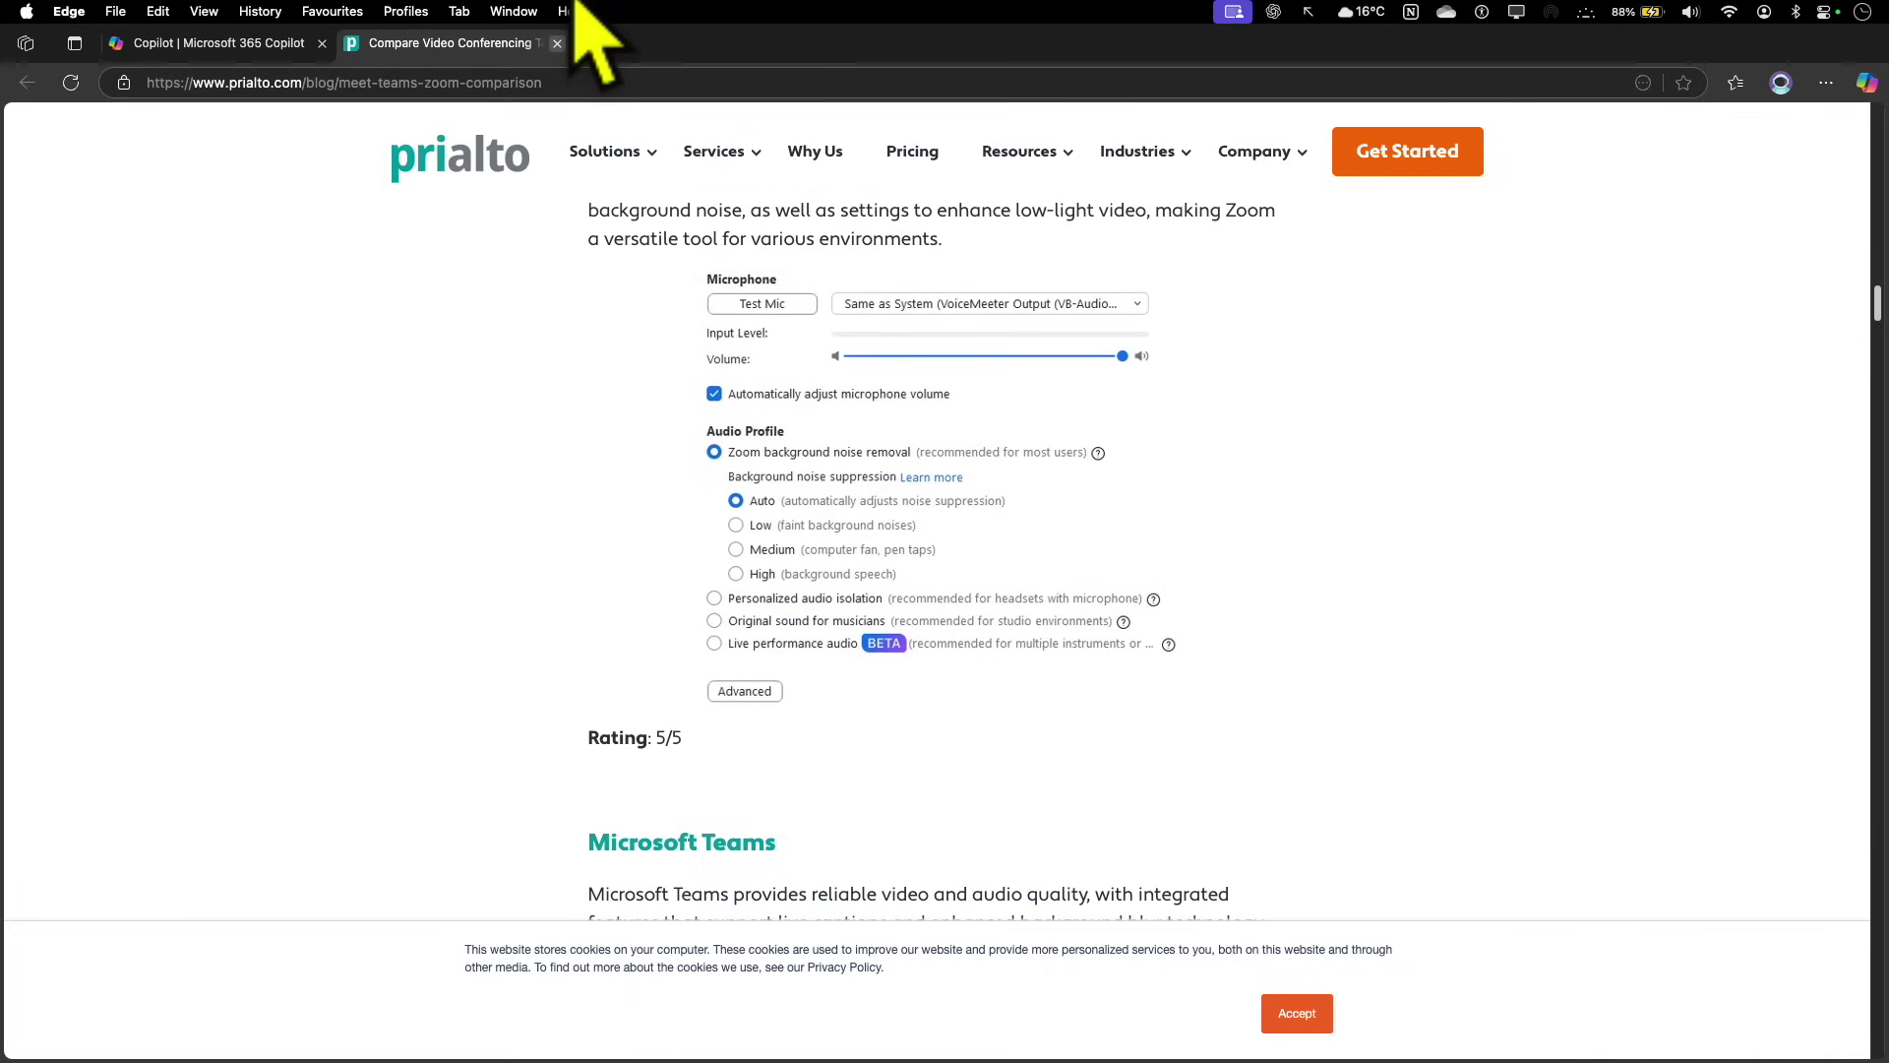
click(557, 44)
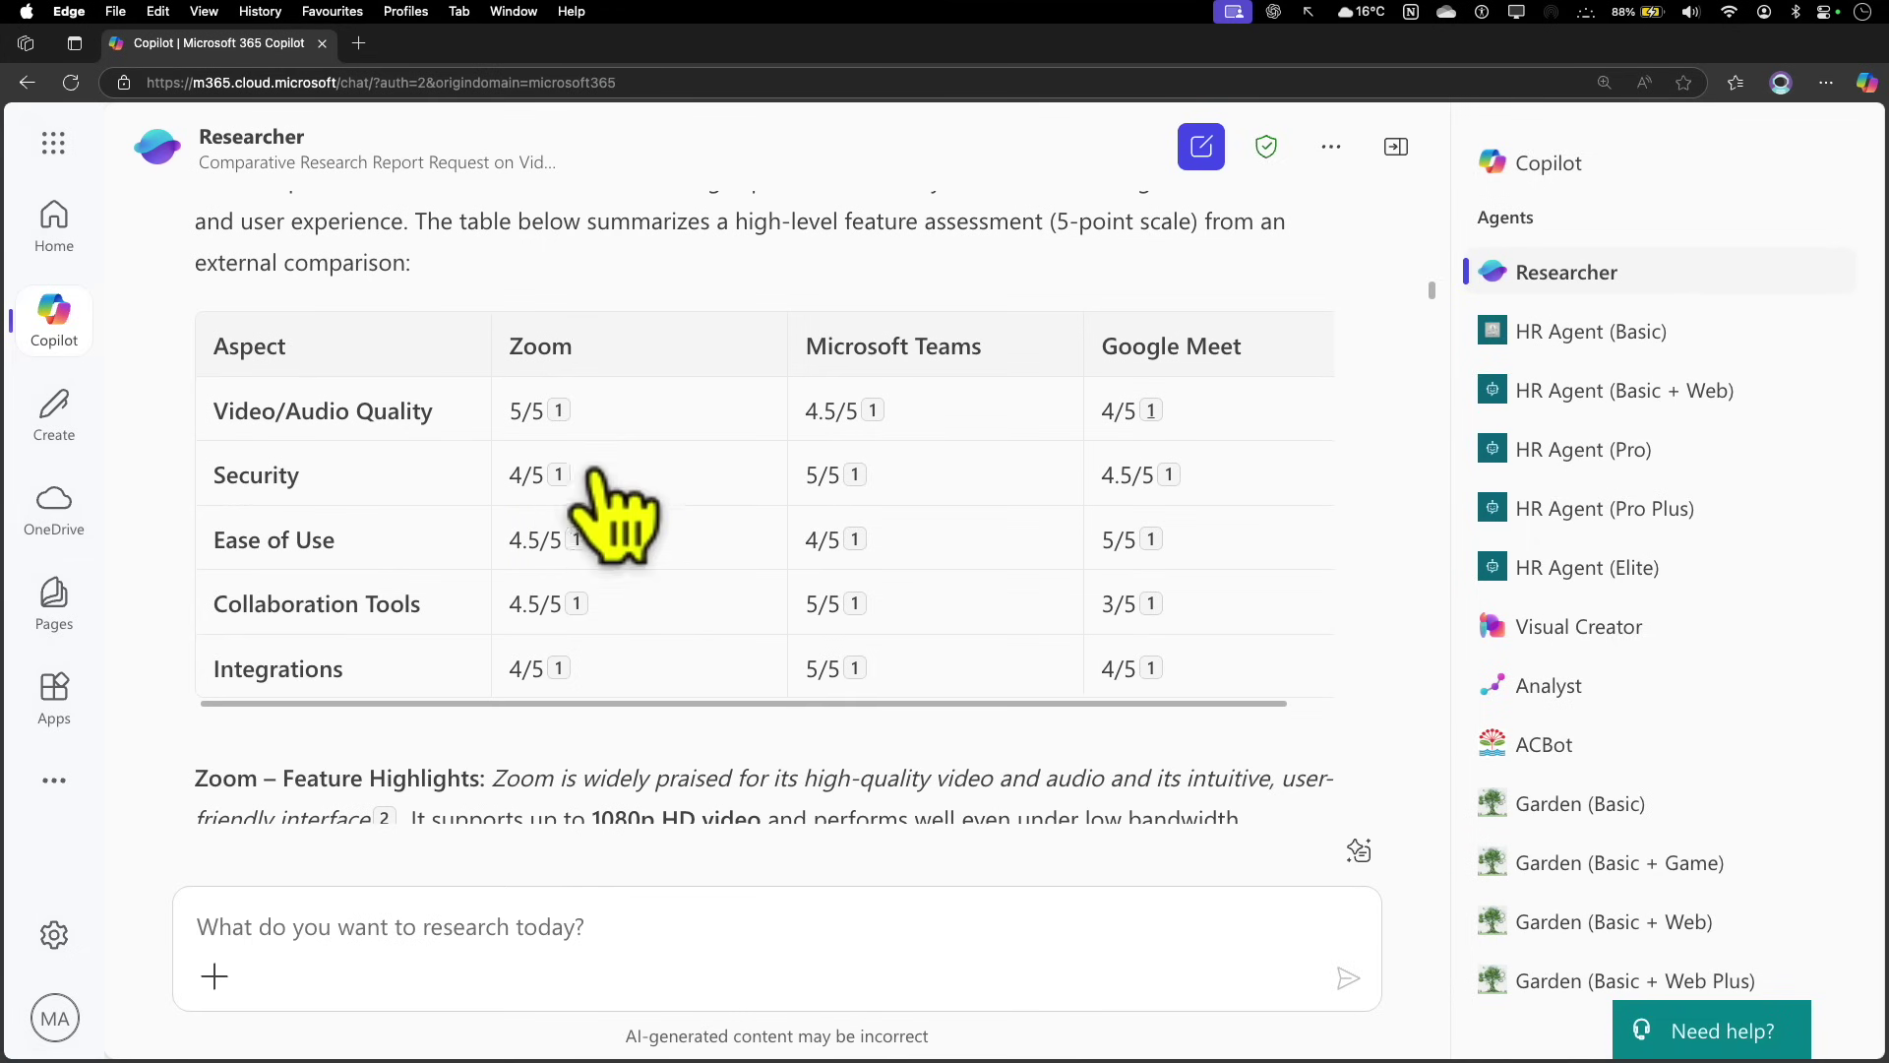
Read through the report's feature sections, highlighting the 'Zoom – Feature Highlights' heading
scroll(703, 497, down, 5)
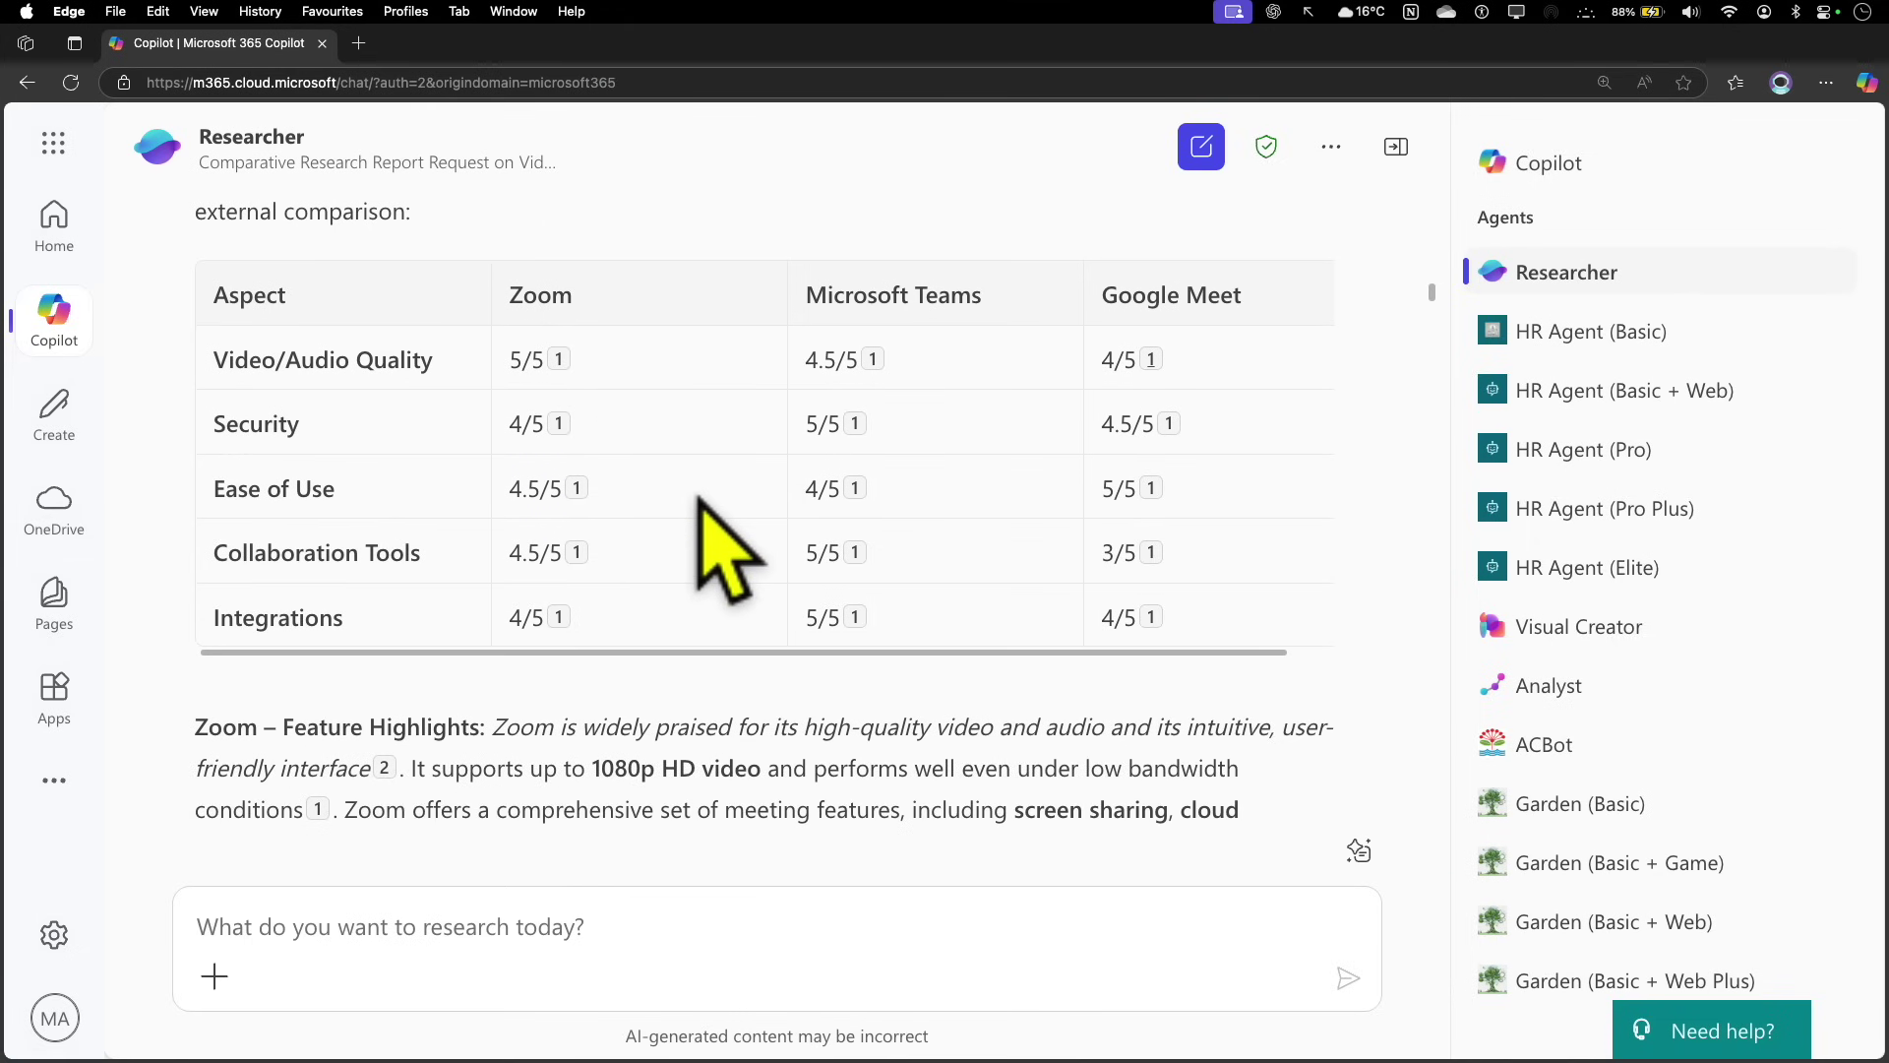
drag(196, 397, 449, 398)
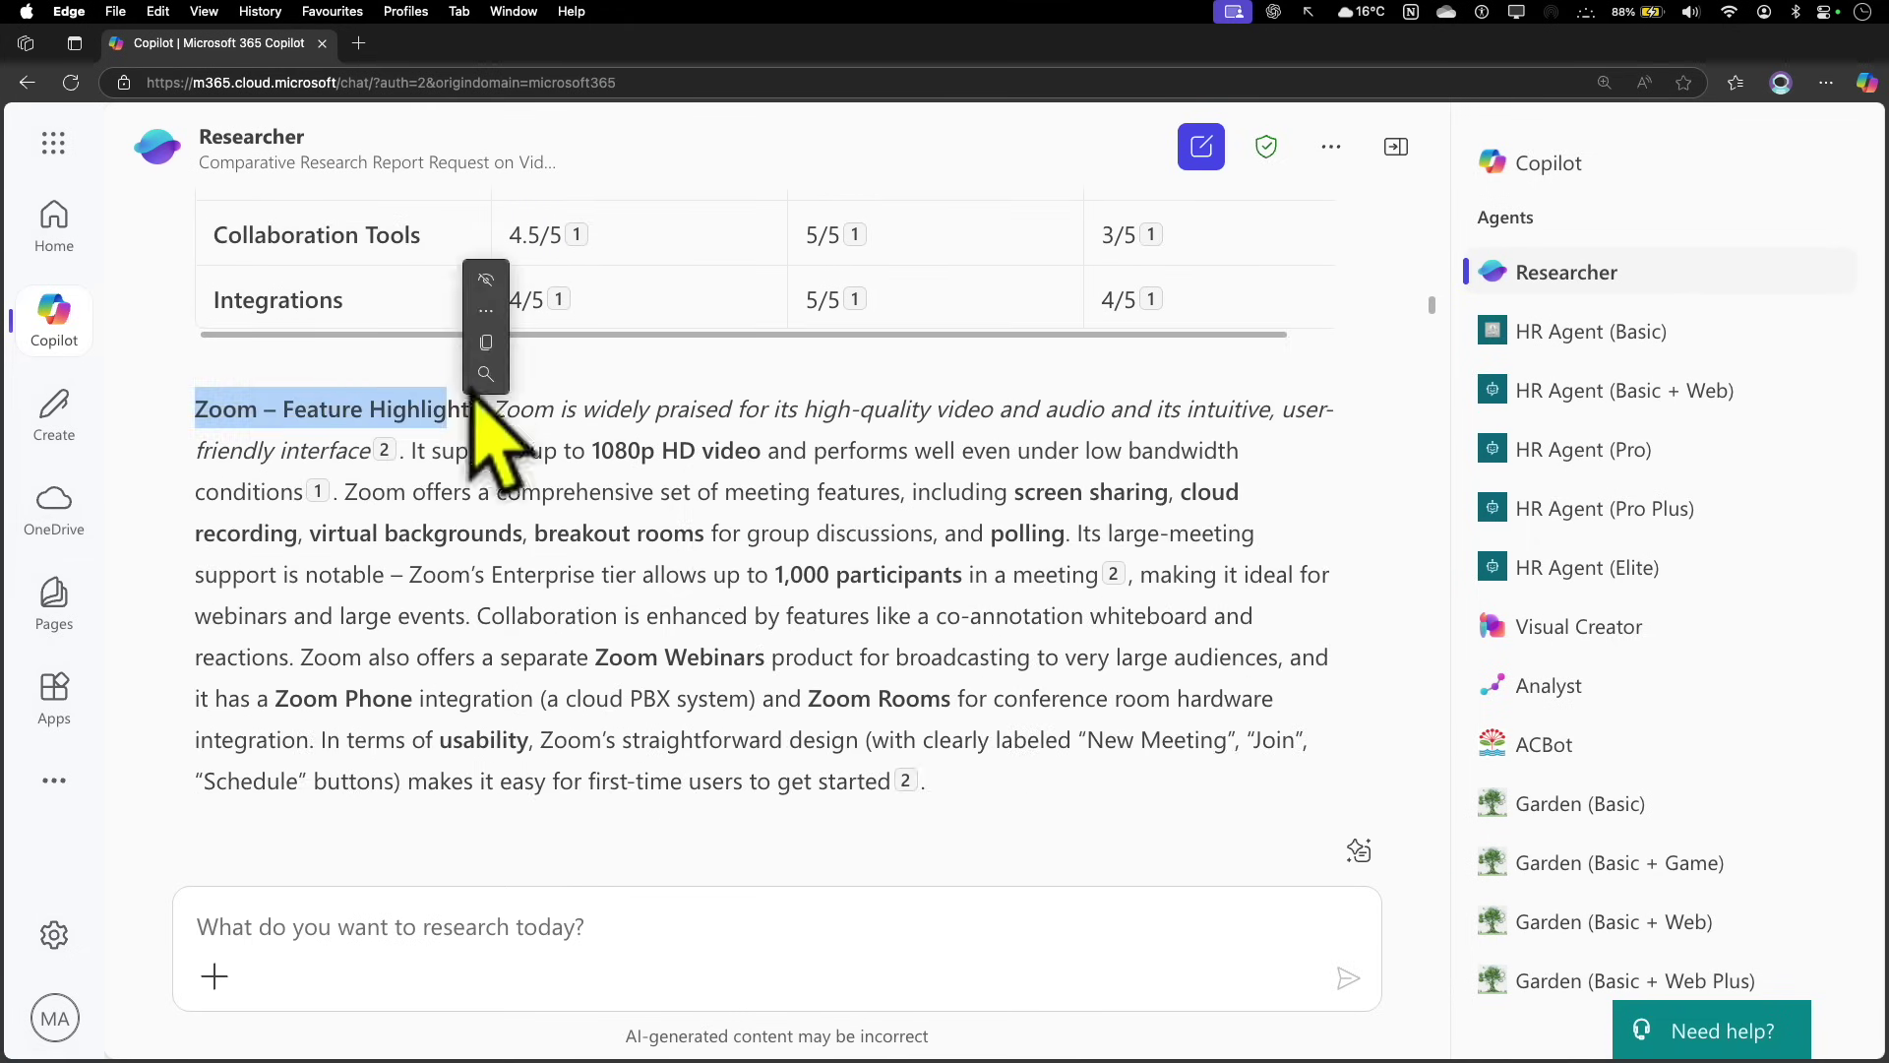
scroll(541, 652, down, 3)
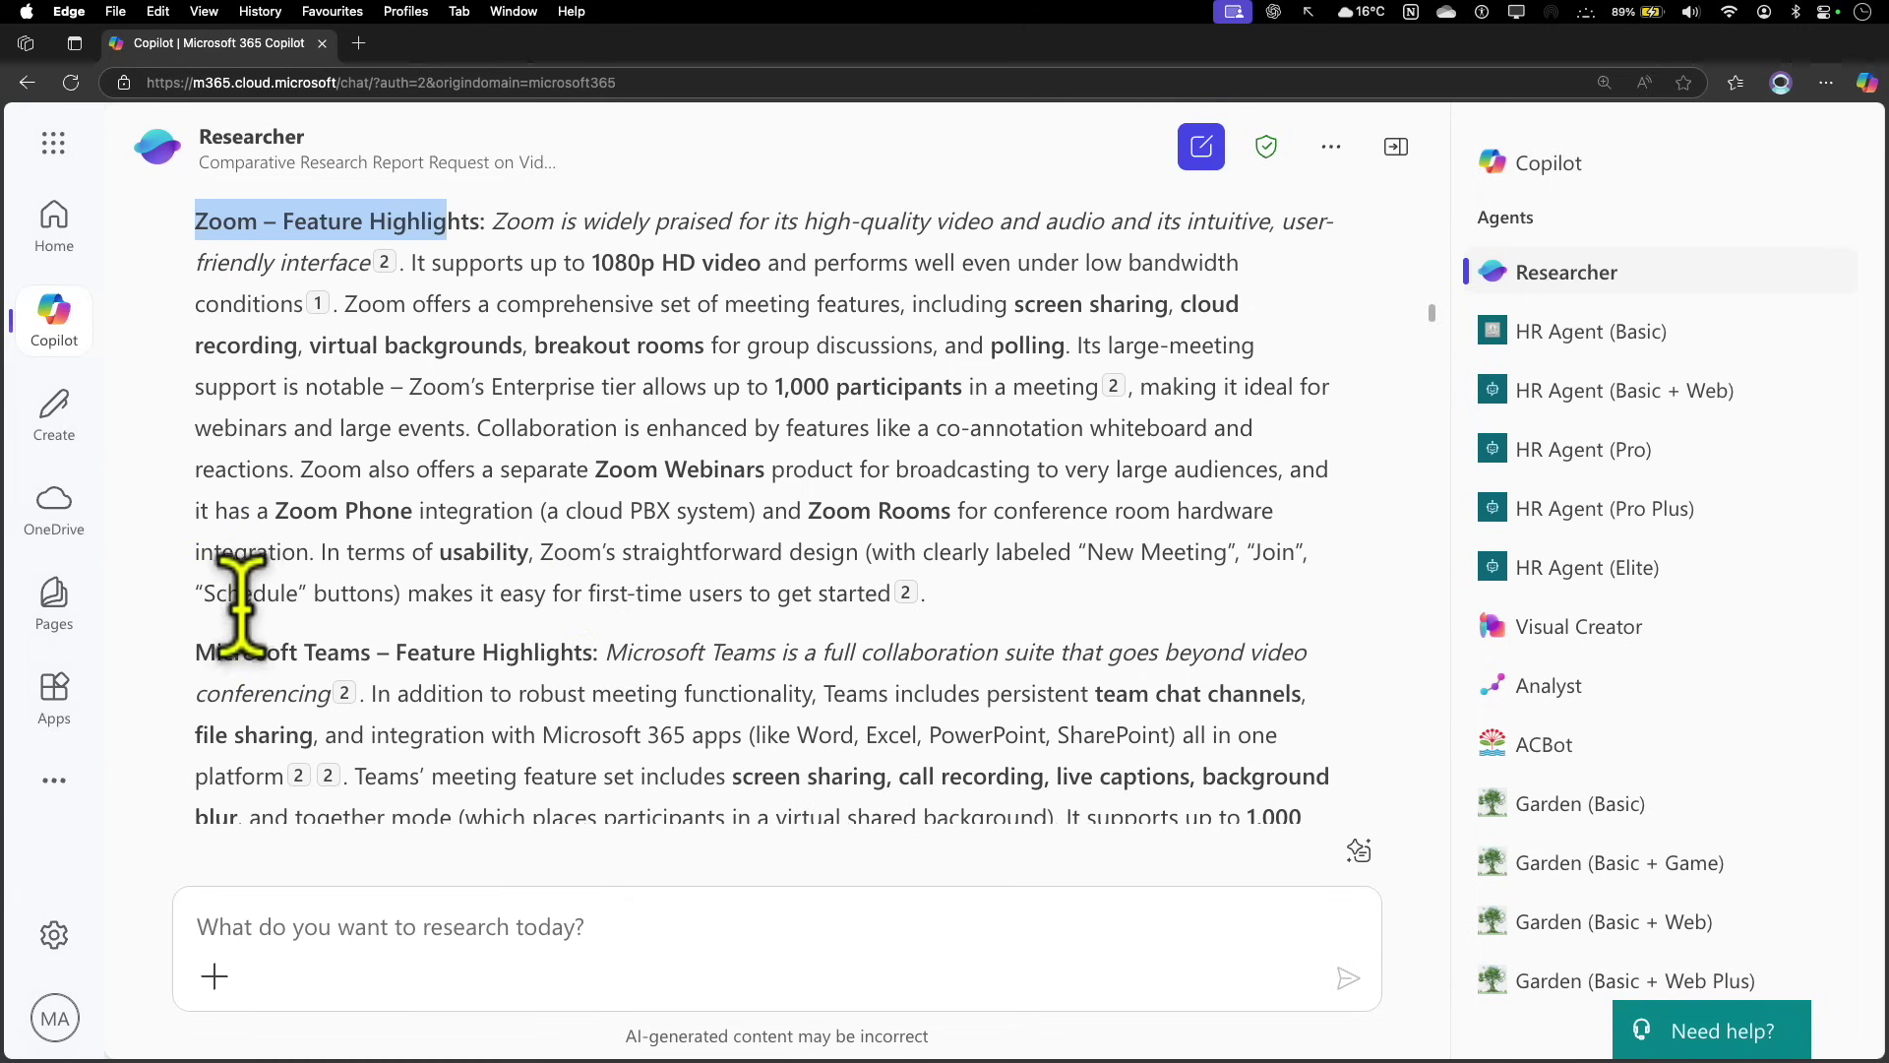
drag(217, 653, 549, 652)
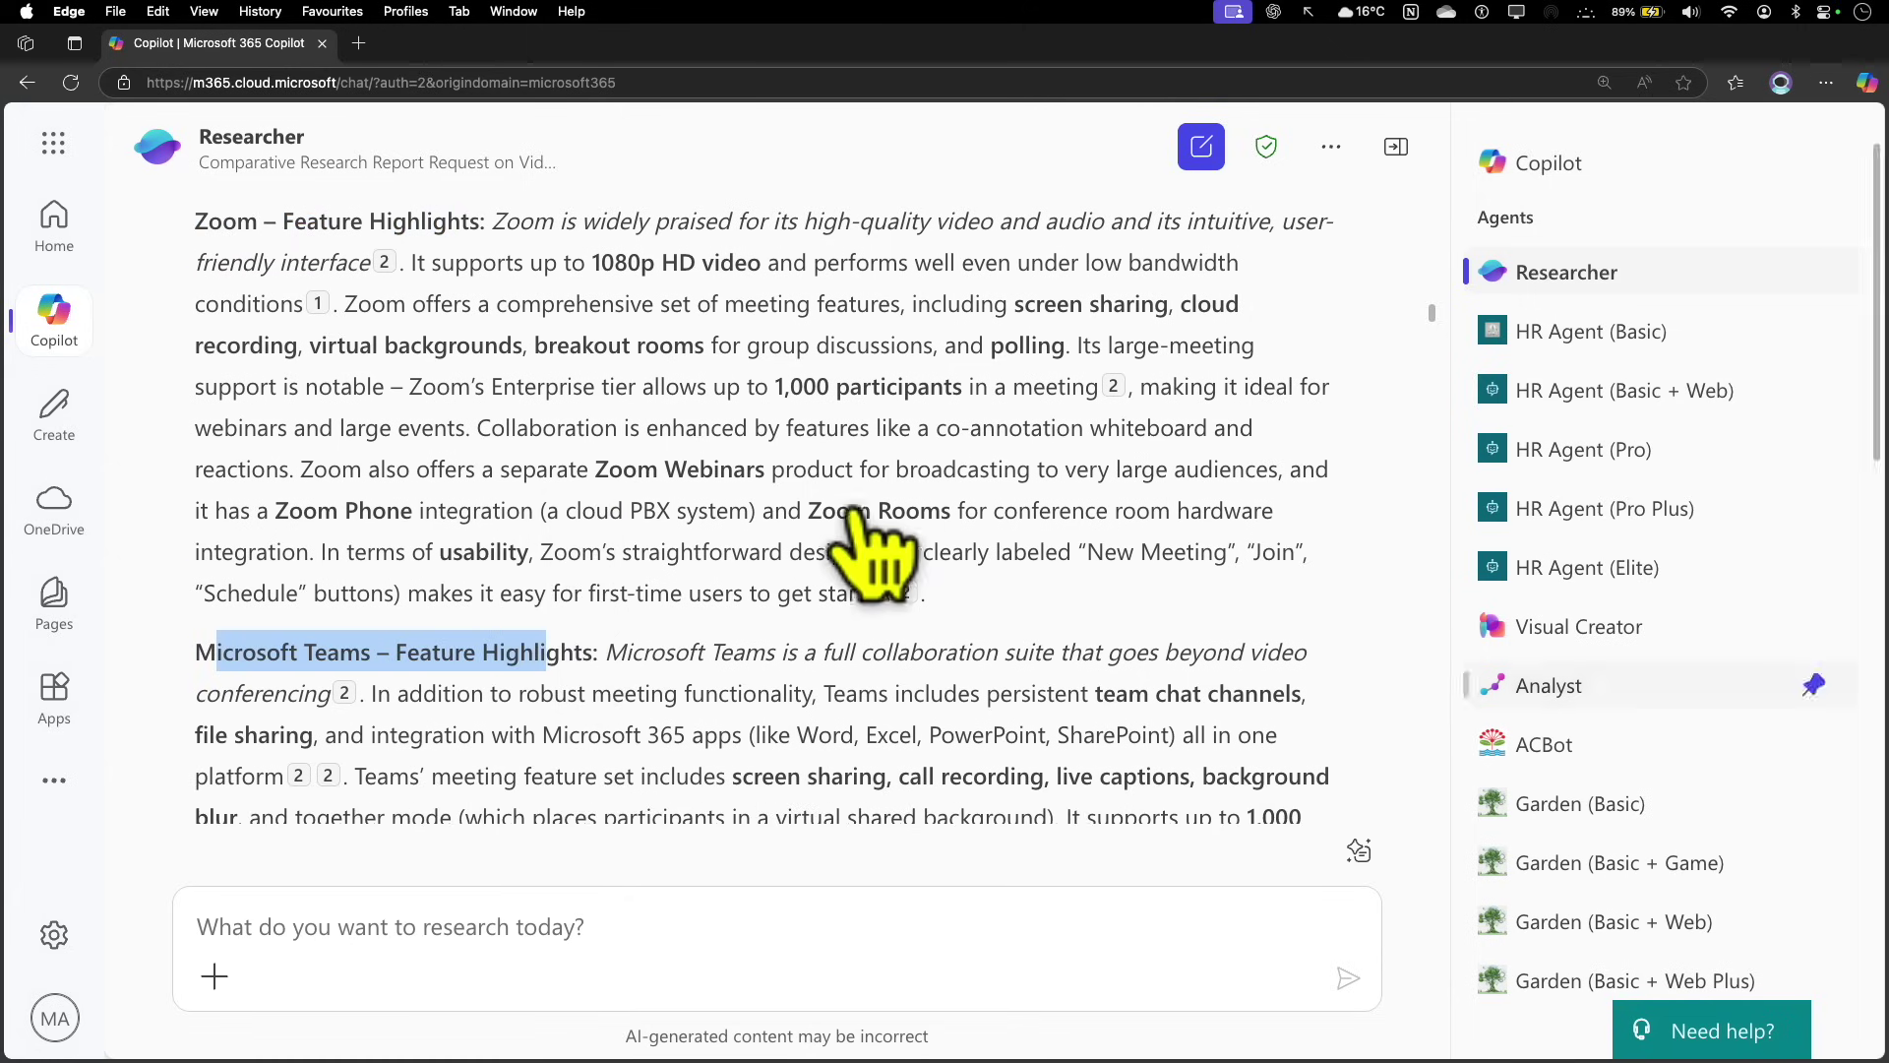
scroll(847, 669, down, 10)
drag(202, 430, 506, 394)
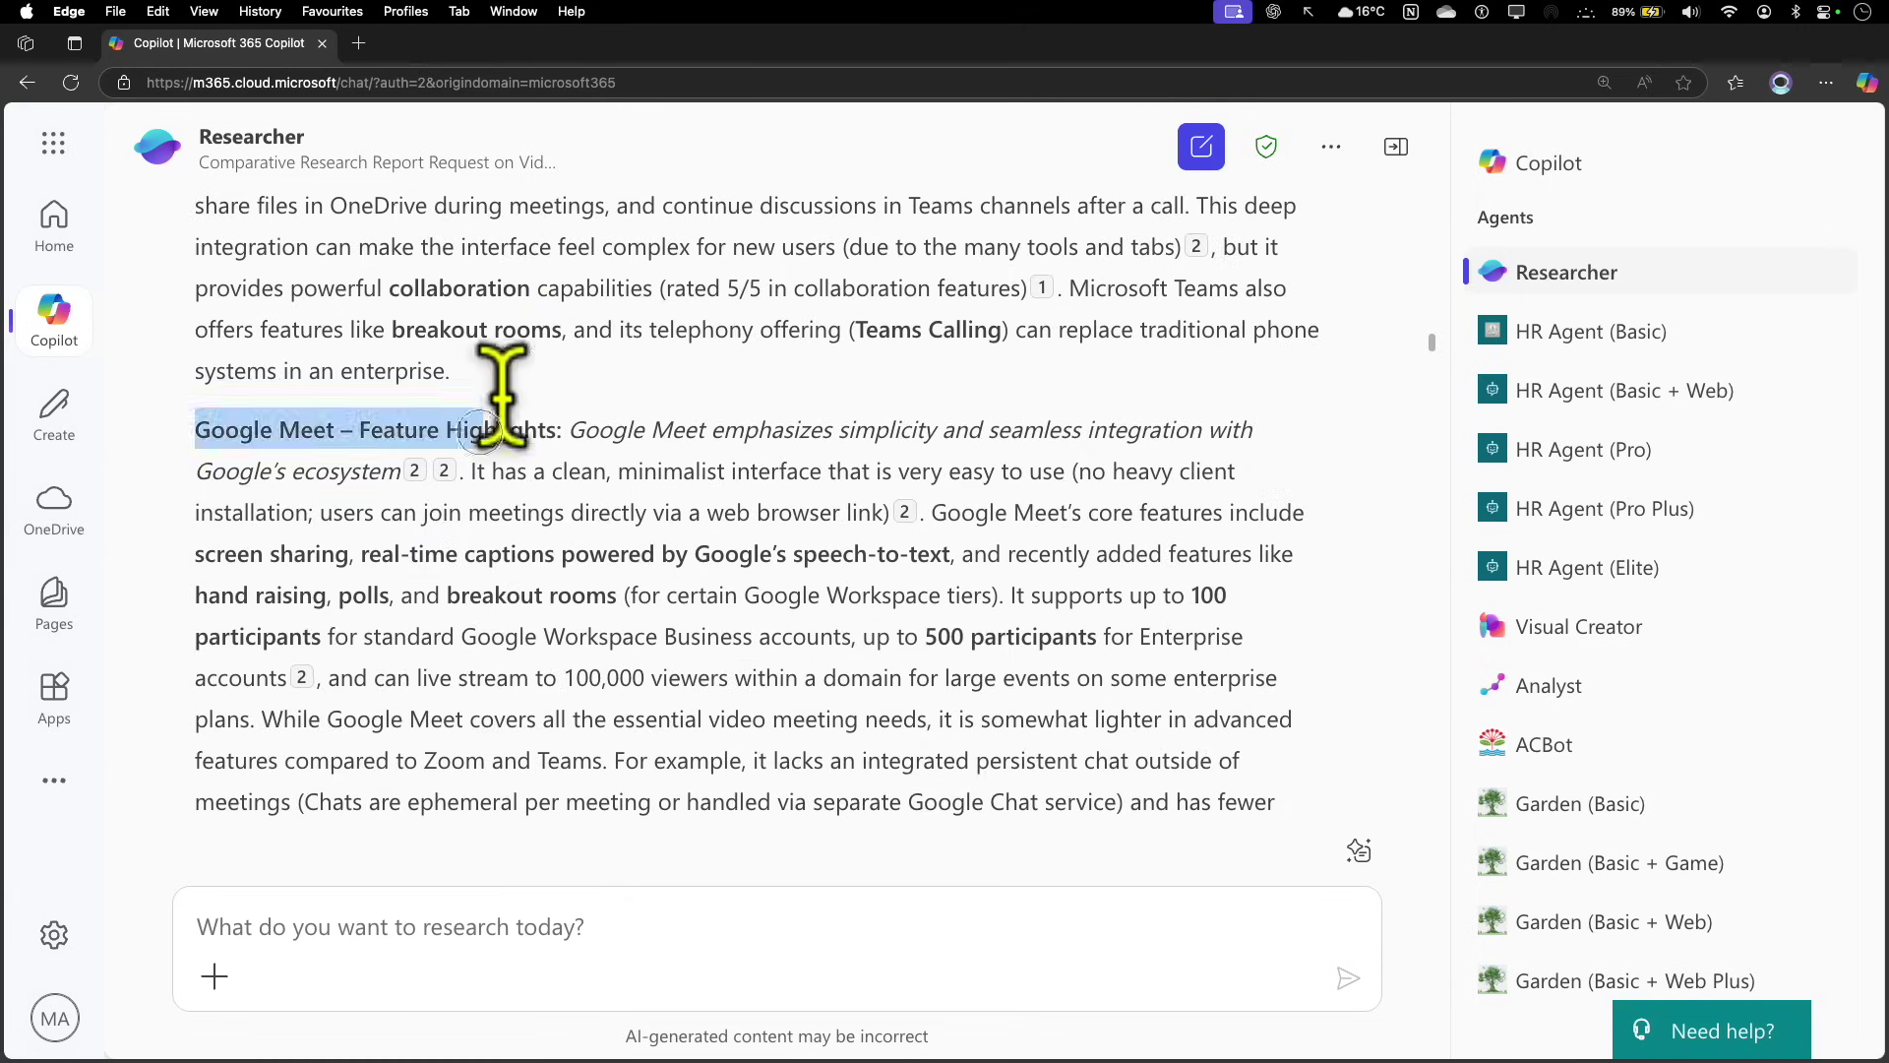
scroll(633, 675, down, 10)
scroll(548, 654, up, 2)
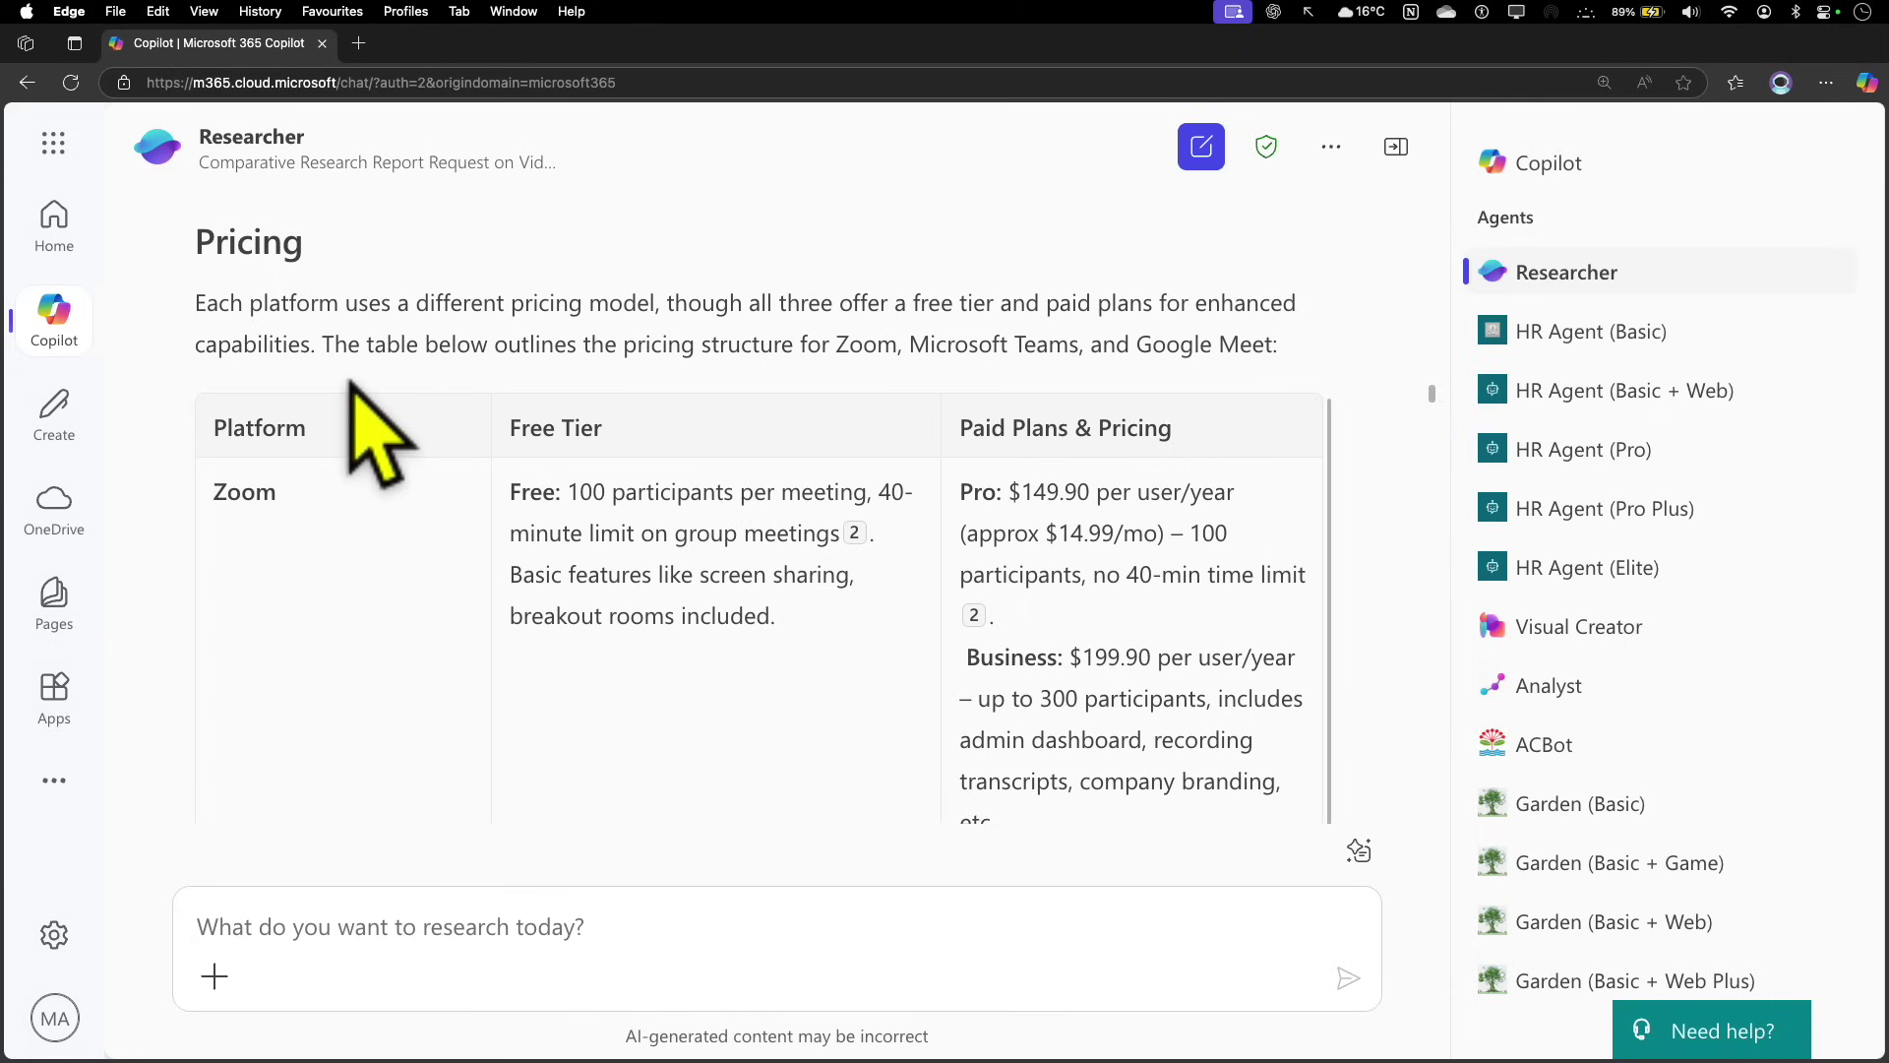
scroll(350, 396, down, 2)
scroll(344, 402, up, 1)
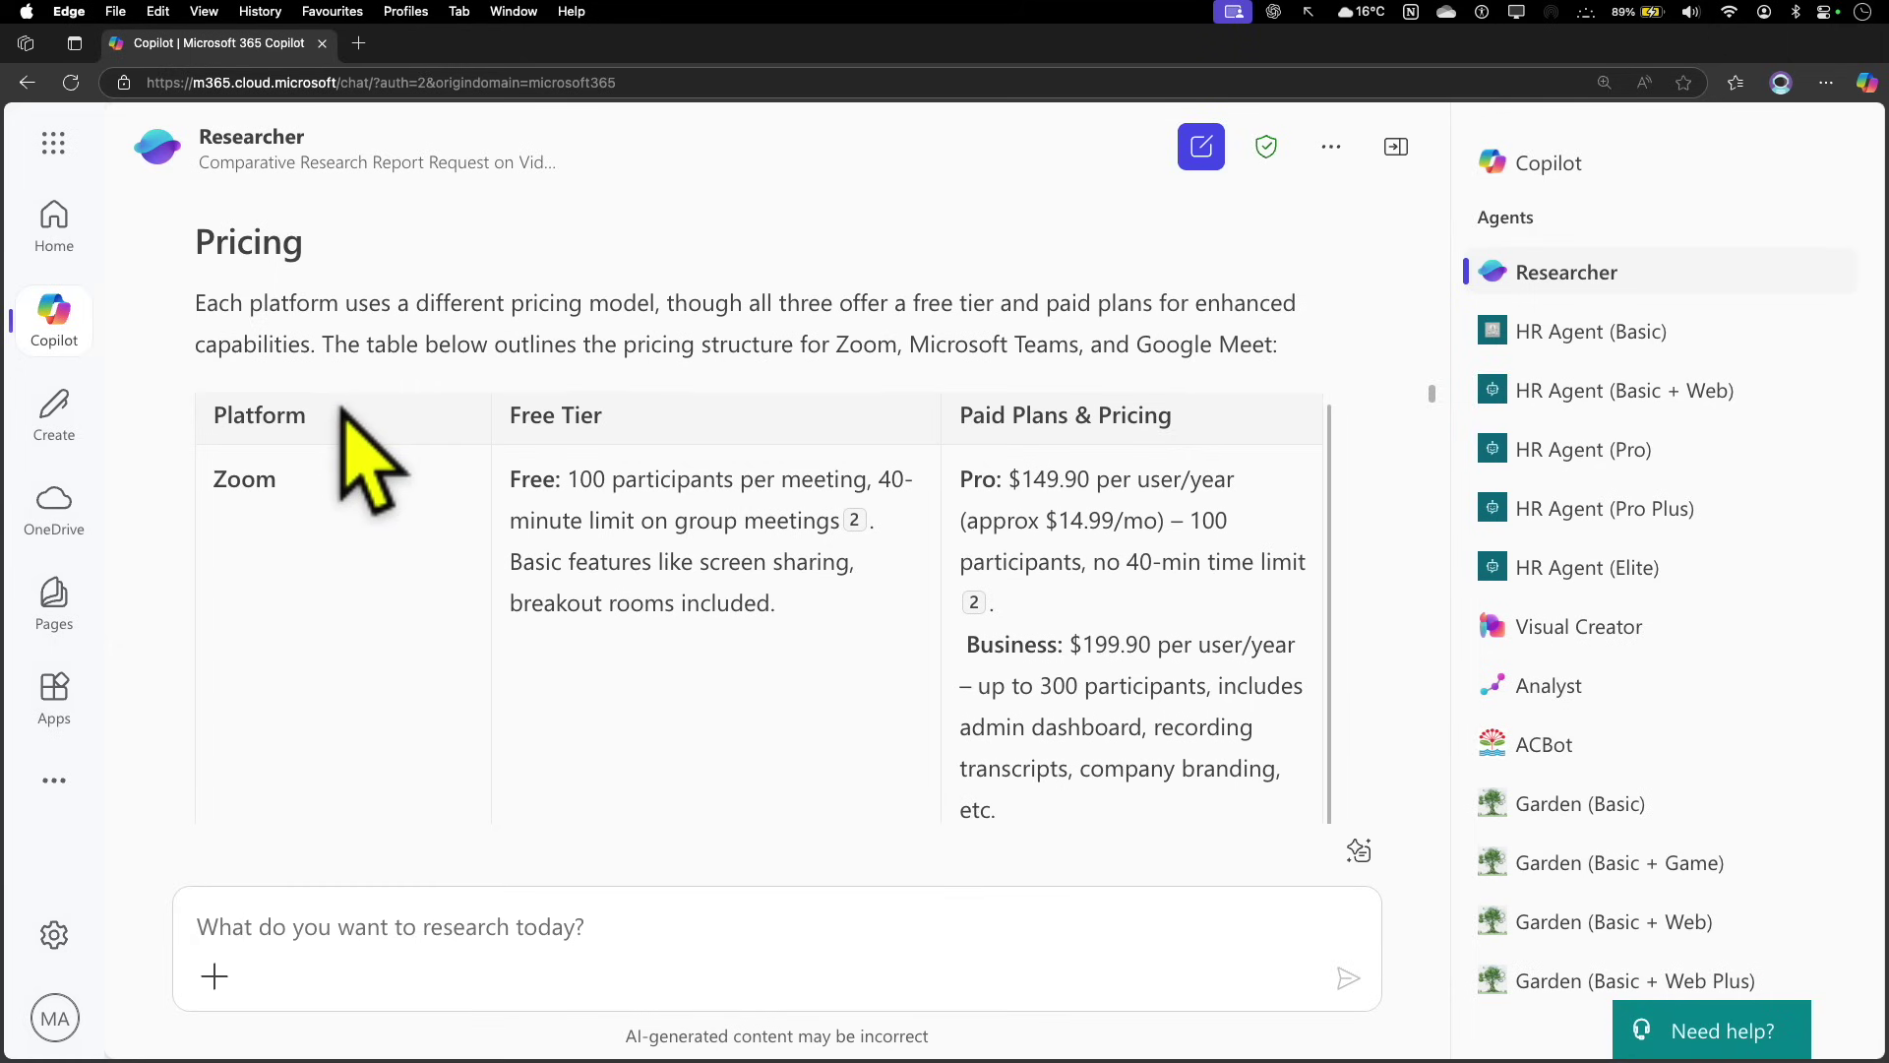
Highlight the pricing table's Free Tier column and scroll on to Notes on Pricing
drag(539, 366, 654, 371)
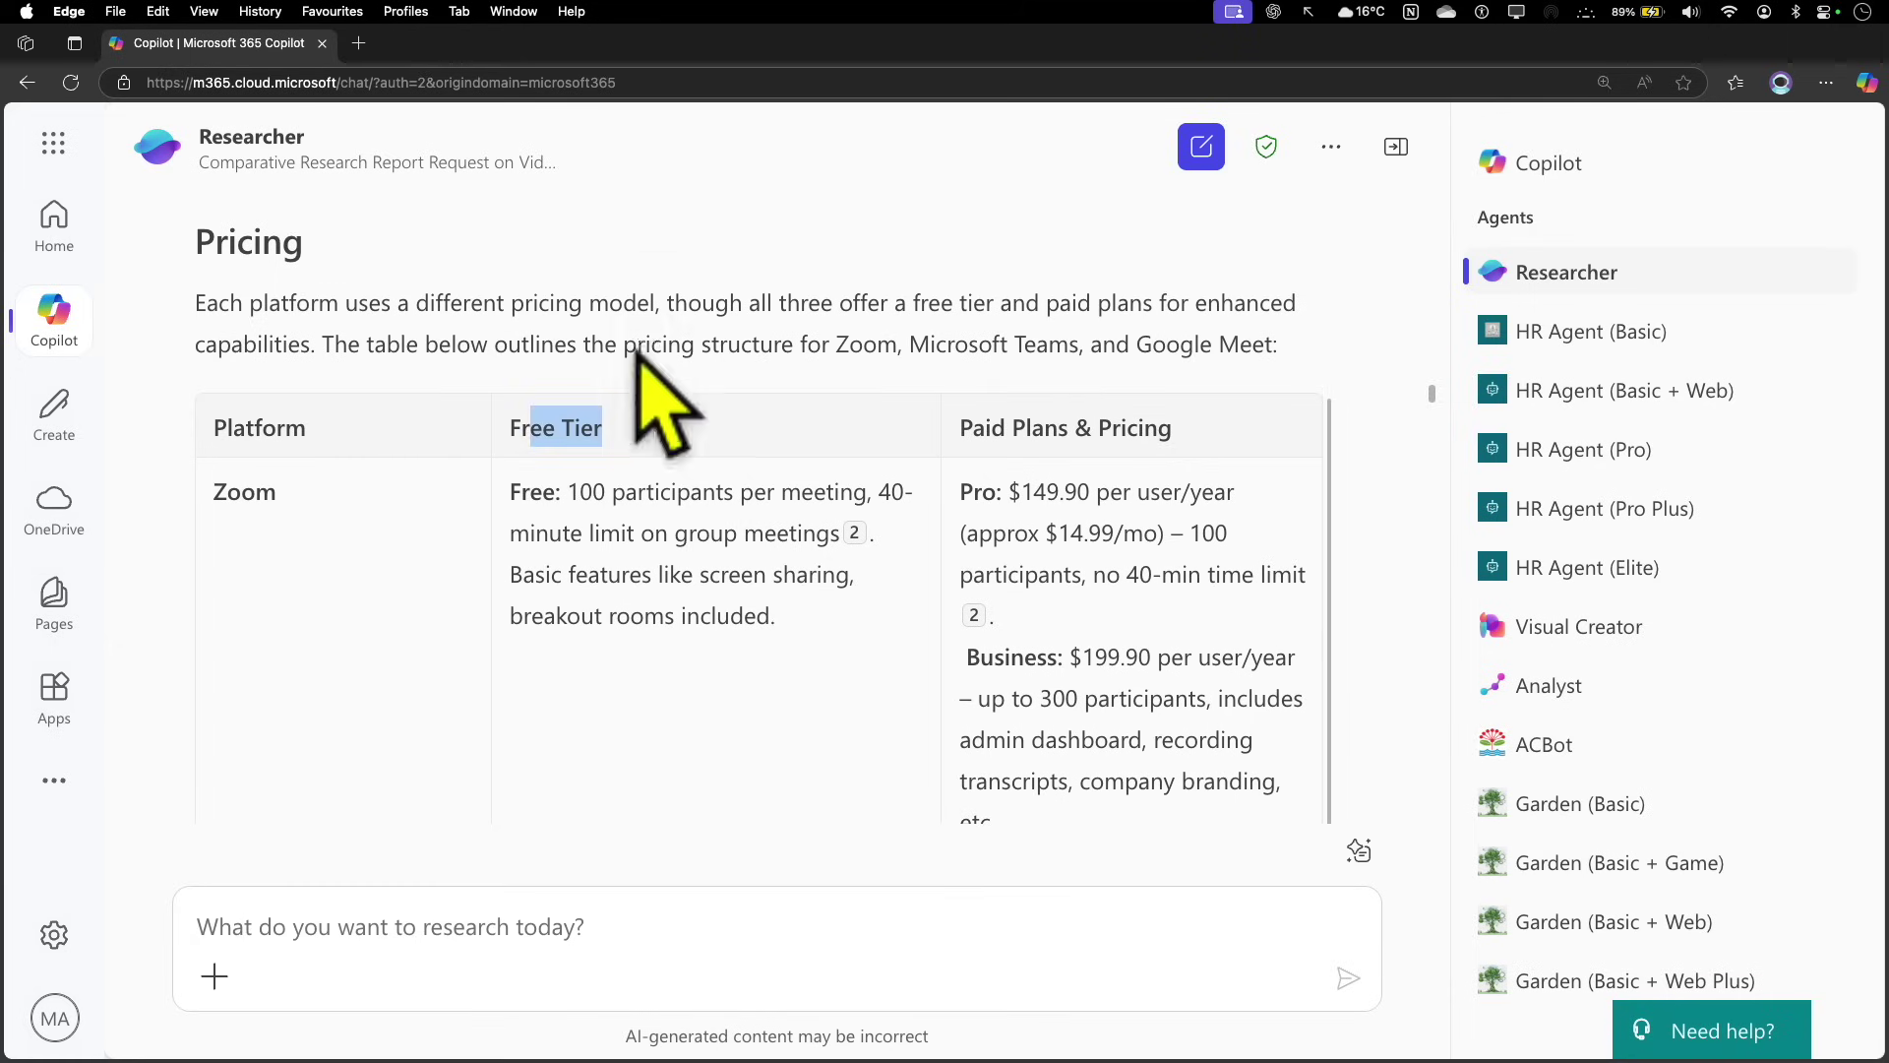
drag(1018, 421, 1174, 428)
scroll(930, 650, down, 6)
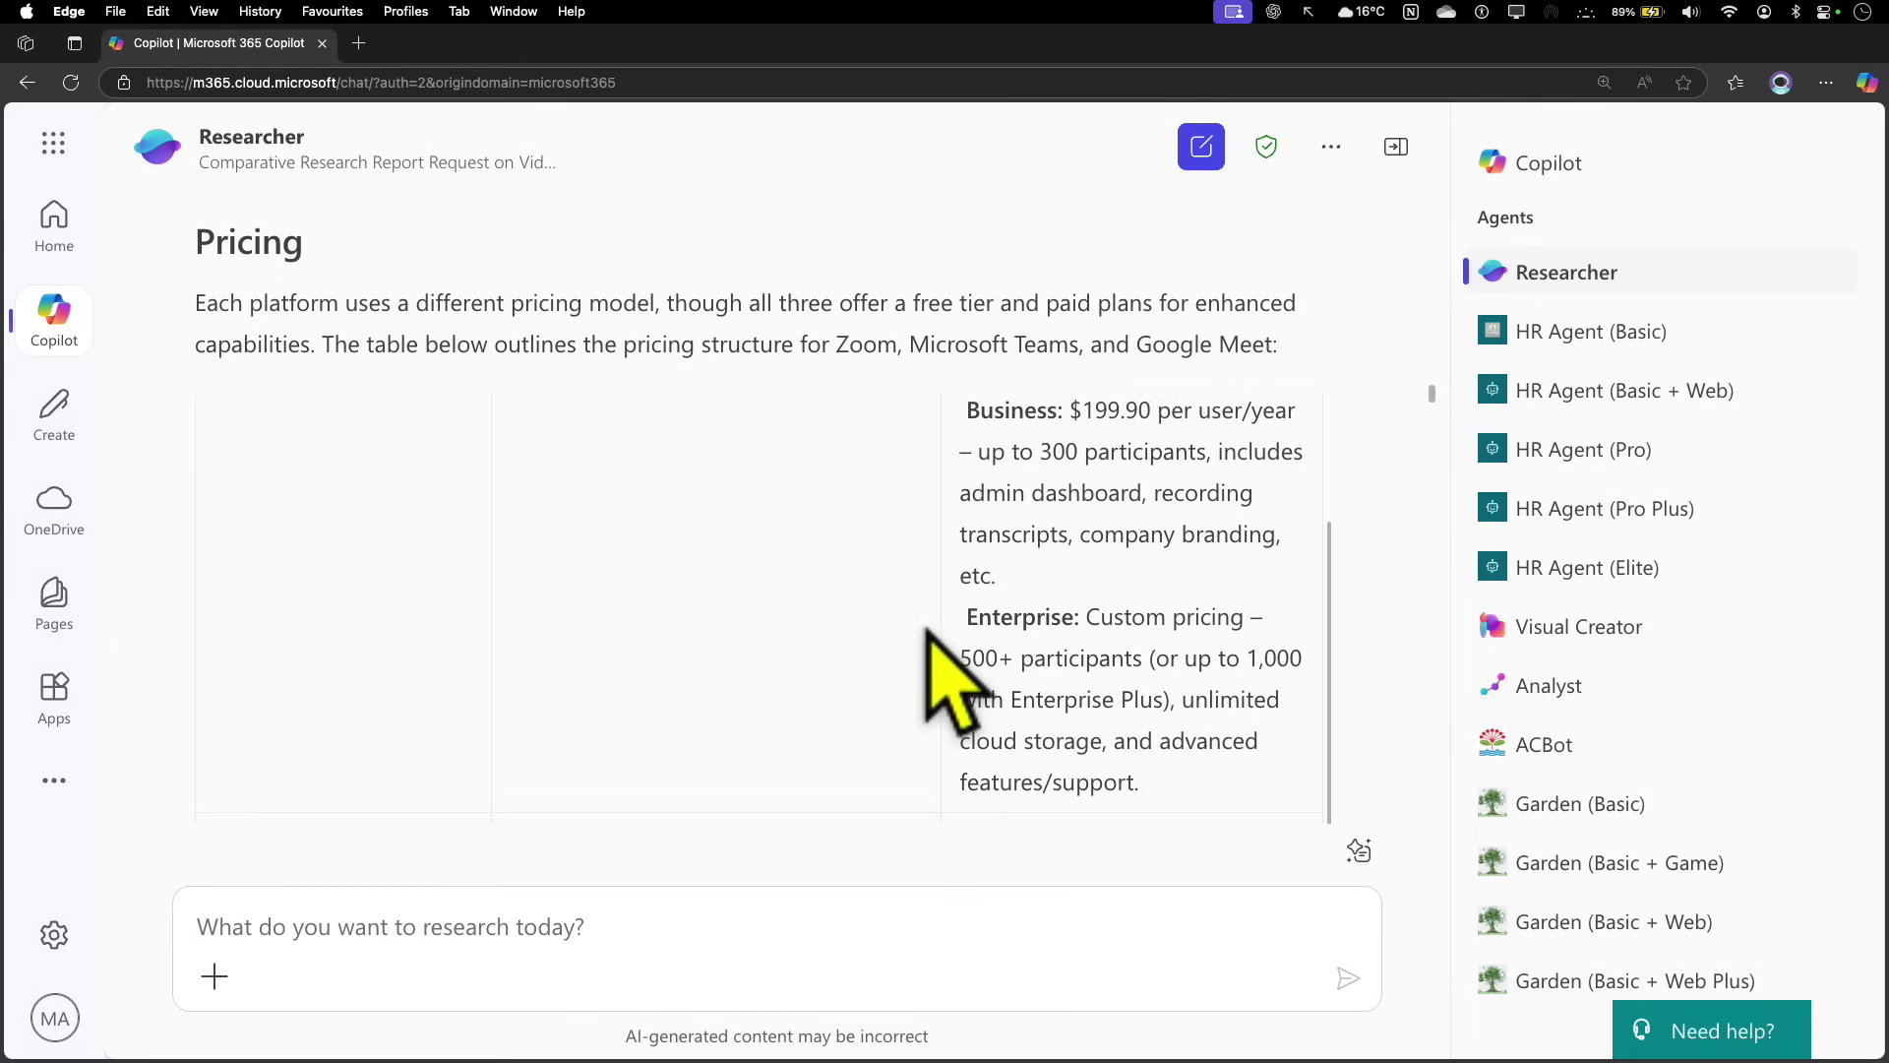
scroll(947, 679, down, 5)
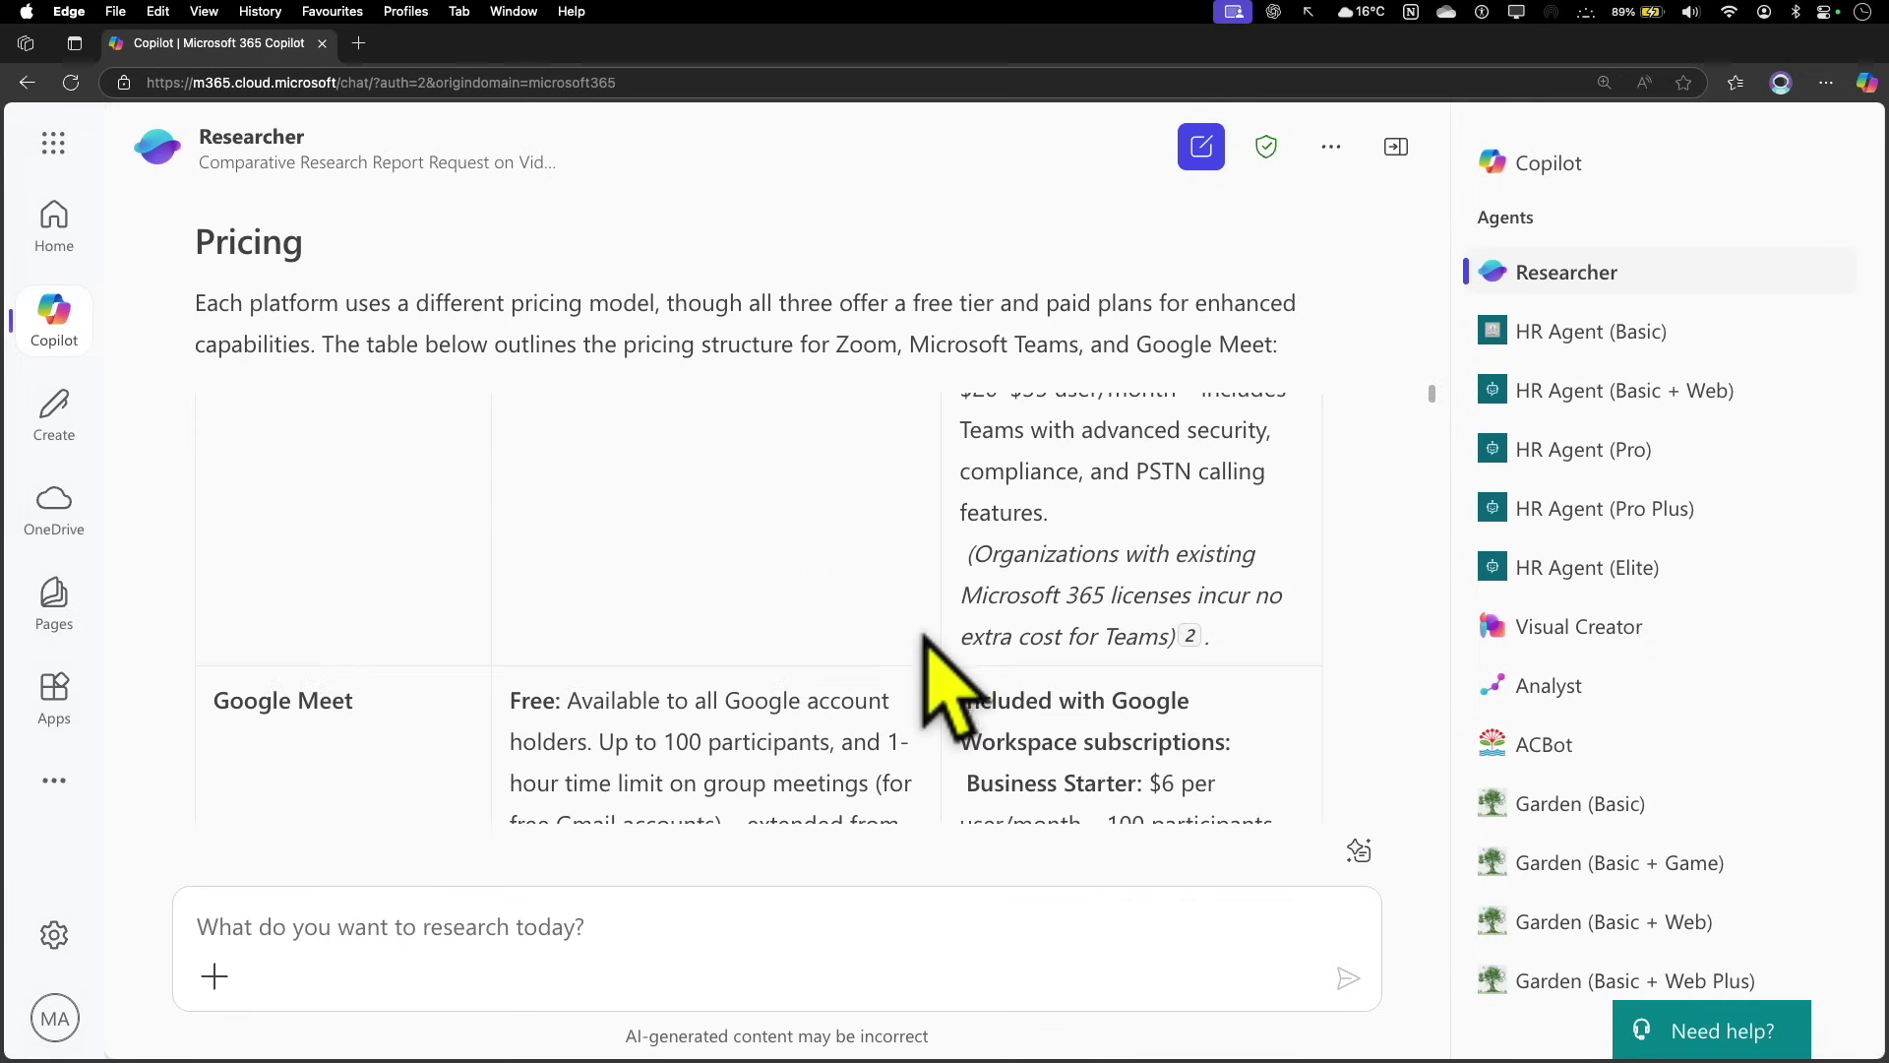
scroll(1110, 679, down, 6)
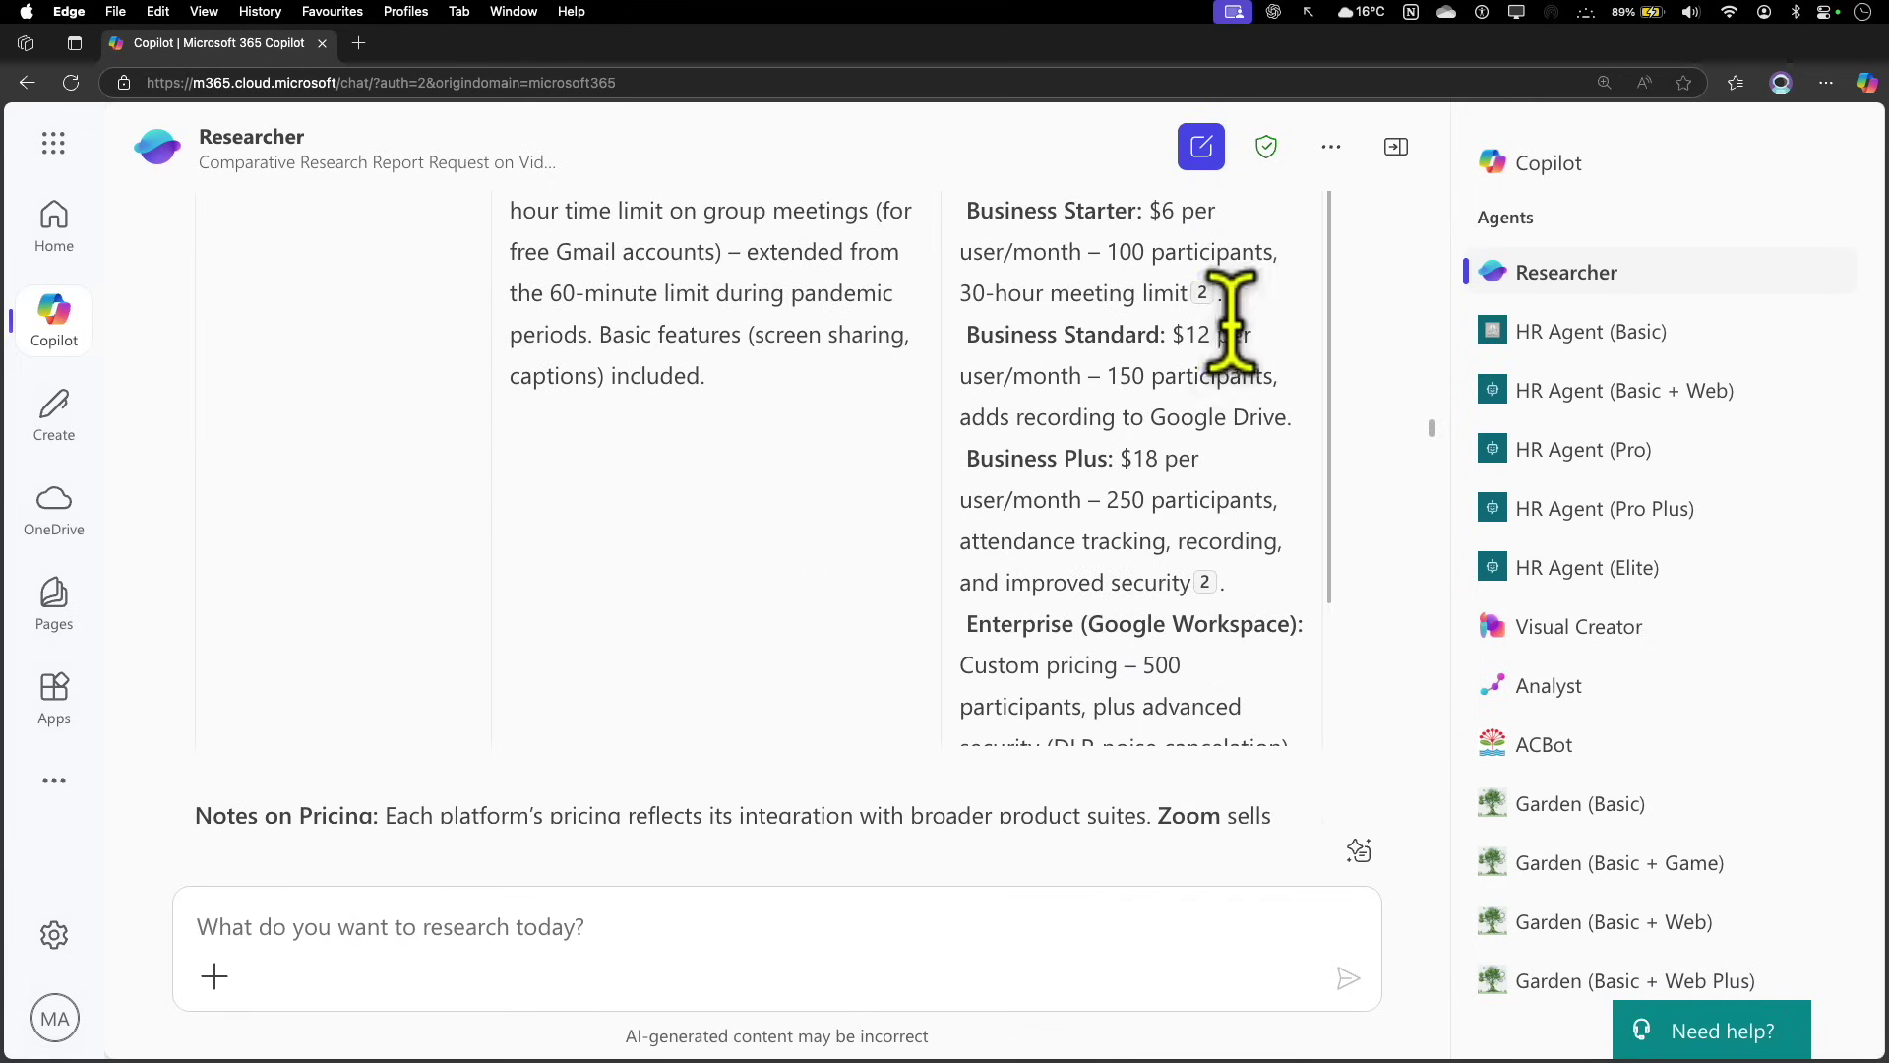
Open the cited UMA Technology comparison article, scroll it, and close it with Cmd+W
click(1203, 292)
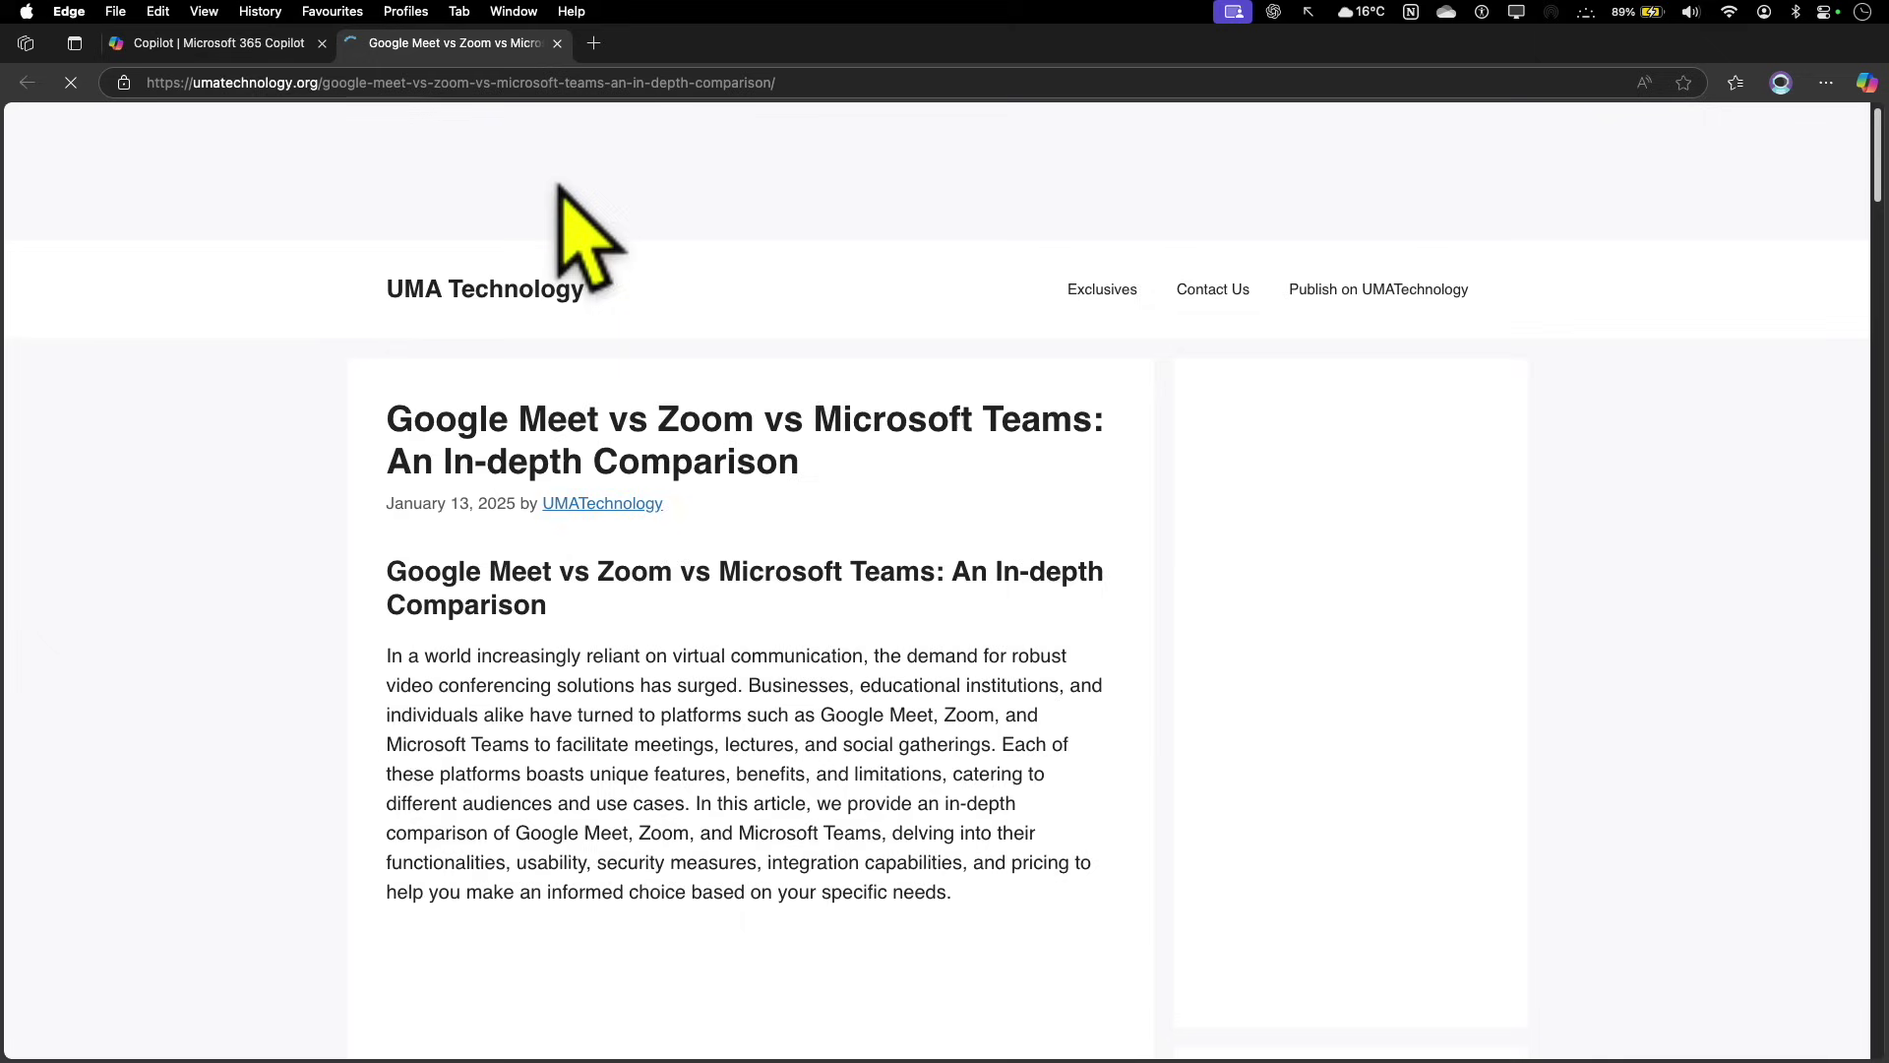
scroll(709, 515, down, 5)
scroll(704, 522, down, 15)
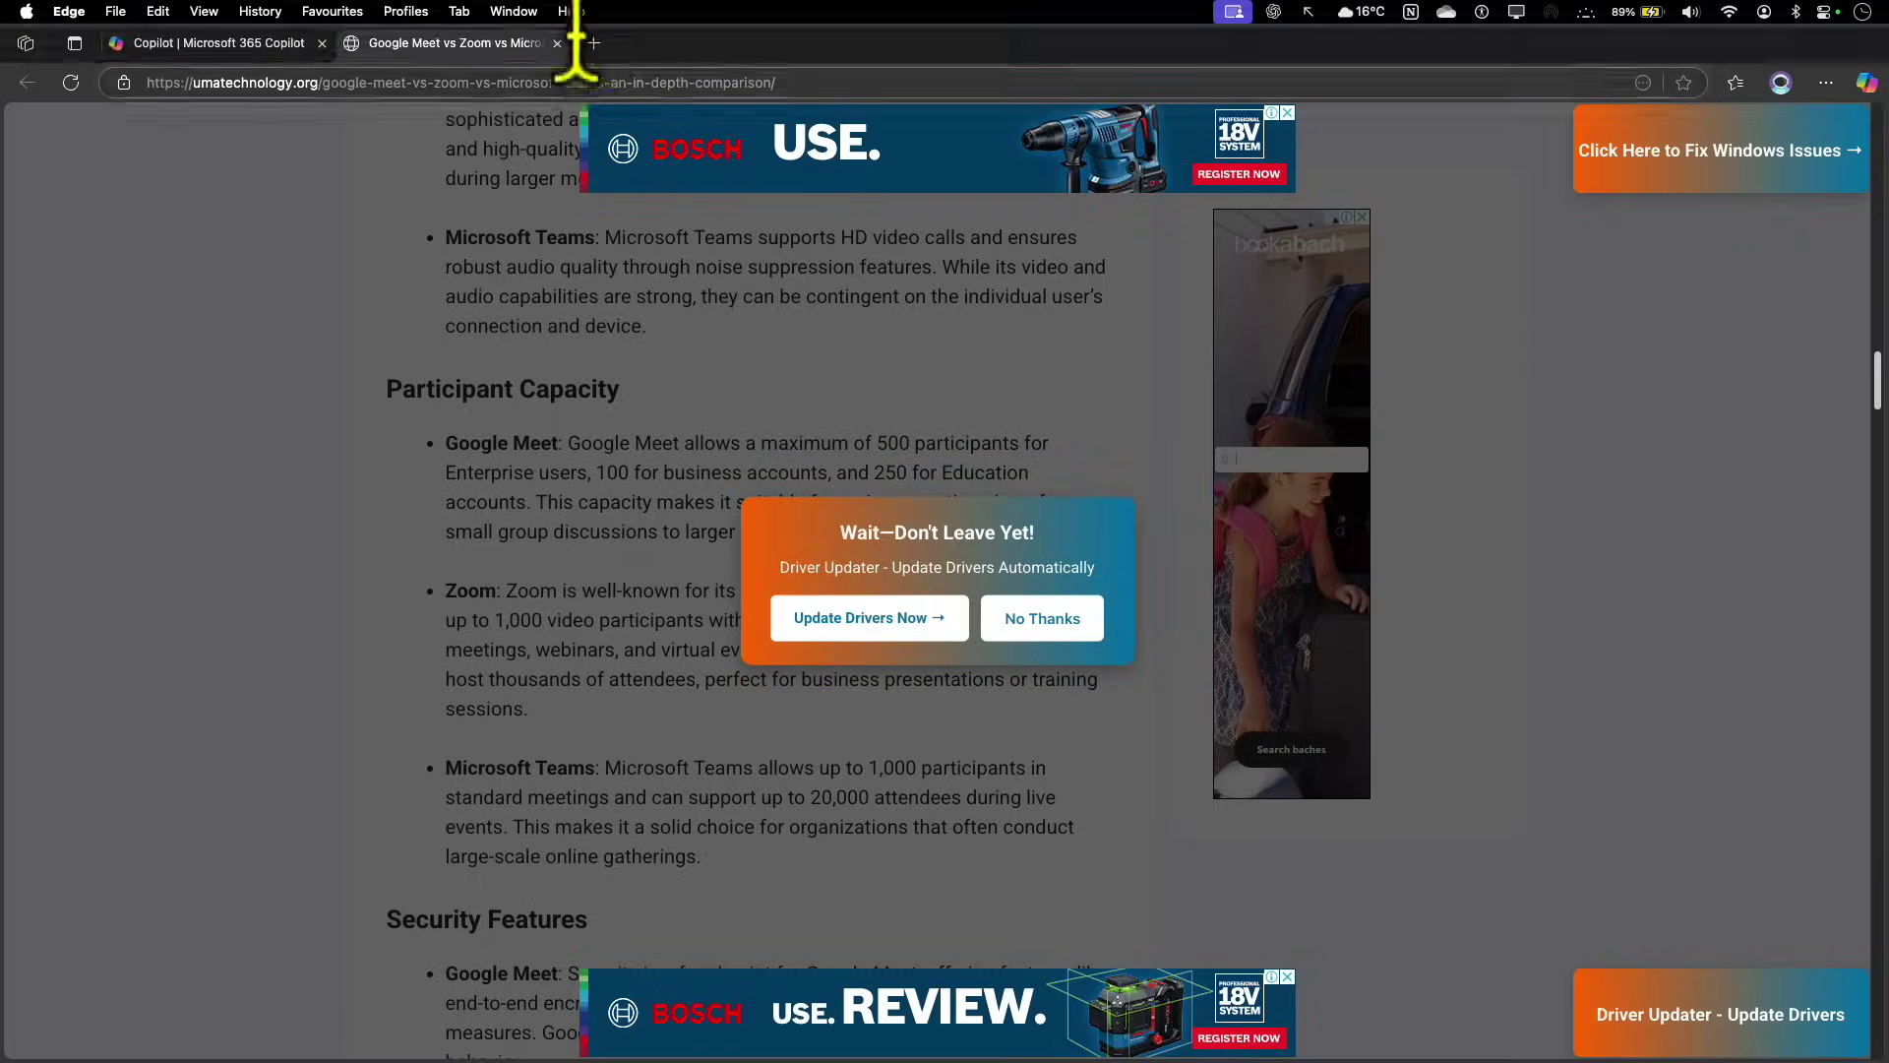
key(super+w)
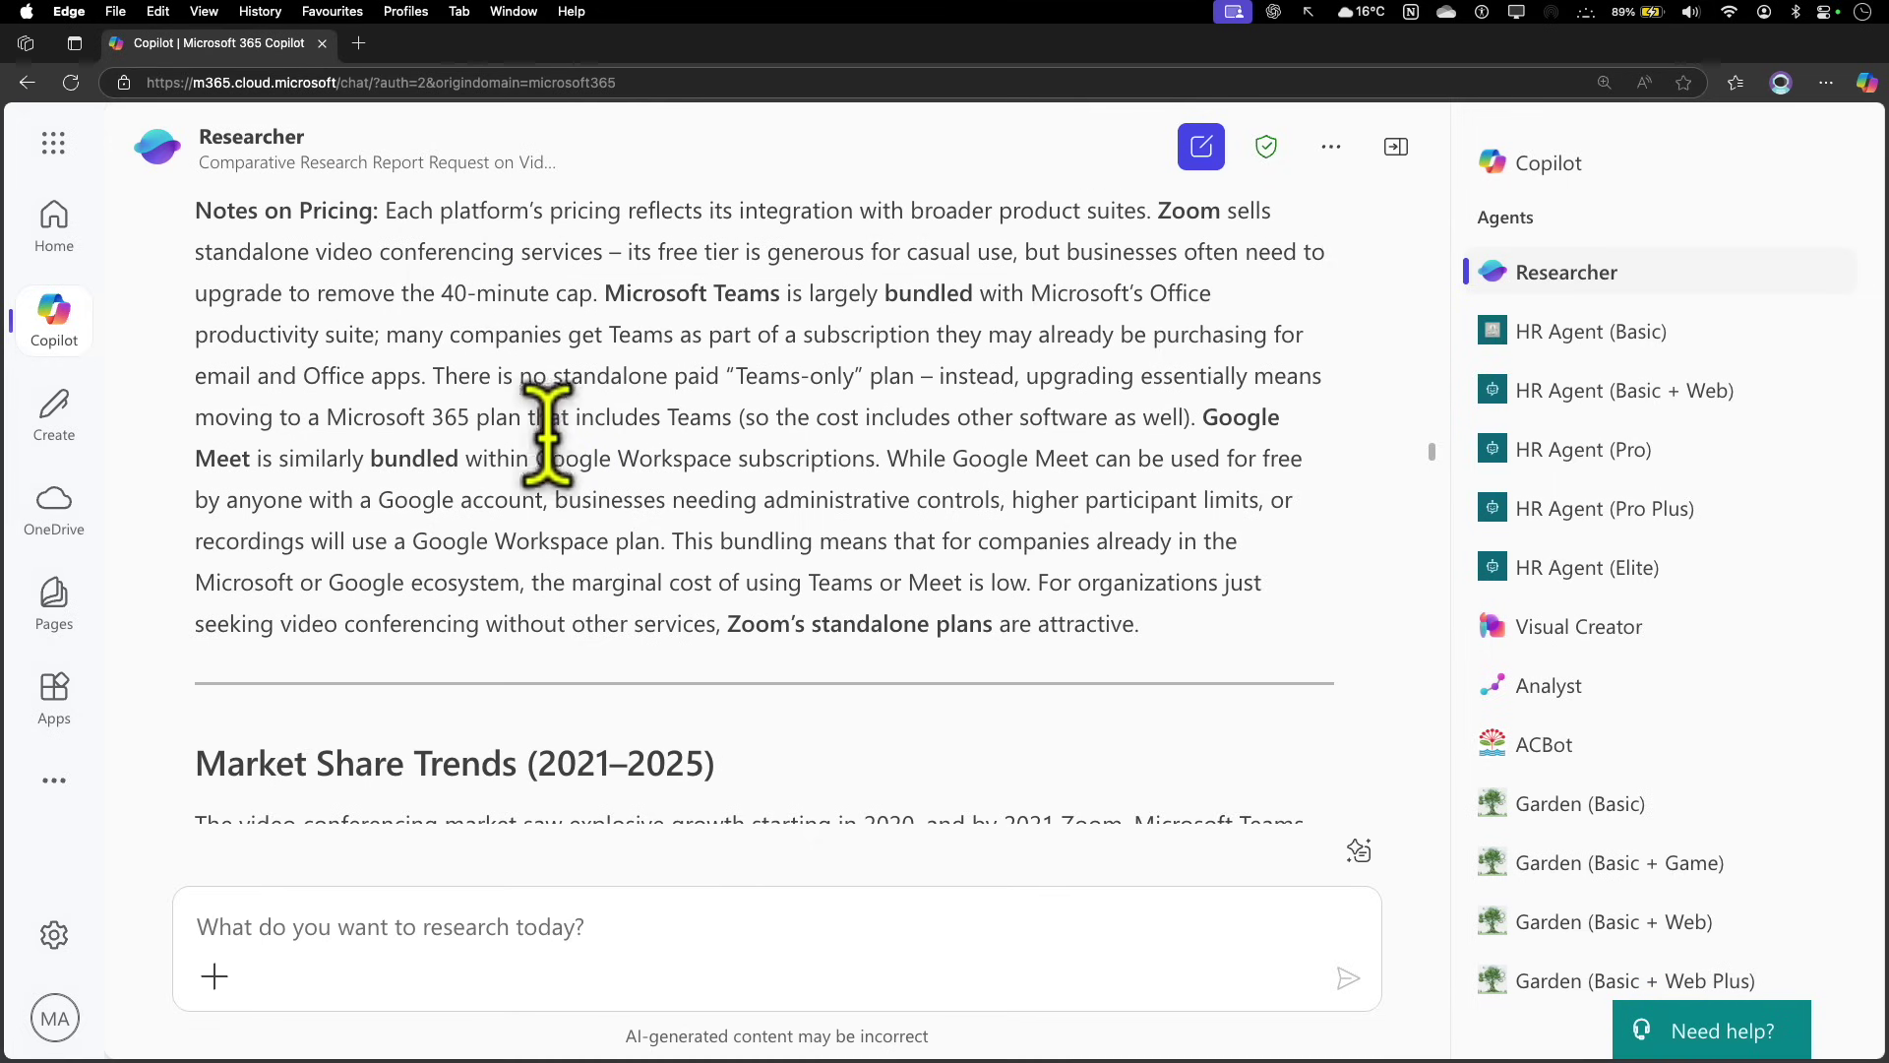
scroll(547, 433, down, 8)
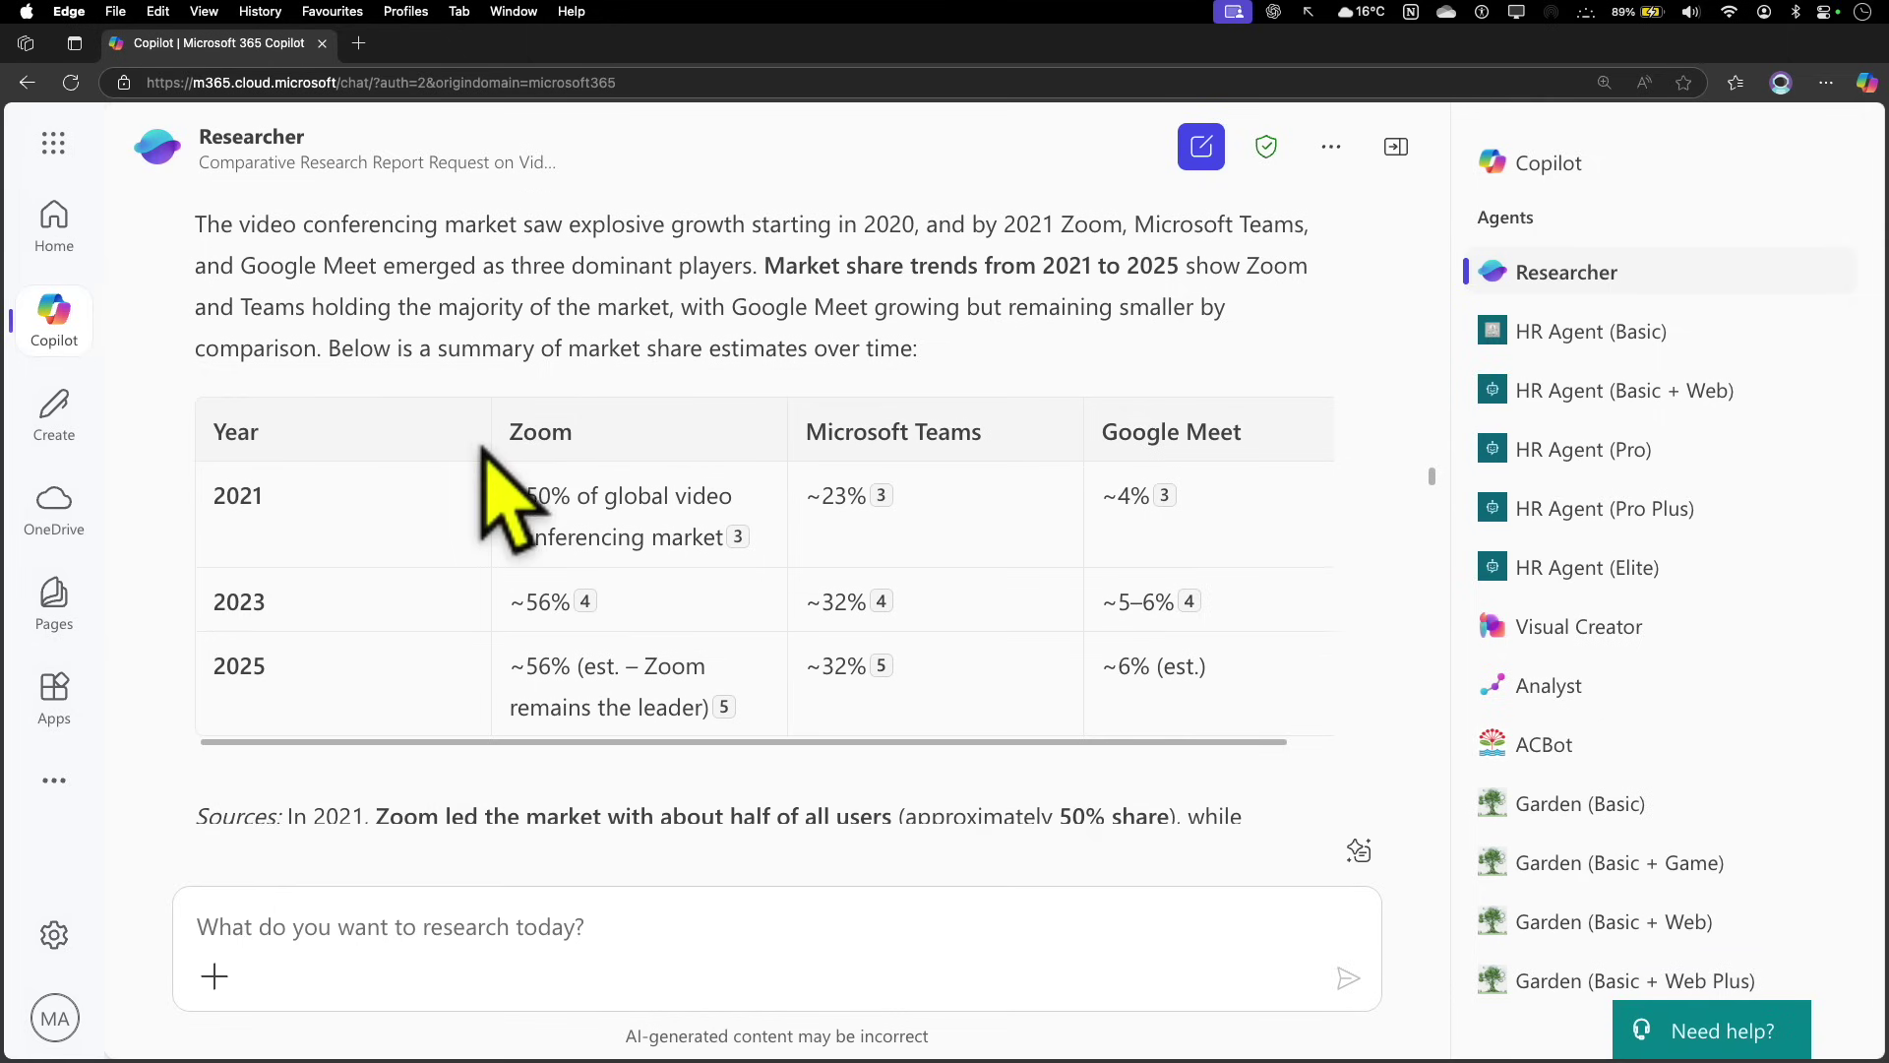
scroll(492, 482, down, 1)
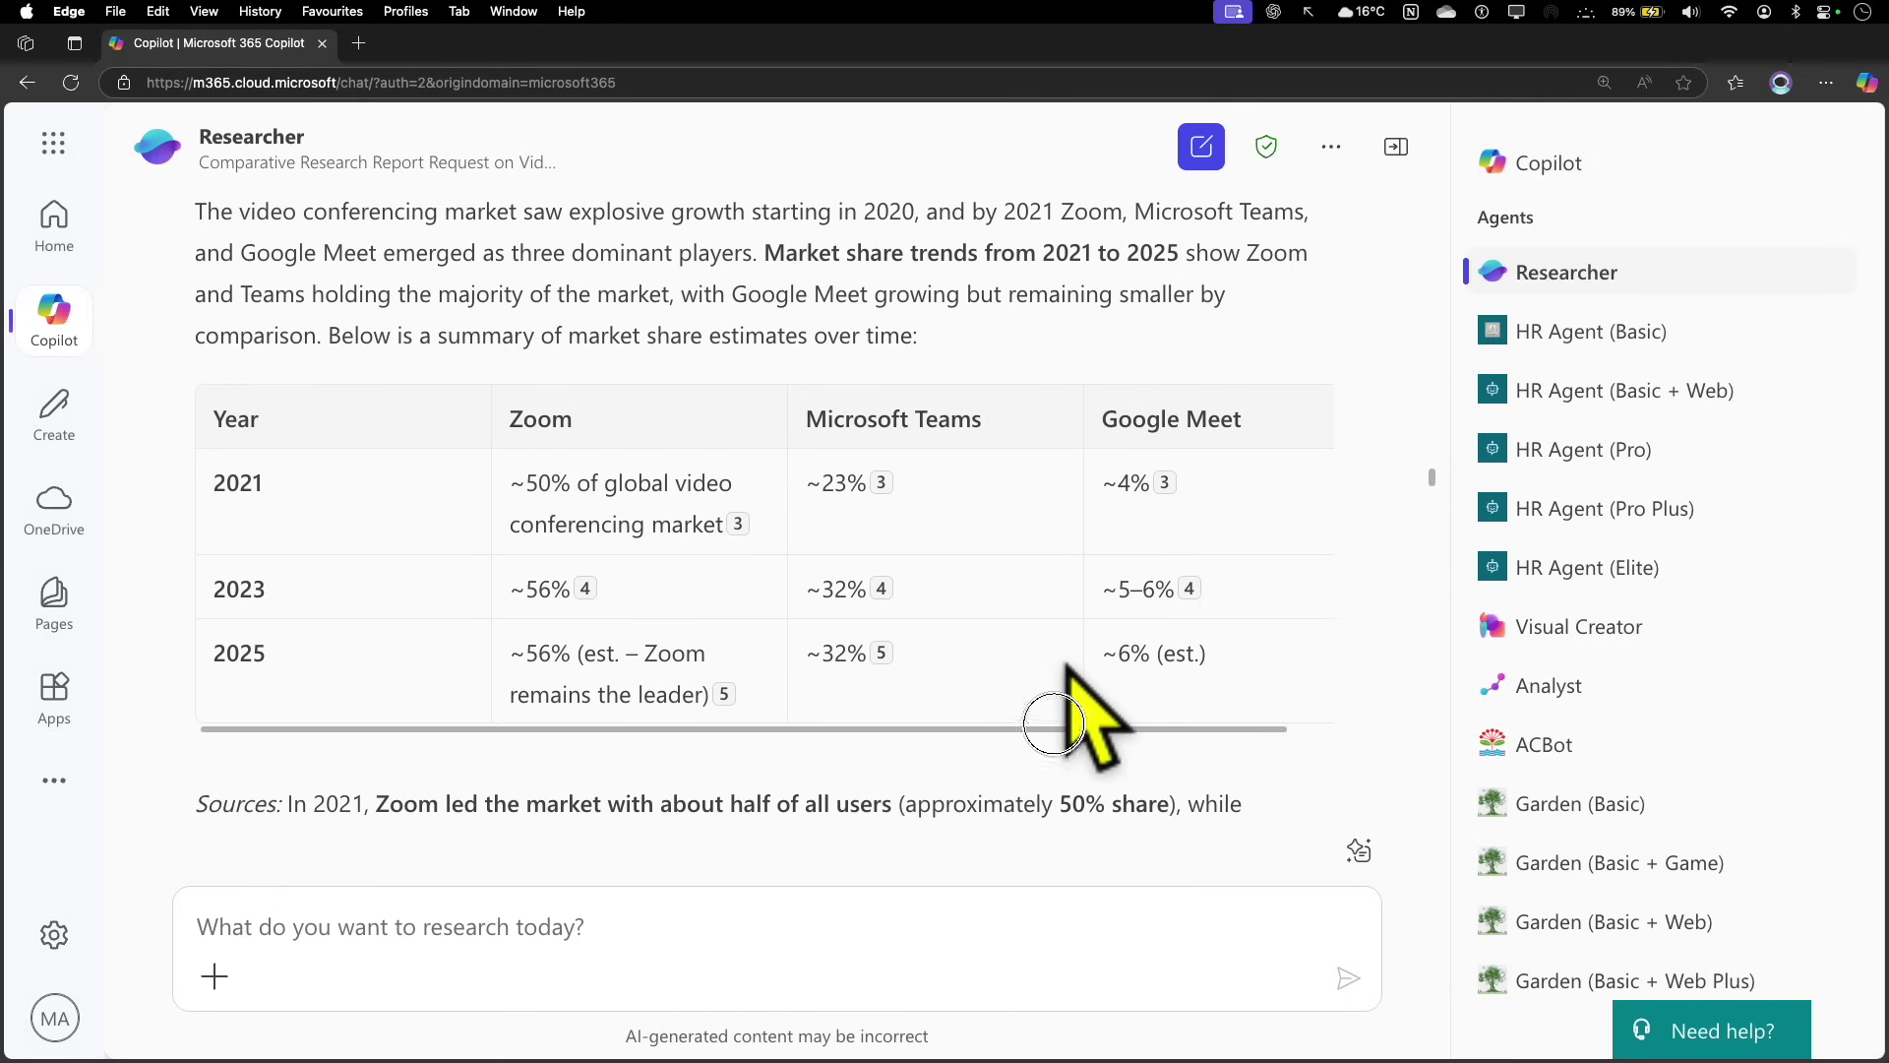
drag(1053, 726, 866, 734)
scroll(885, 688, down, 3)
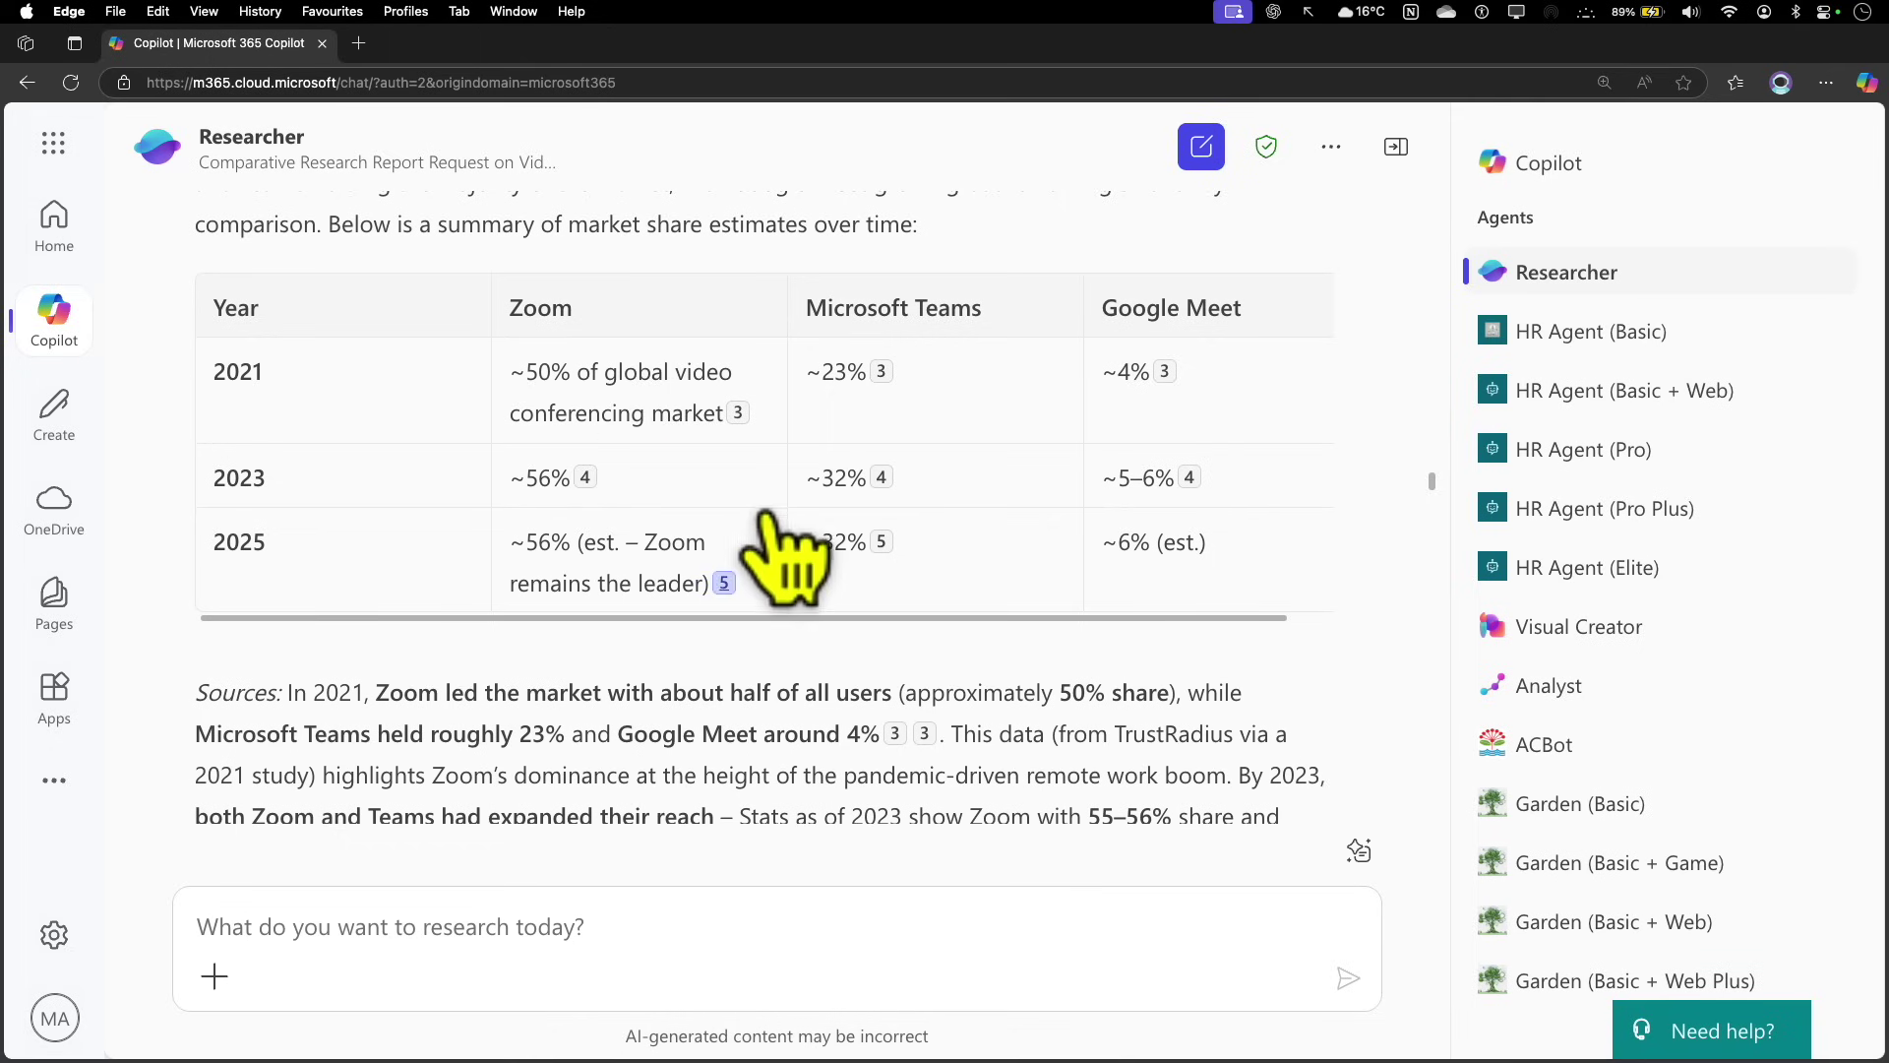
mouse_move(915, 313)
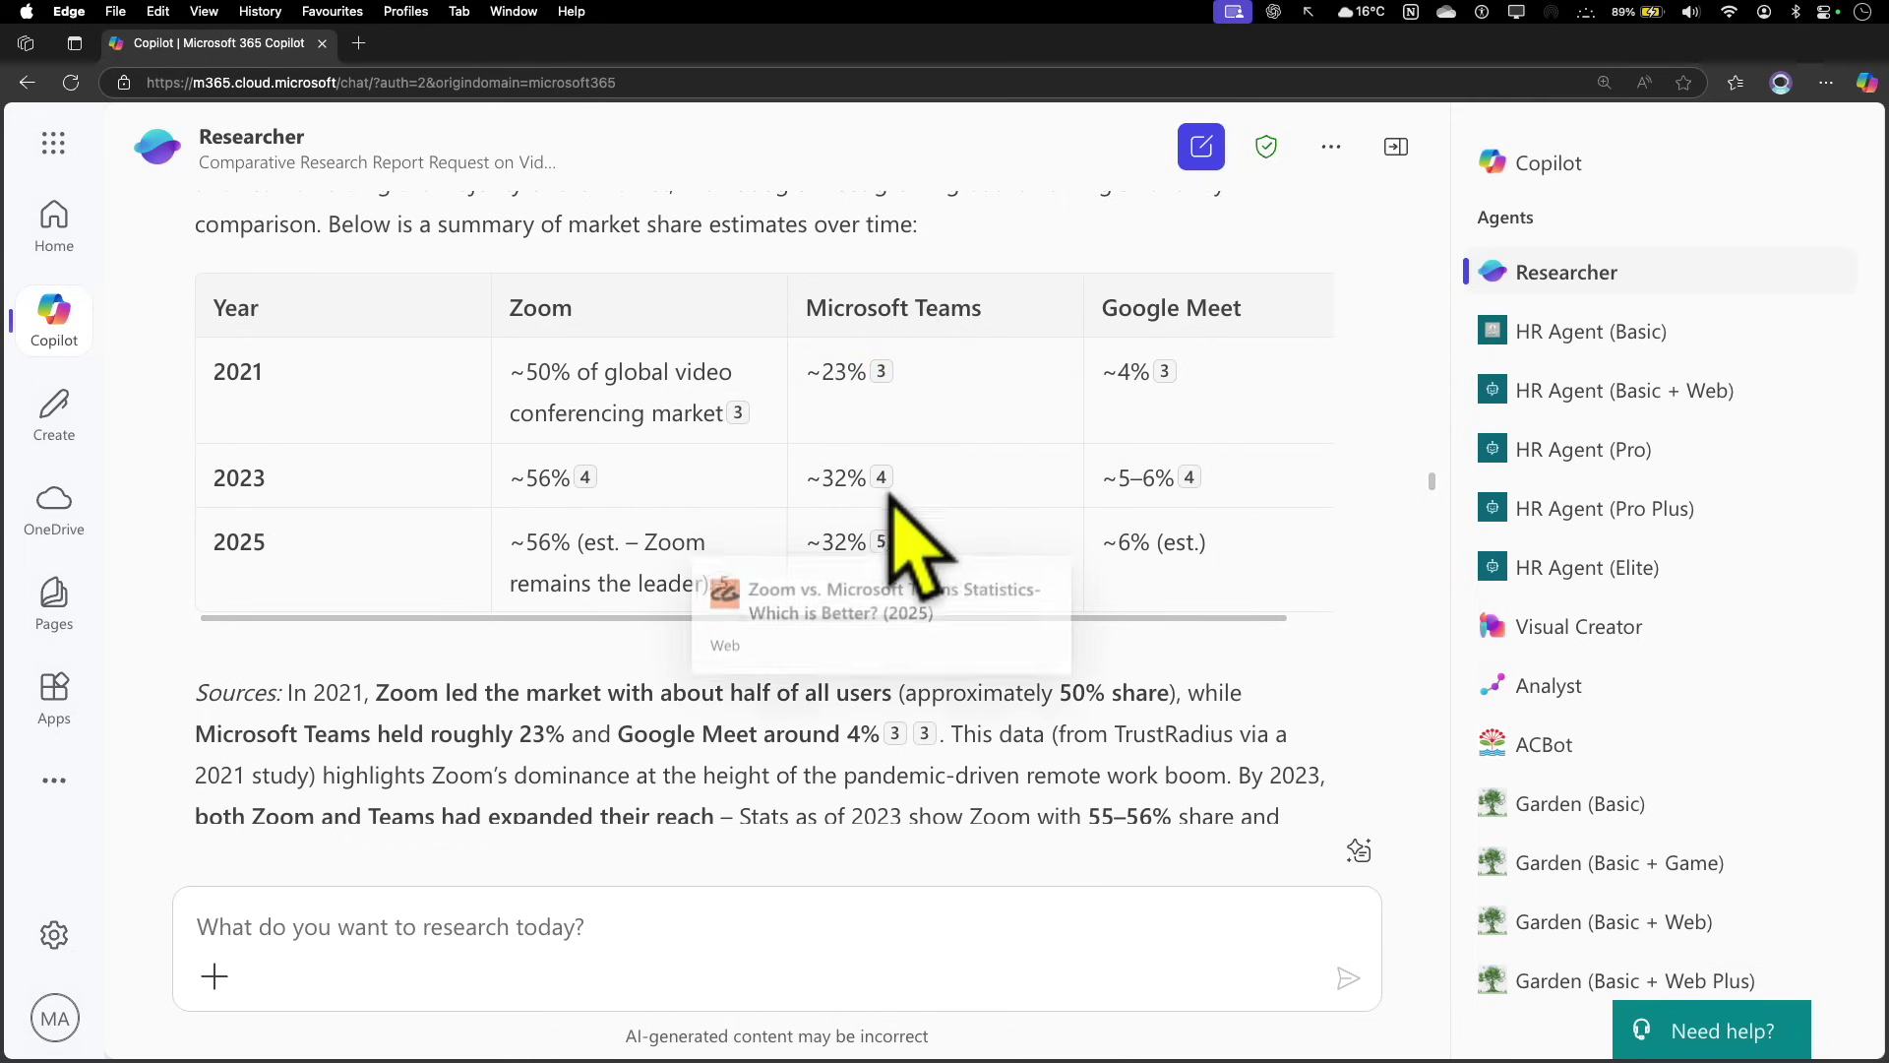
scroll(787, 748, down, 5)
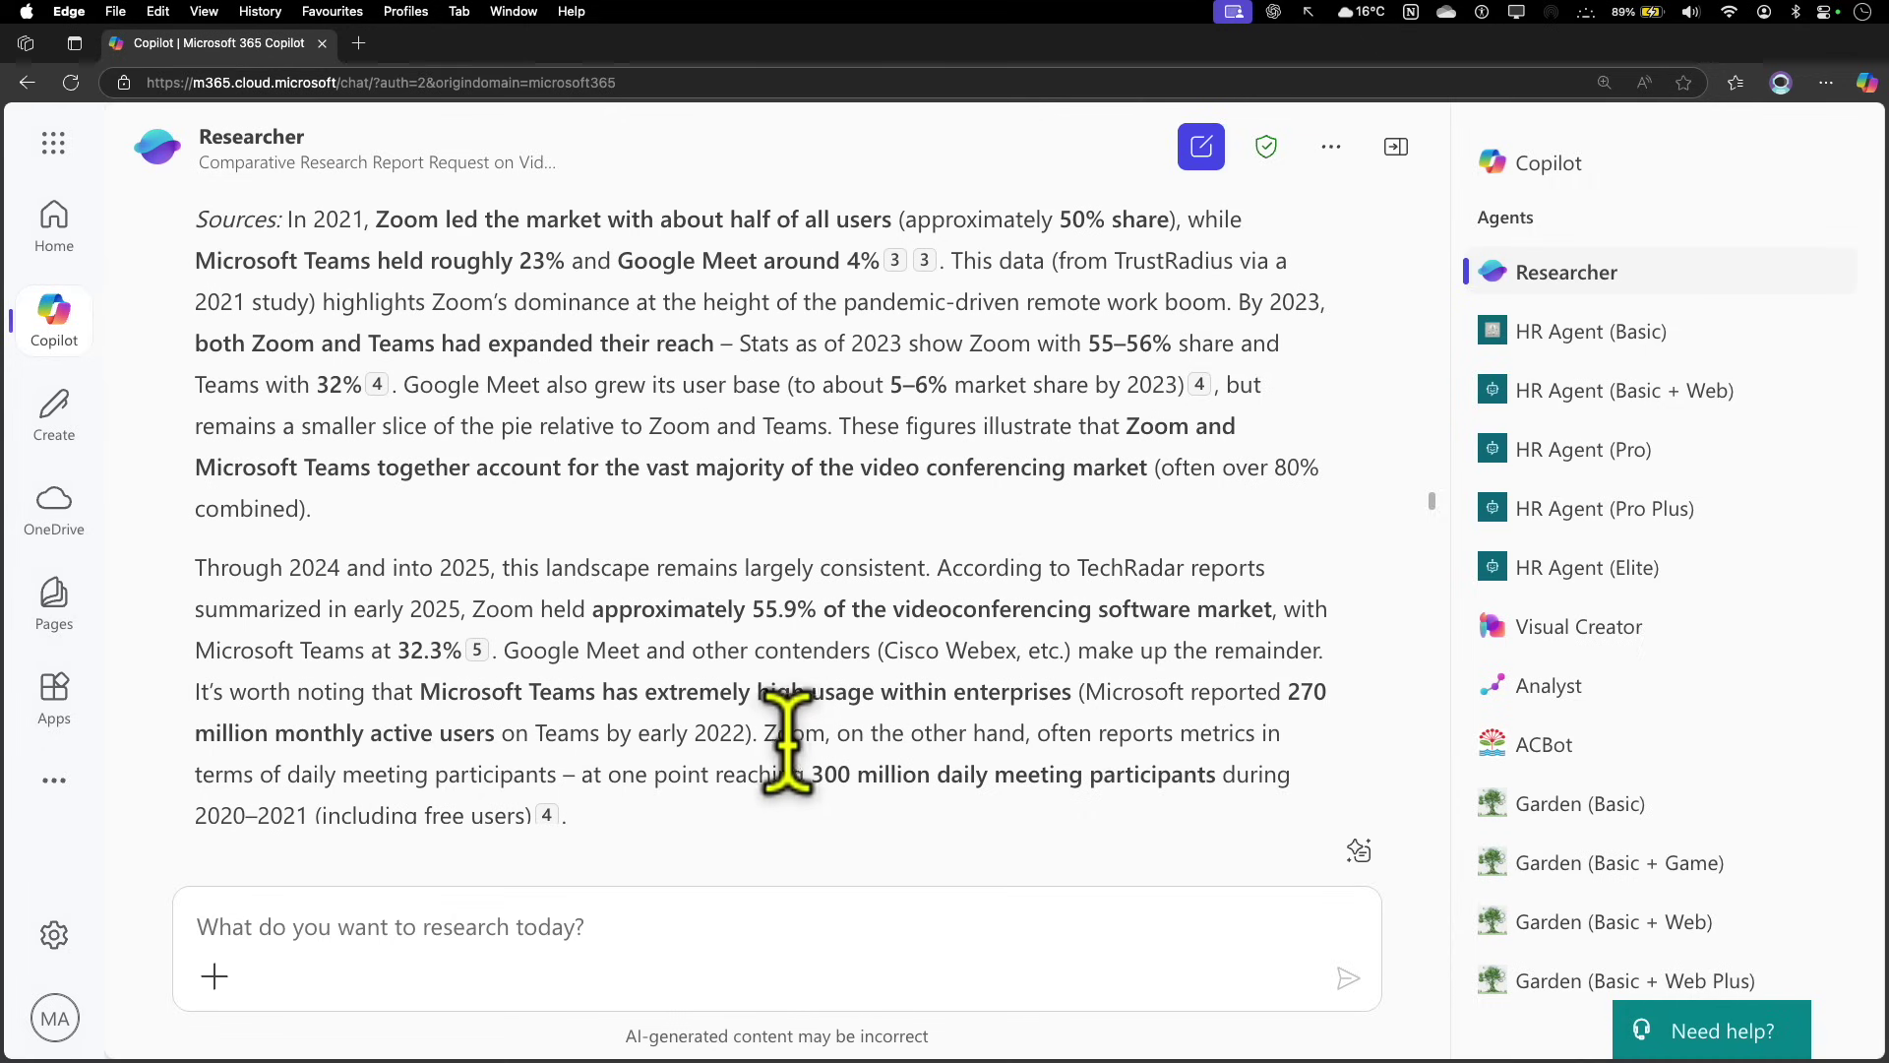
scroll(787, 748, down, 10)
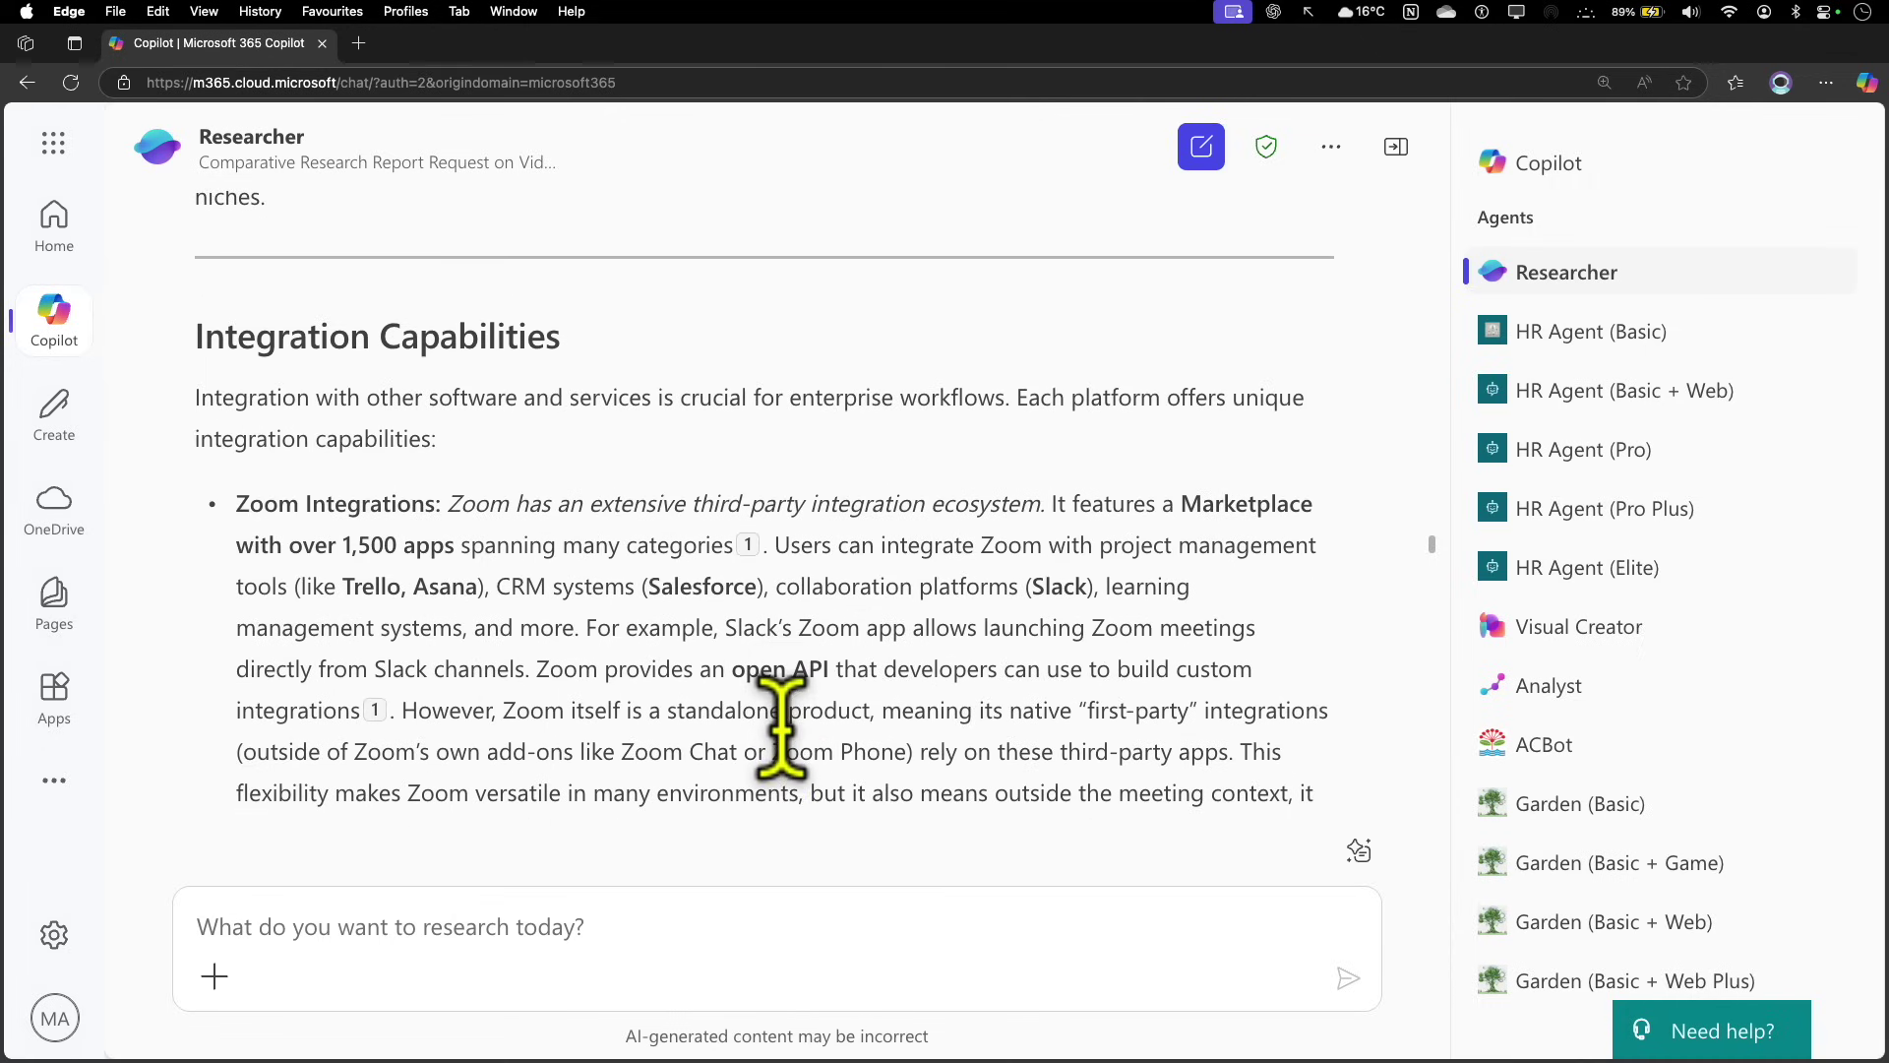
scroll(783, 728, down, 15)
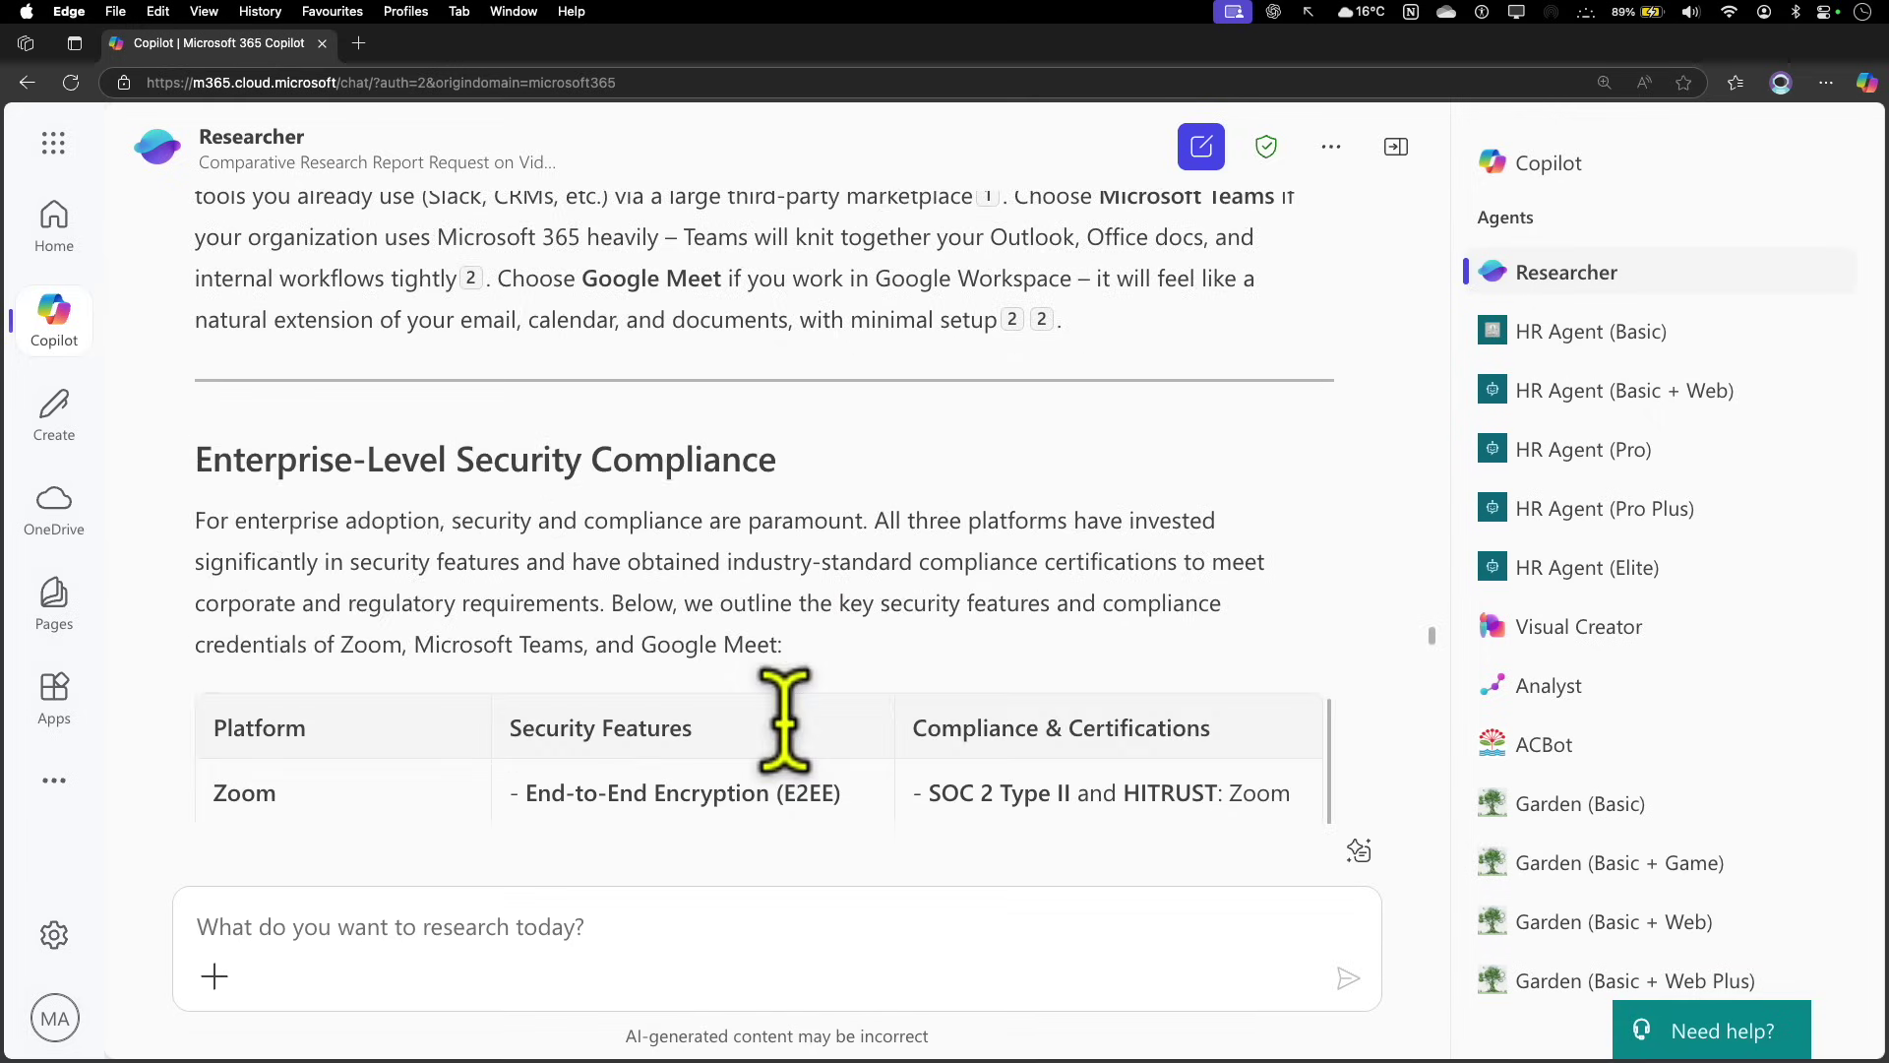
scroll(784, 719, down, 5)
scroll(1363, 610, down, 10)
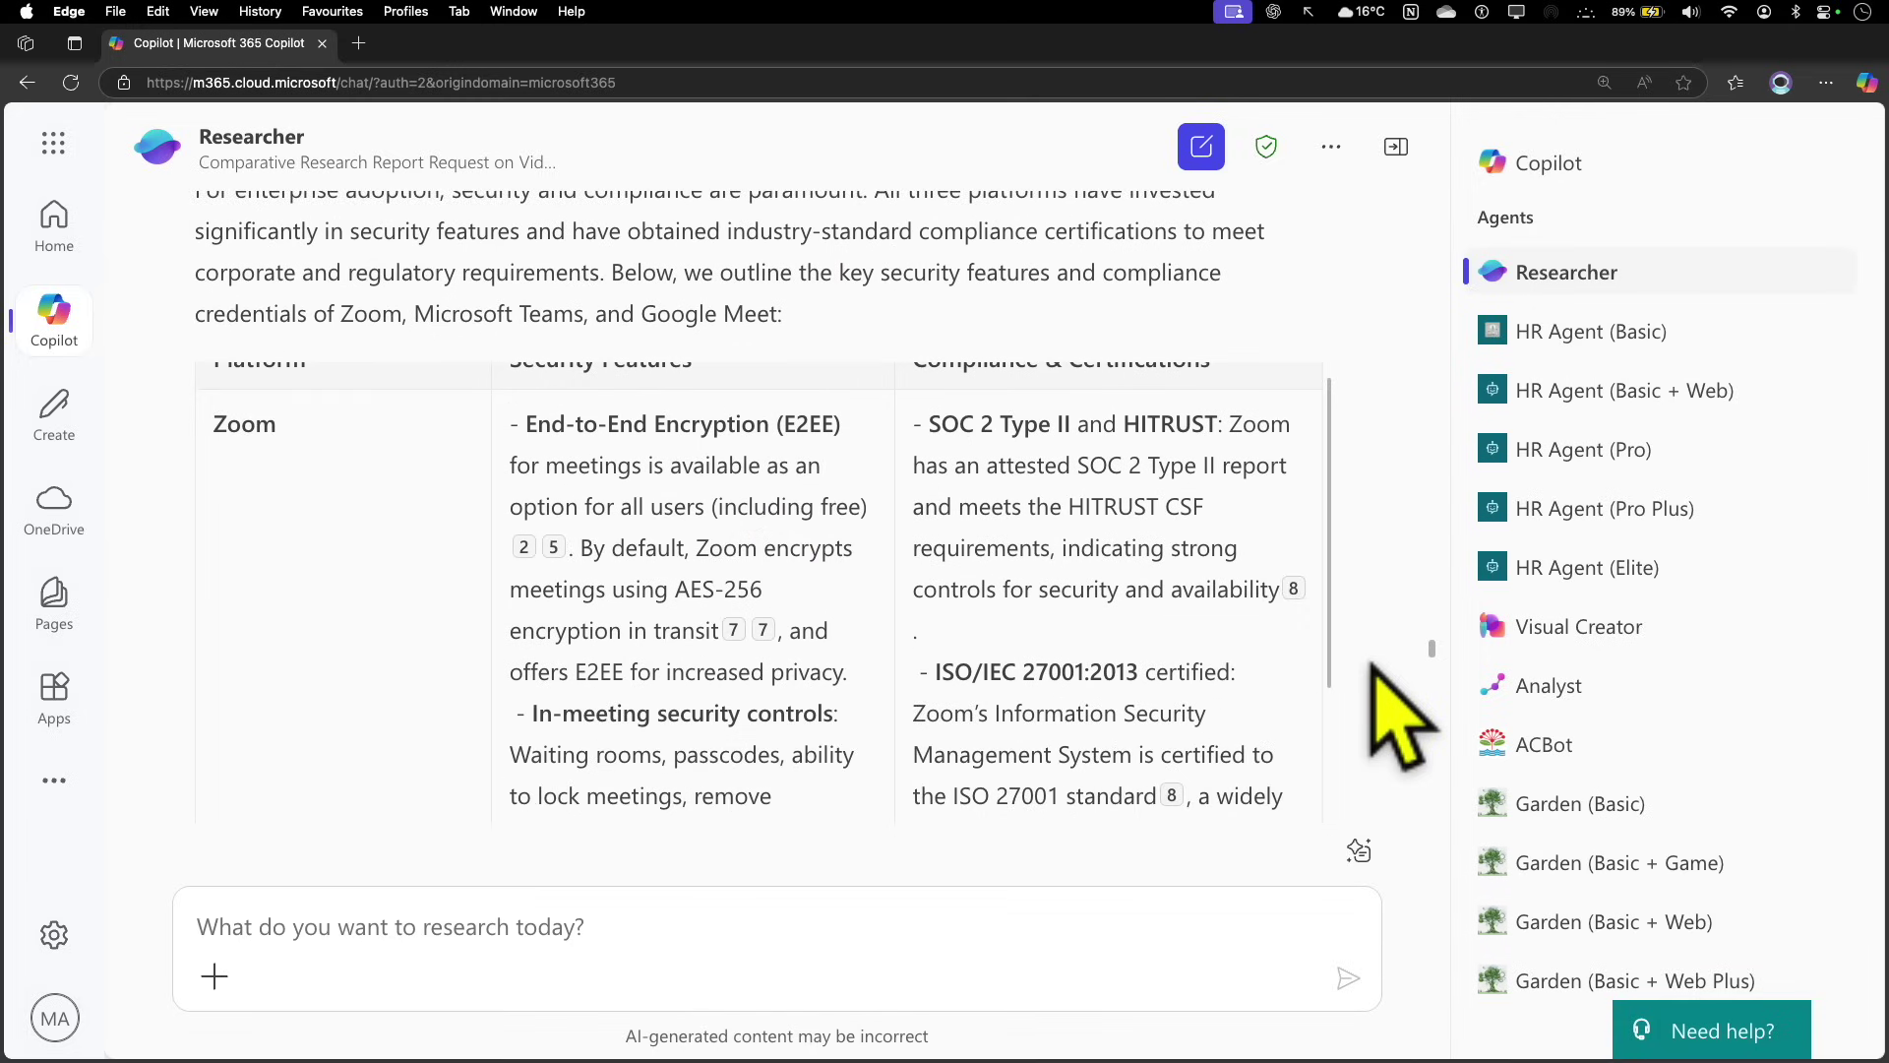
scroll(841, 630, up, 5)
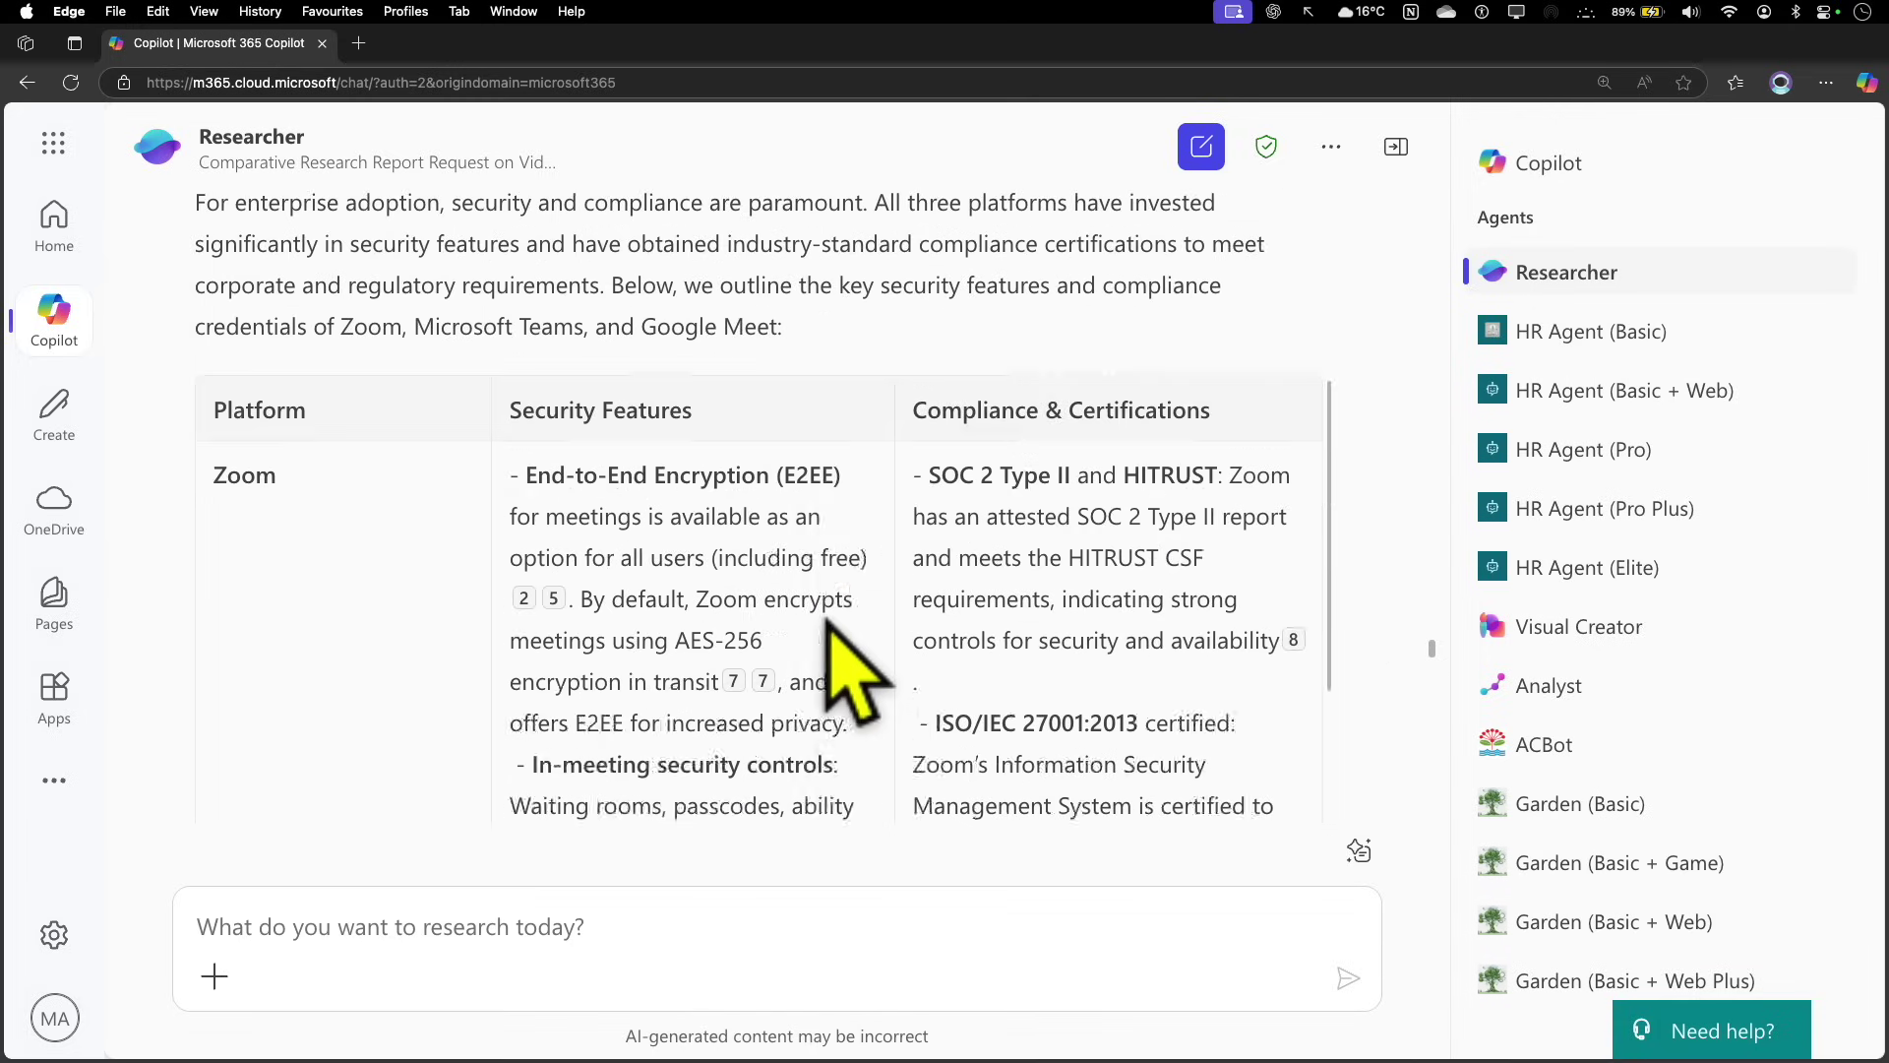
scroll(837, 600, down, 5)
scroll(650, 590, down, 15)
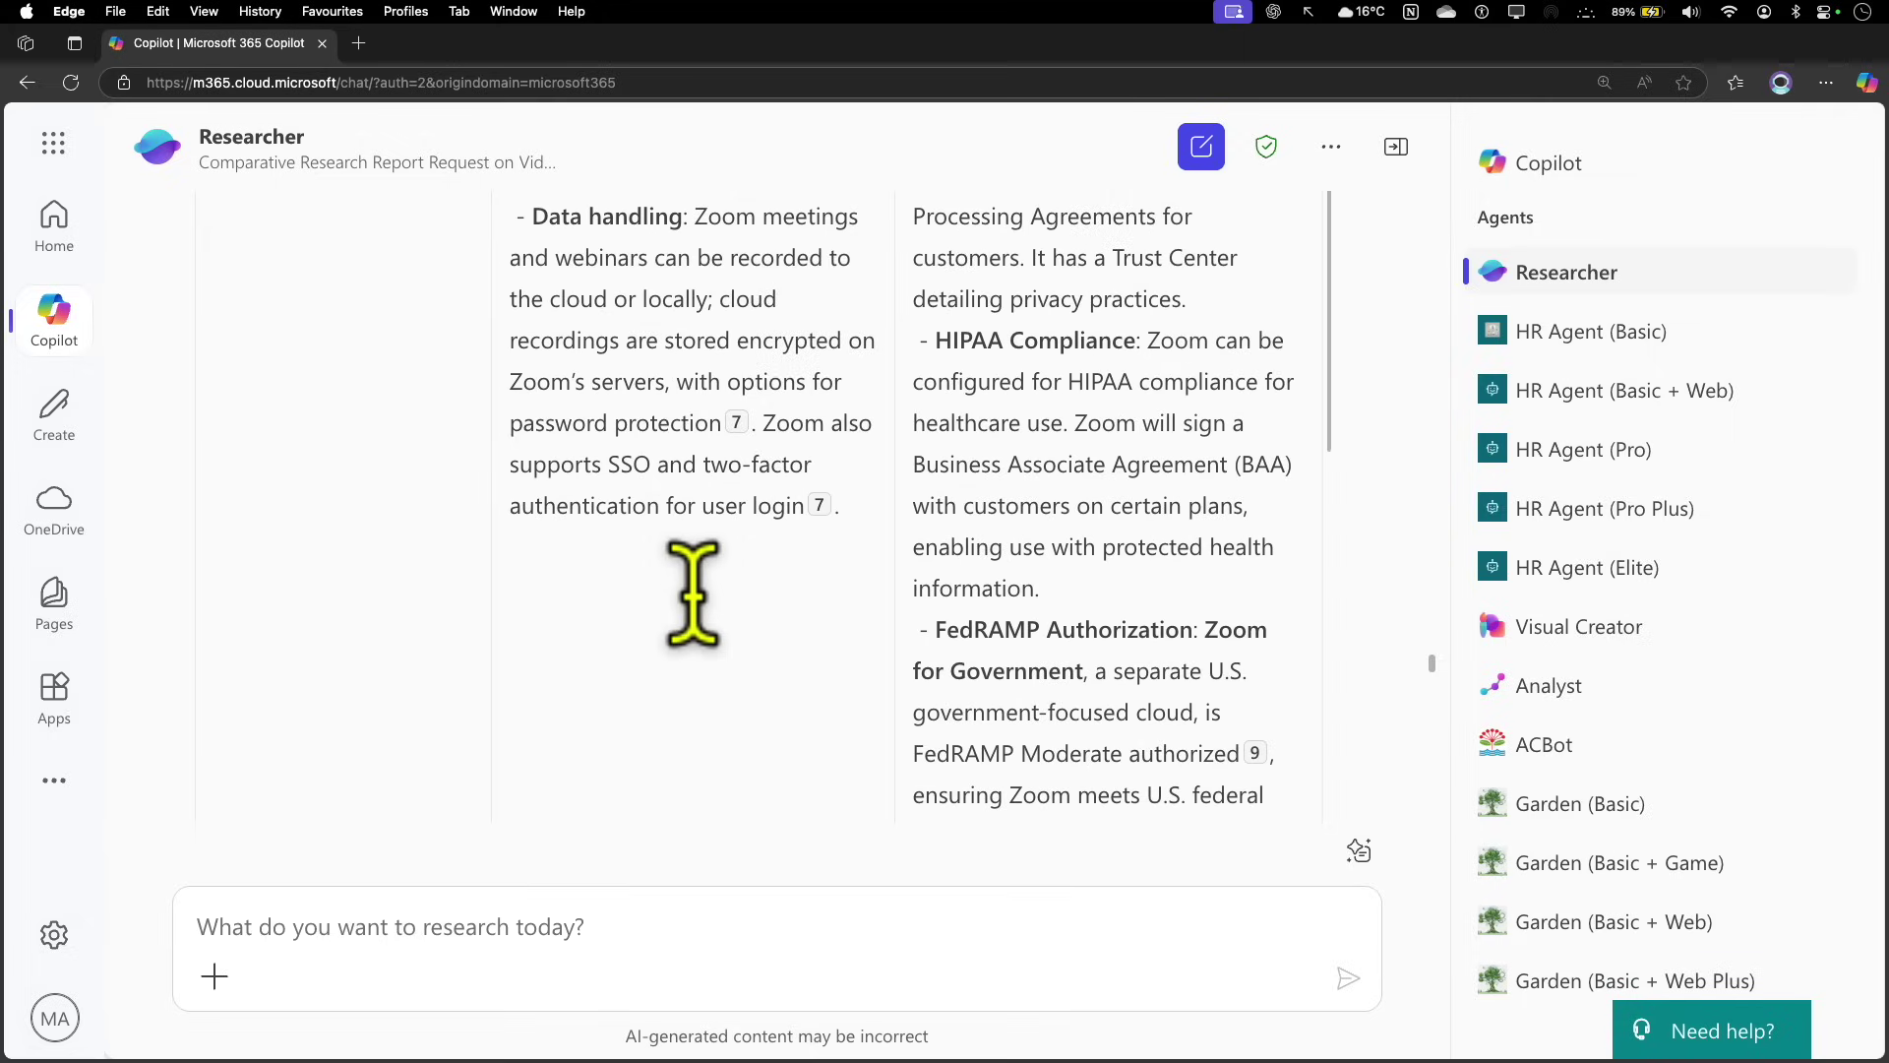
Open the report with Edit in Pages, expand the Page to full window, and scroll its contents
click(212, 741)
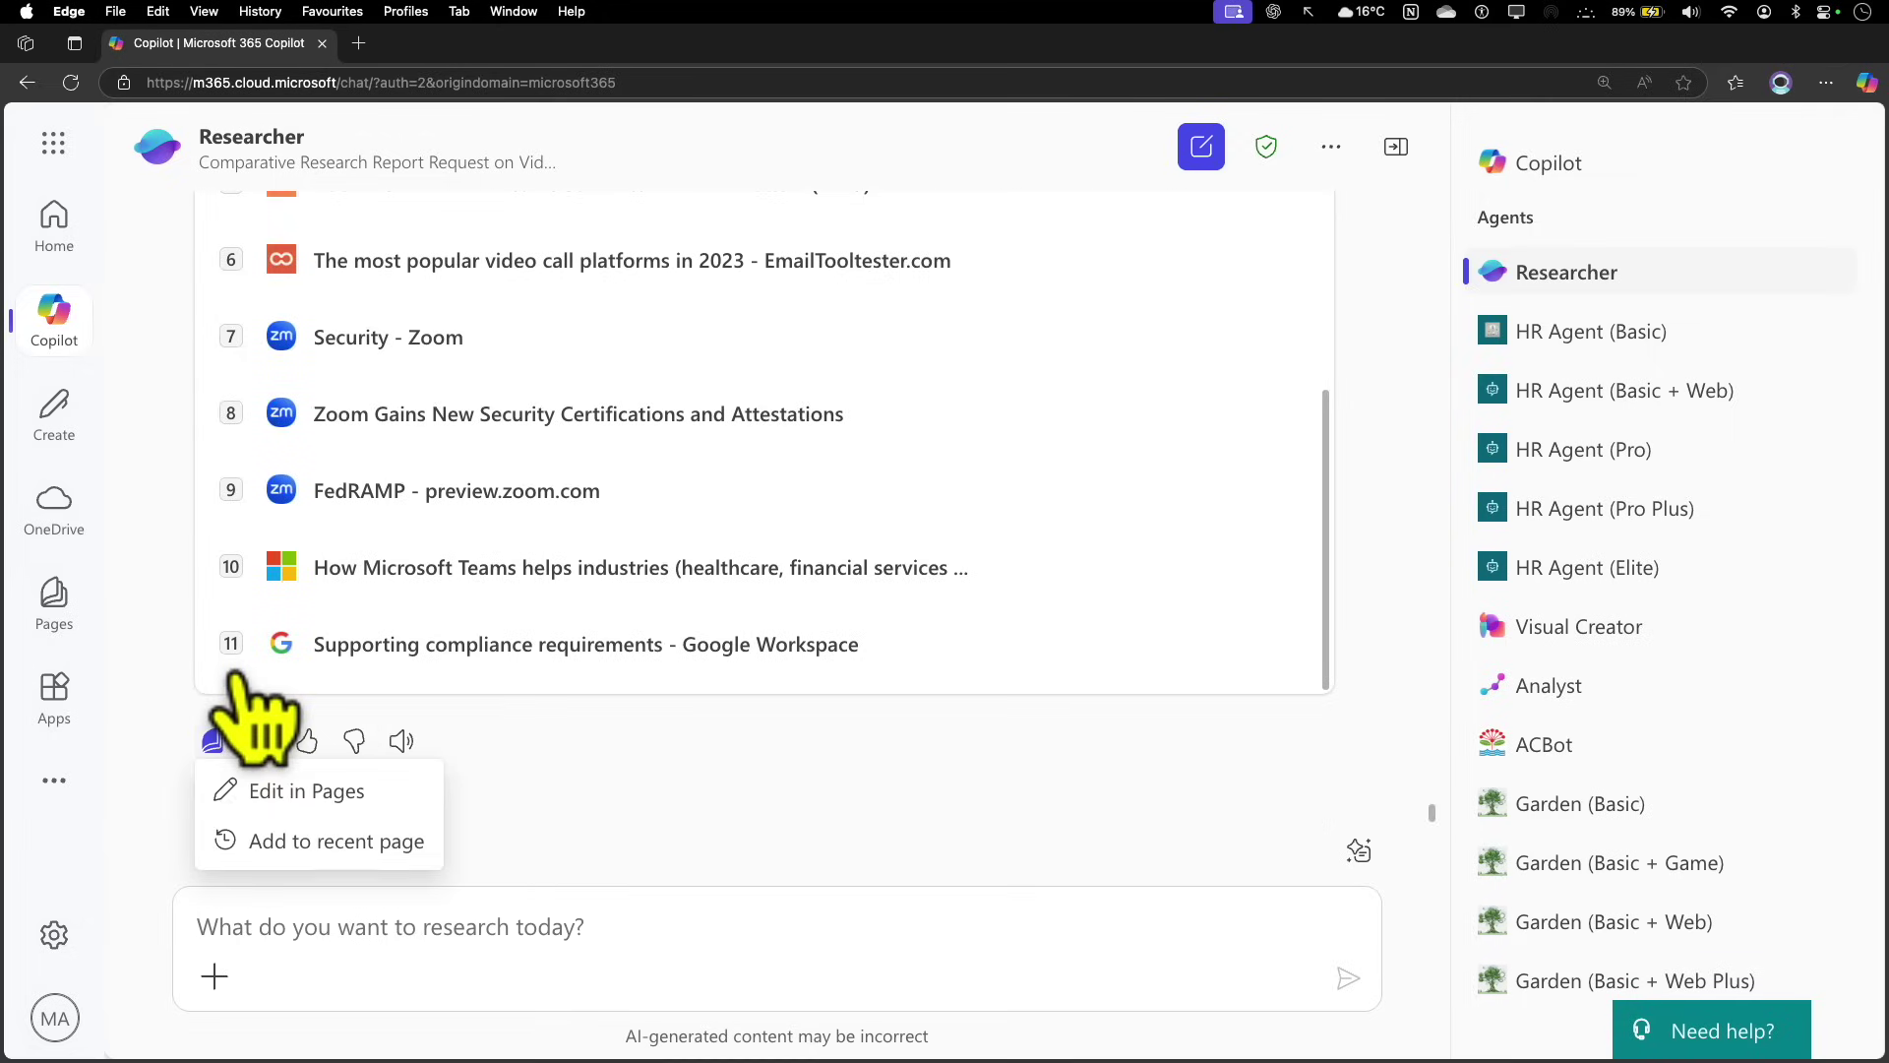
click(285, 791)
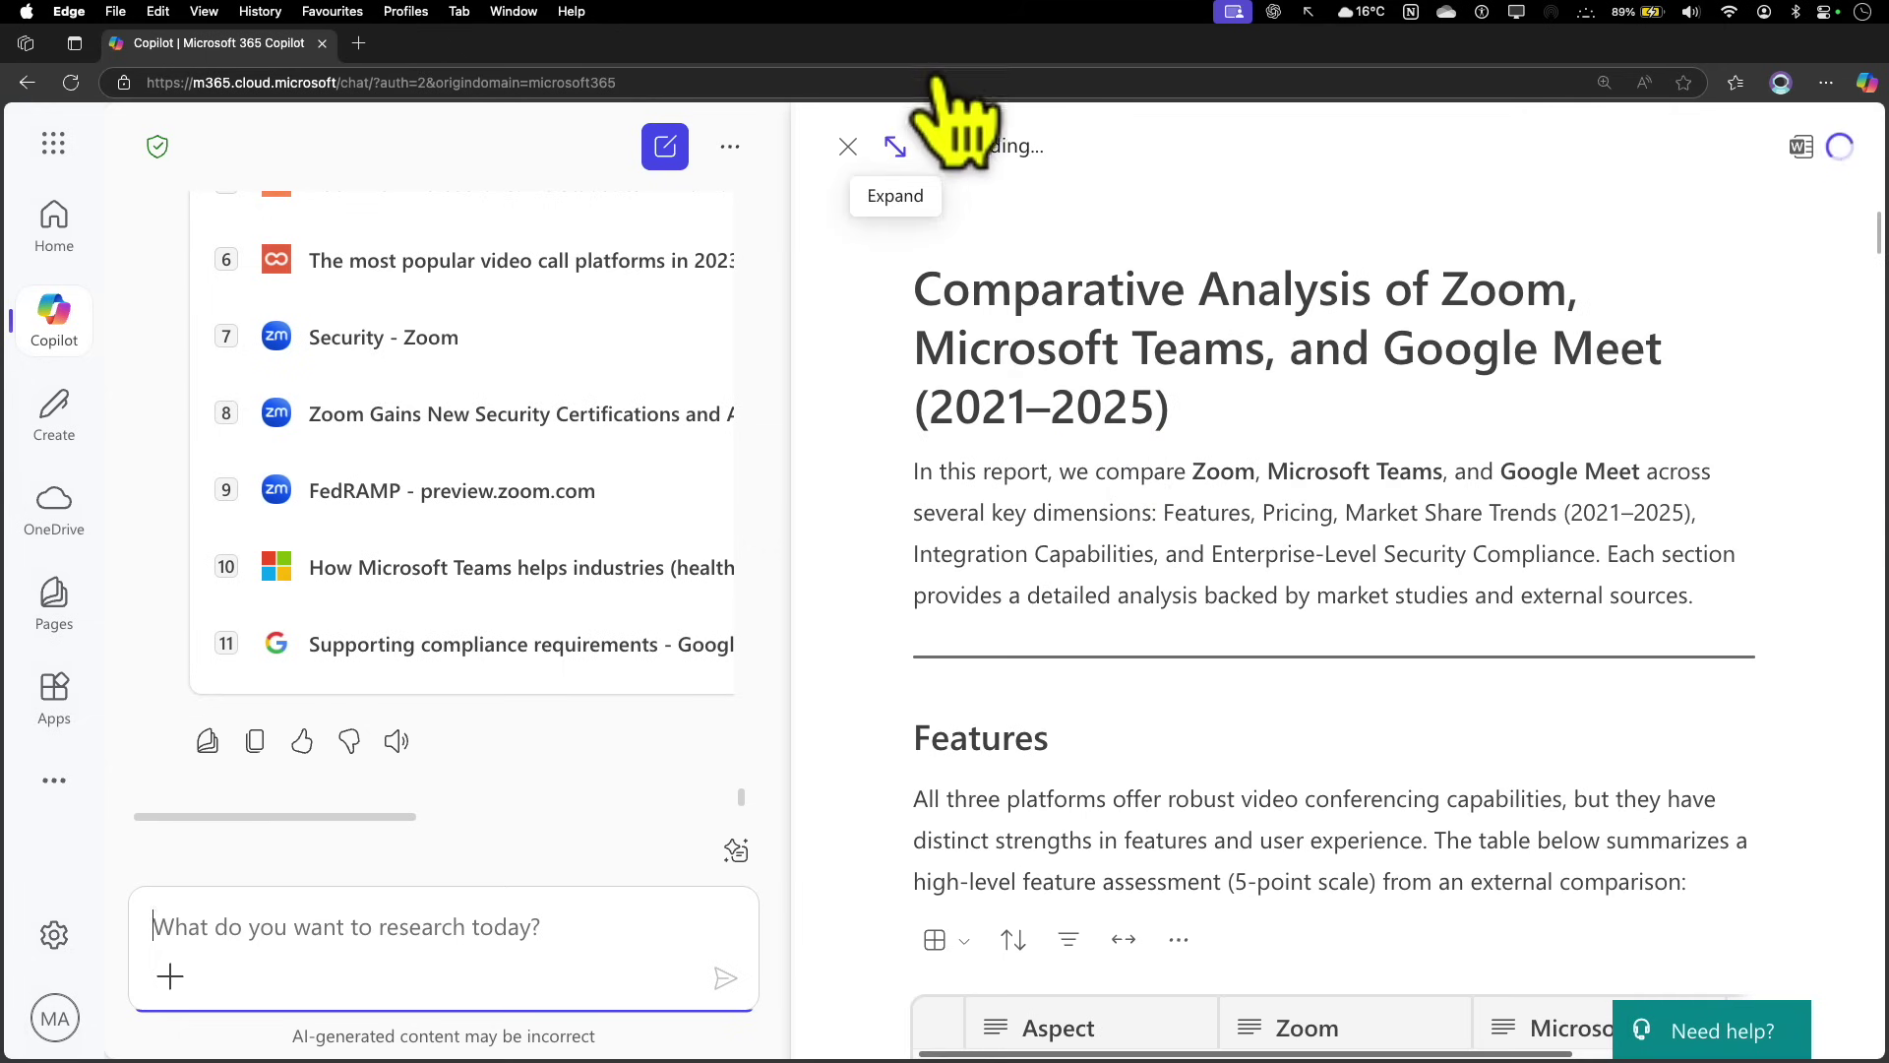
click(895, 146)
scroll(996, 532, down, 10)
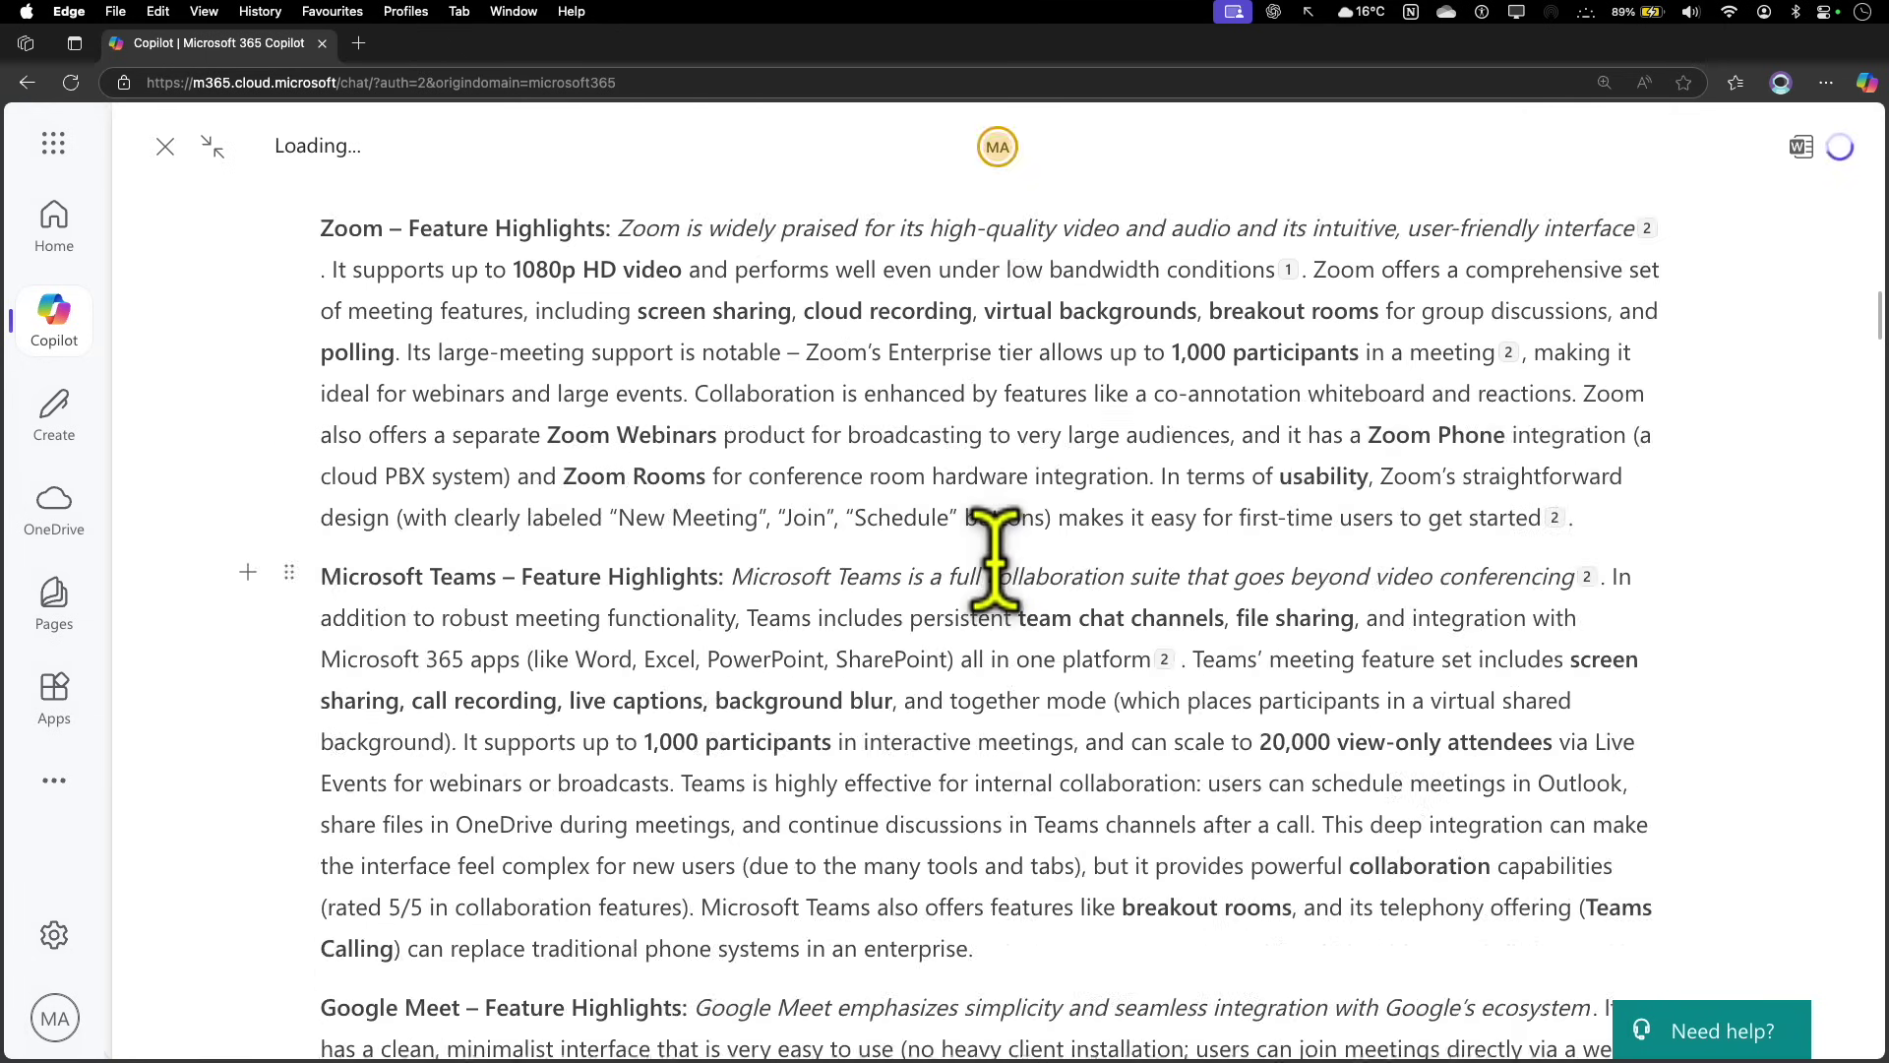
scroll(996, 562, down, 20)
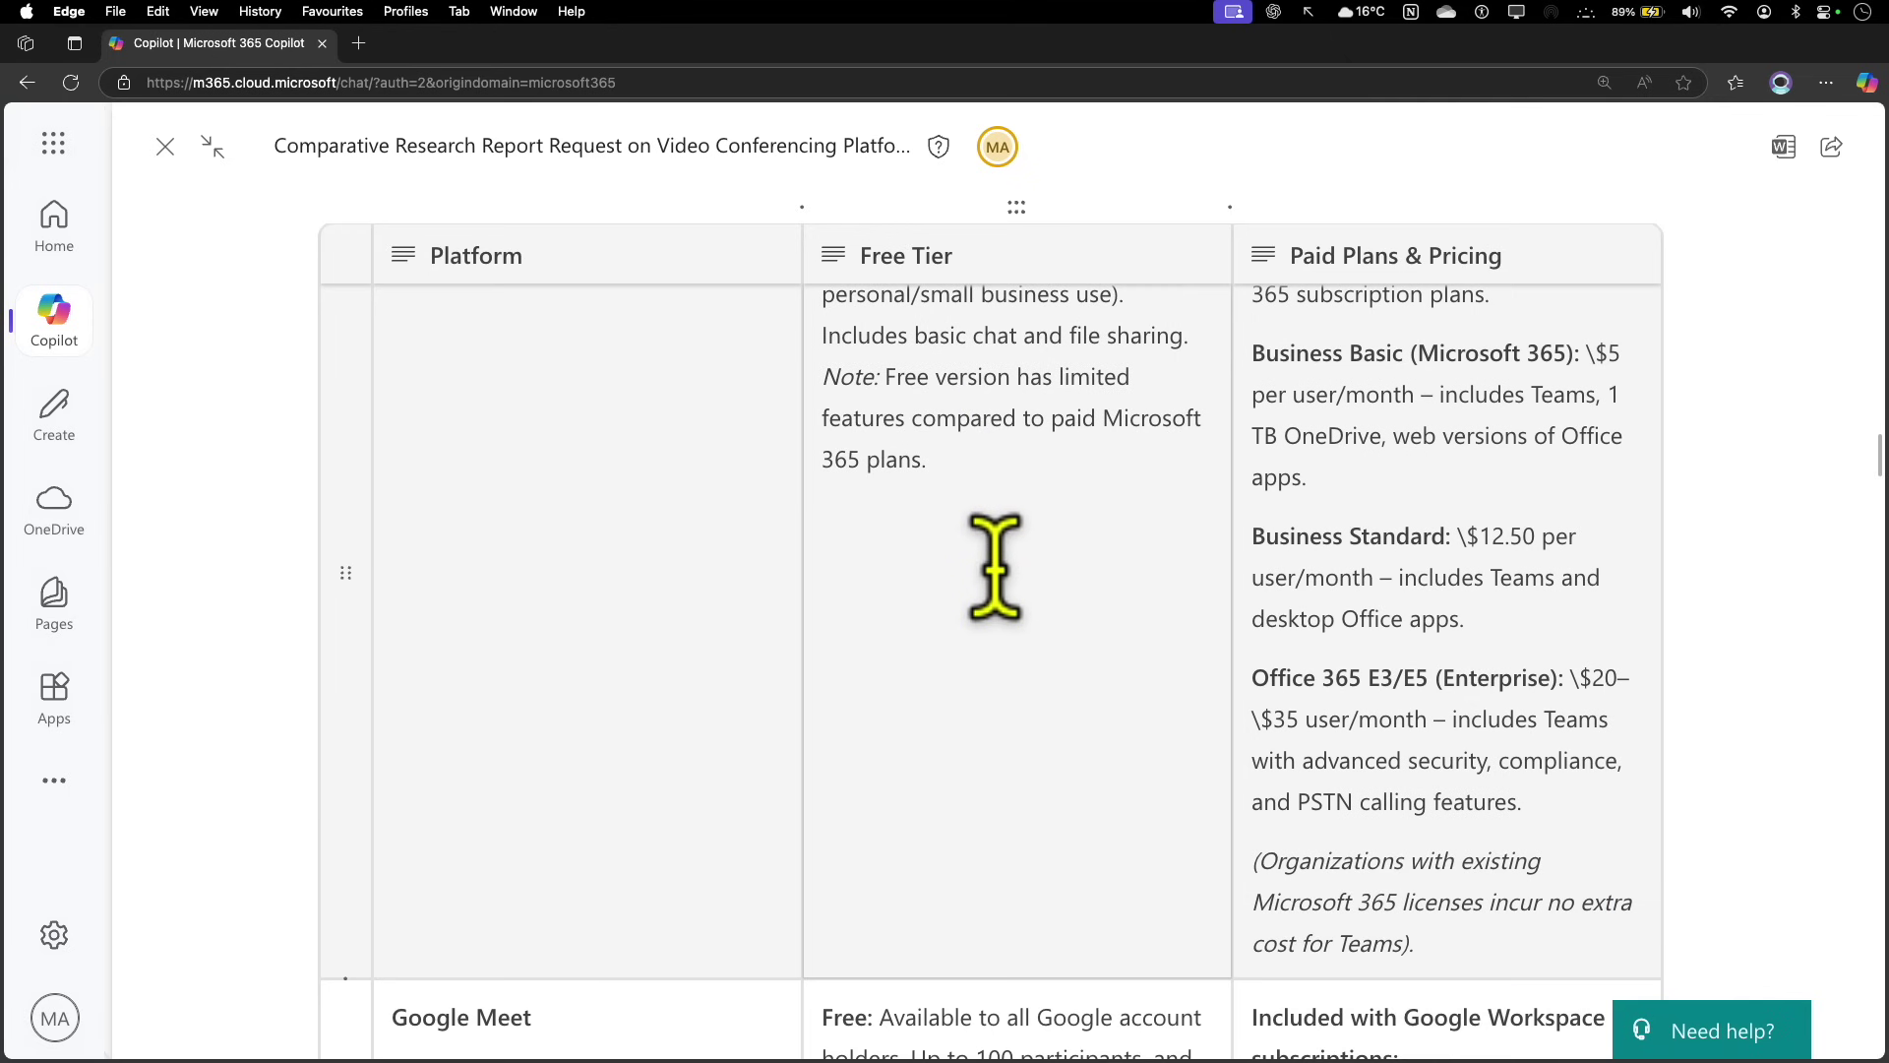
scroll(1014, 595, down, 3)
scroll(1008, 586, up, 20)
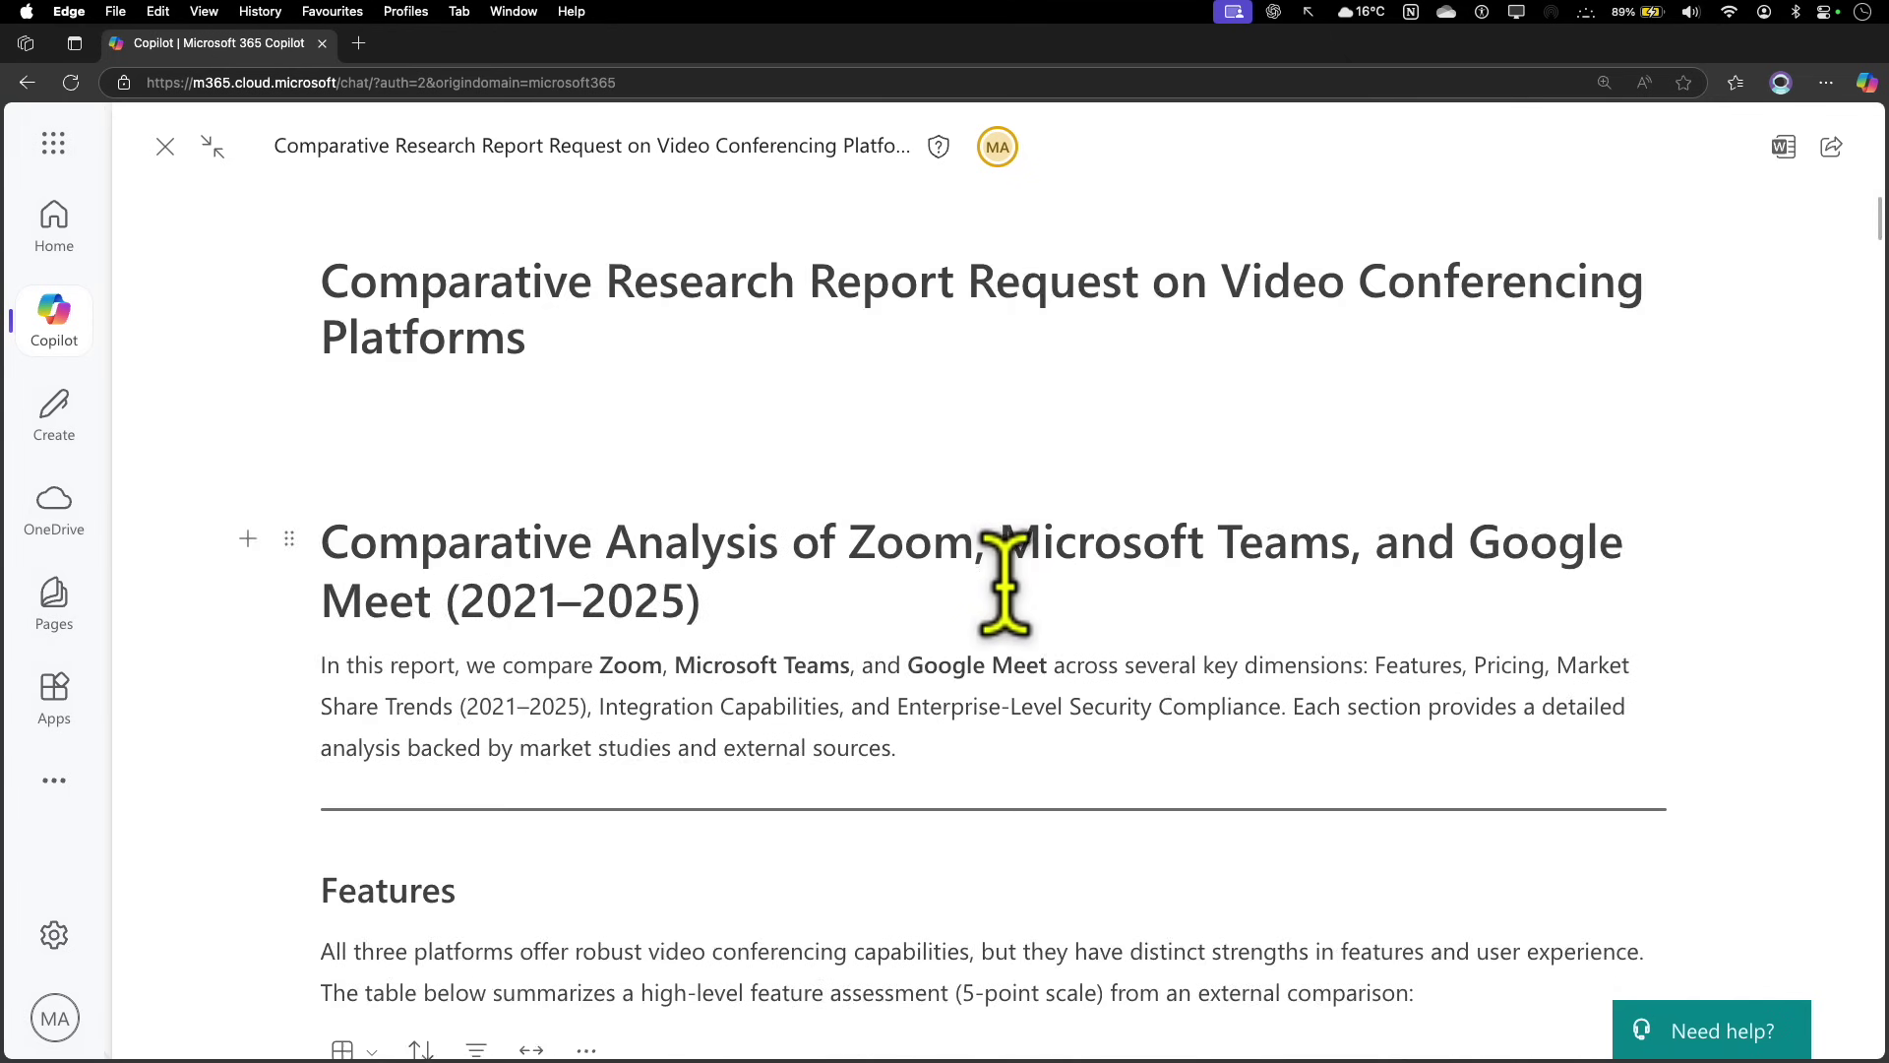
scroll(1001, 581, down, 6)
scroll(1037, 590, down, 15)
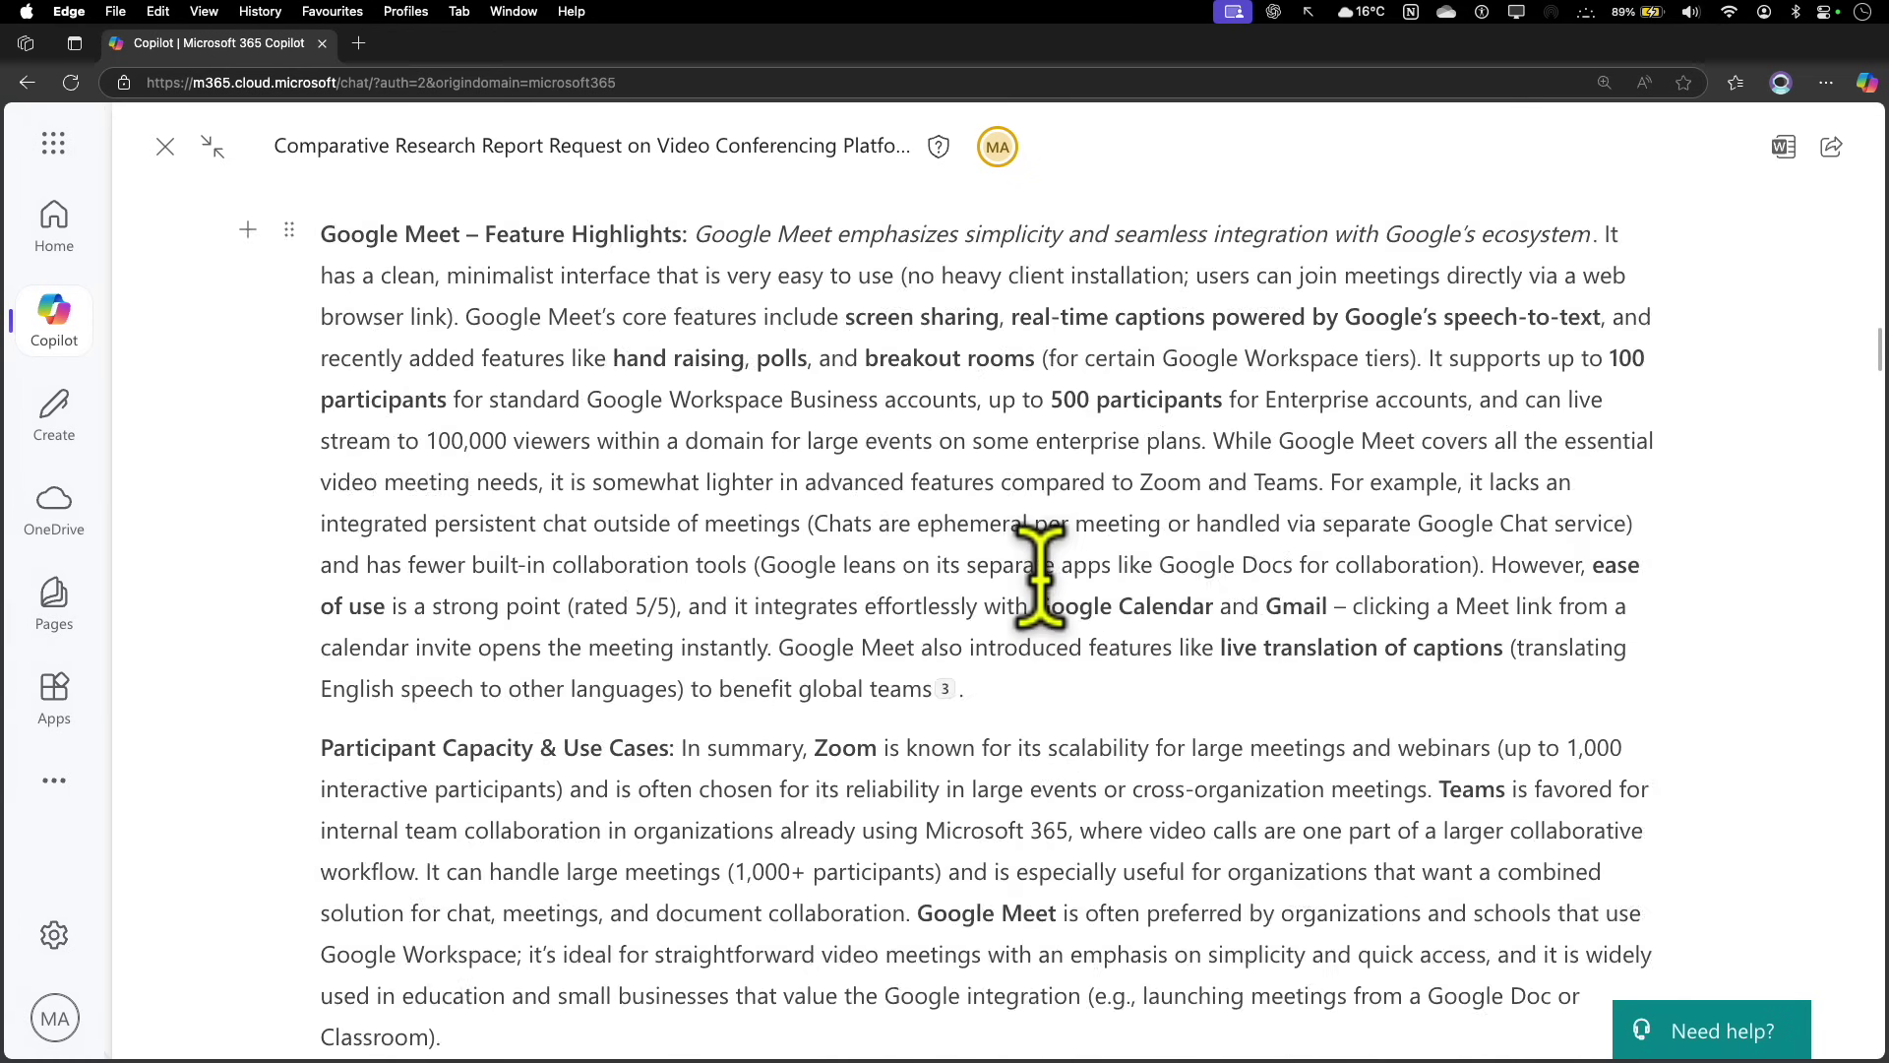
scroll(1040, 576, down, 20)
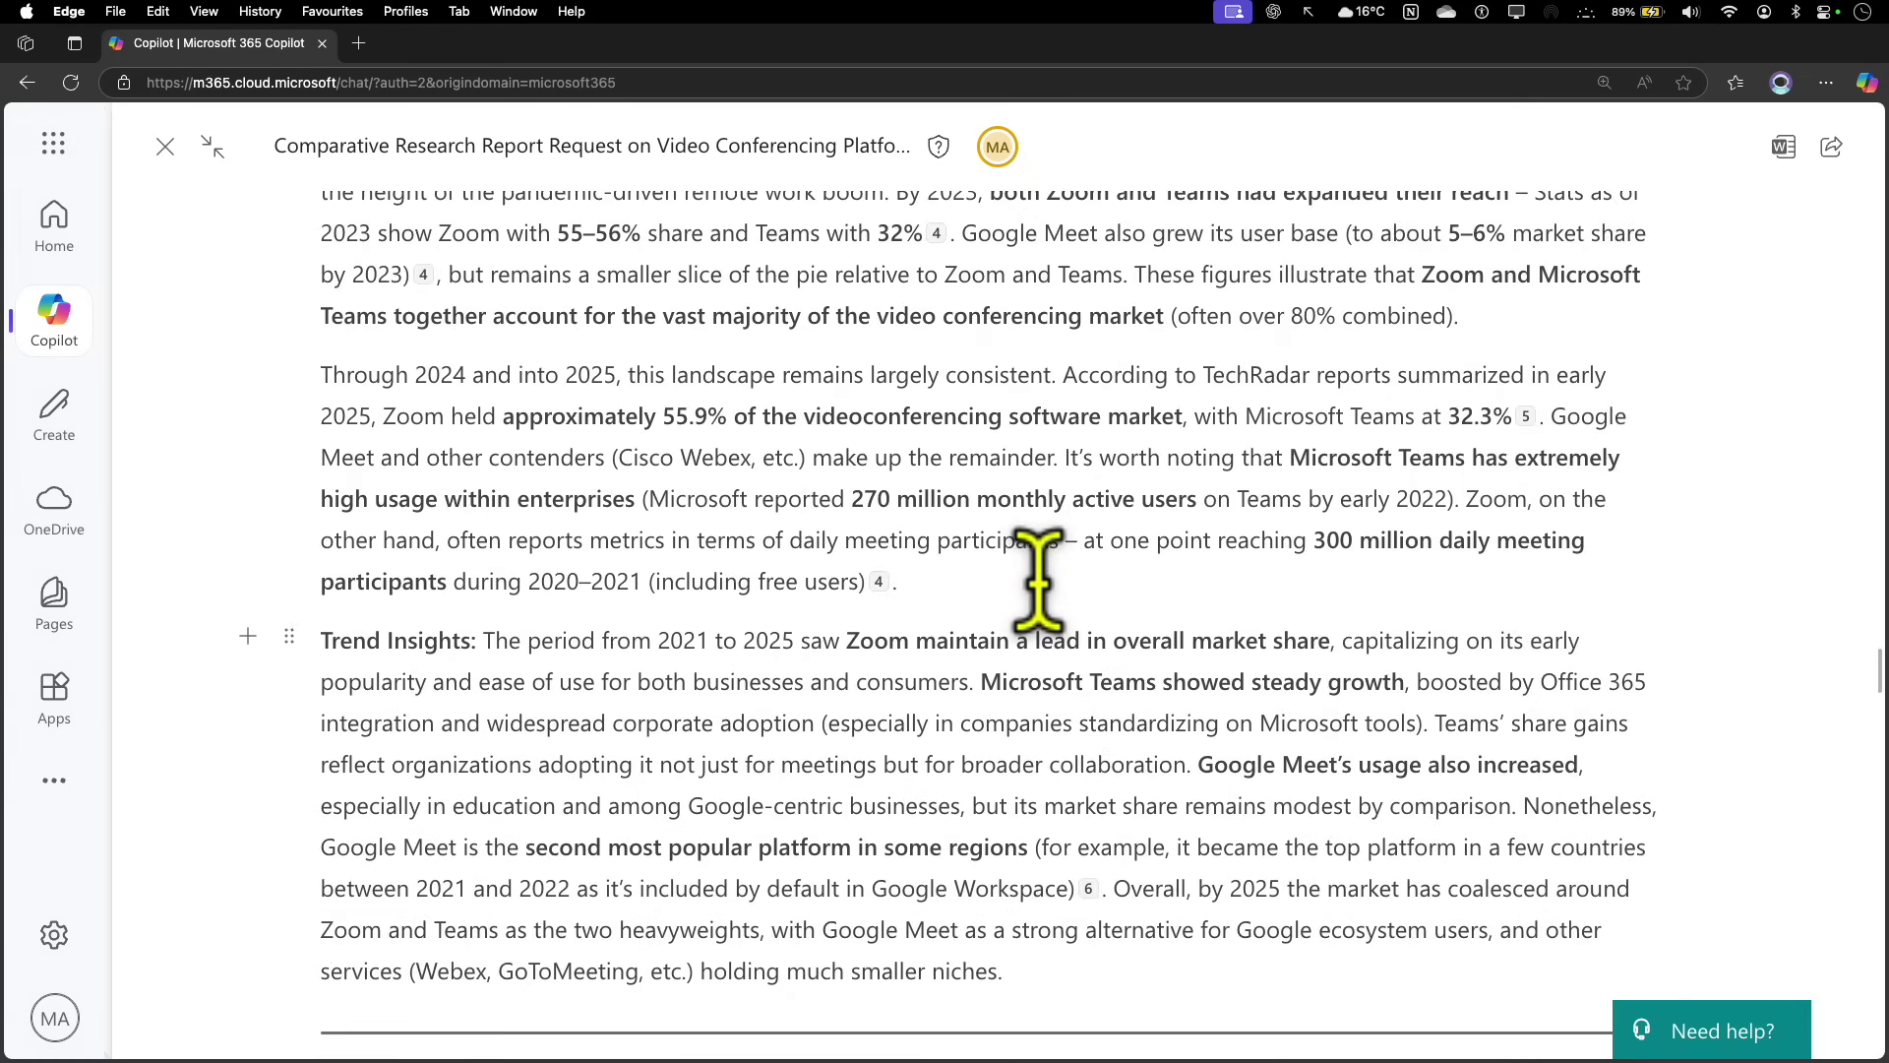
scroll(1034, 566, up, 20)
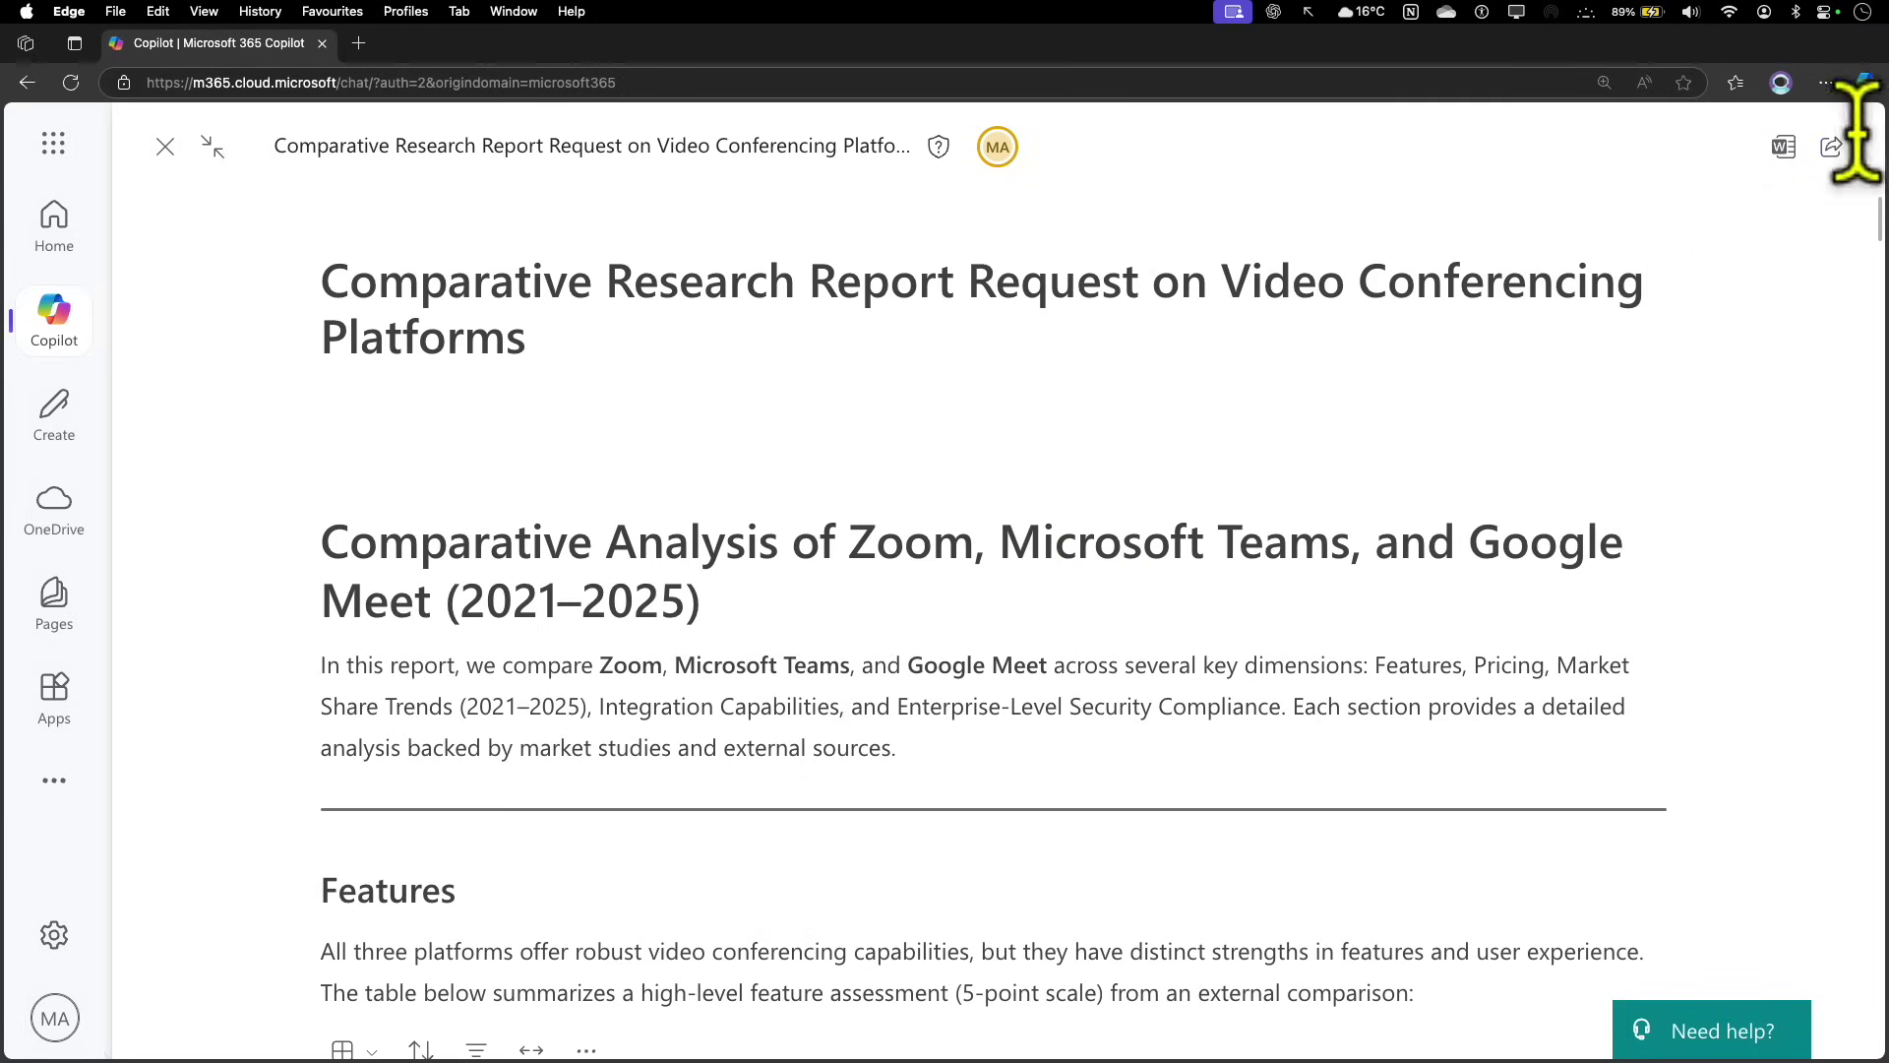
Check the Page's share options and insertable blocks without changing anything, then close the Page
click(1832, 147)
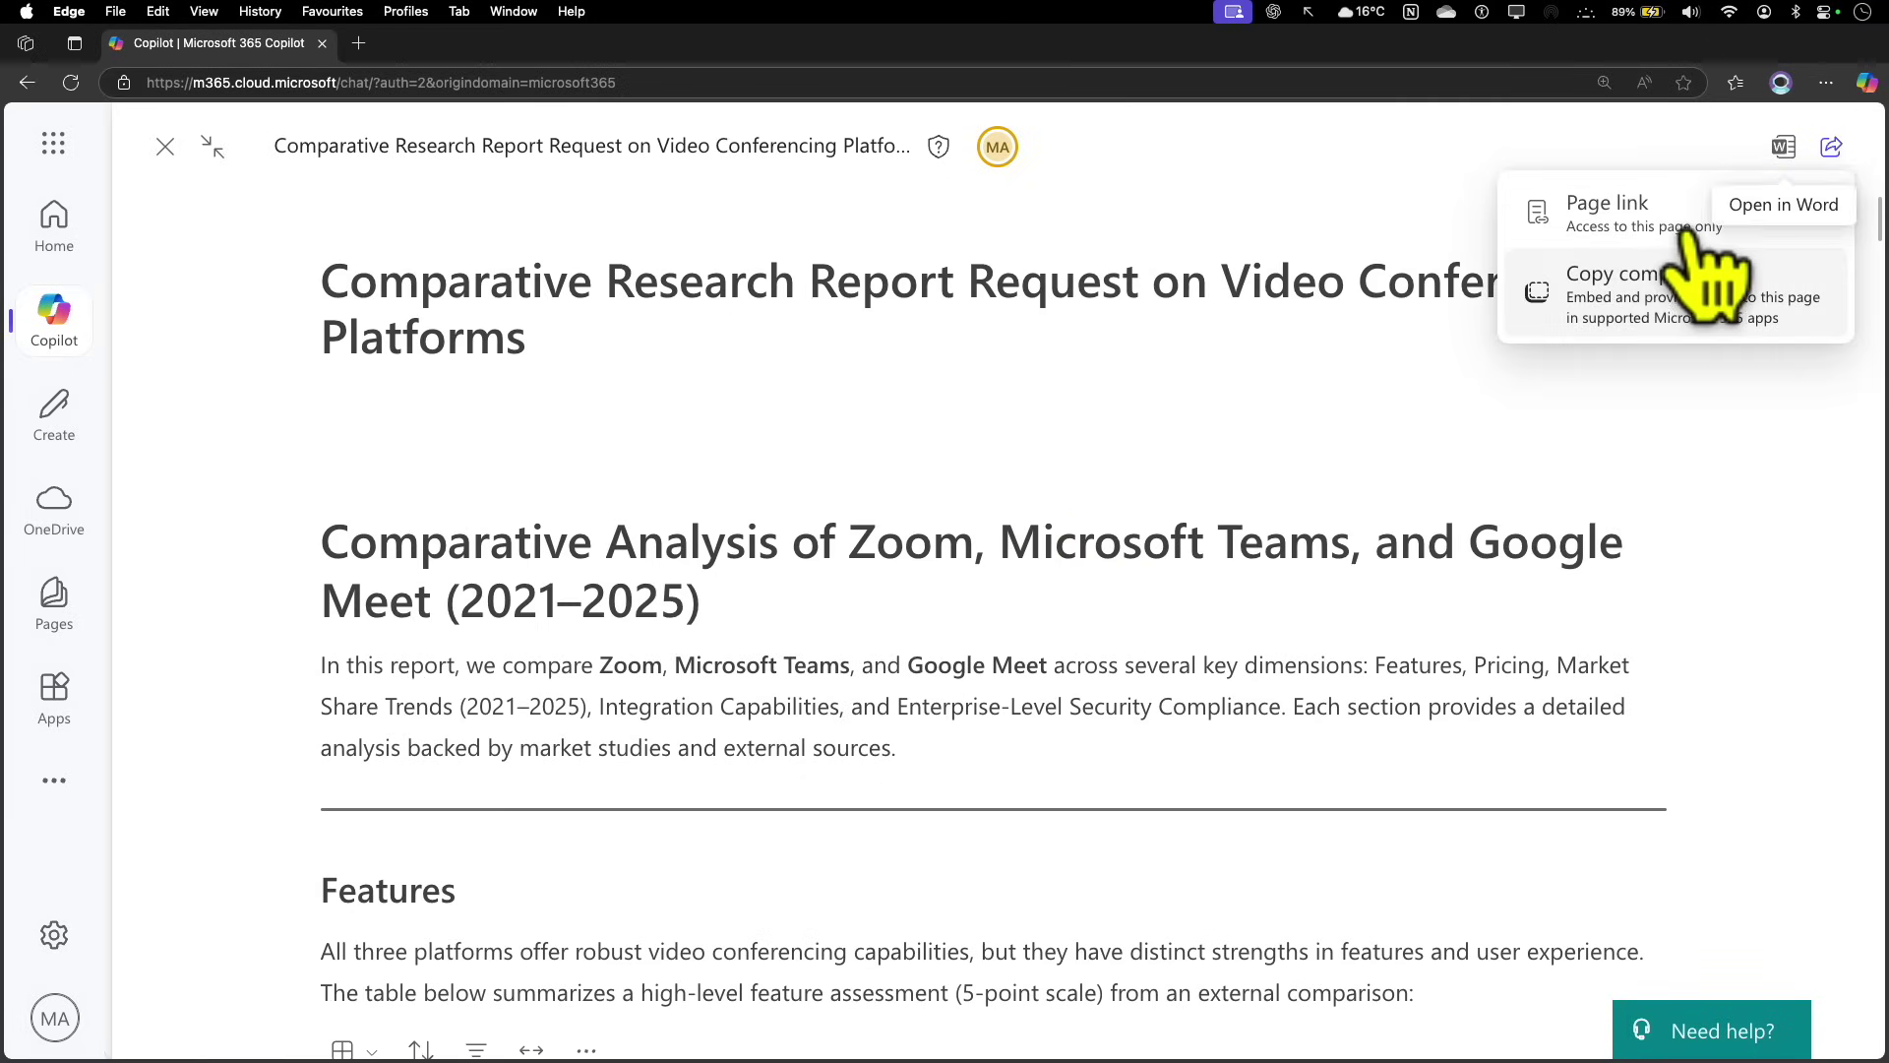
click(907, 635)
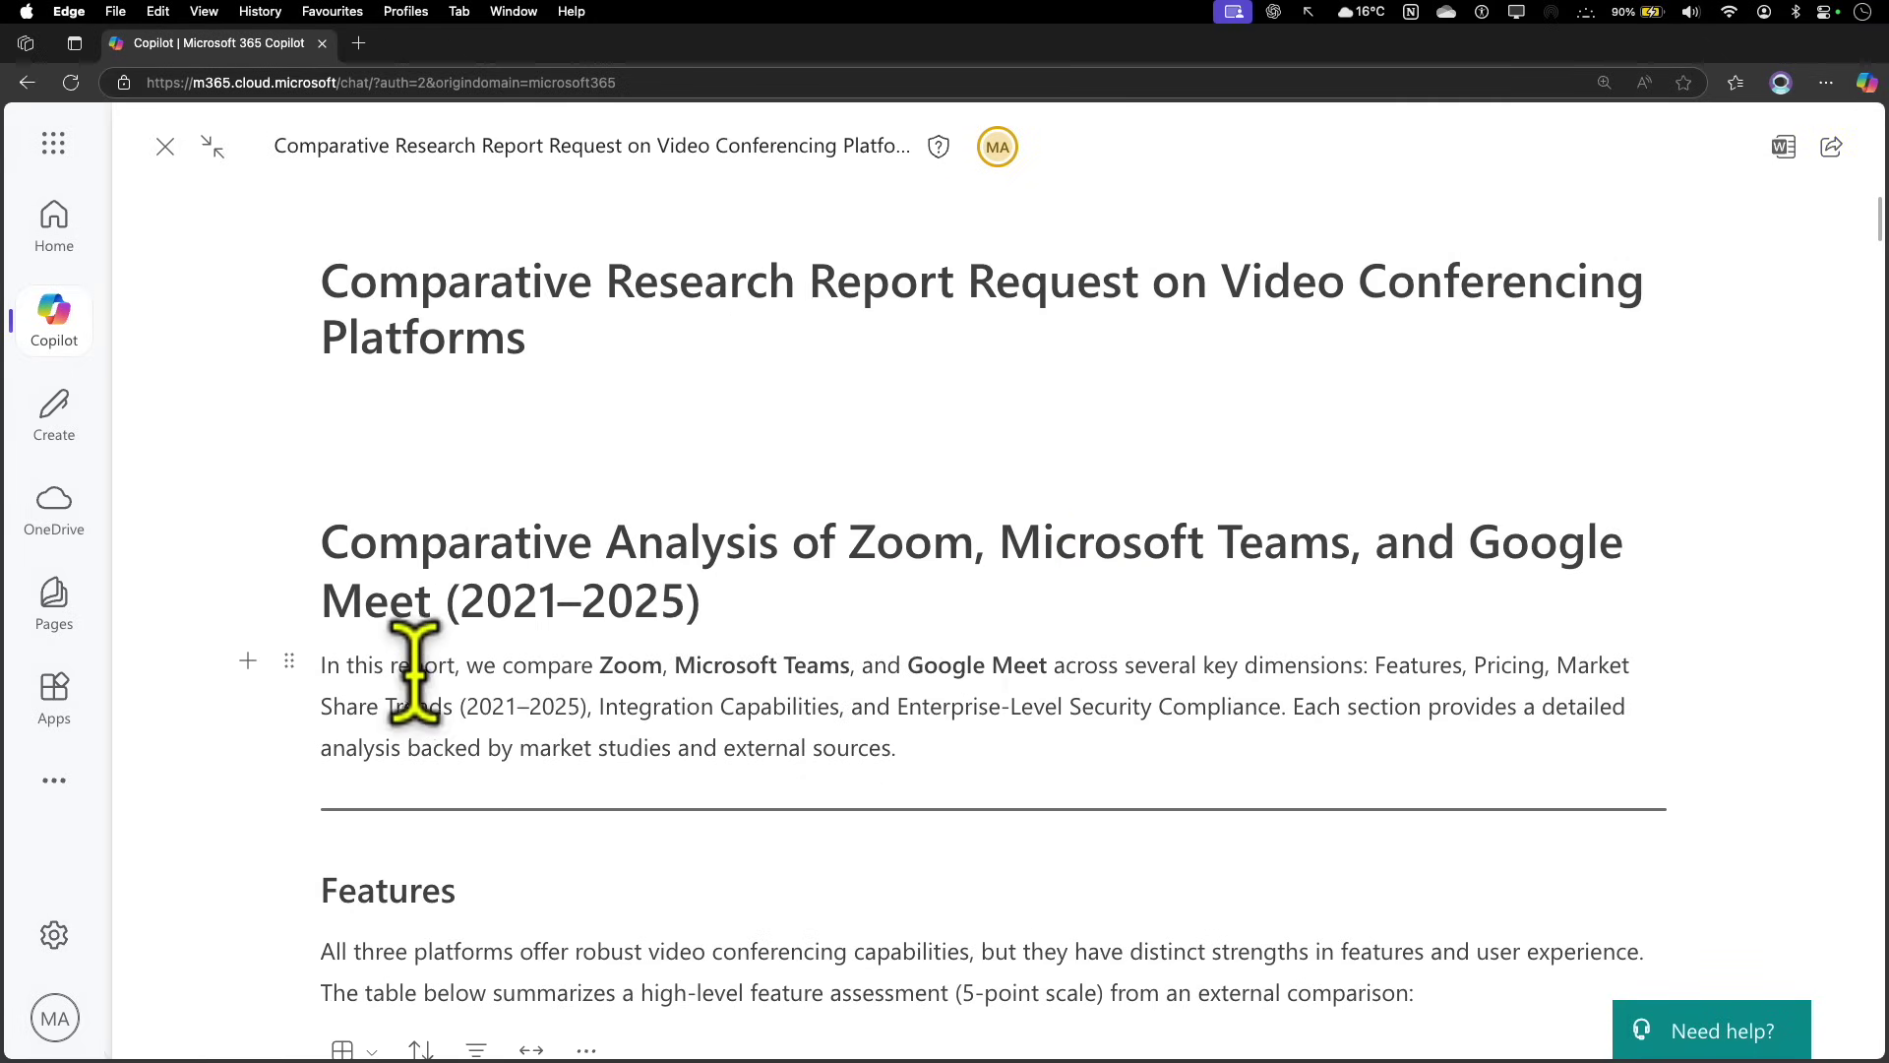
click(248, 660)
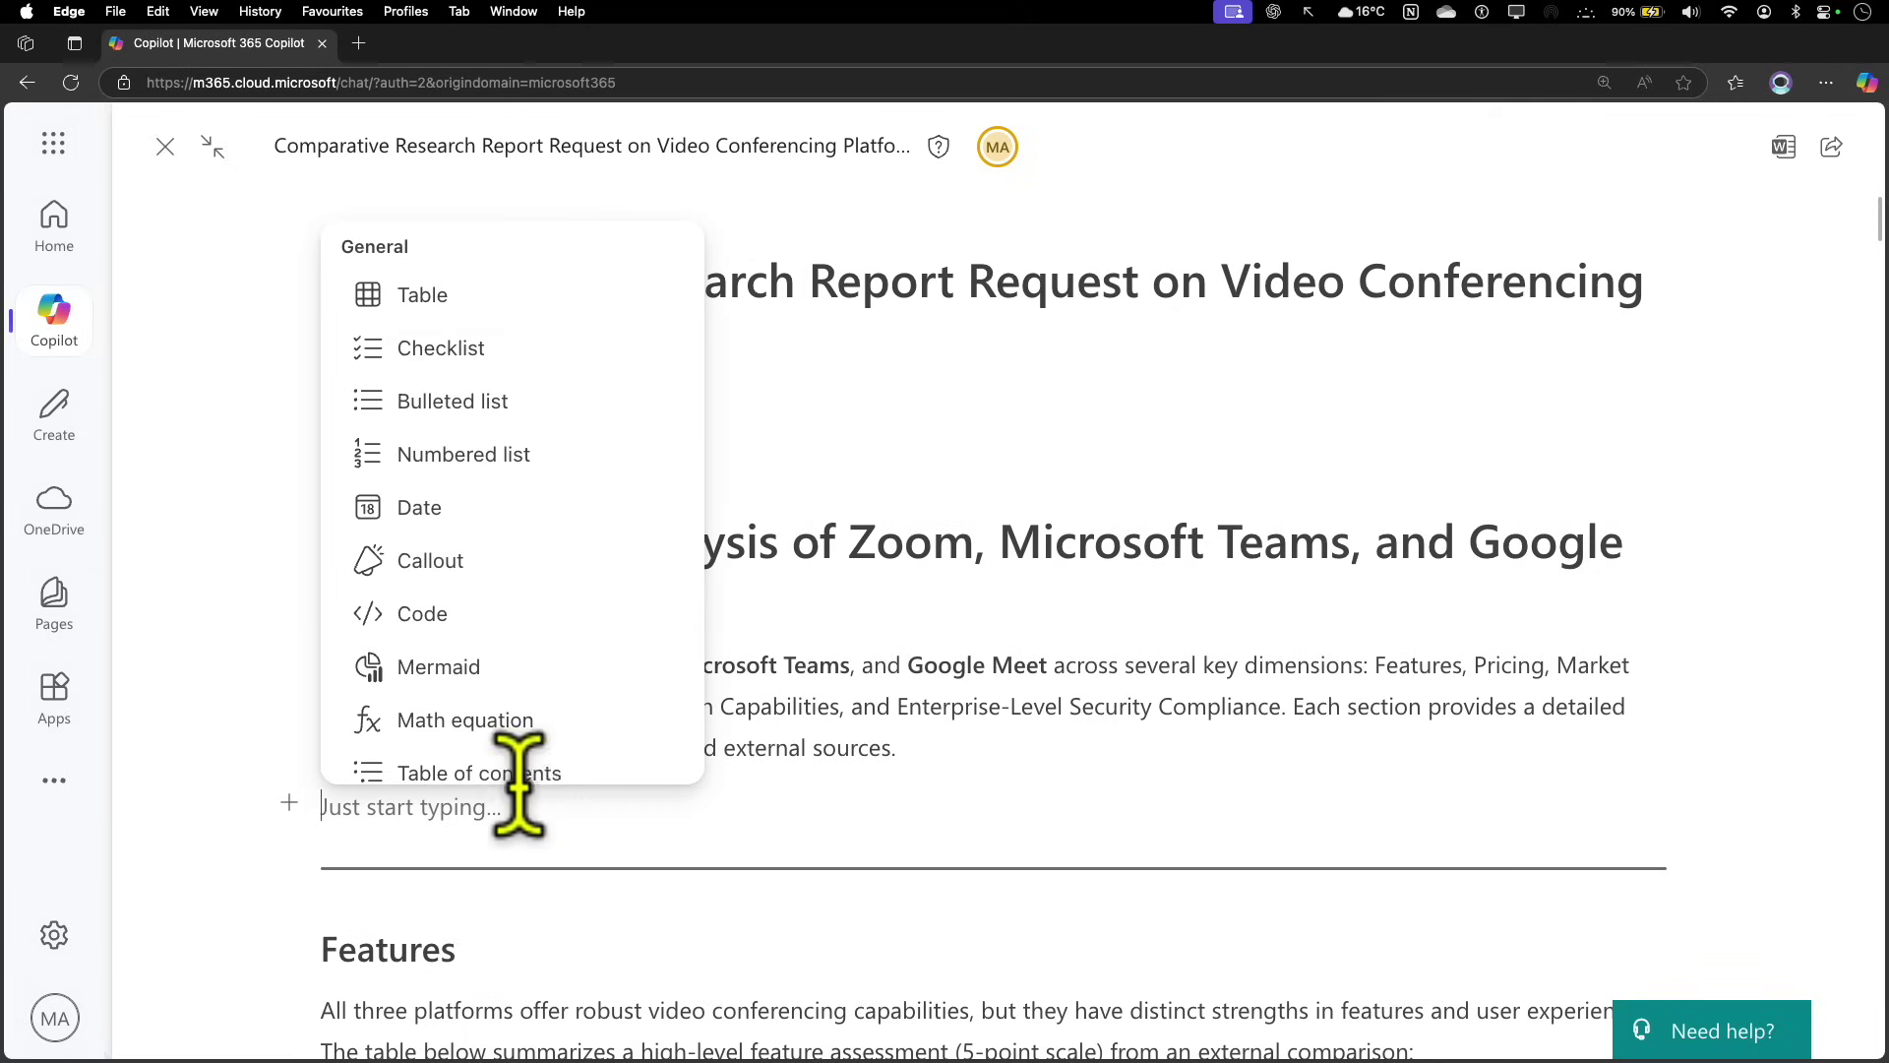
click(876, 817)
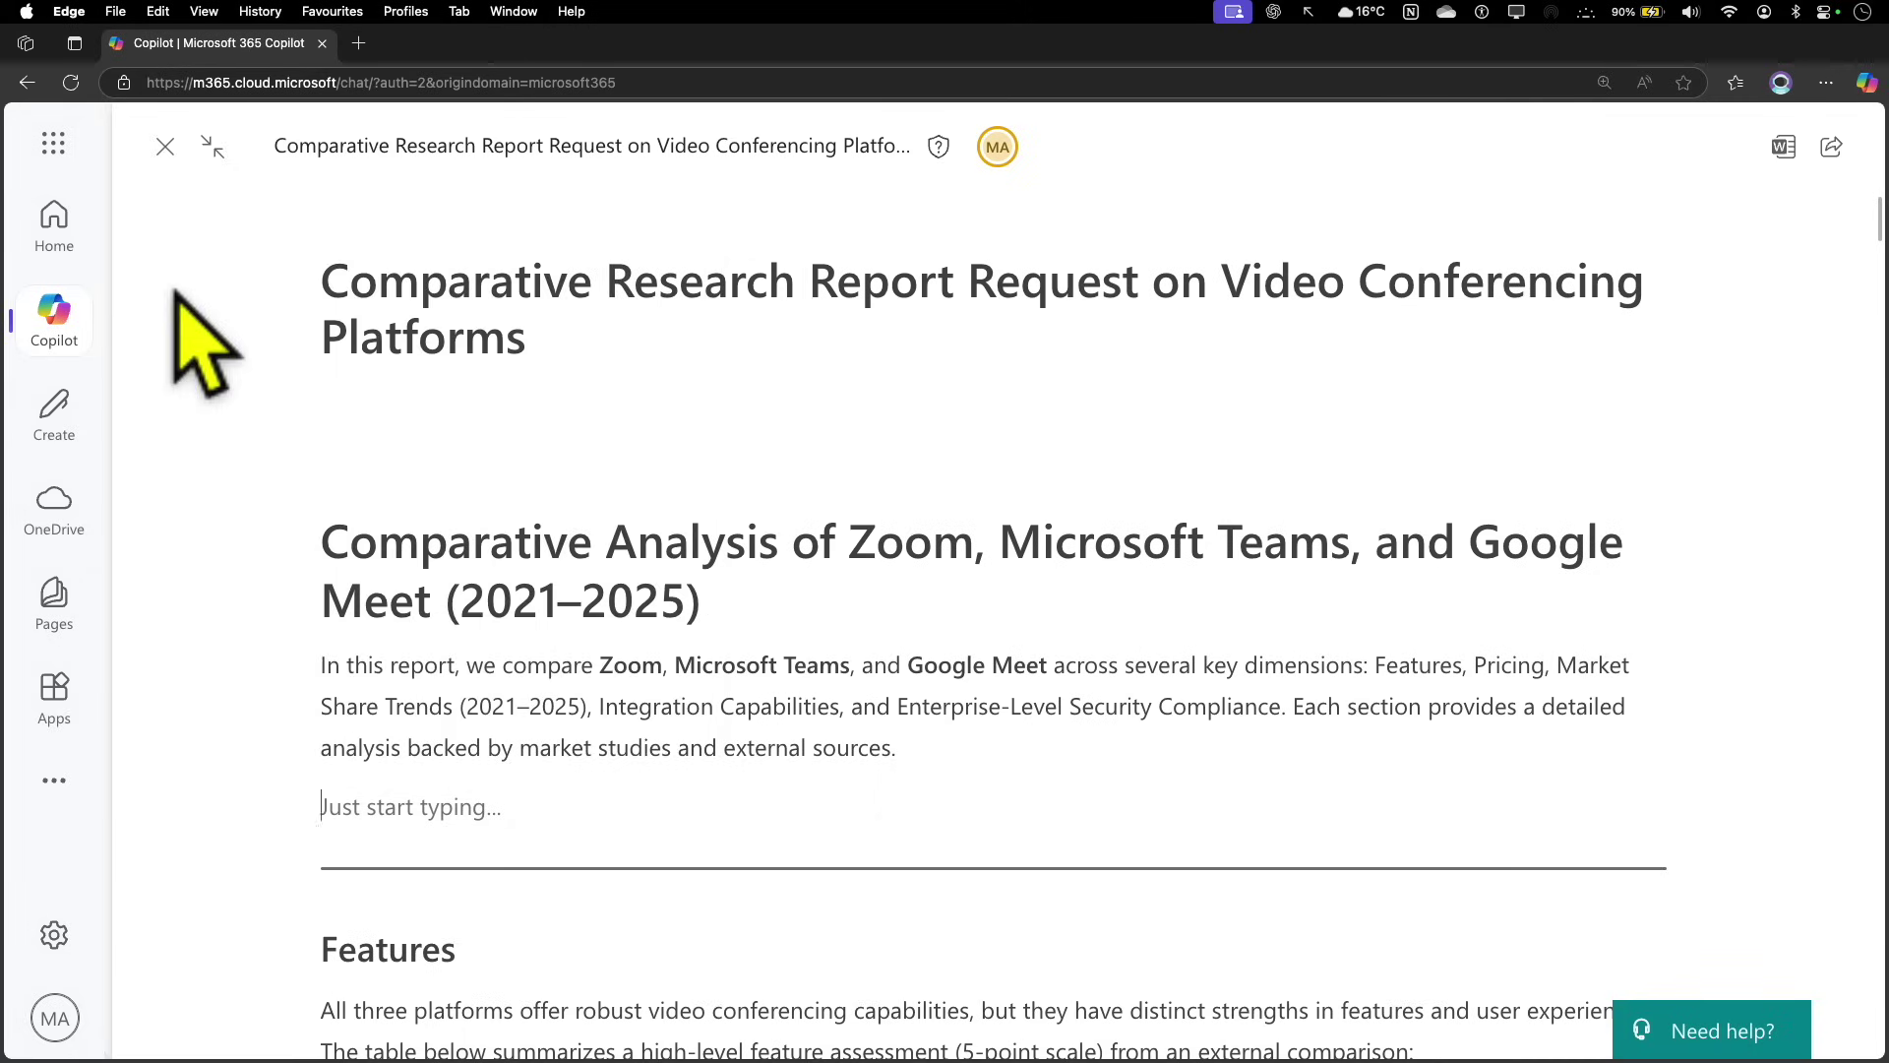
click(166, 145)
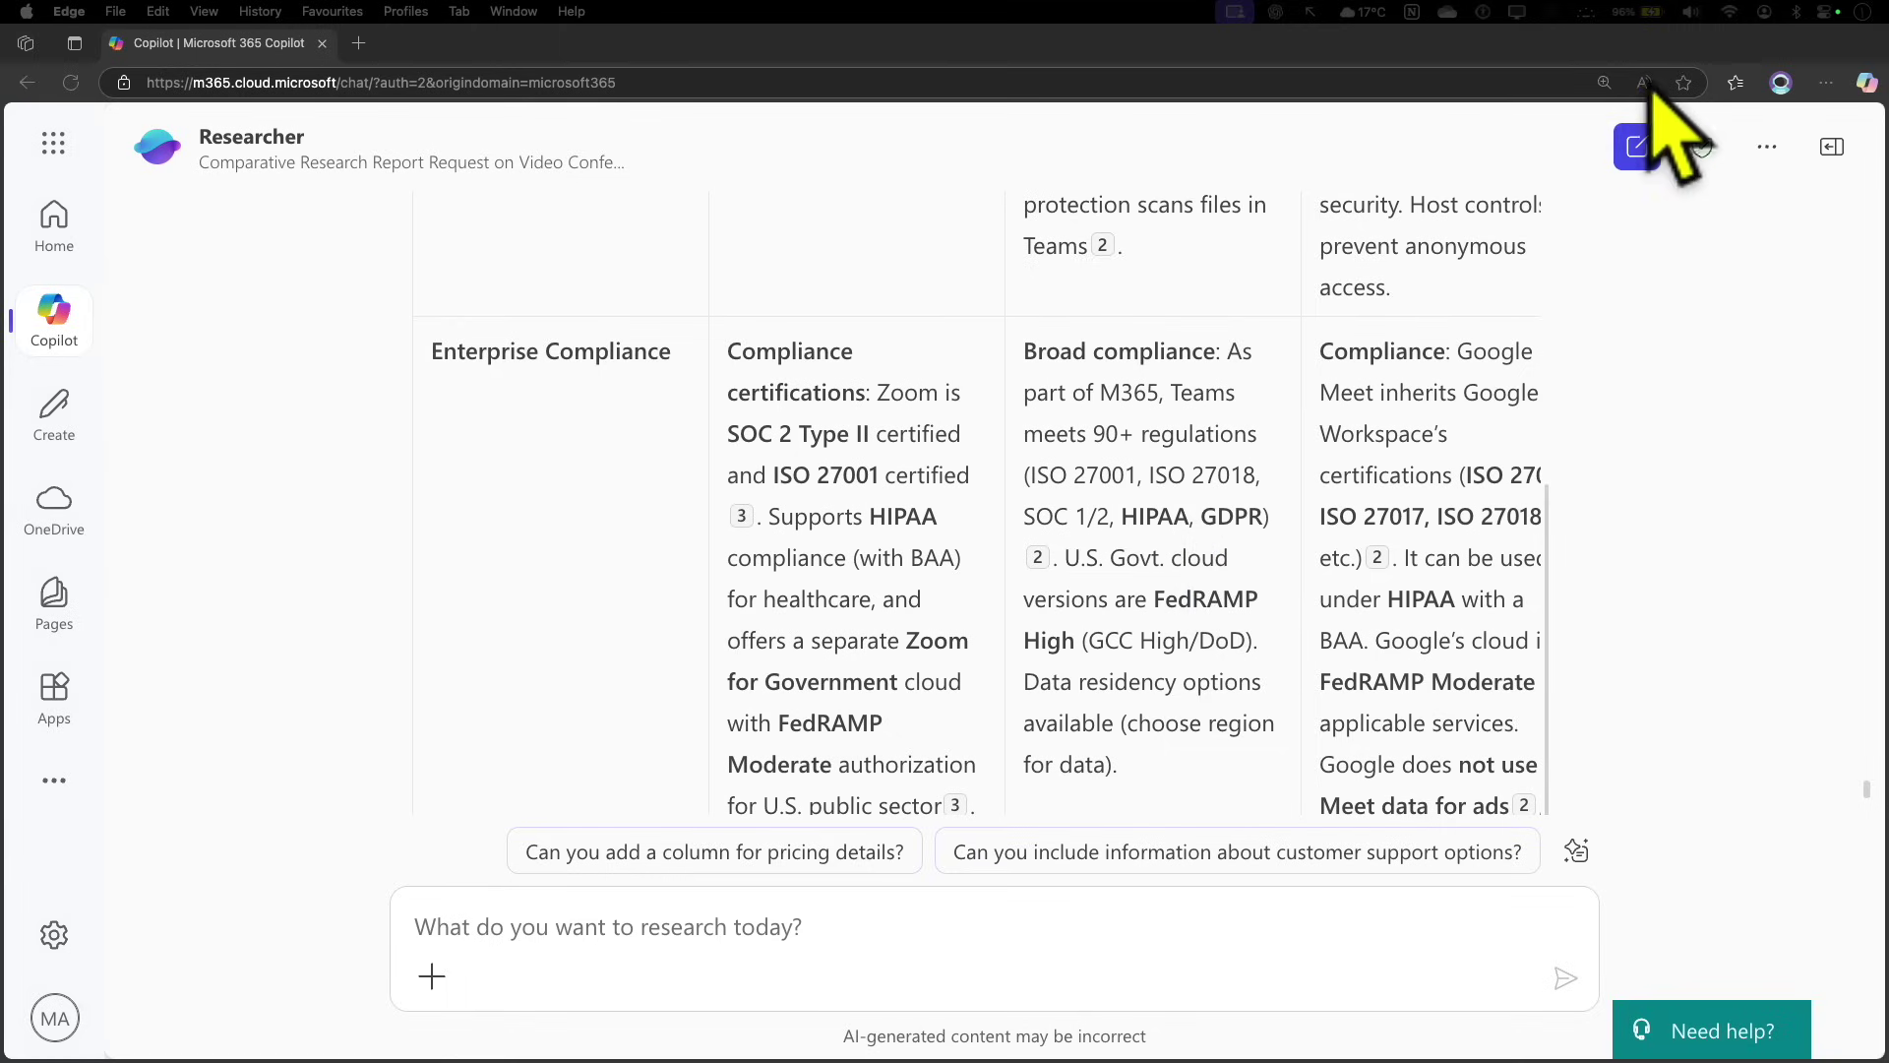
Open a new, empty Researcher chat and look over its starter tasks
click(1637, 147)
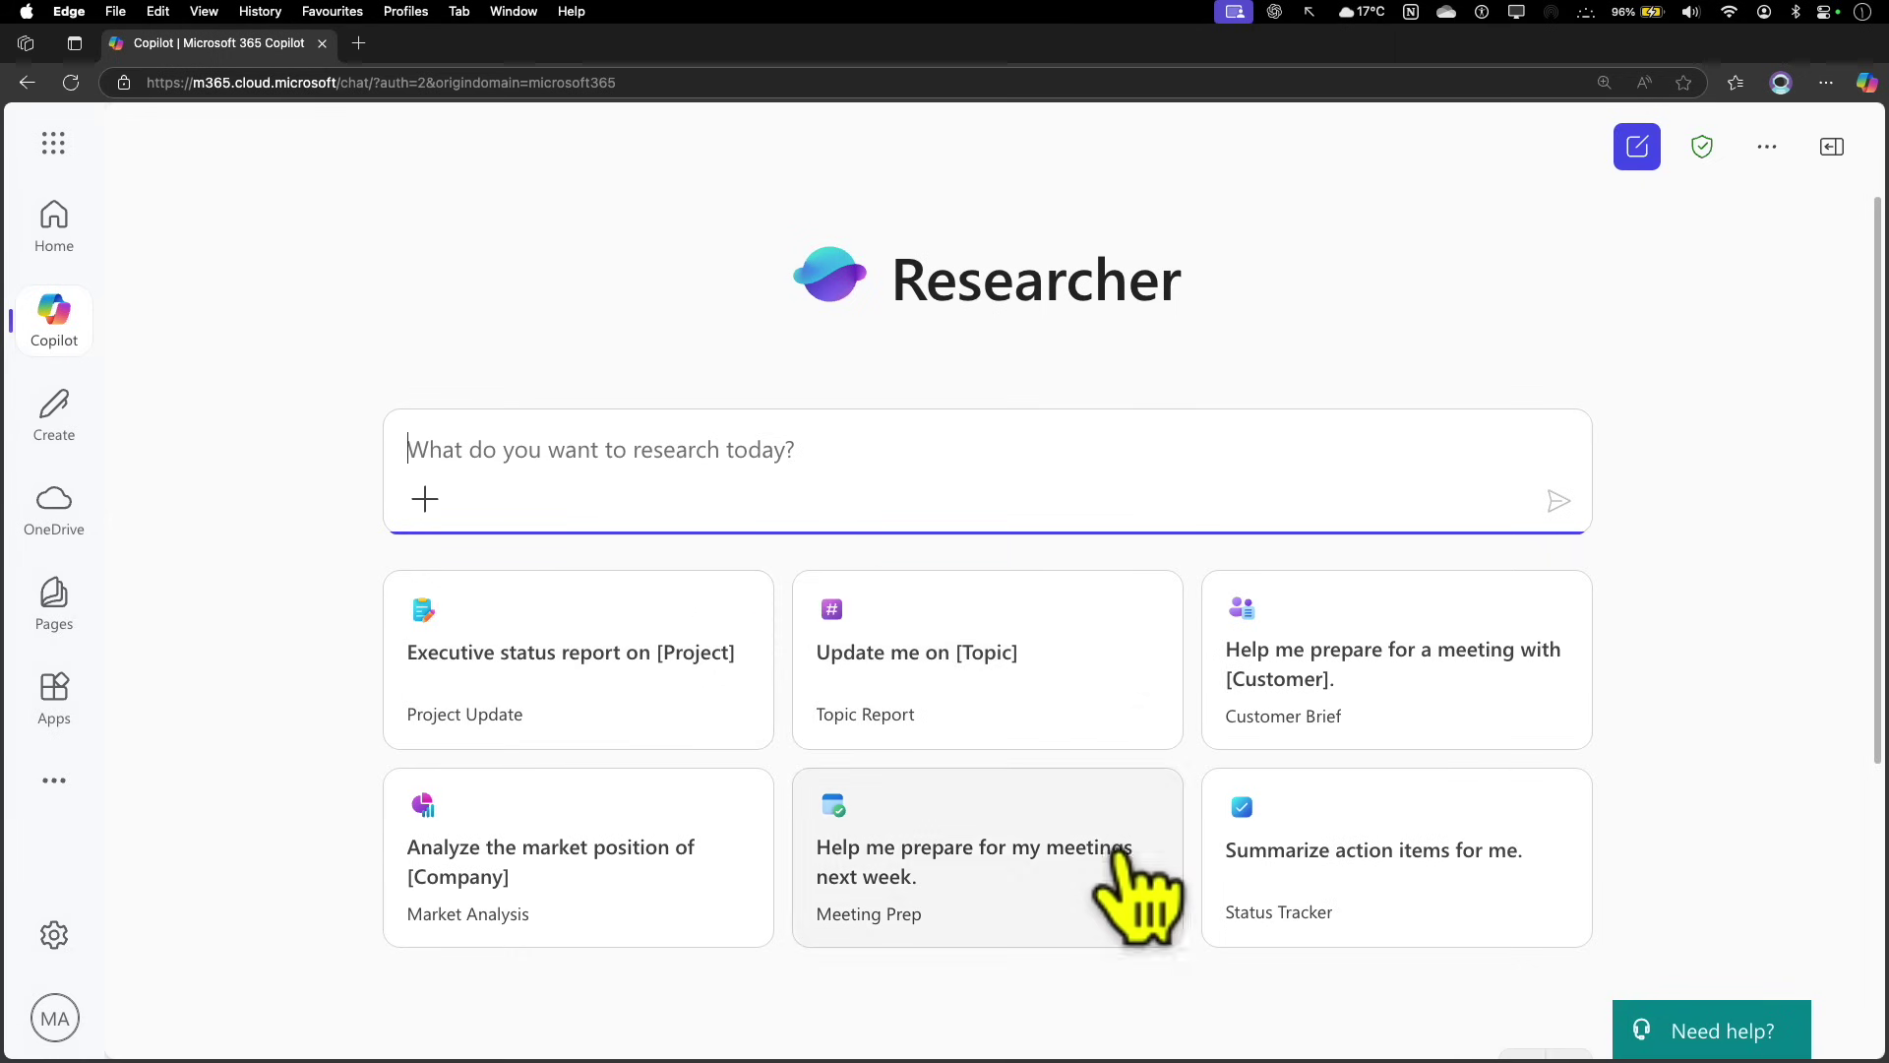
scroll(1023, 581, down, 2)
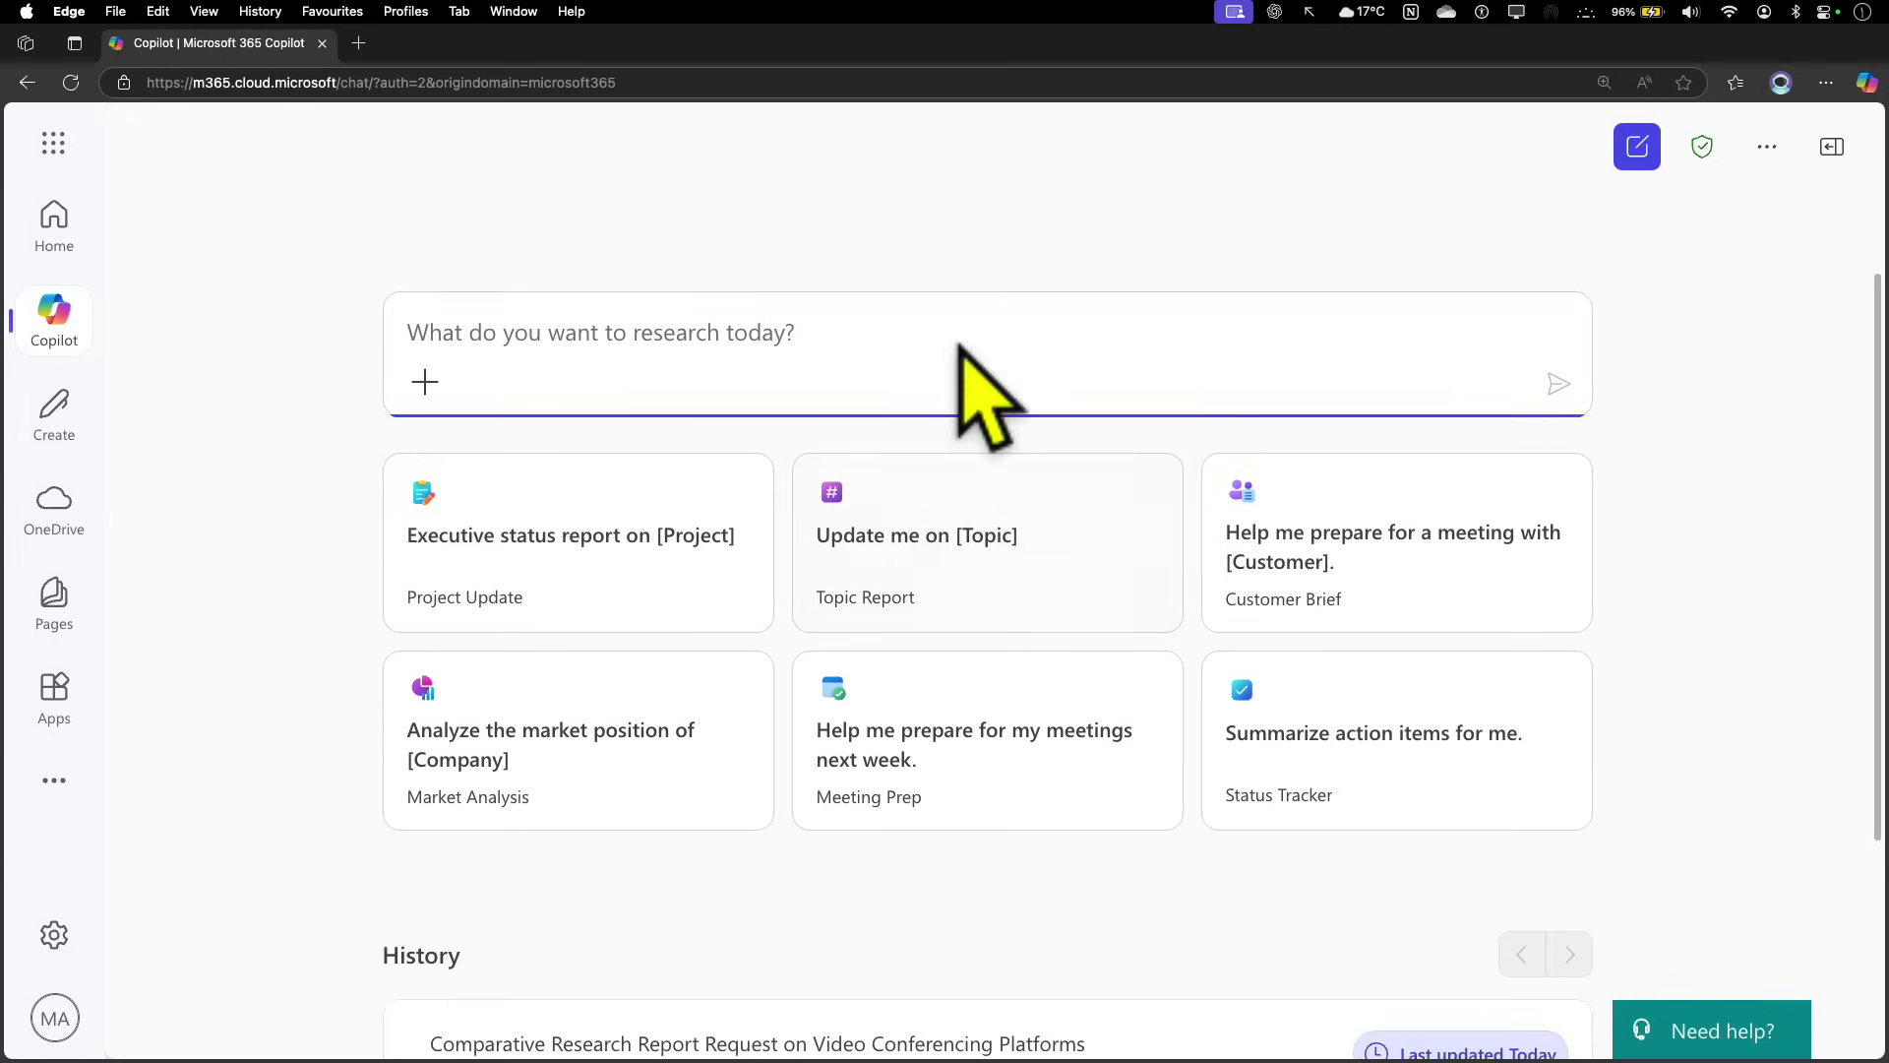
scroll(943, 362, up, 1)
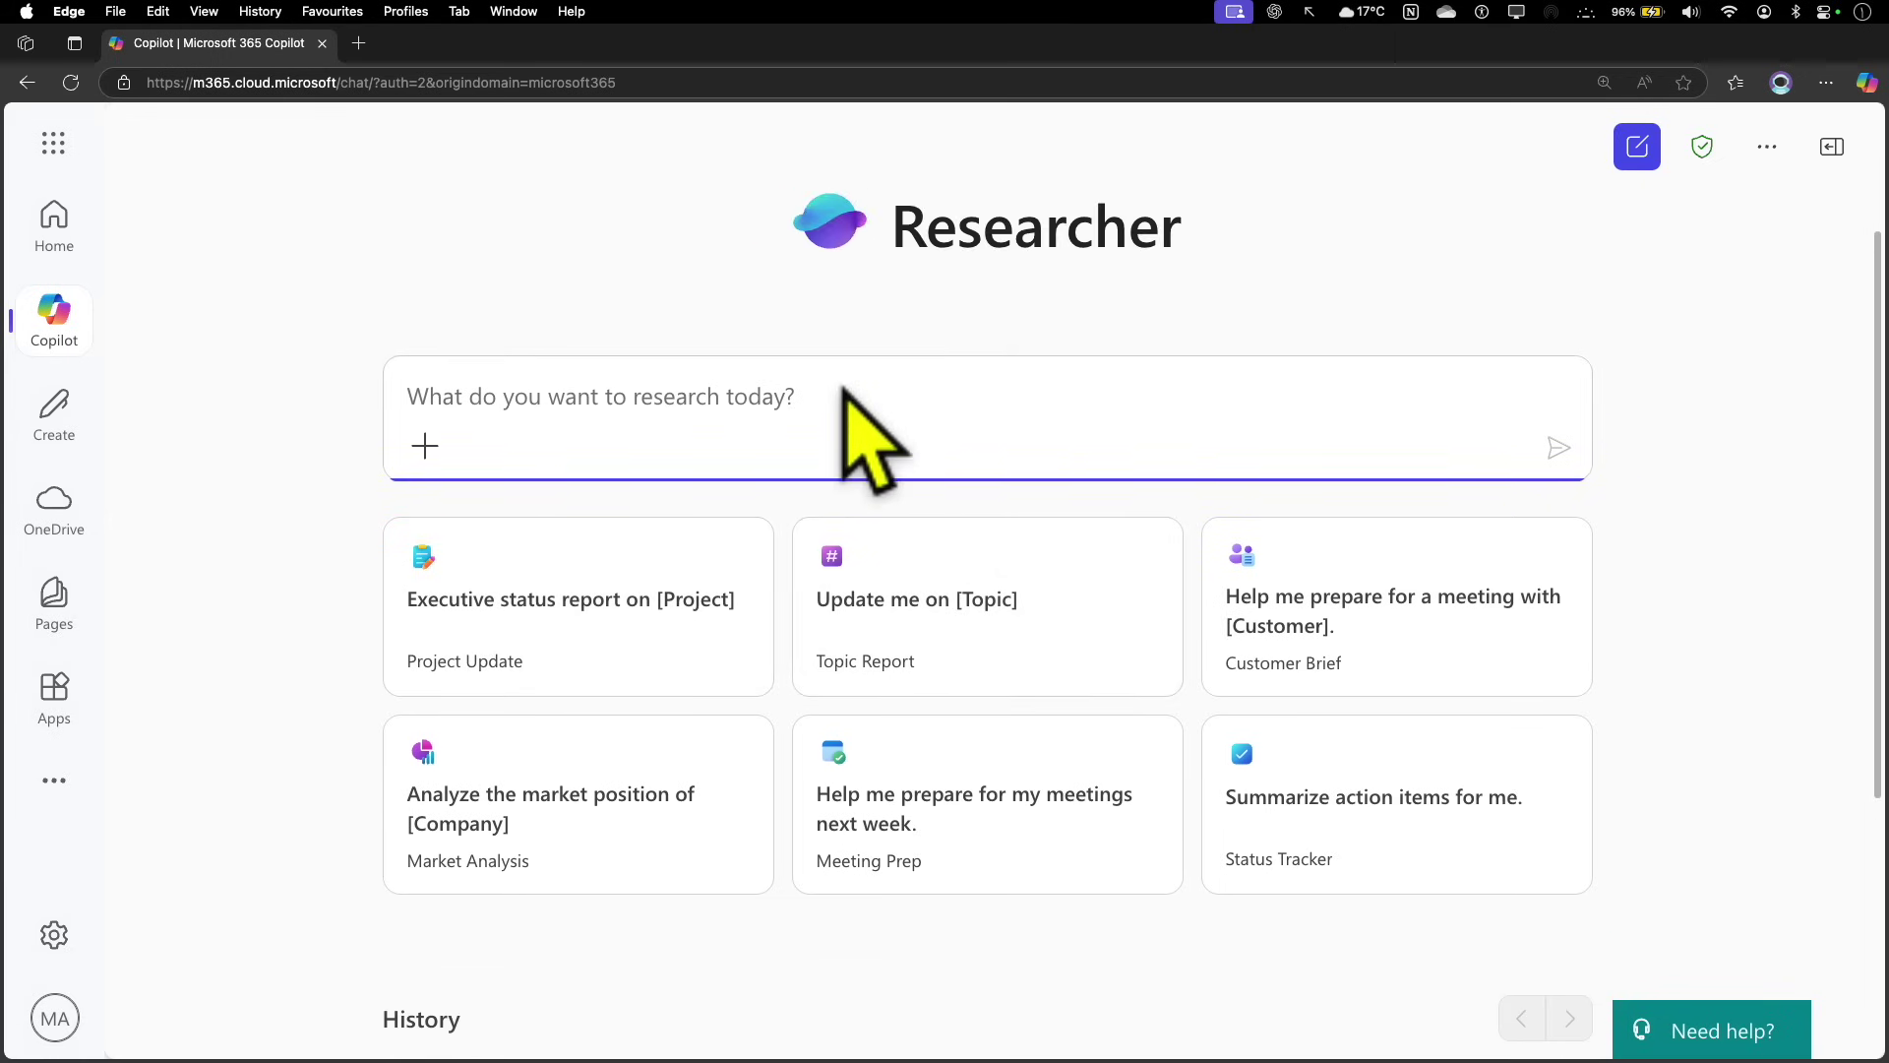